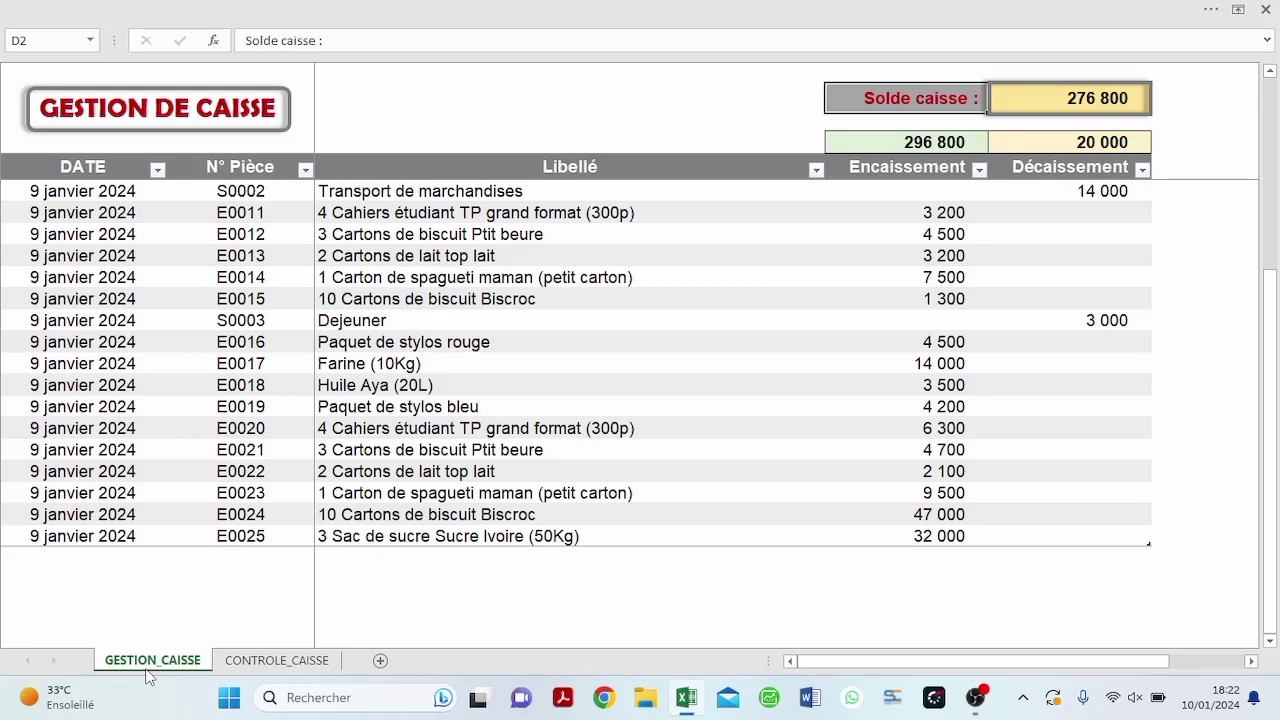
- Review the GESTION_CAISSE table's column headers, from DATE and N° Pièce through Libellé, Encaissement and Décaissement
{"action": "left_click", "coordinate": [248, 661]}
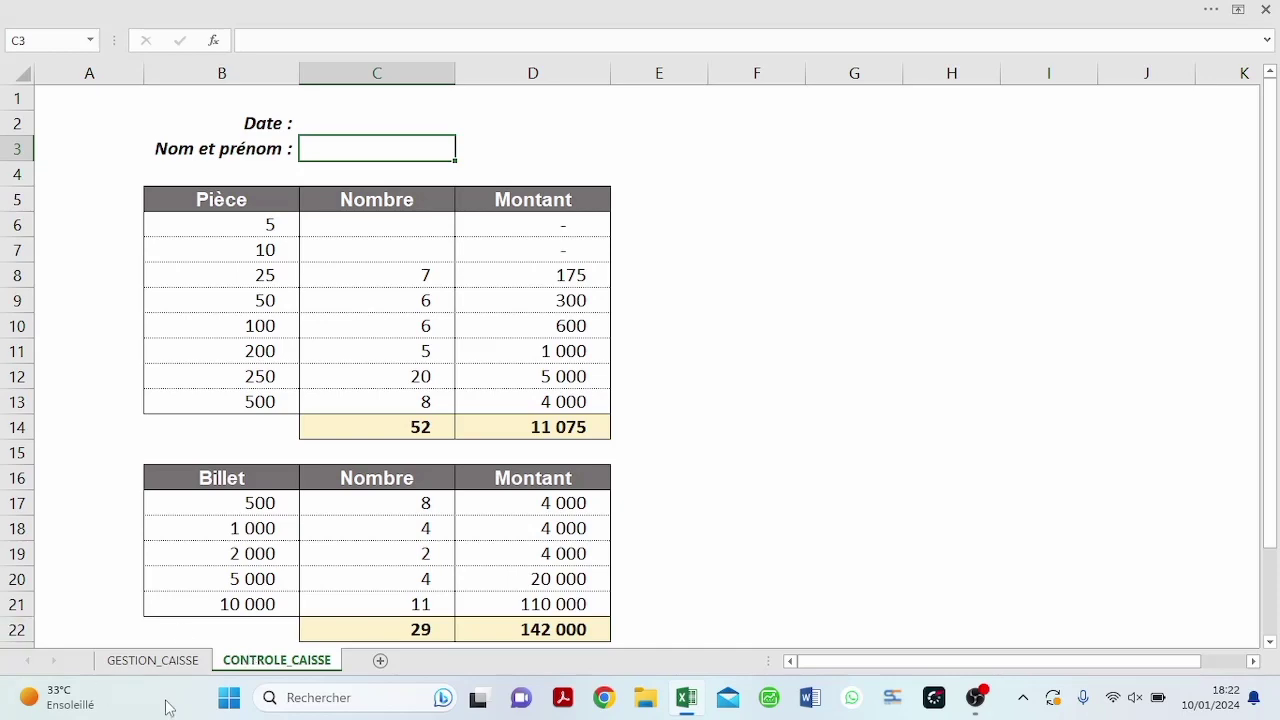
{"action": "left_click", "coordinate": [155, 664]}
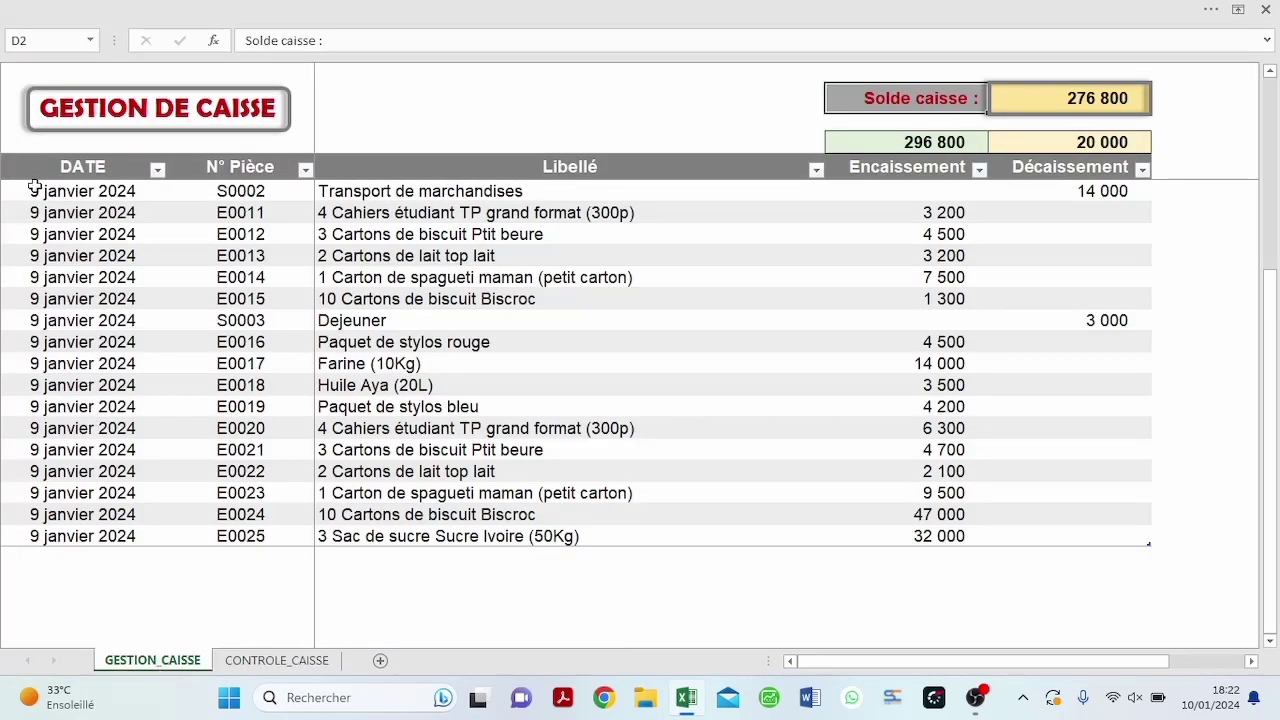
{"action": "left_click", "coordinate": [90, 167]}
{"action": "left_click", "coordinate": [232, 168]}
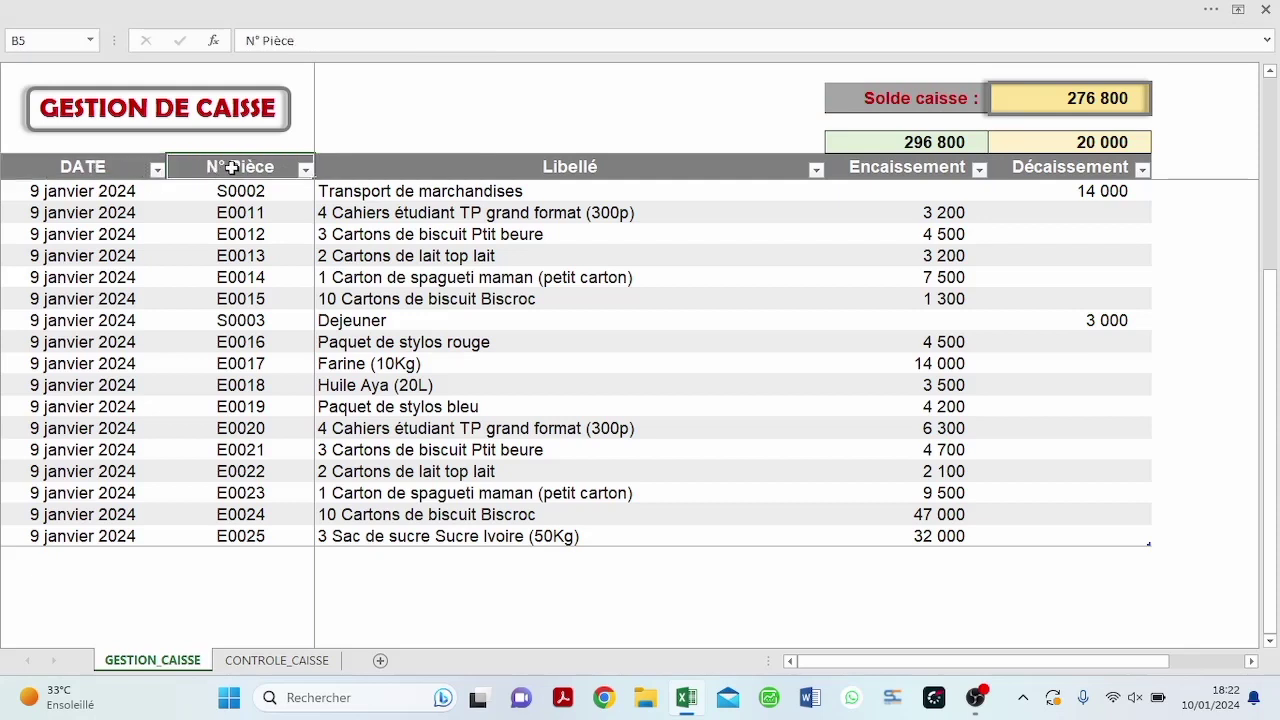
{"action": "left_click", "coordinate": [397, 165]}
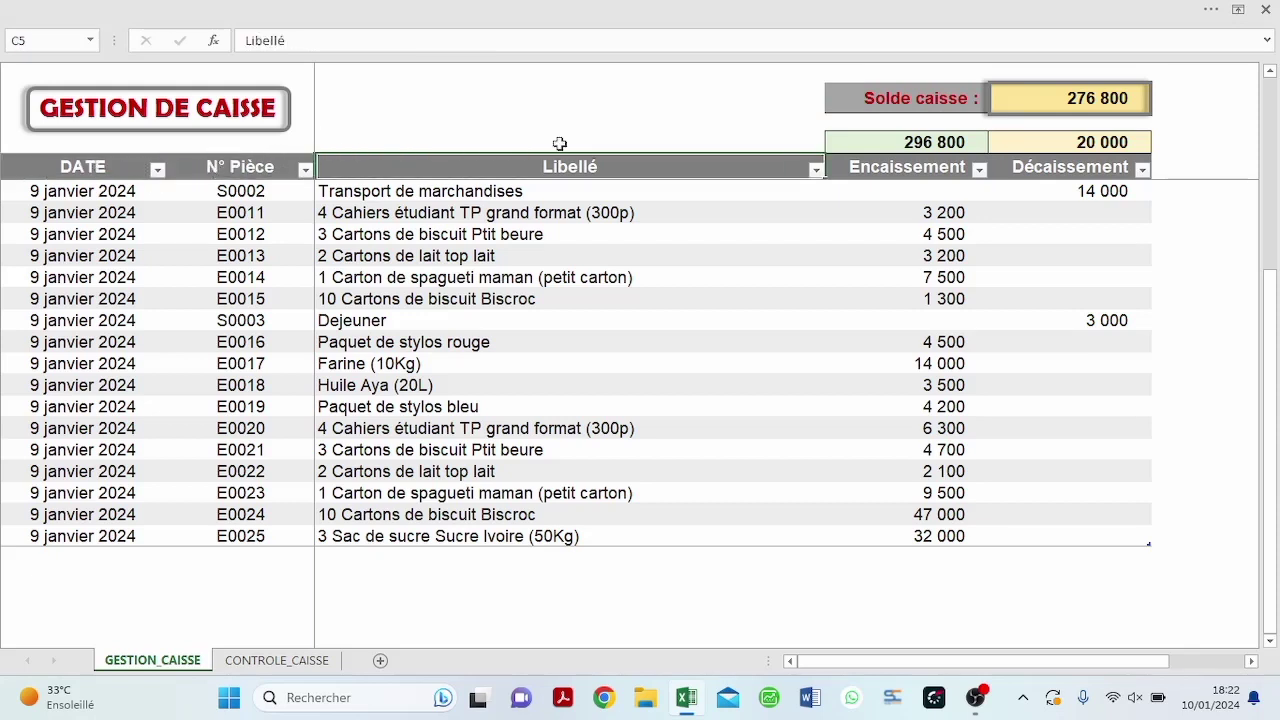
{"action": "left_click", "coordinate": [942, 170]}
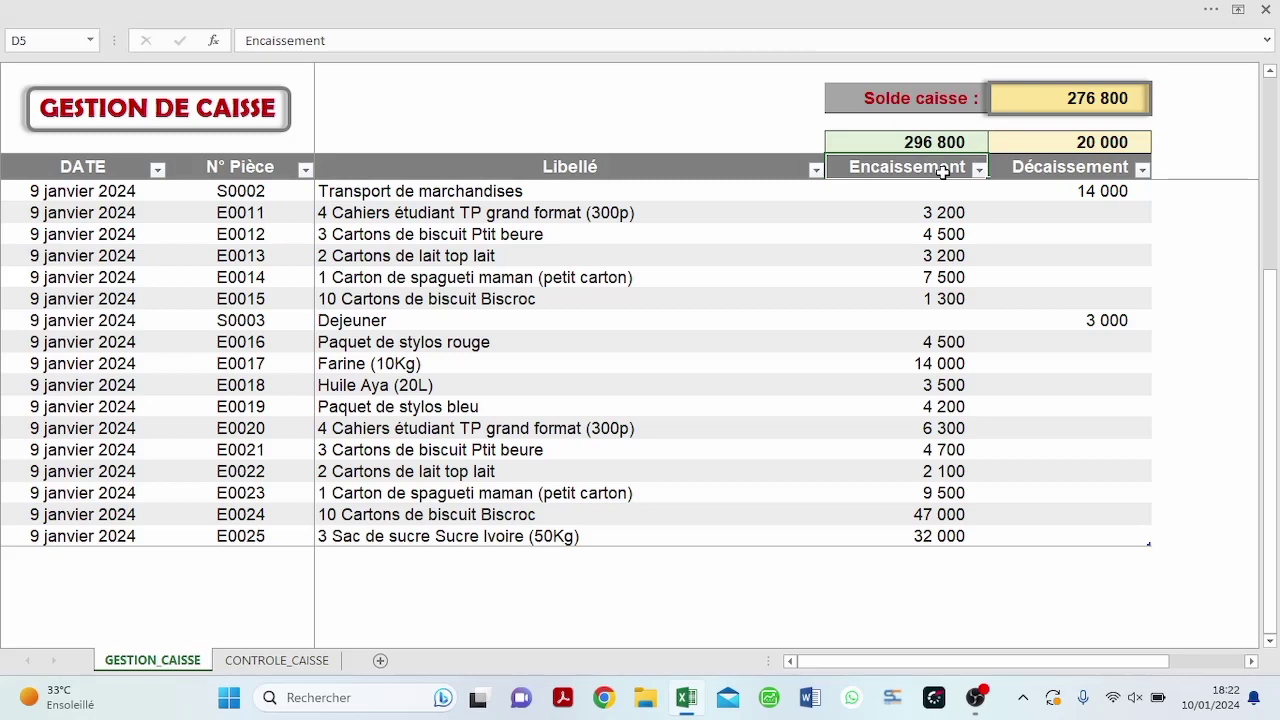
{"action": "left_click", "coordinate": [1050, 167]}
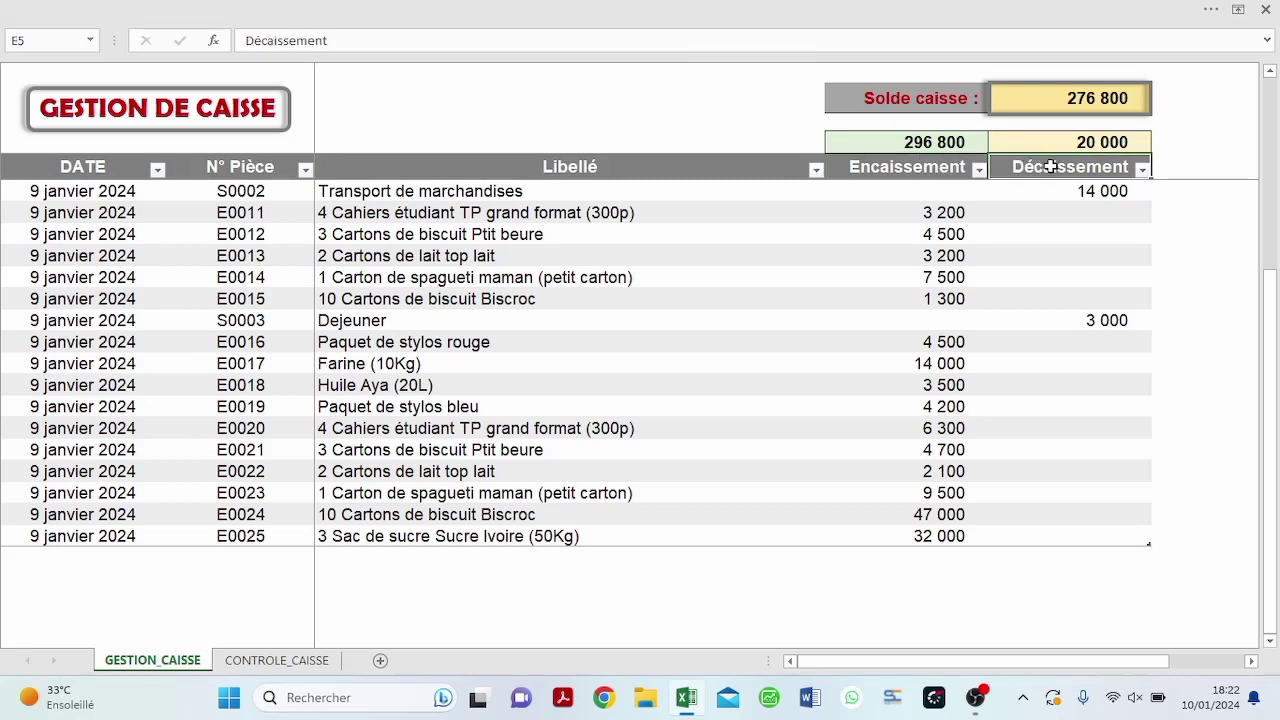
- Inspect the formulas behind the Encaissement and Décaissement totals and the Solde caisse on the GESTION_CAISSE sheet
{"action": "left_click", "coordinate": [944, 144]}
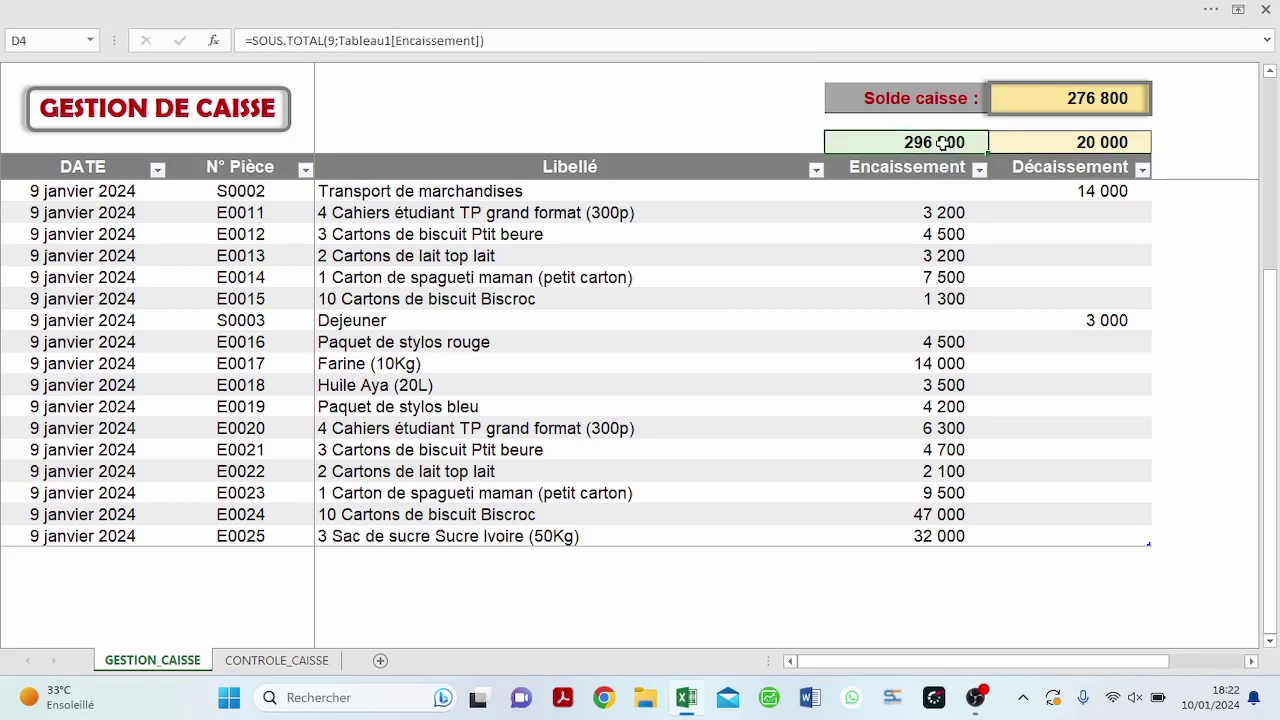
{"action": "left_click", "coordinate": [1018, 142]}
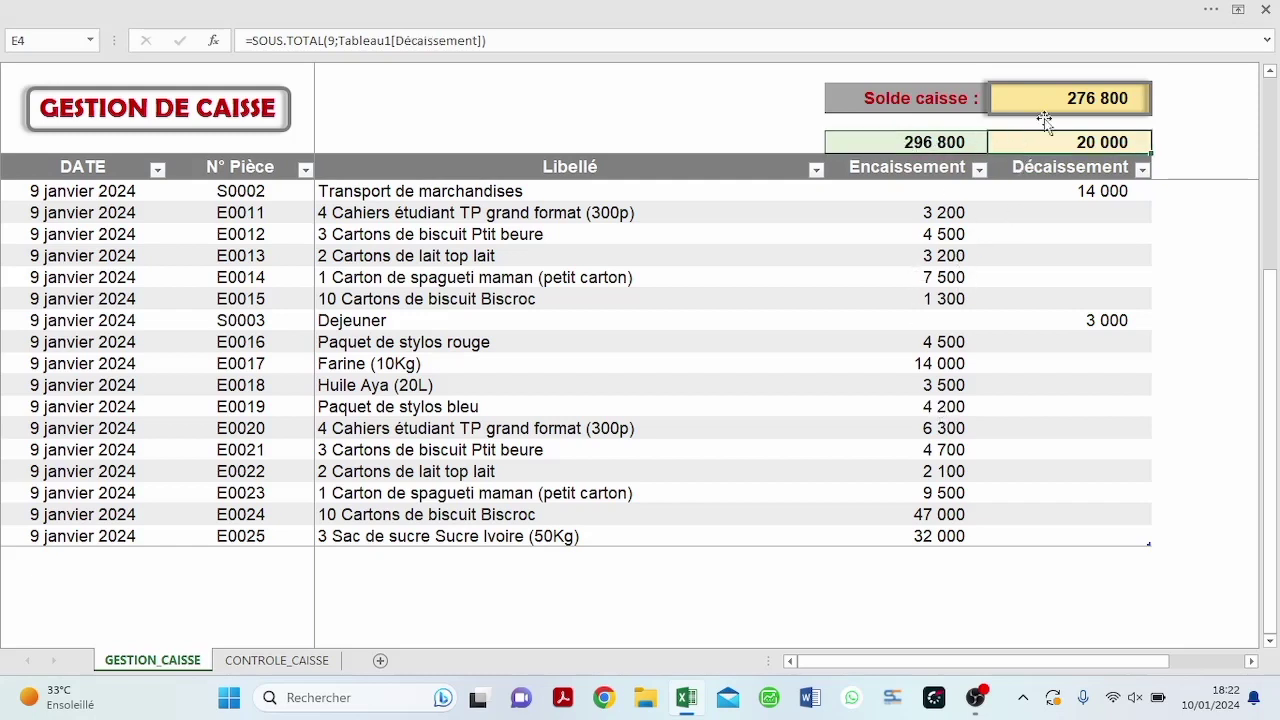
{"action": "left_click", "coordinate": [1057, 98]}
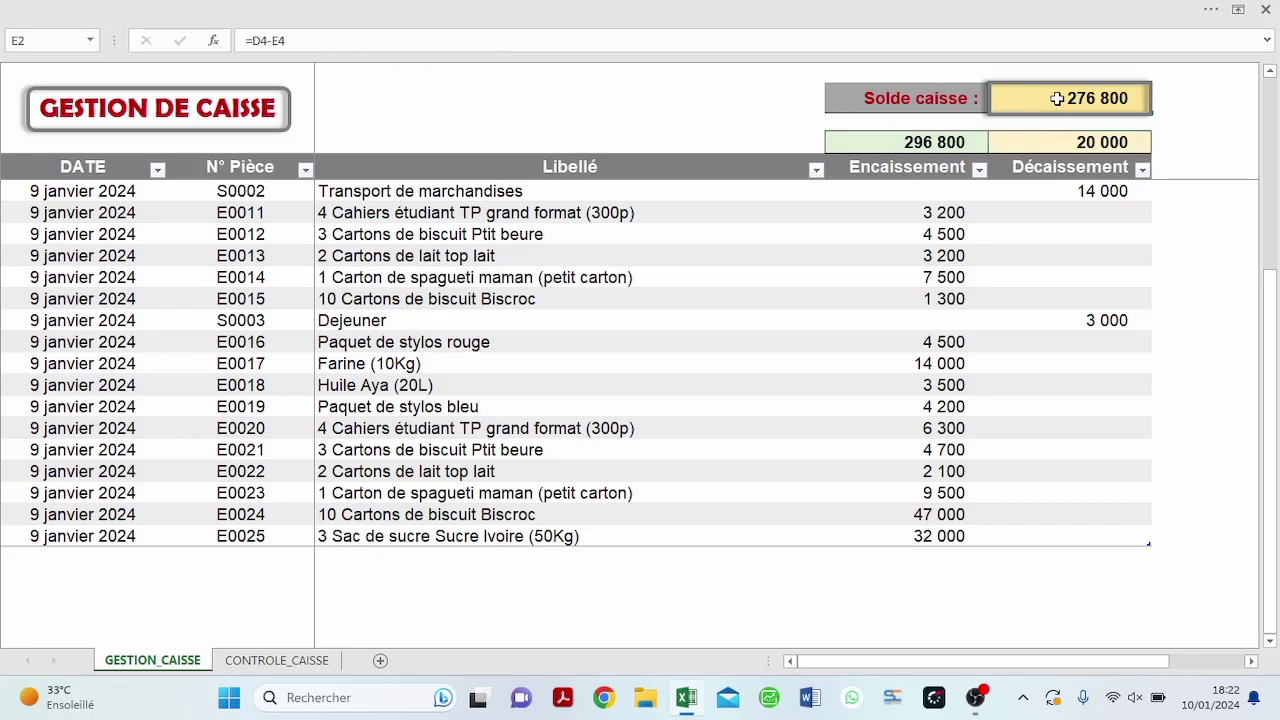
{"action": "left_click", "coordinate": [920, 142]}
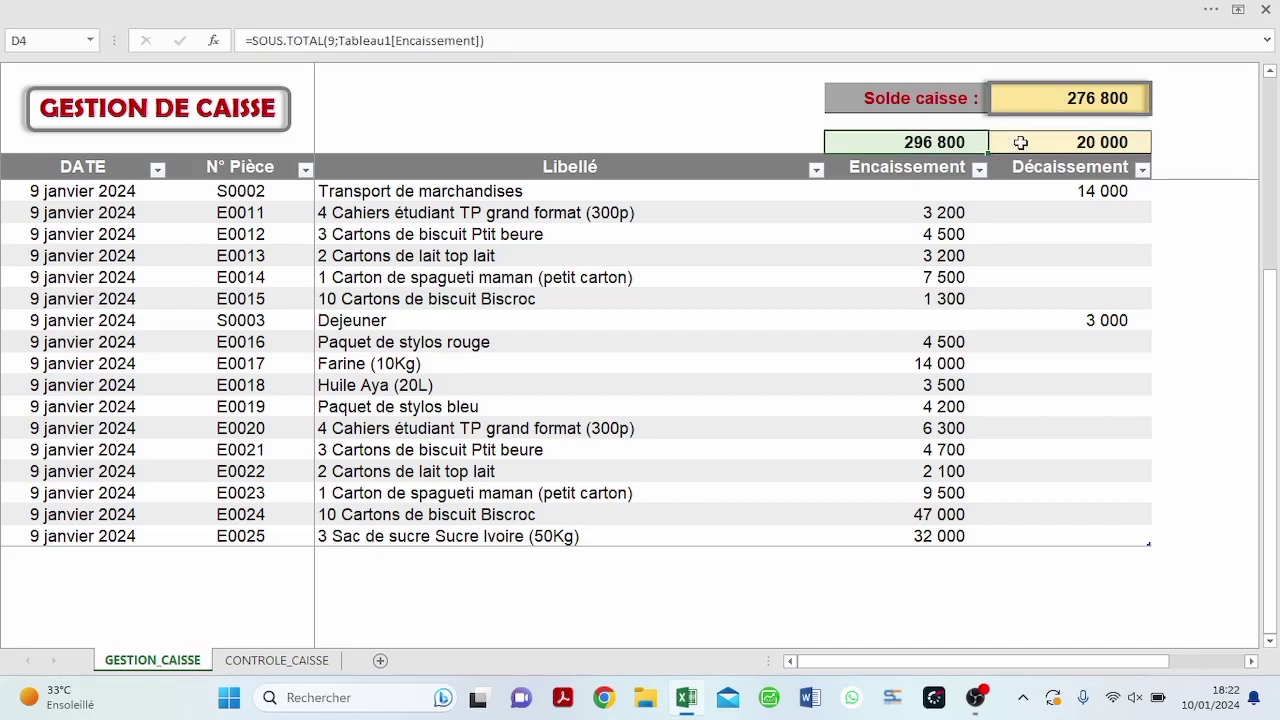
- Go to the CONTROLE_CAISSE sheet and review each coin denomination in the Pièce column, from 5 to 500
{"action": "left_click", "coordinate": [314, 665]}
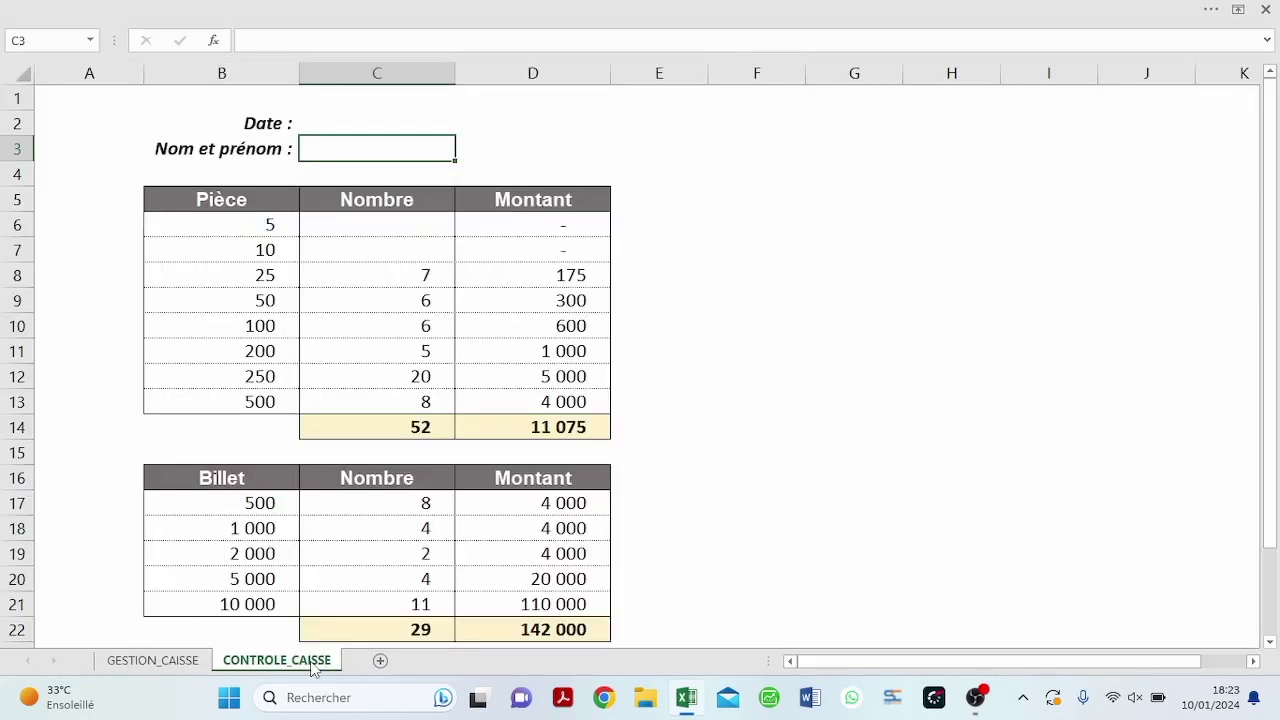
{"action": "left_click", "coordinate": [196, 660]}
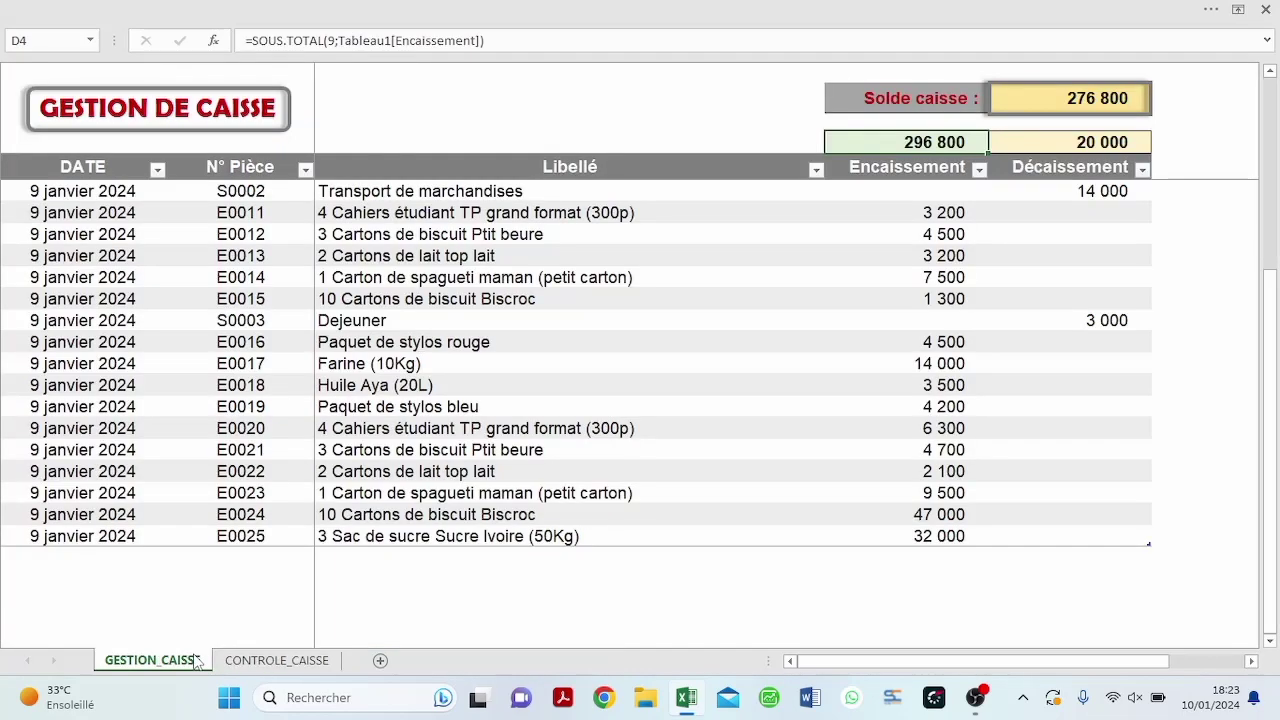
{"action": "left_click", "coordinate": [265, 661]}
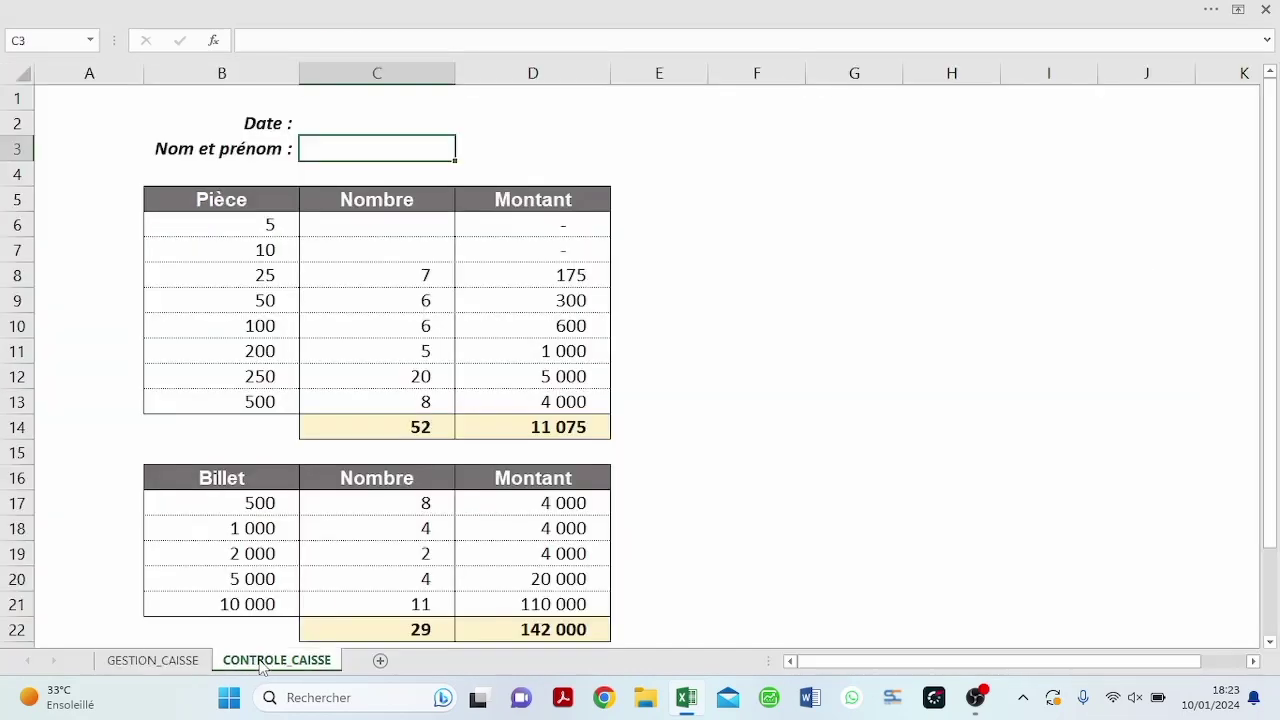
{"action": "left_click", "coordinate": [228, 216]}
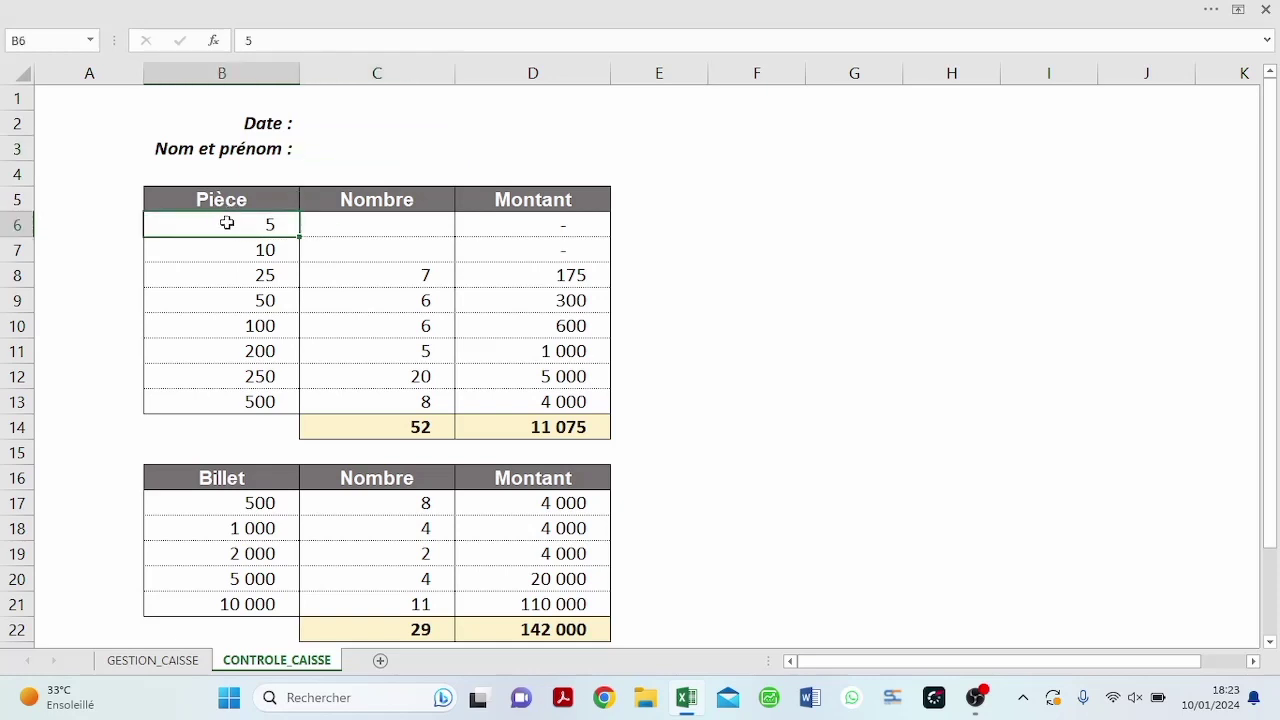
{"action": "left_click", "coordinate": [229, 201]}
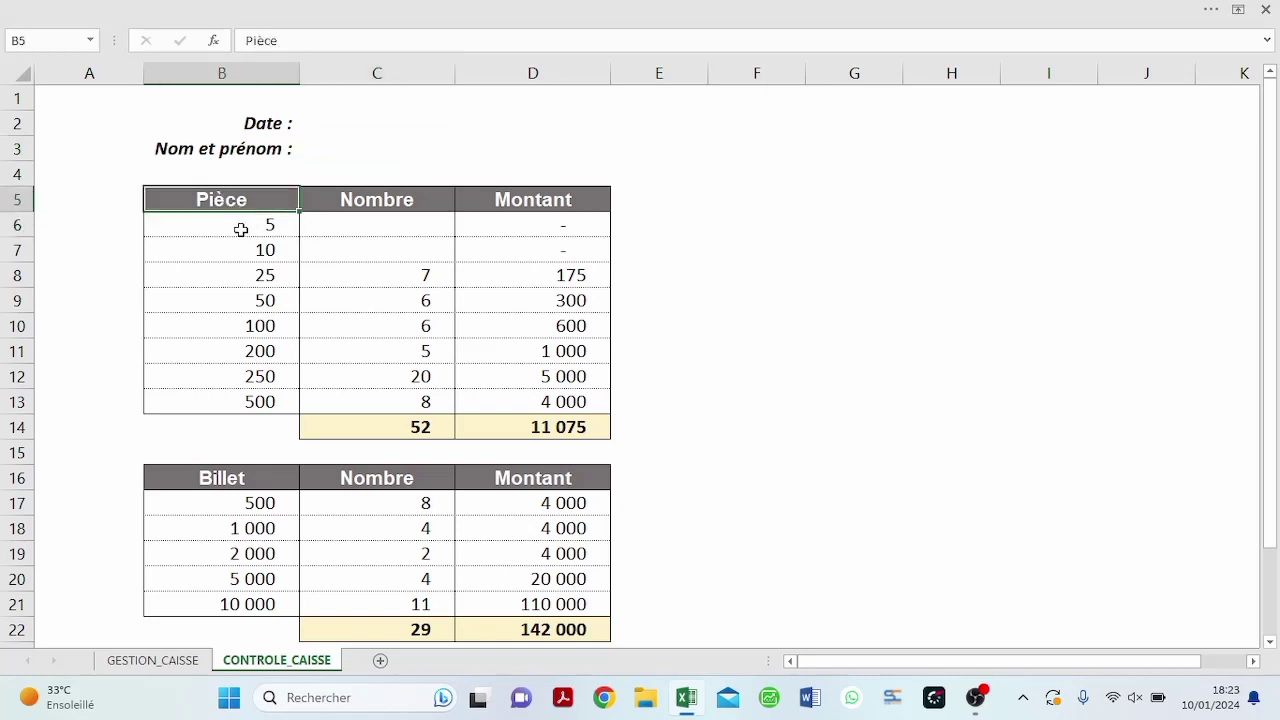
{"action": "left_click", "coordinate": [241, 393]}
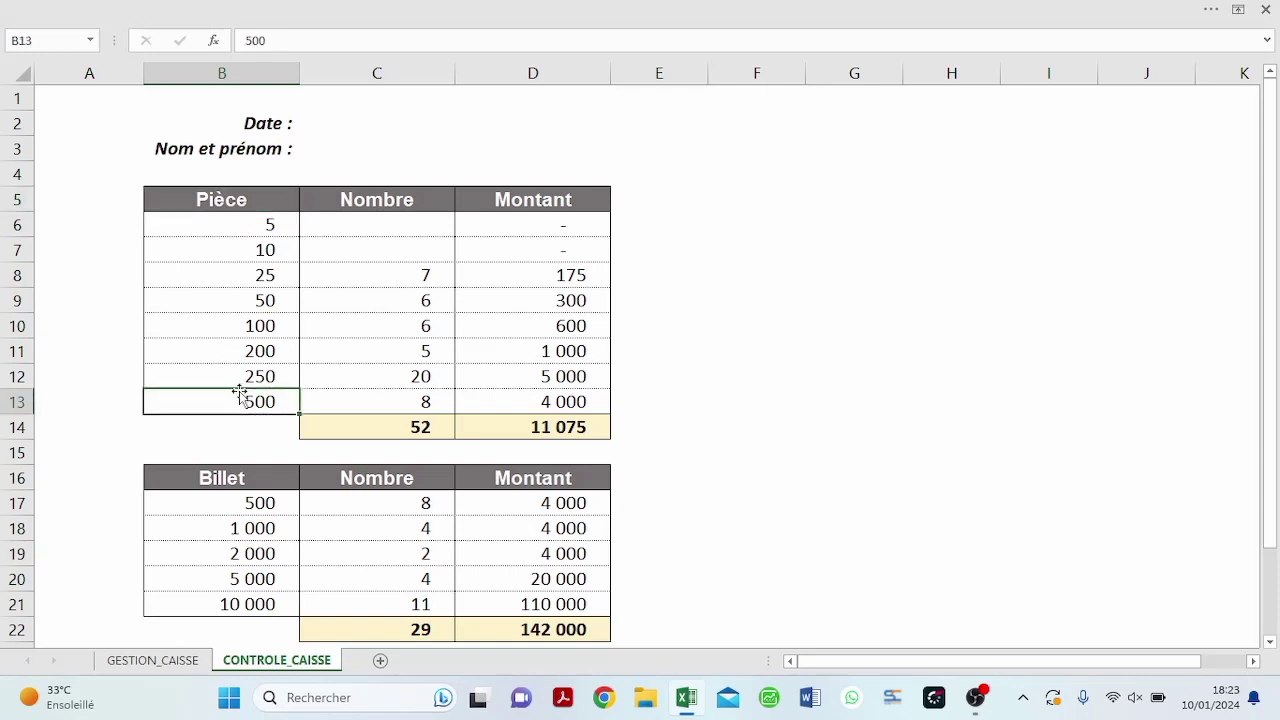
{"action": "left_click", "coordinate": [225, 226]}
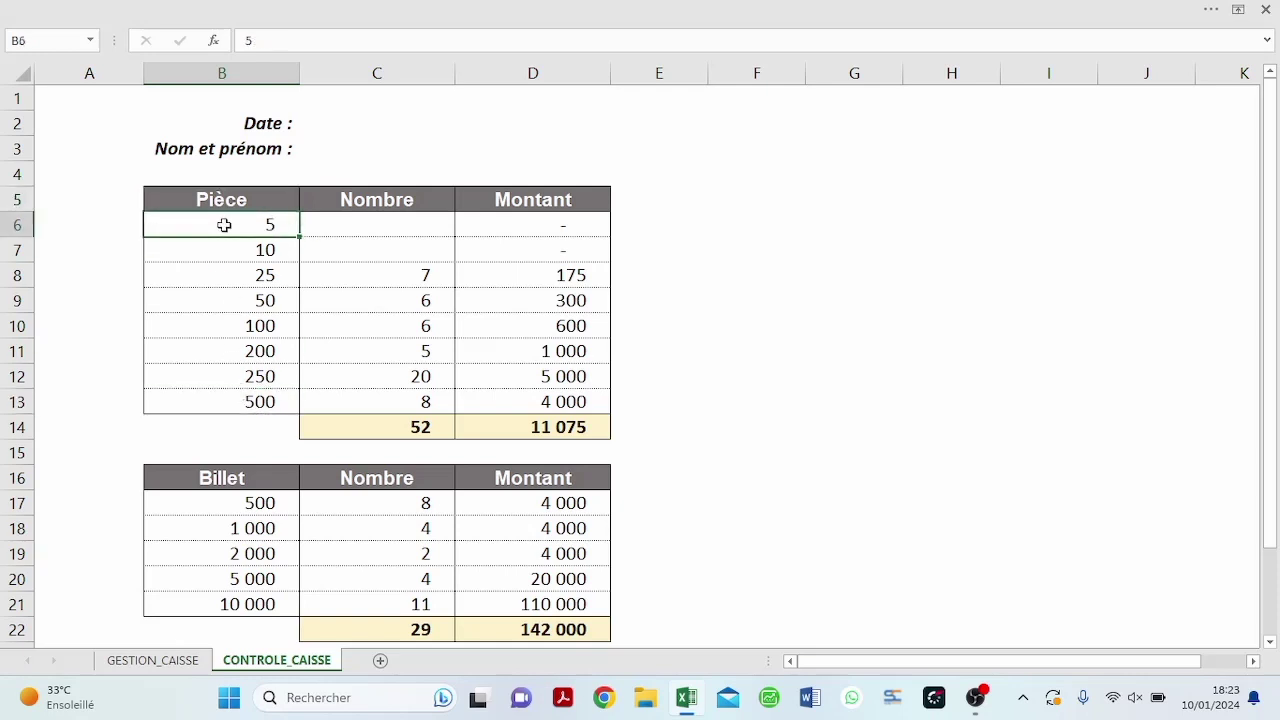
{"action": "left_click", "coordinate": [234, 250]}
{"action": "left_click", "coordinate": [234, 274]}
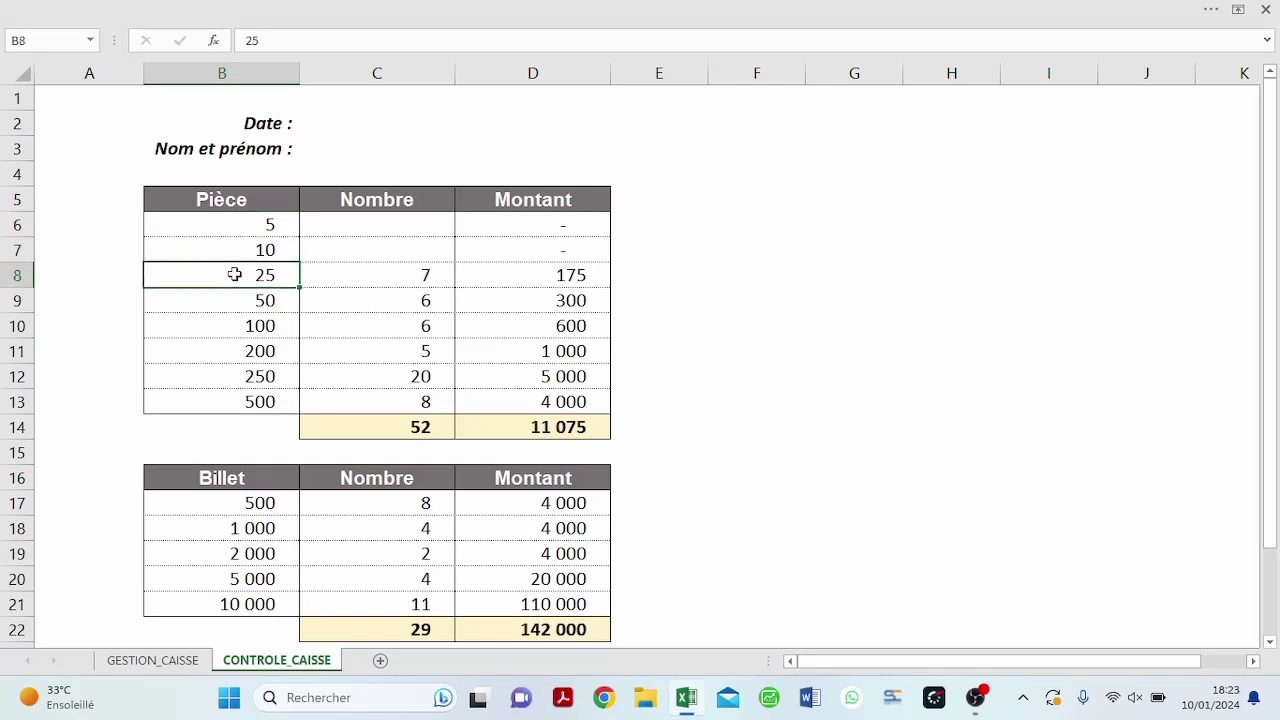
{"action": "left_click", "coordinate": [236, 301]}
{"action": "left_click", "coordinate": [229, 326]}
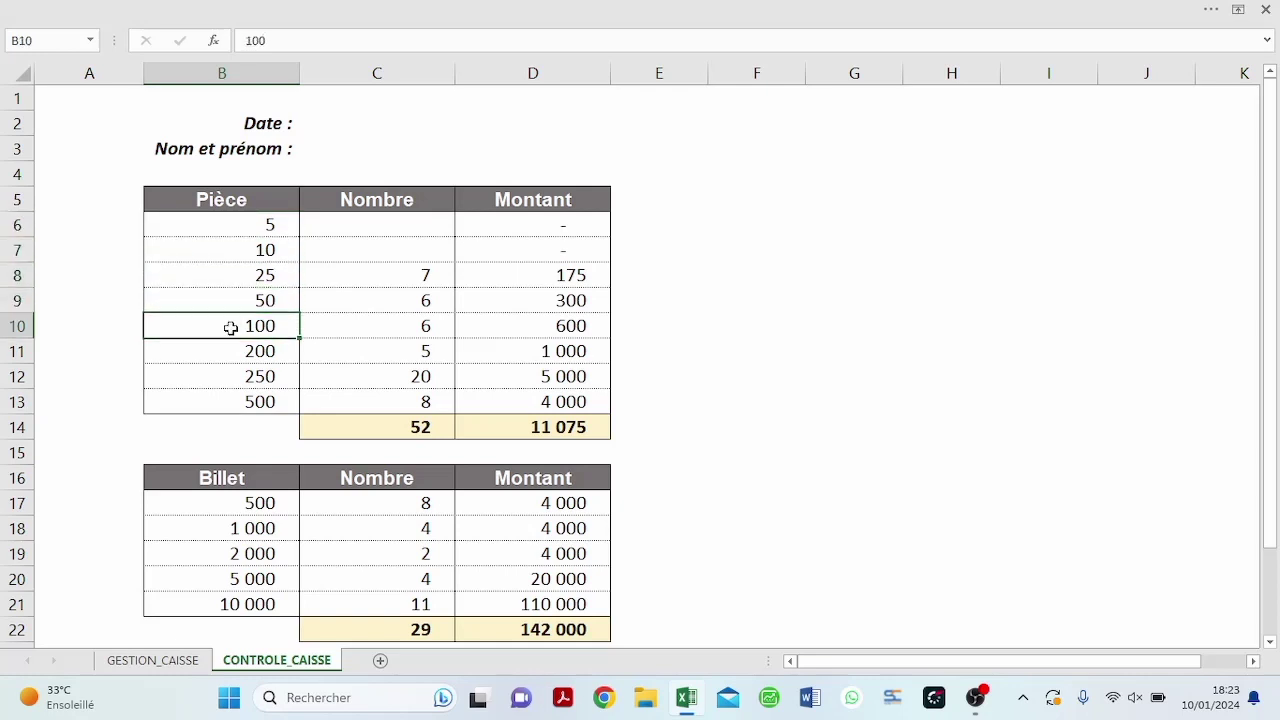
{"action": "left_click", "coordinate": [229, 353]}
{"action": "left_click", "coordinate": [229, 376]}
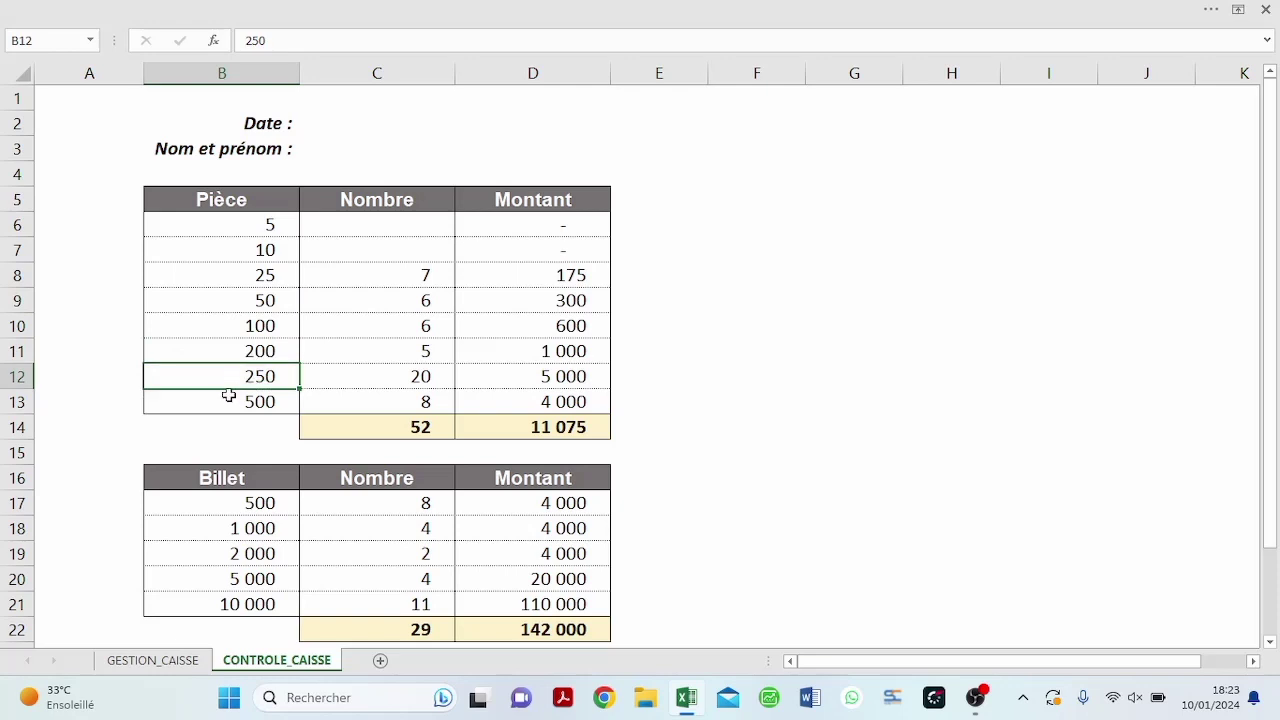
{"action": "left_click", "coordinate": [229, 399]}
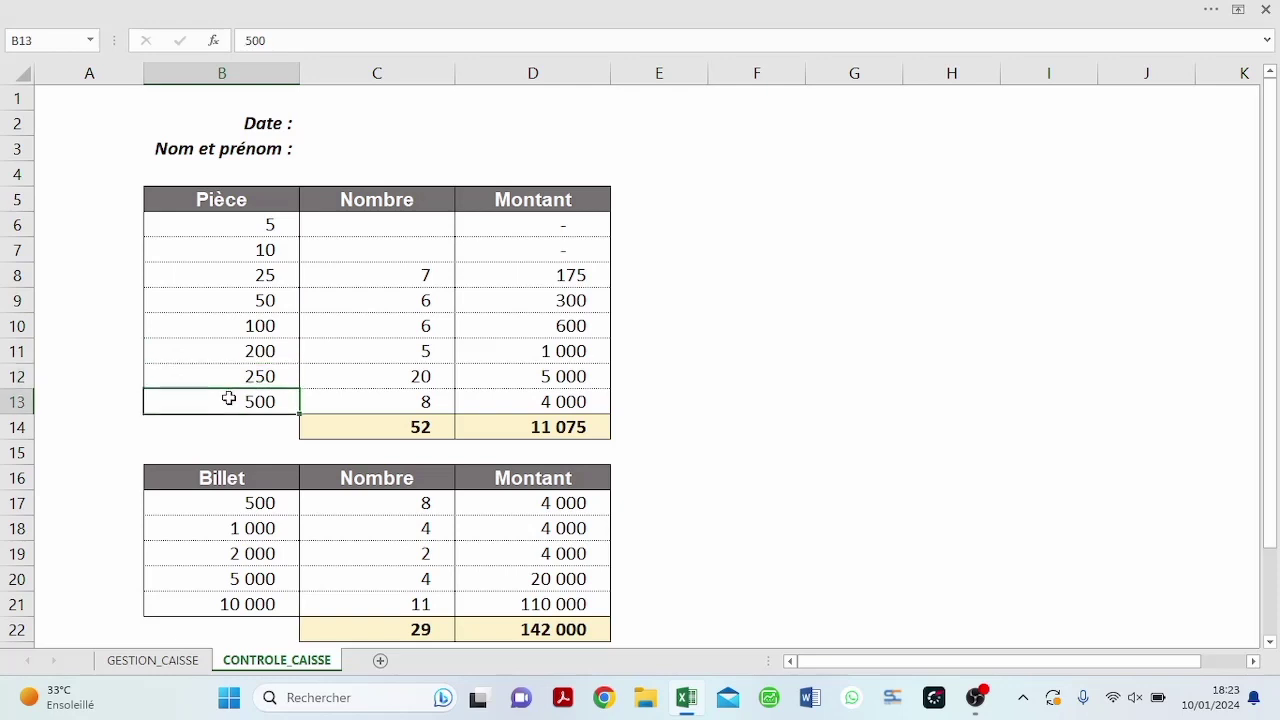
- Examine the coin table's Nombre entry cells, the Montant formula for the 25 coin and the Montant total formula
{"action": "left_click", "coordinate": [372, 228]}
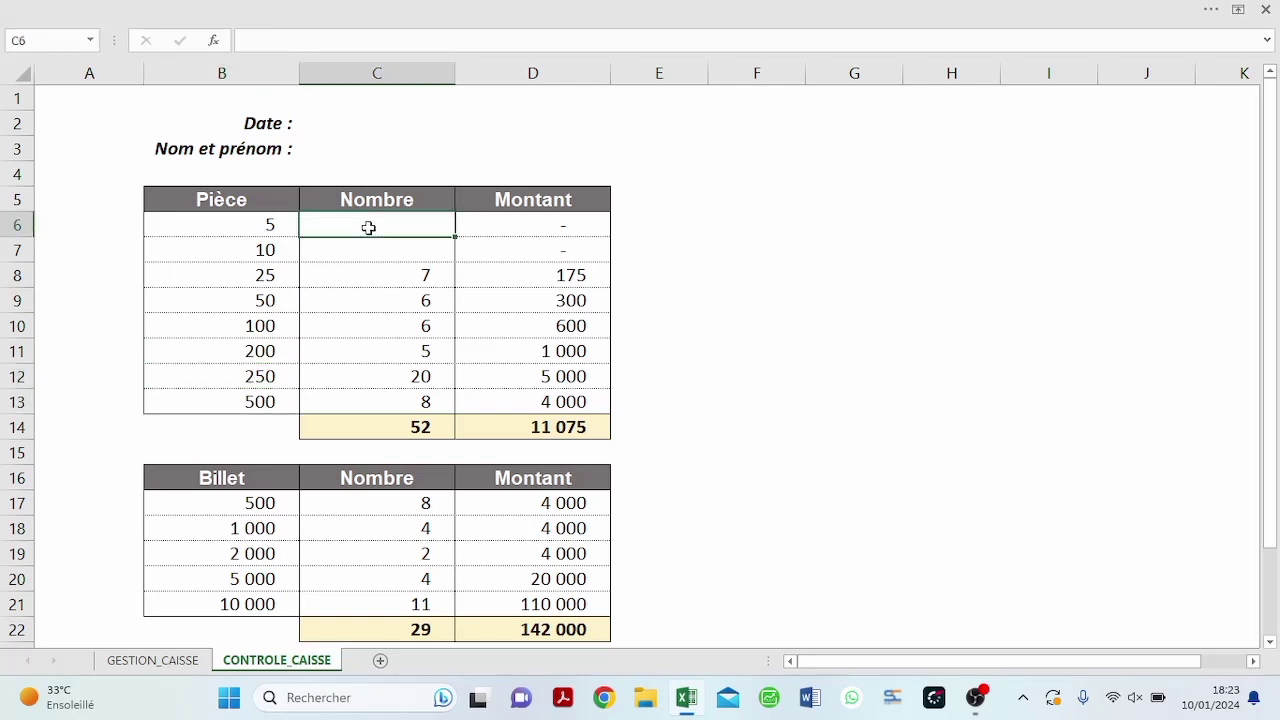
{"action": "left_click", "coordinate": [574, 282]}
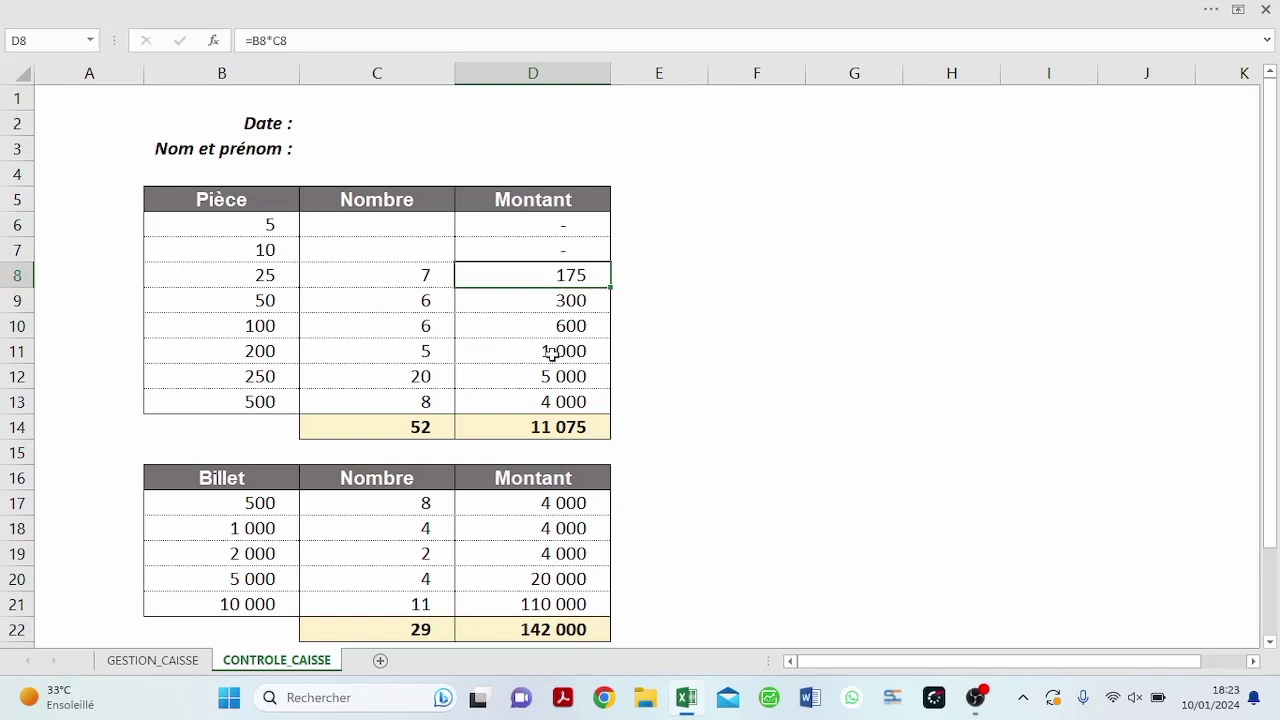
{"action": "left_click", "coordinate": [550, 424]}
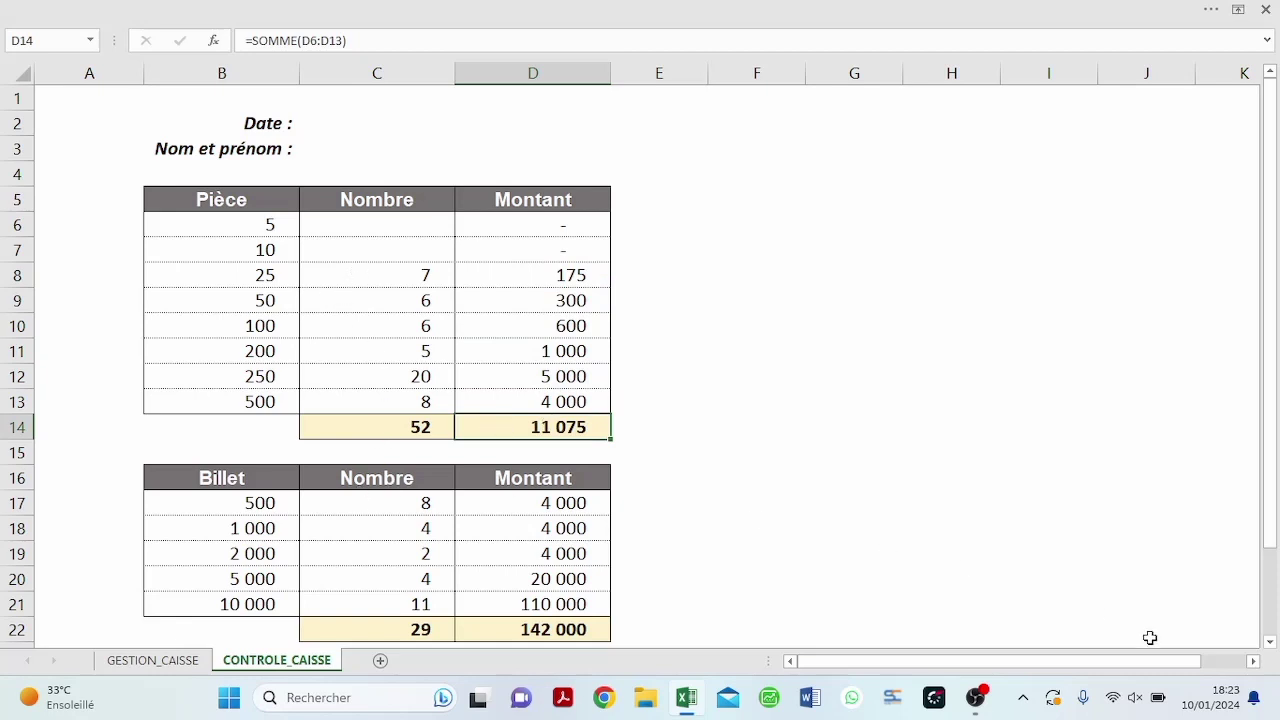
- Review the banknote denominations from 500 to 10 000 in the Billet table and its Montant total formula
{"action": "scroll", "coordinate": [369, 349], "scroll_direction": "down", "scroll_amount": 3}
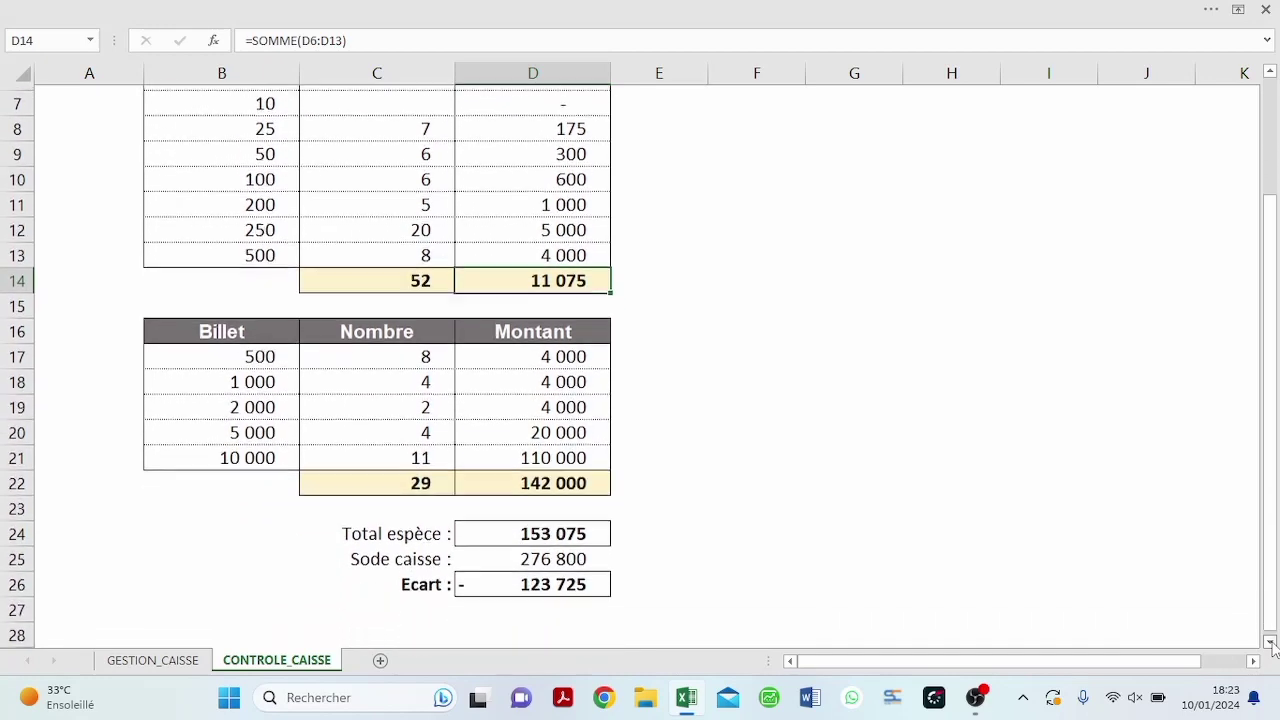
{"action": "left_click", "coordinate": [248, 324]}
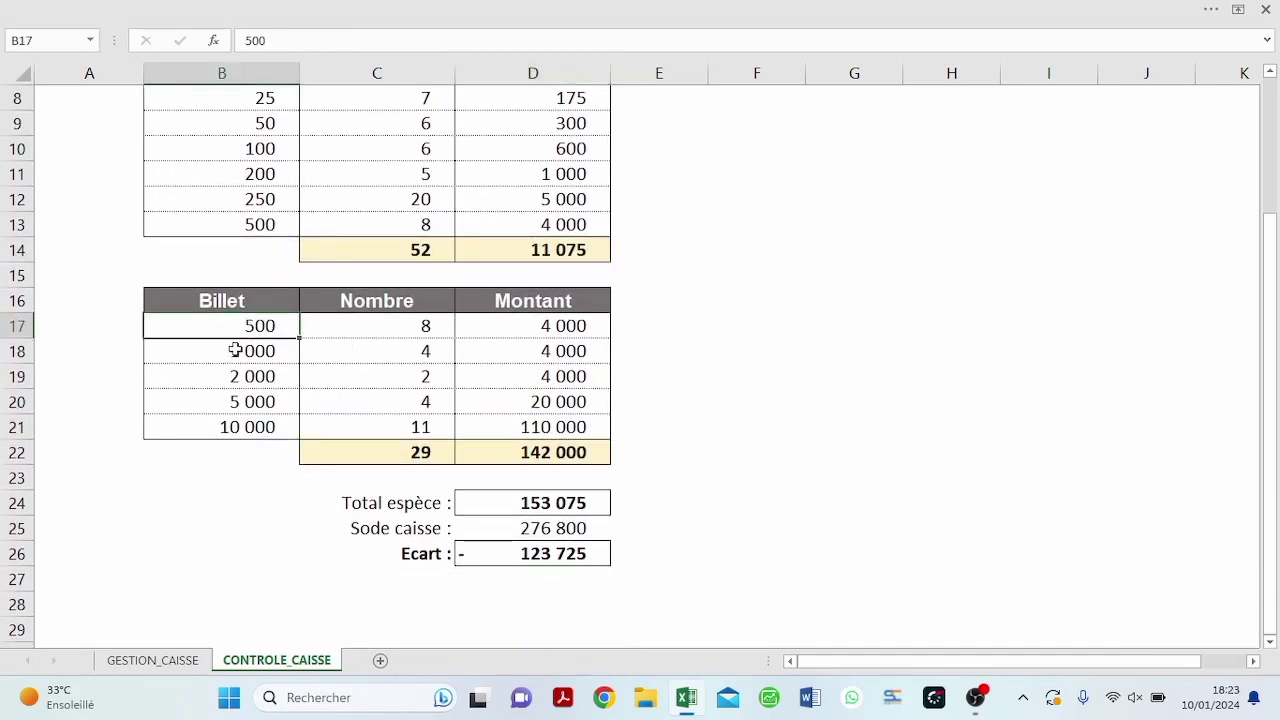
{"action": "left_click", "coordinate": [235, 349]}
{"action": "left_click", "coordinate": [248, 374]}
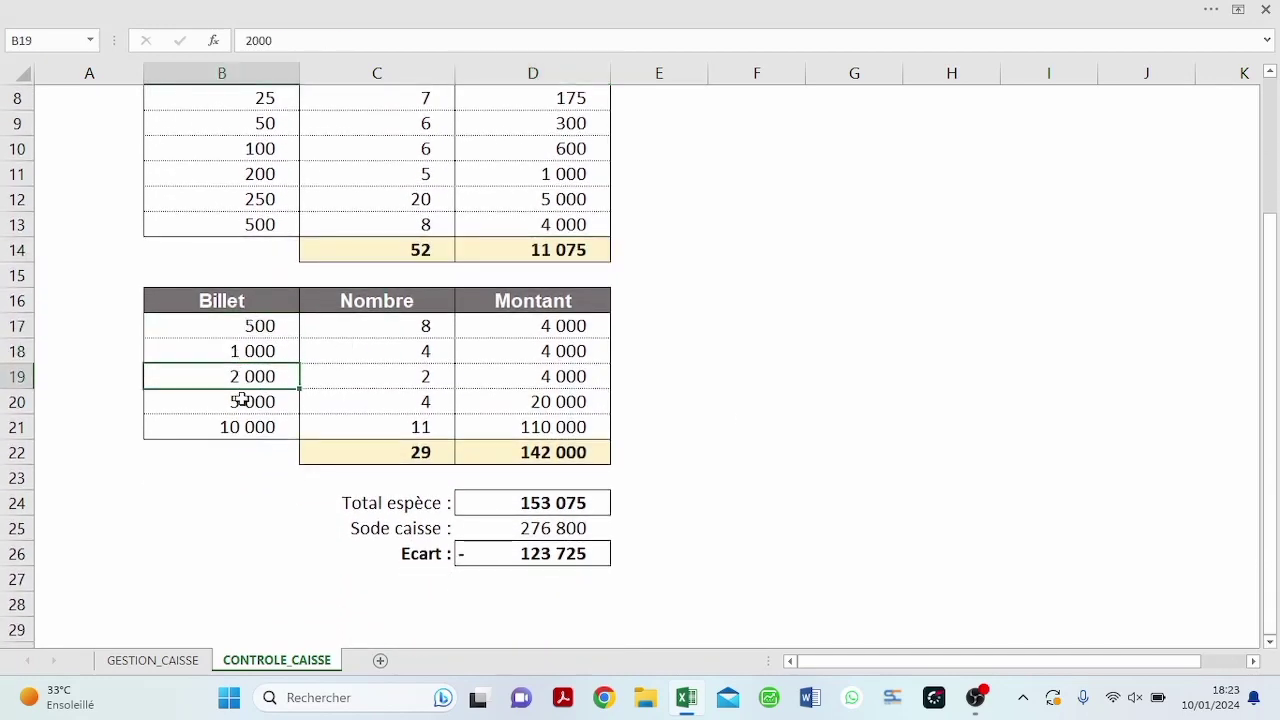
{"action": "left_click", "coordinate": [242, 400]}
{"action": "left_click", "coordinate": [240, 424]}
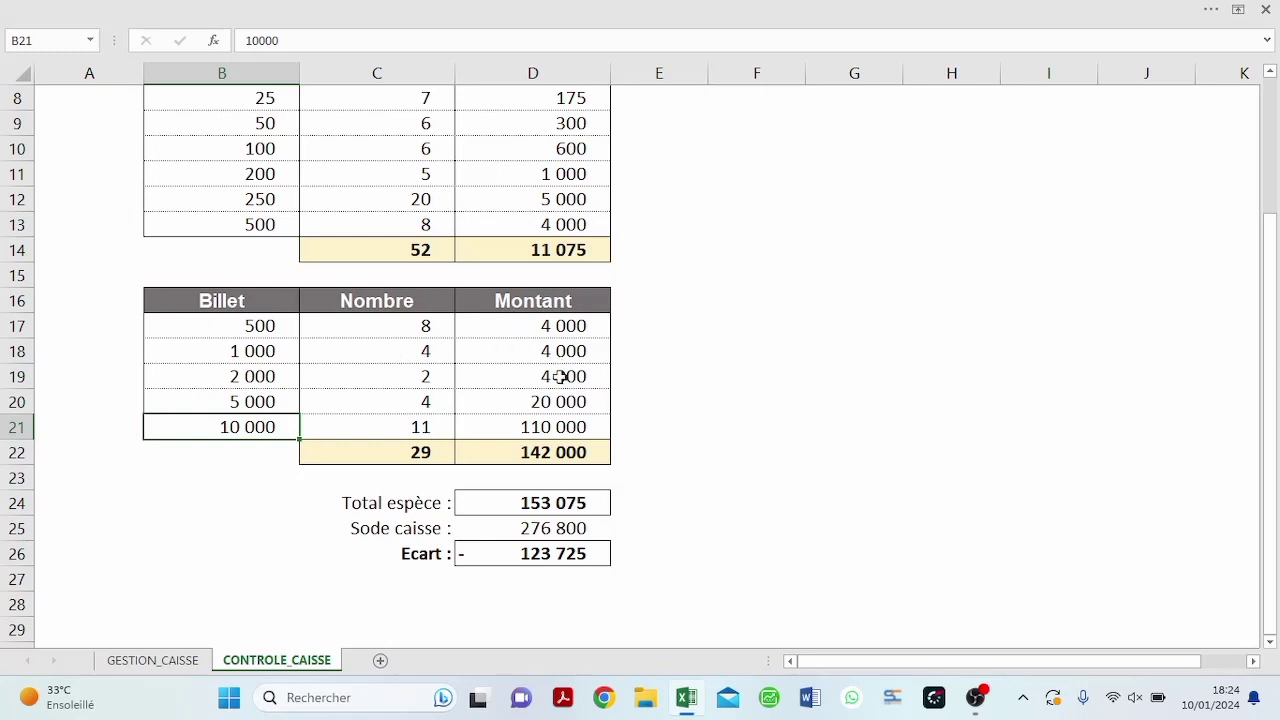
{"action": "left_click", "coordinate": [529, 452]}
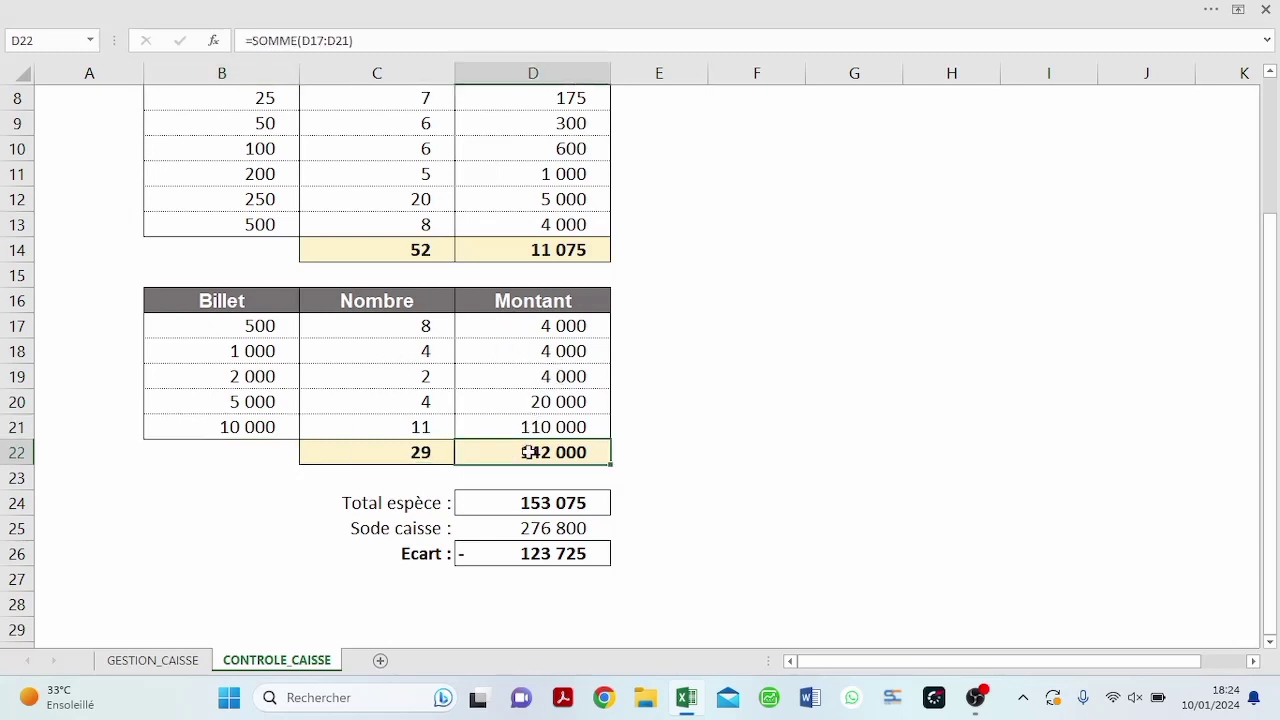
- Examine how the coin and banknote Montant totals feed the Total espèce formula
{"action": "left_click", "coordinate": [522, 250]}
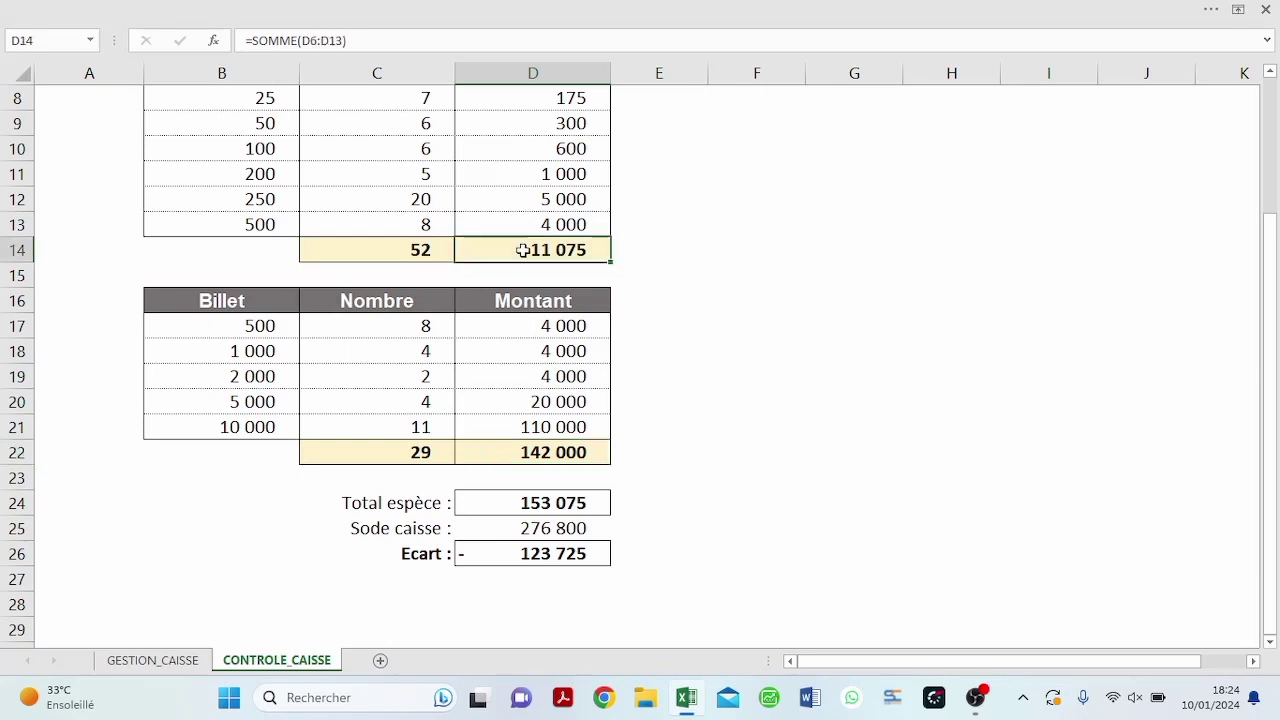
{"action": "left_click", "coordinate": [551, 449]}
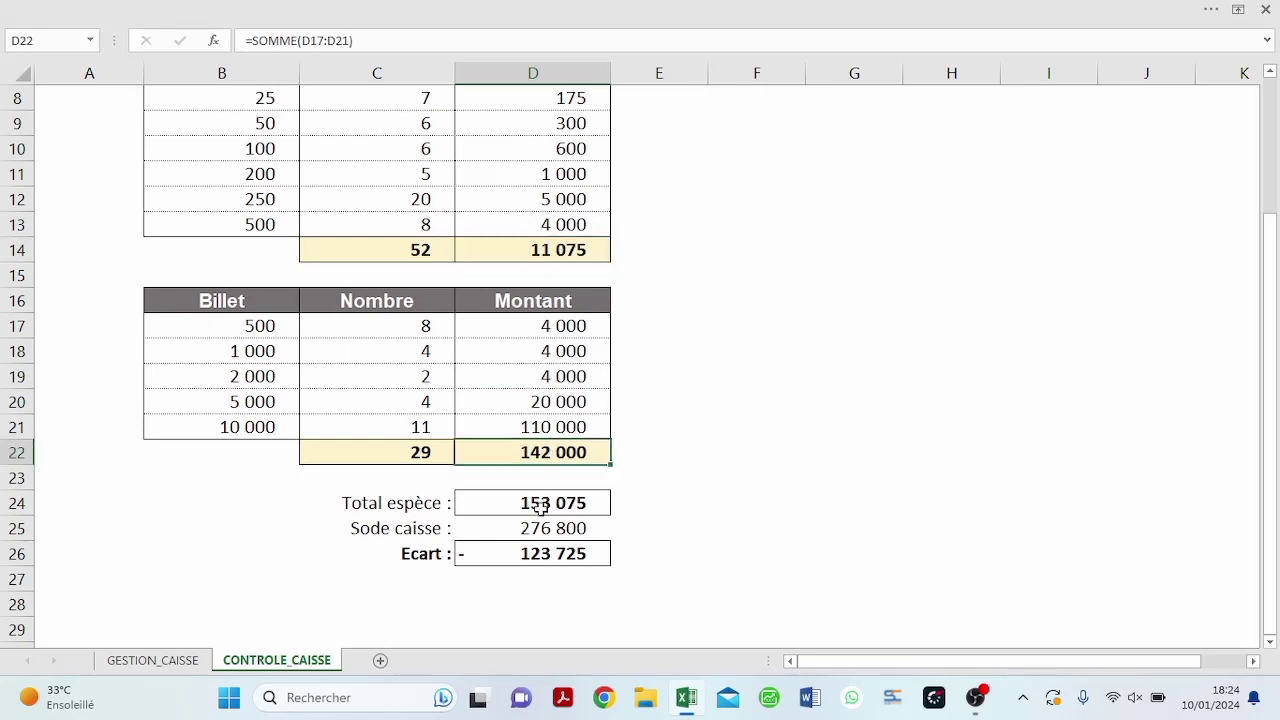
{"action": "left_click", "coordinate": [540, 507]}
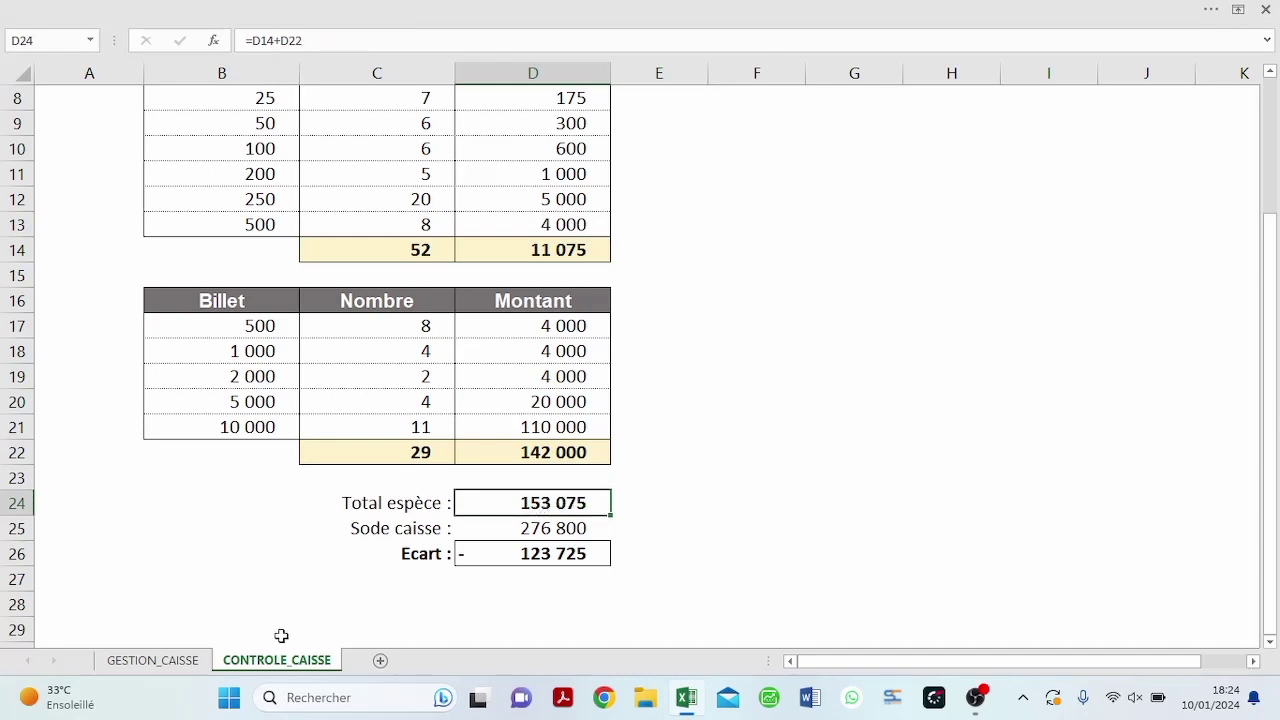
- Check the Solde caisse on the GESTION_CAISSE sheet against the cash balance formula in D25 of CONTROLE_CAISSE
{"action": "left_click", "coordinate": [200, 662]}
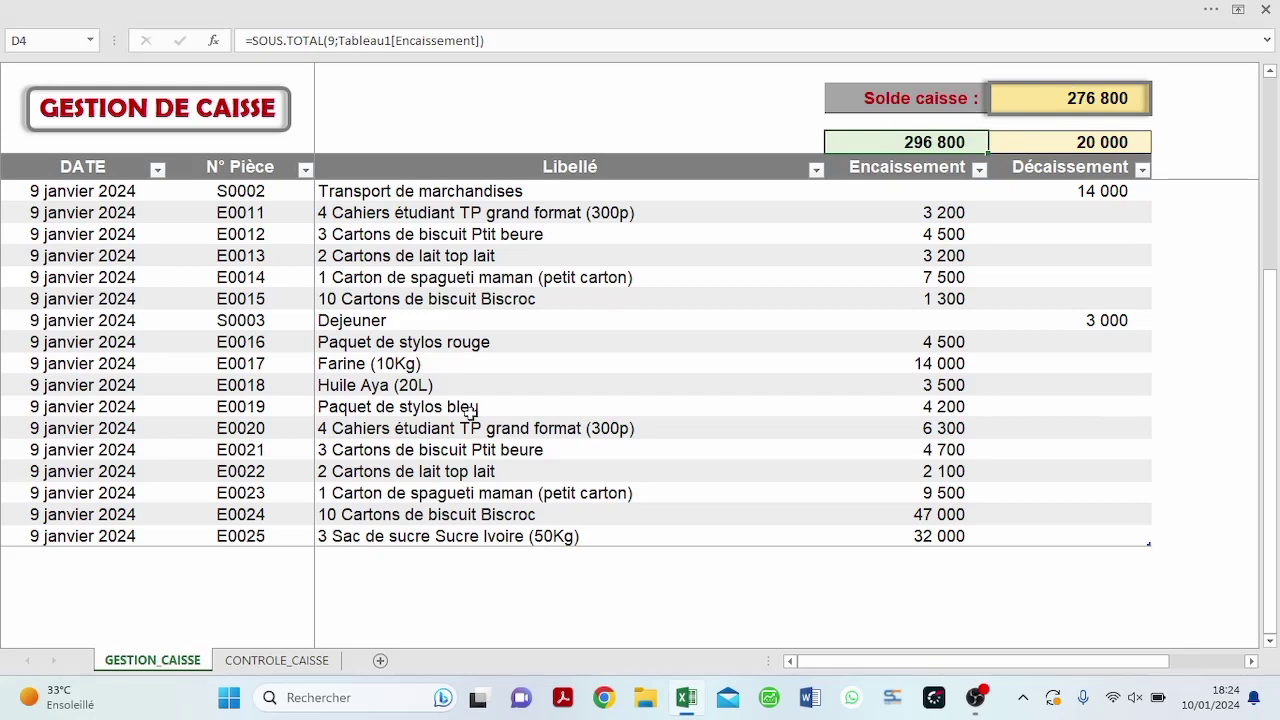
{"action": "left_click", "coordinate": [282, 661]}
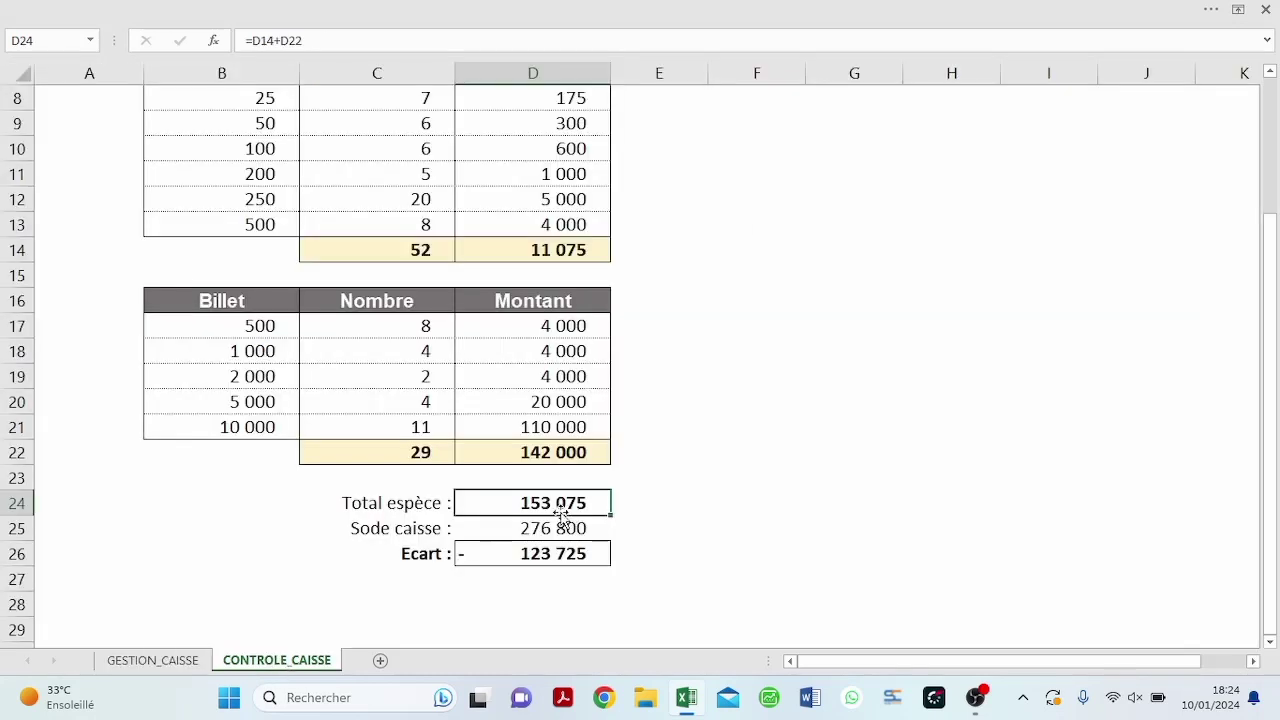
{"action": "left_click", "coordinate": [527, 527]}
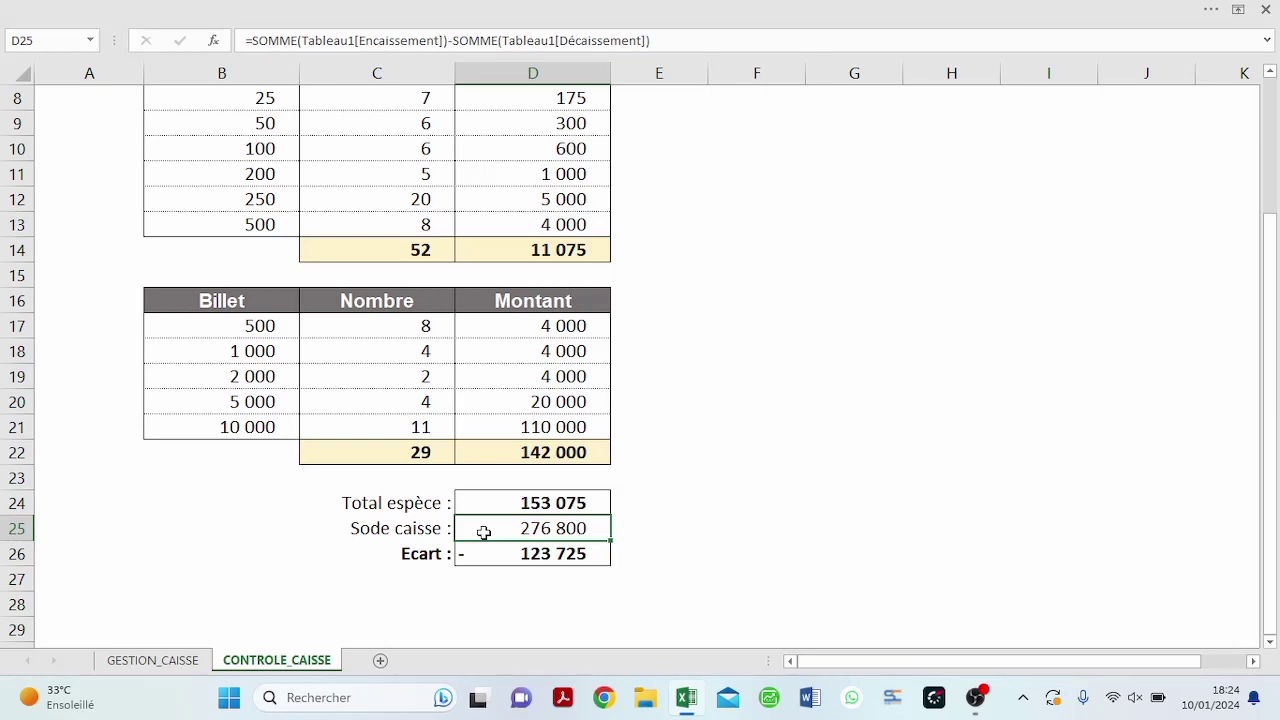
- Examine the Ecart formula in D26 against the Total espèce and Sode caisse formulas it compares on the CONTROLE_CAISSE sheet
{"action": "left_click", "coordinate": [487, 552]}
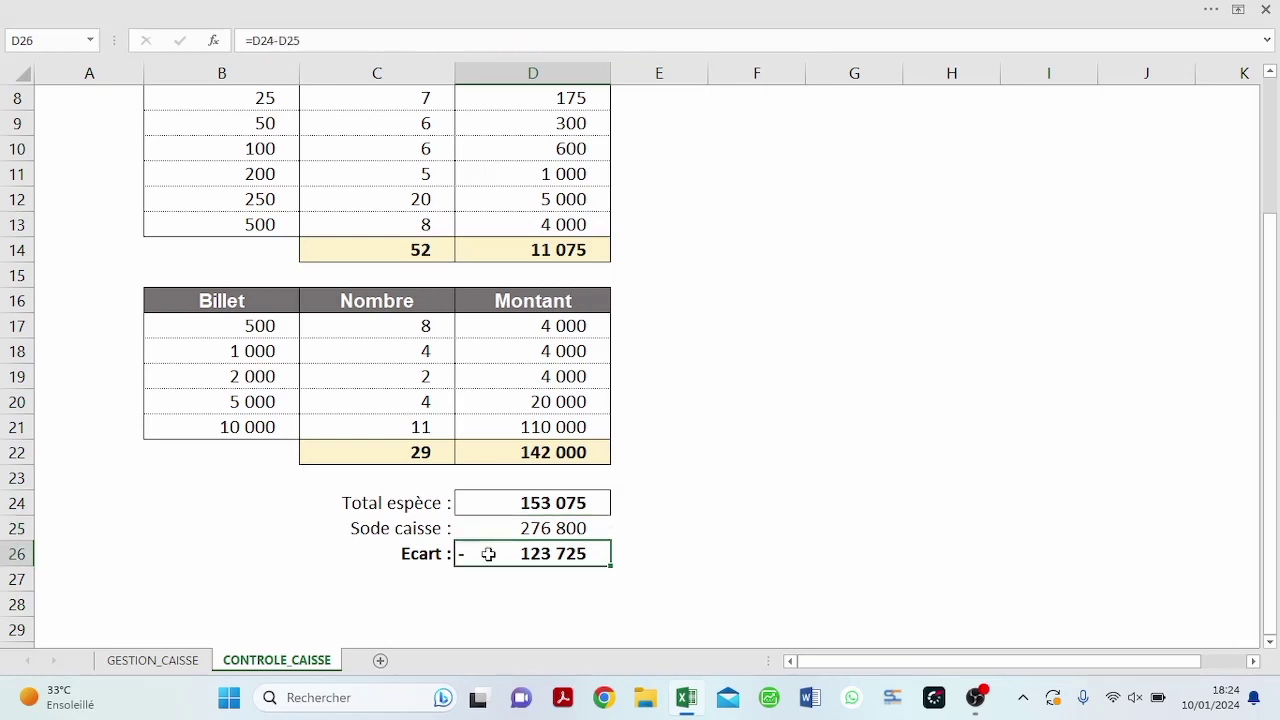
{"action": "left_click", "coordinate": [508, 506]}
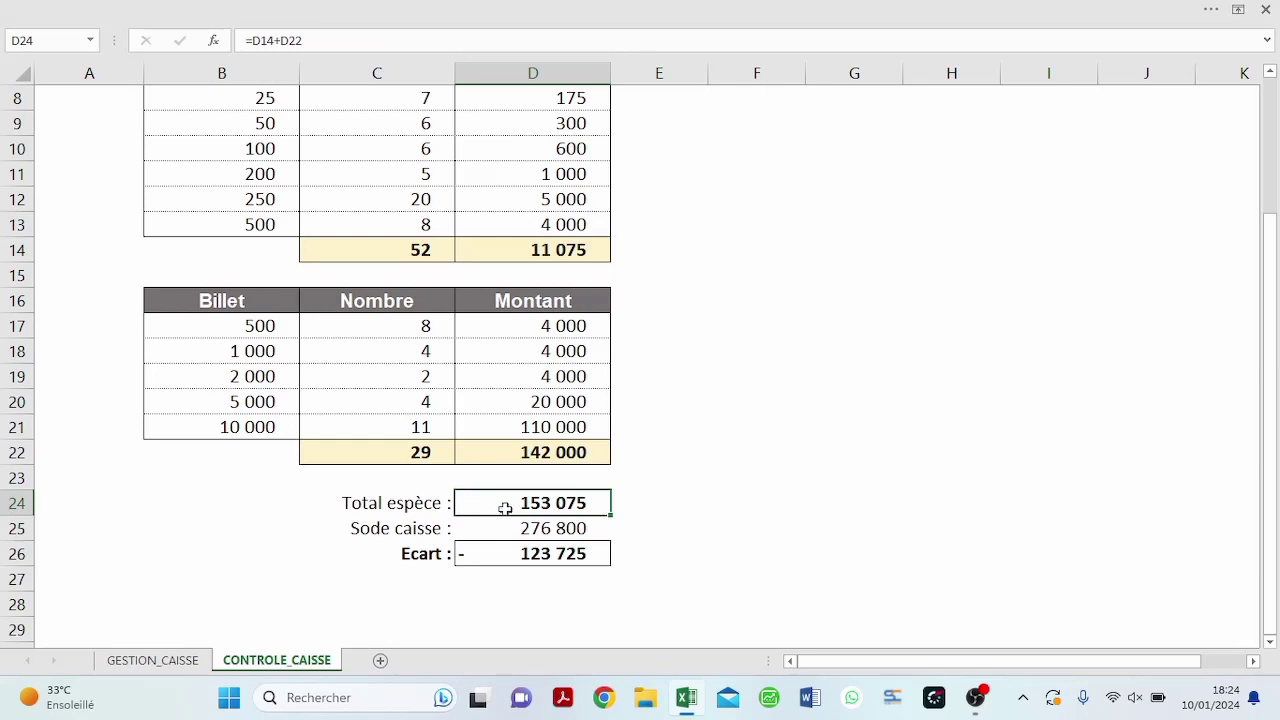
{"action": "left_click", "coordinate": [499, 527]}
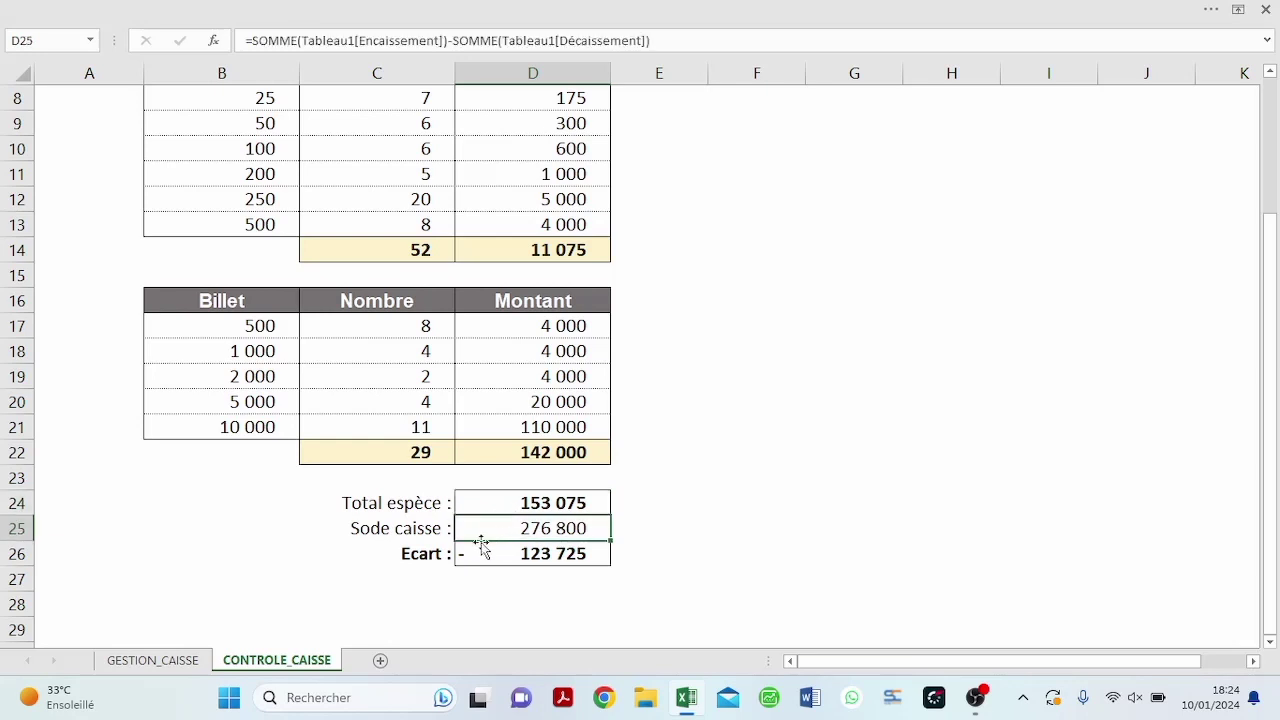
{"action": "left_click", "coordinate": [487, 556]}
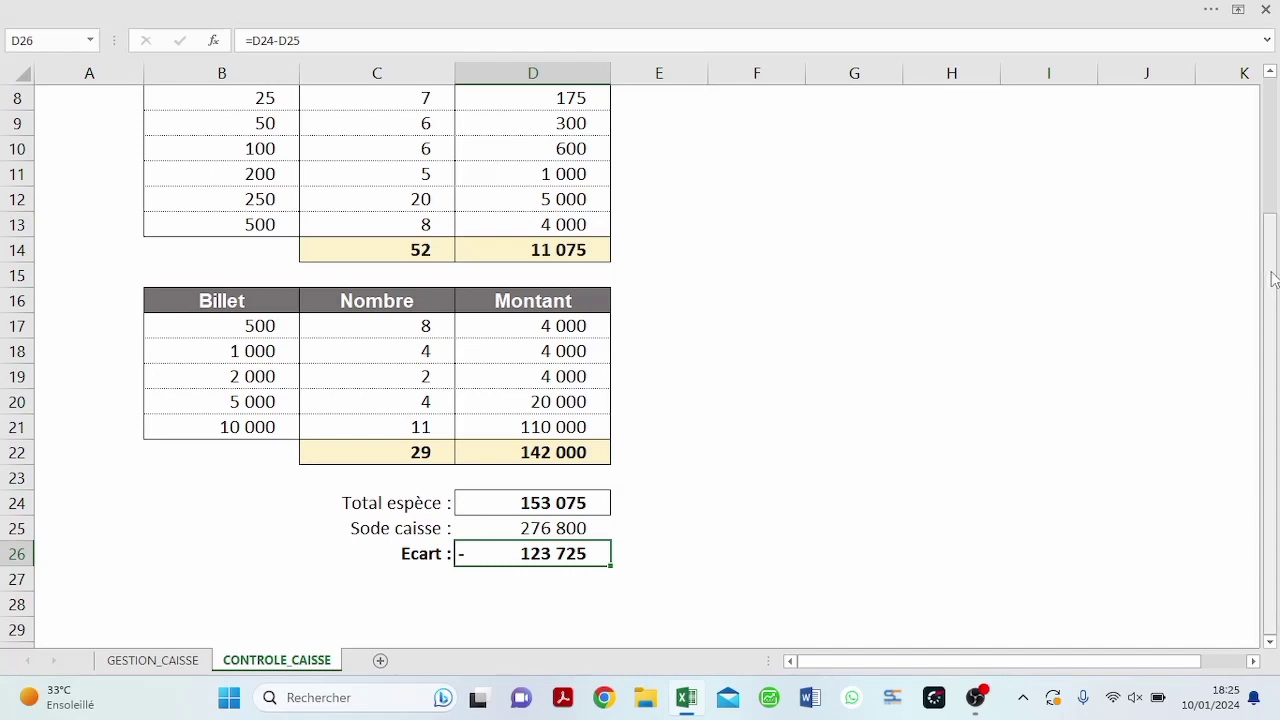
{"action": "left_click_drag", "start_coordinate": [1274, 279], "coordinate": [1274, 160]}
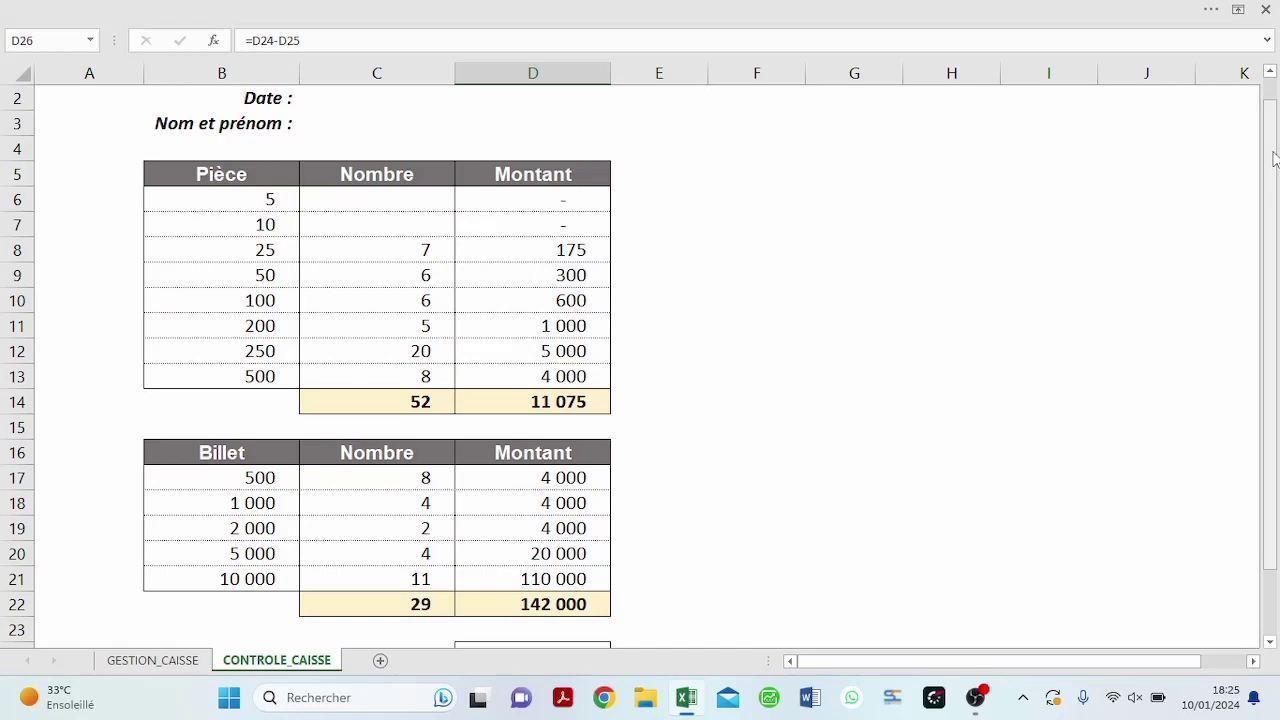
{"action": "scroll", "coordinate": [714, 398], "scroll_direction": "up", "scroll_amount": 1}
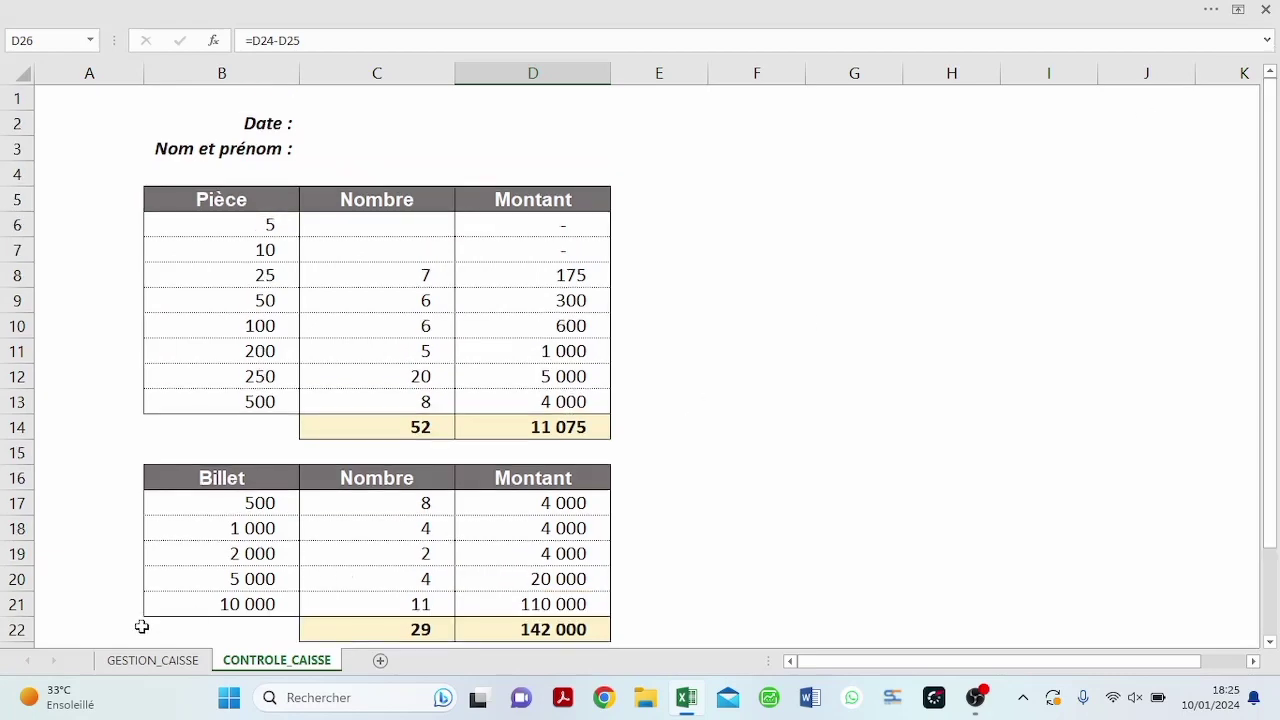
- From the GESTION_CAISSE sheet, make the ribbon show its tabs and commands permanently and create a new blank workbook
{"action": "left_click", "coordinate": [170, 664]}
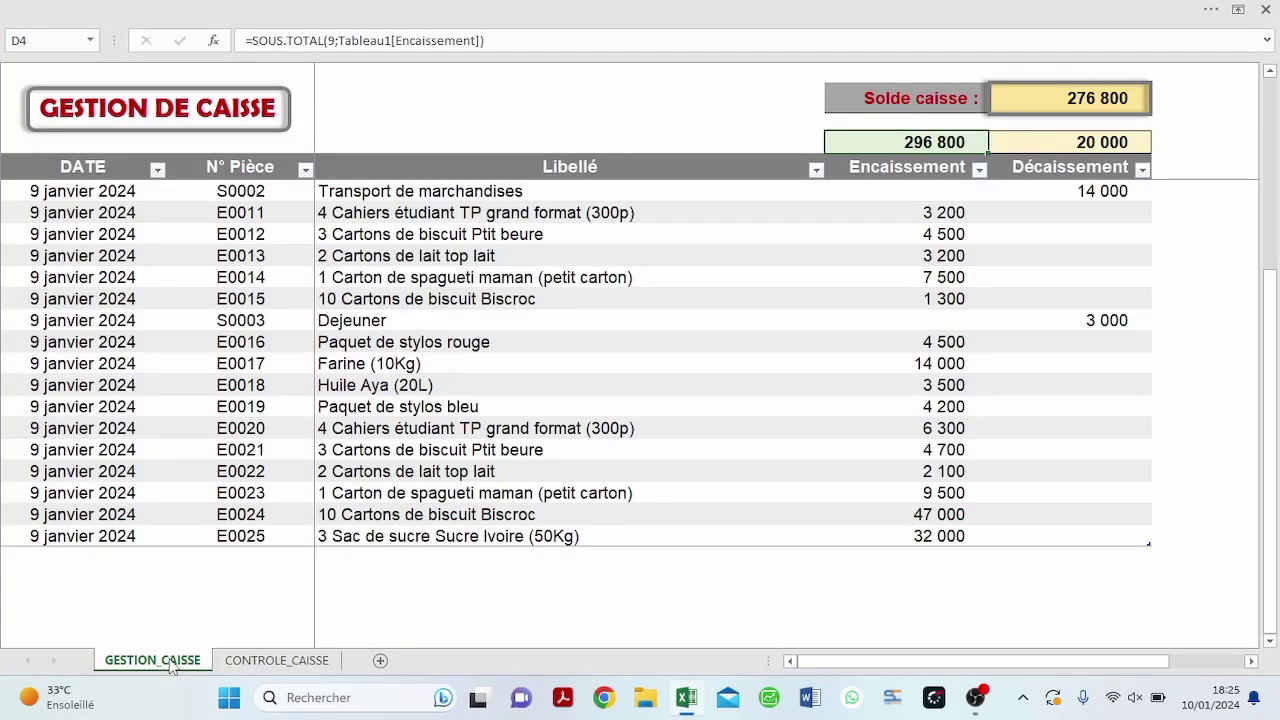
{"action": "left_click", "coordinate": [1239, 11]}
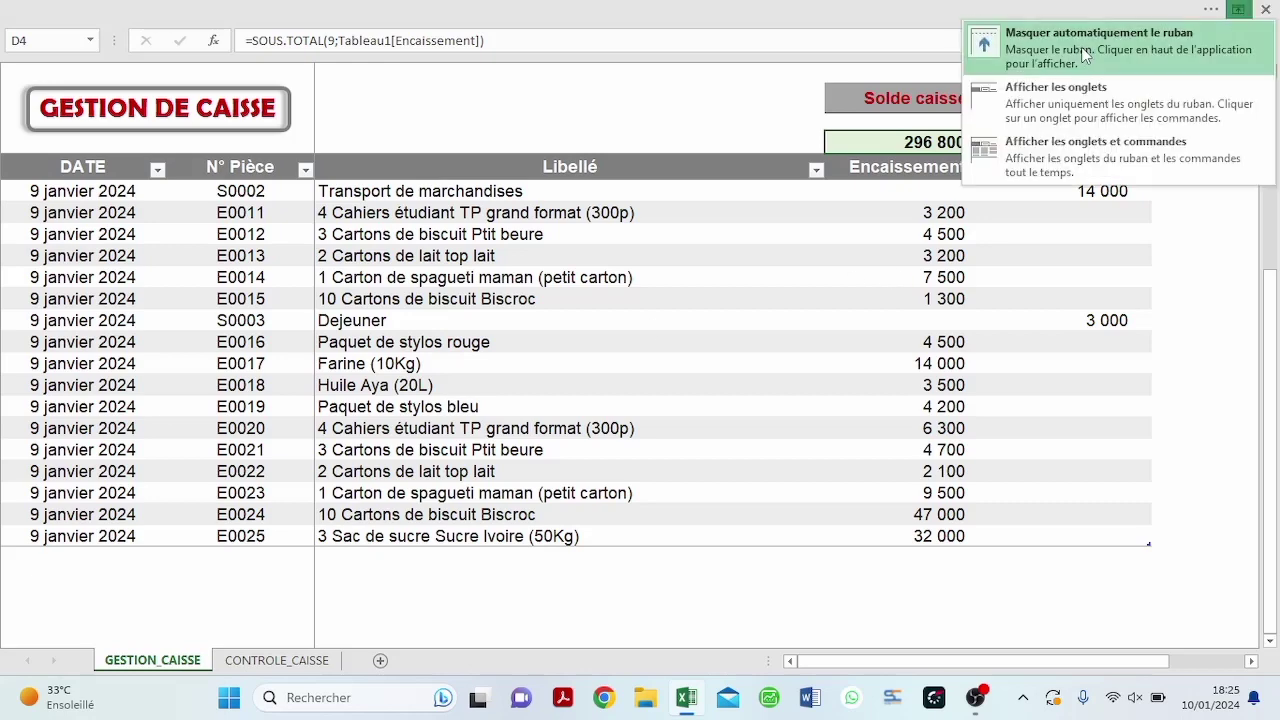
{"action": "left_click", "coordinate": [1113, 150]}
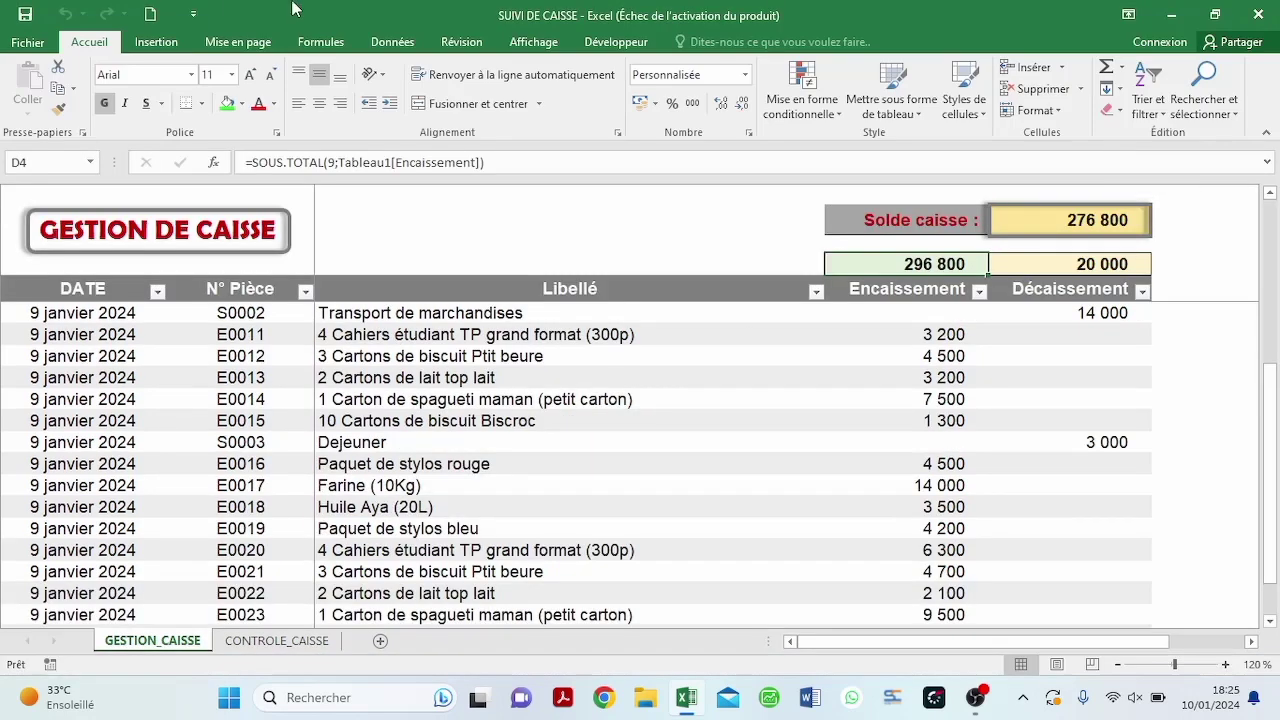
{"action": "left_click", "coordinate": [150, 15]}
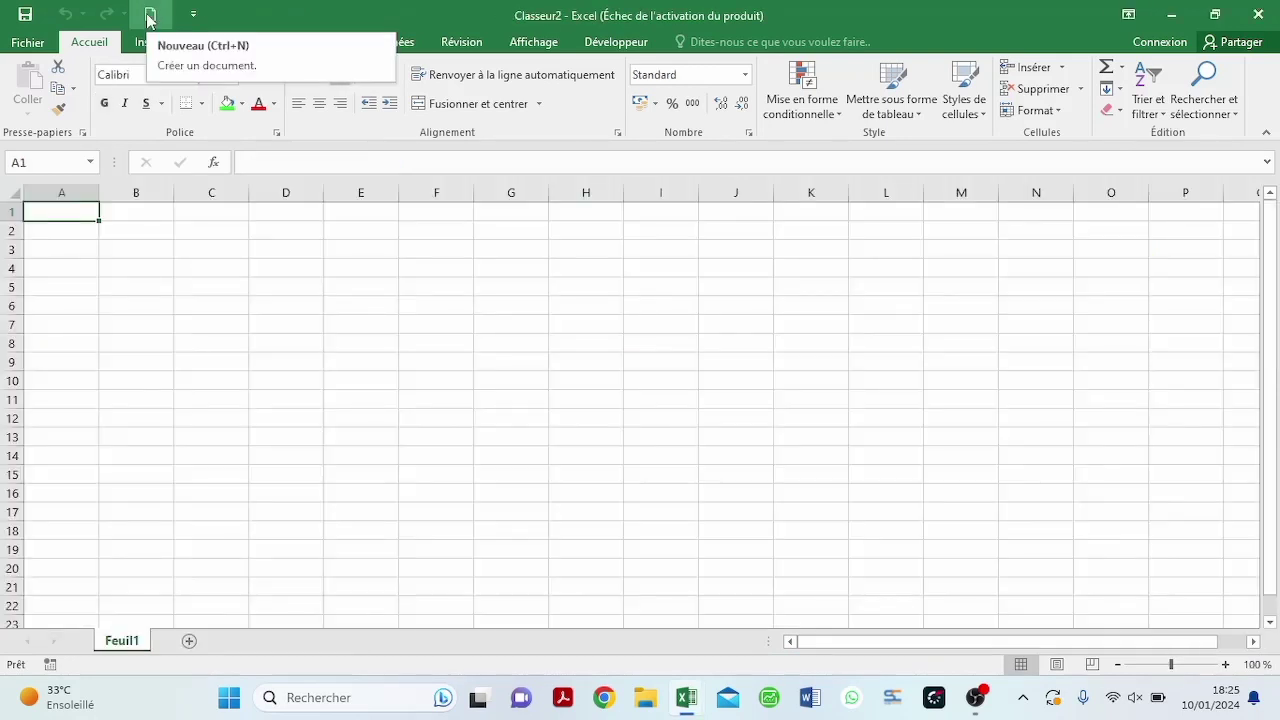
- Enter the headers DATE, N° PIECE and LIBELLE in cells A4 to C4 of the new workbook
{"action": "left_click", "coordinate": [65, 269]}
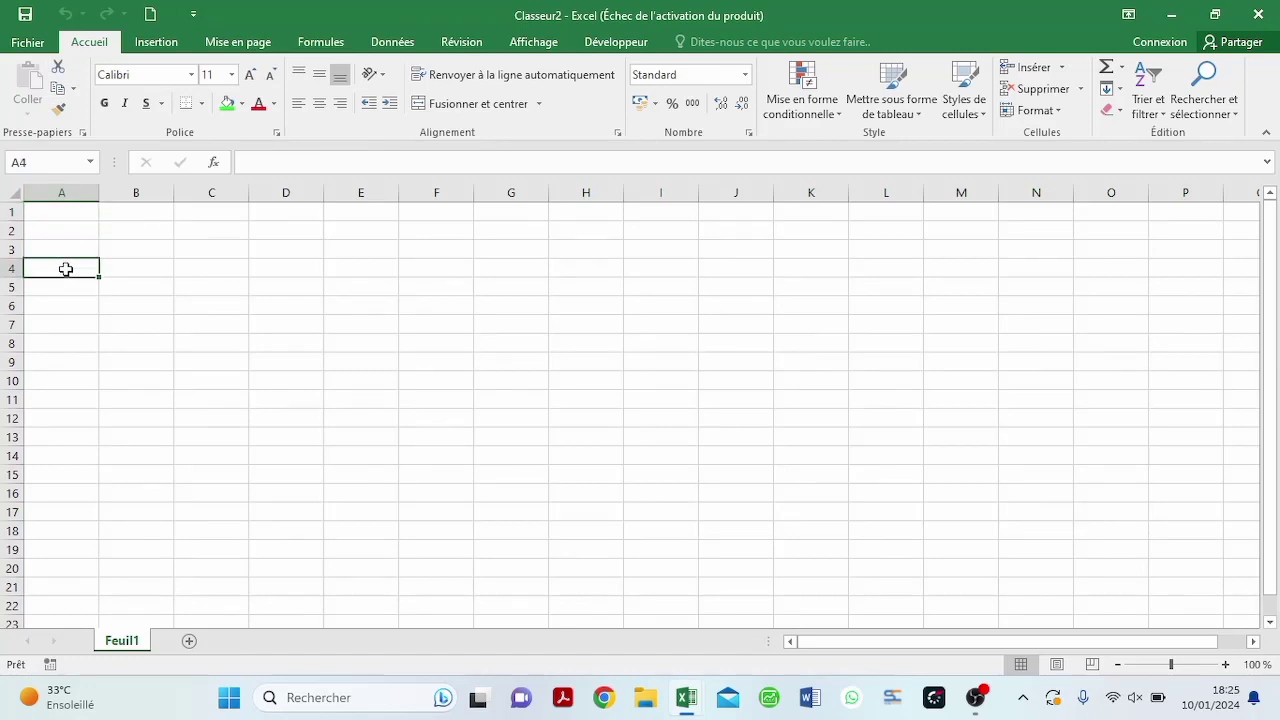
{"action": "key", "text": "Caps_Lock"}
{"action": "type", "text": "D"}
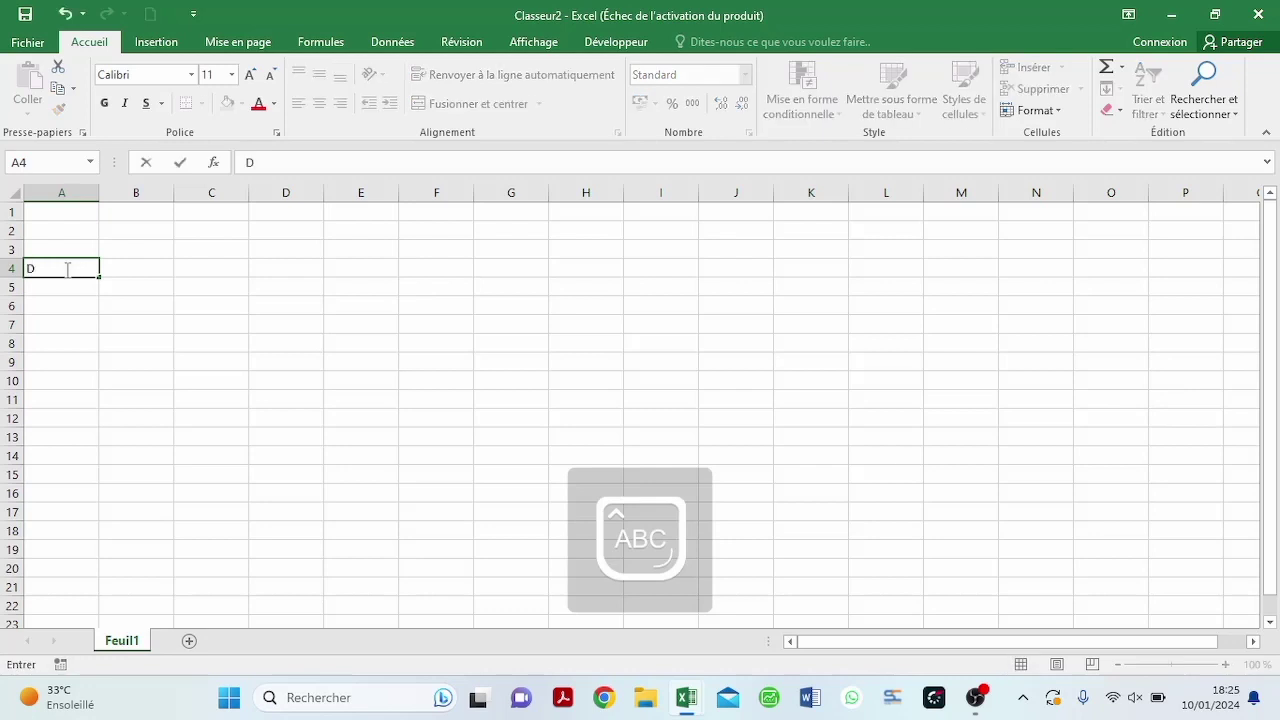
{"action": "type", "text": "ATE"}
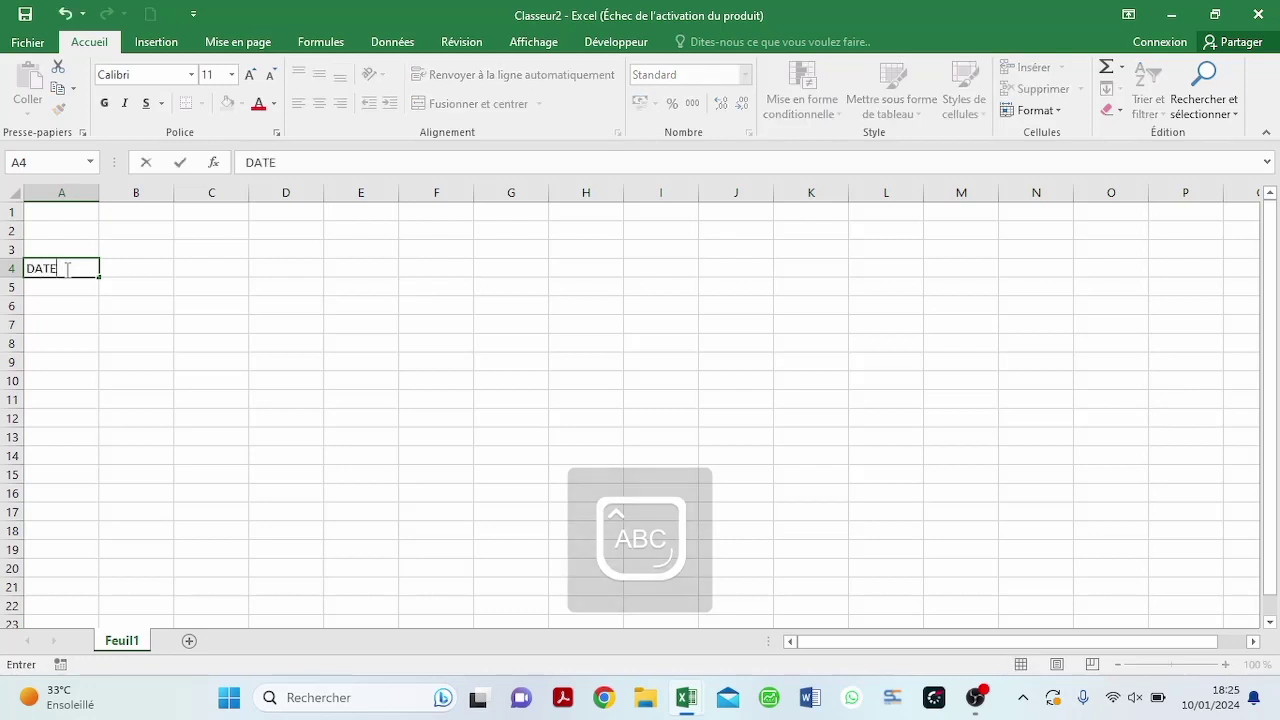
{"action": "key", "text": "Tab"}
{"action": "type", "text": "N"}
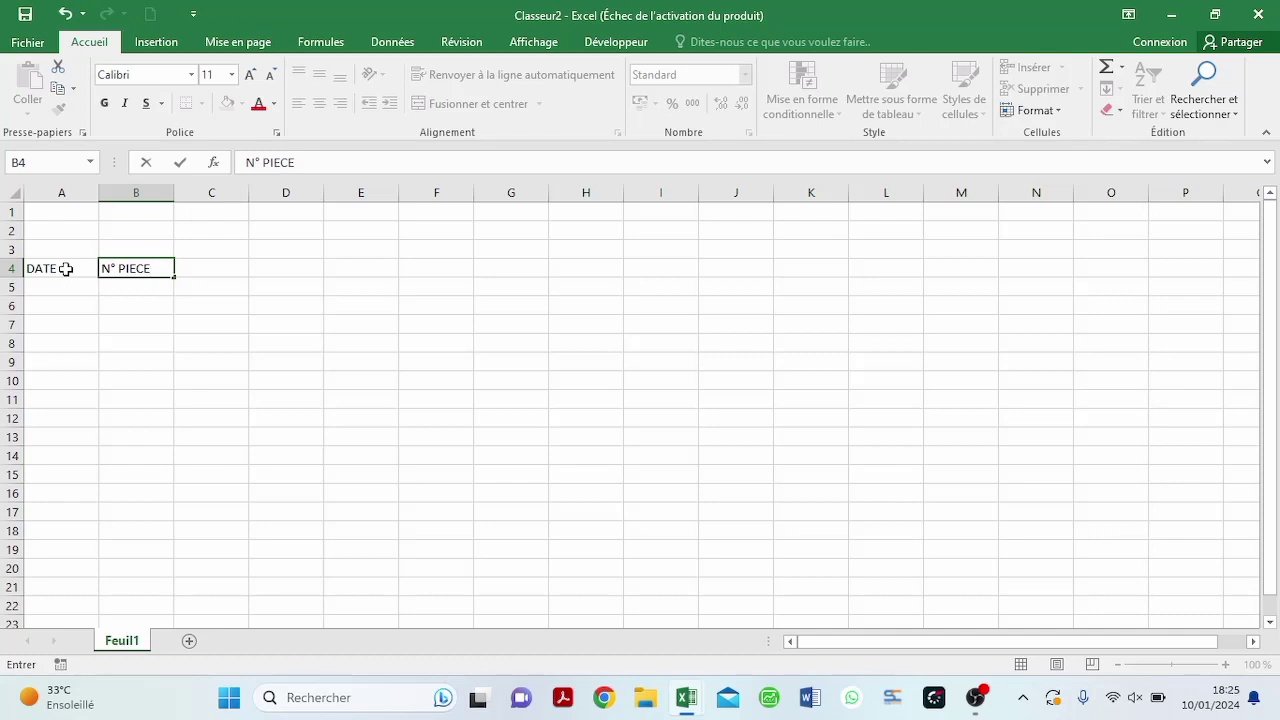
{"action": "key", "text": "Tab"}
{"action": "type", "text": "L"}
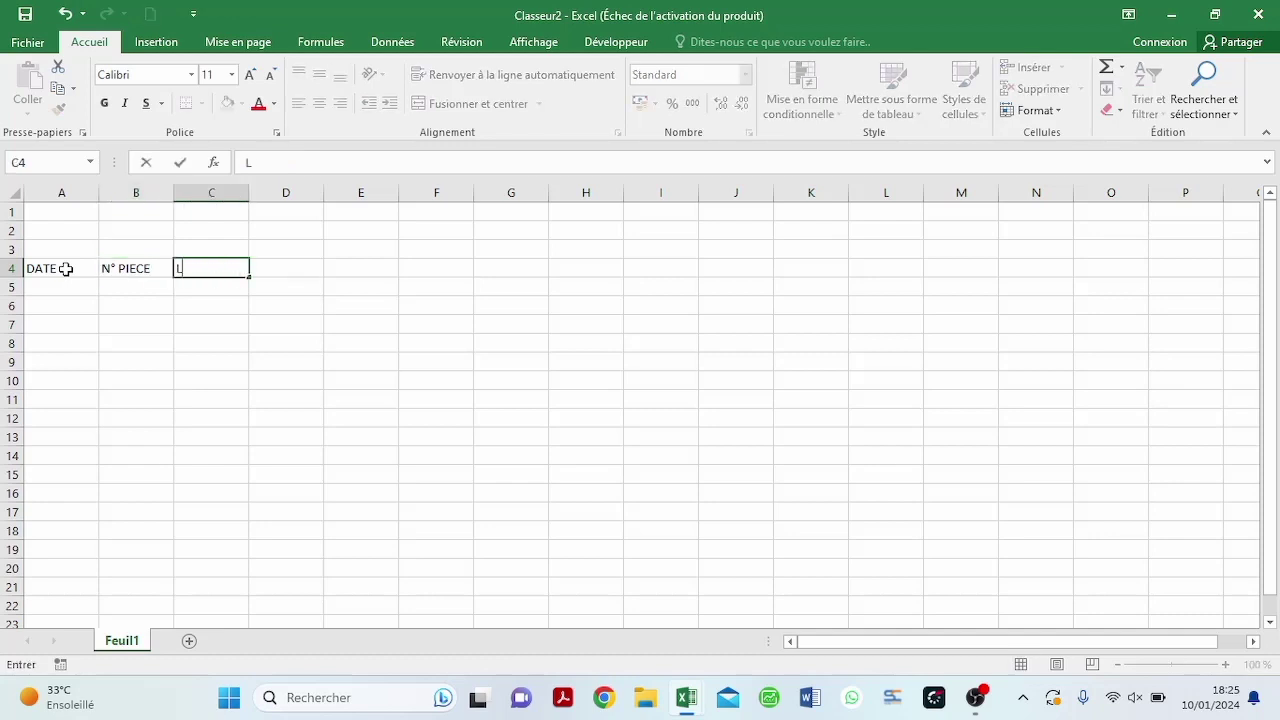
{"action": "type", "text": "IBELLE"}
{"action": "key", "text": "Tab"}
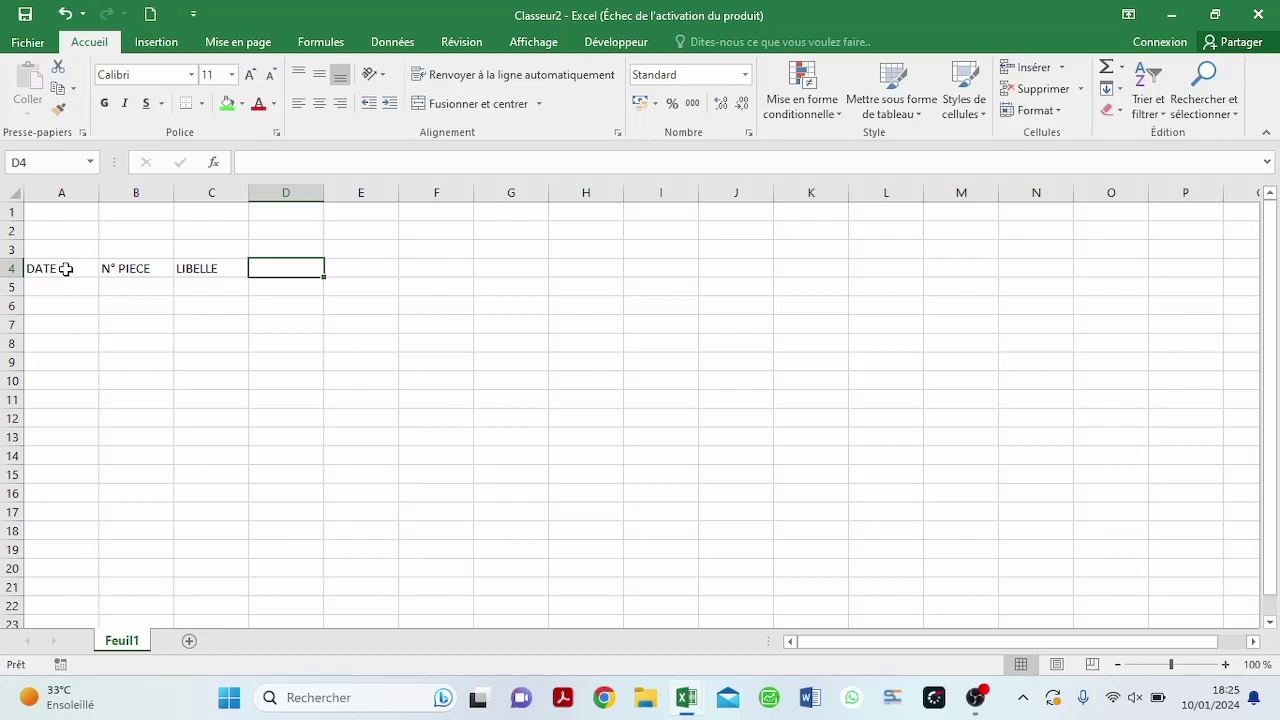
- Enter the headers ENCAISSEMENT in D4 and DECAISSEMENT in E4
{"action": "type", "text": "ENC"}
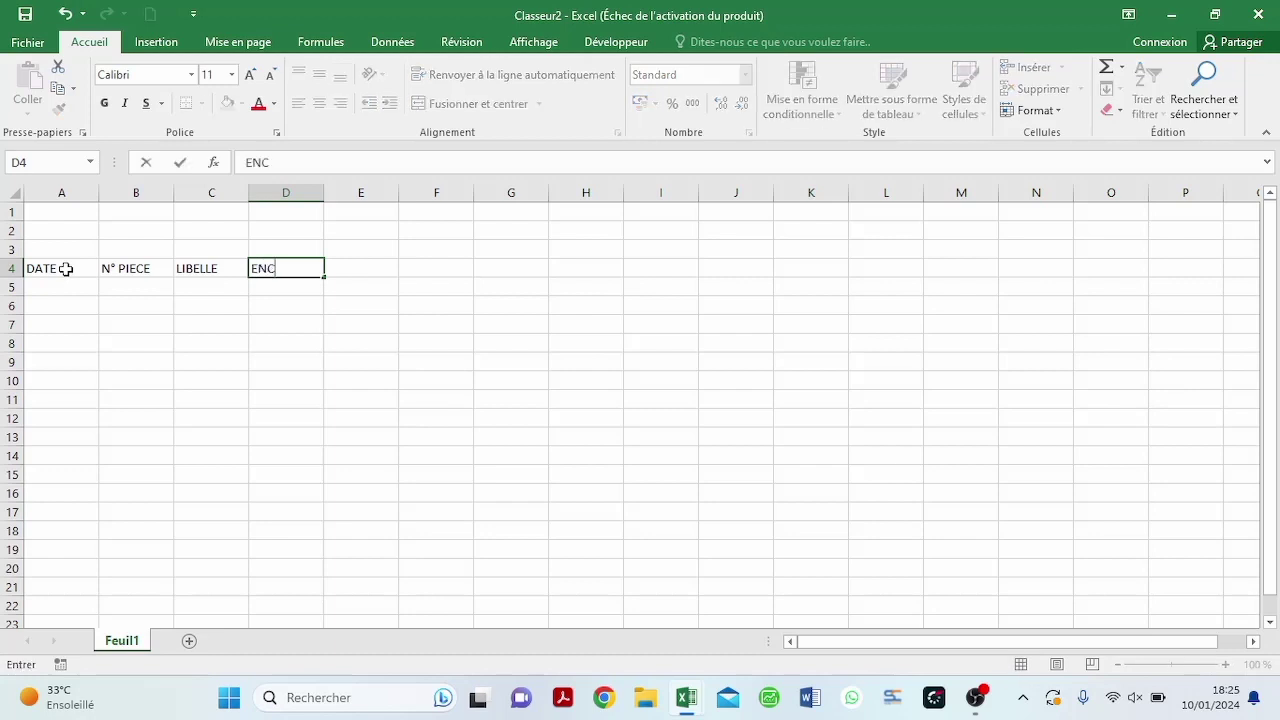
{"action": "type", "text": "AISSEMENT"}
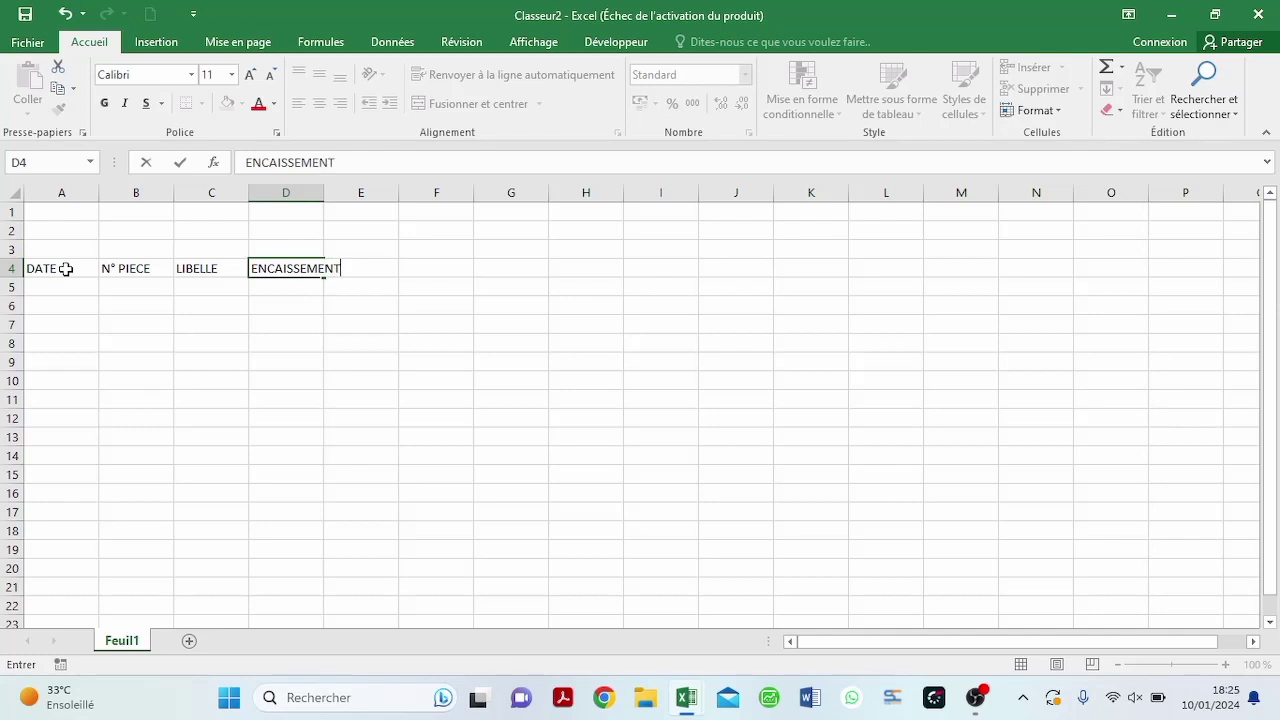
{"action": "key", "text": "Tab"}
{"action": "type", "text": "DEC"}
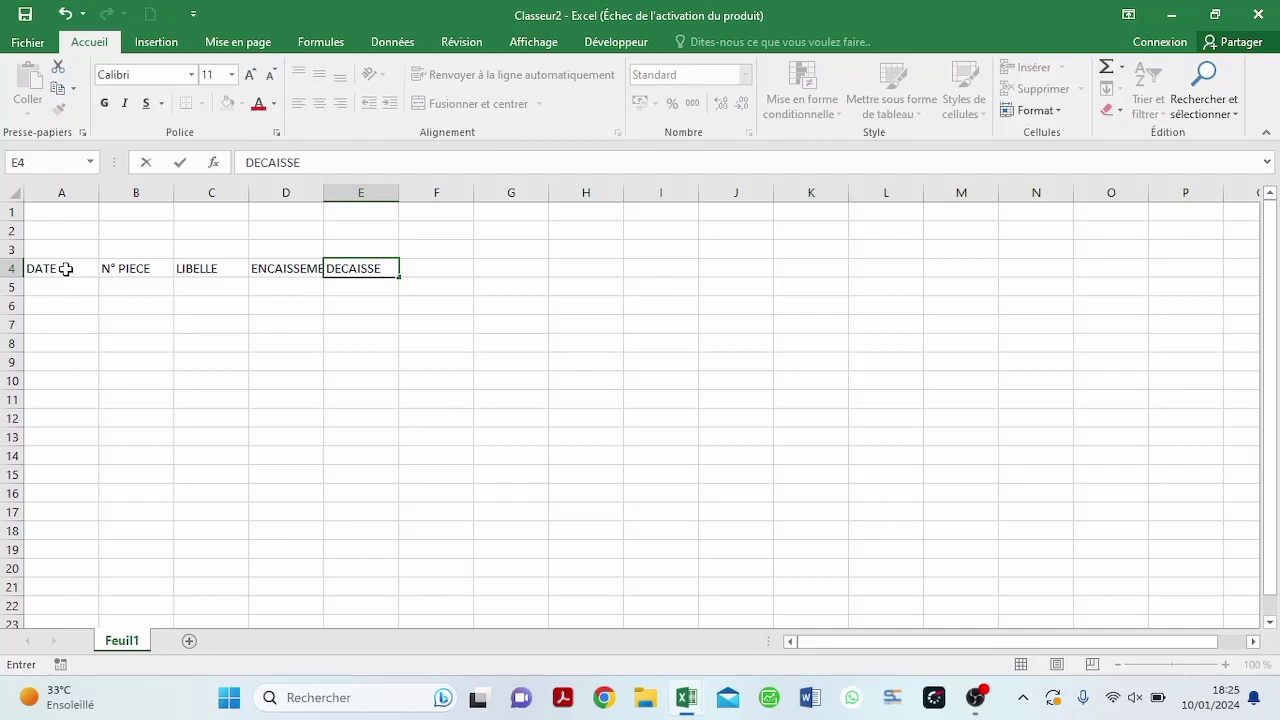
{"action": "left_click", "coordinate": [75, 310]}
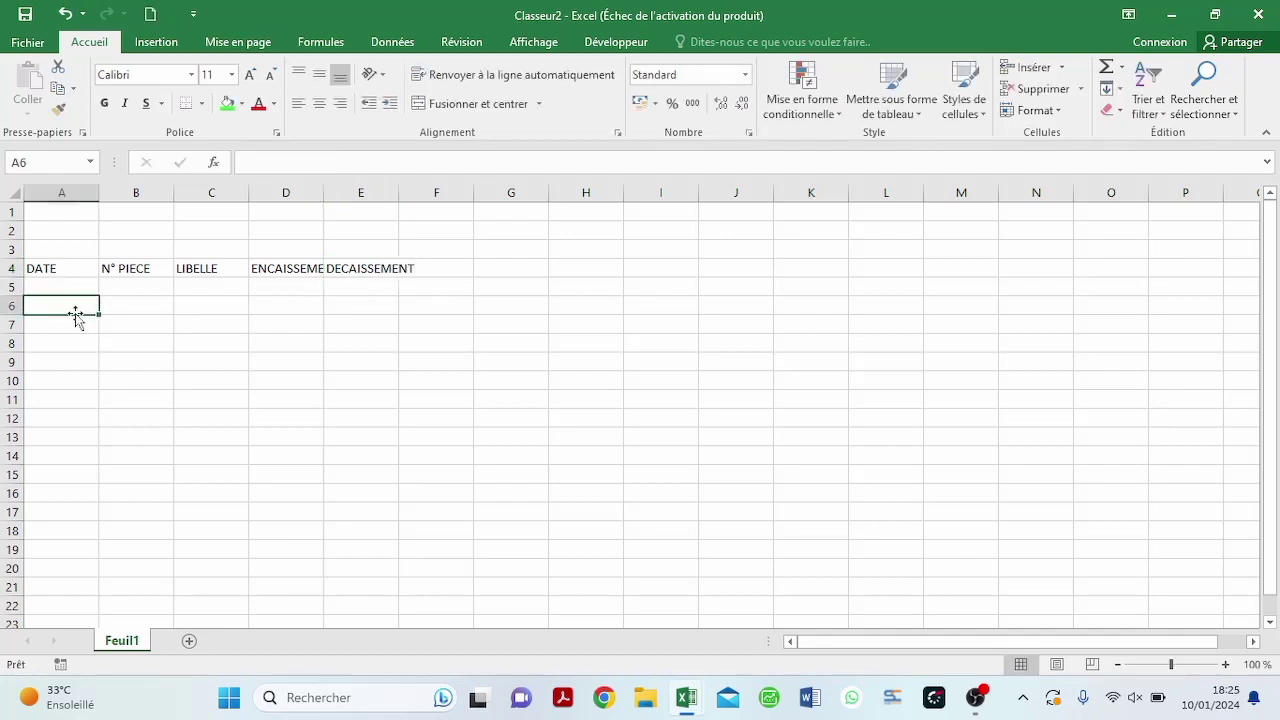
- Format the header range A4:E4 as a table with headers, using the first light black-and-grey banded style
{"action": "left_click_drag", "start_coordinate": [59, 268], "coordinate": [336, 270]}
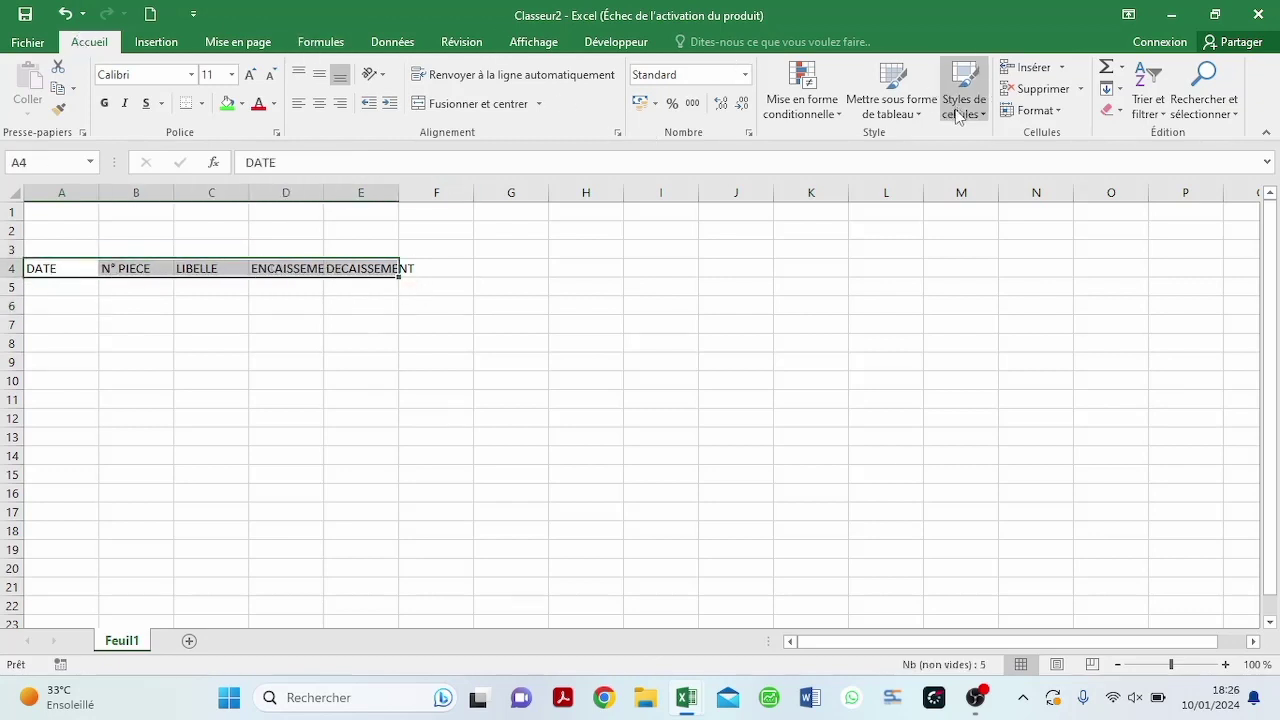
{"action": "left_click", "coordinate": [893, 108]}
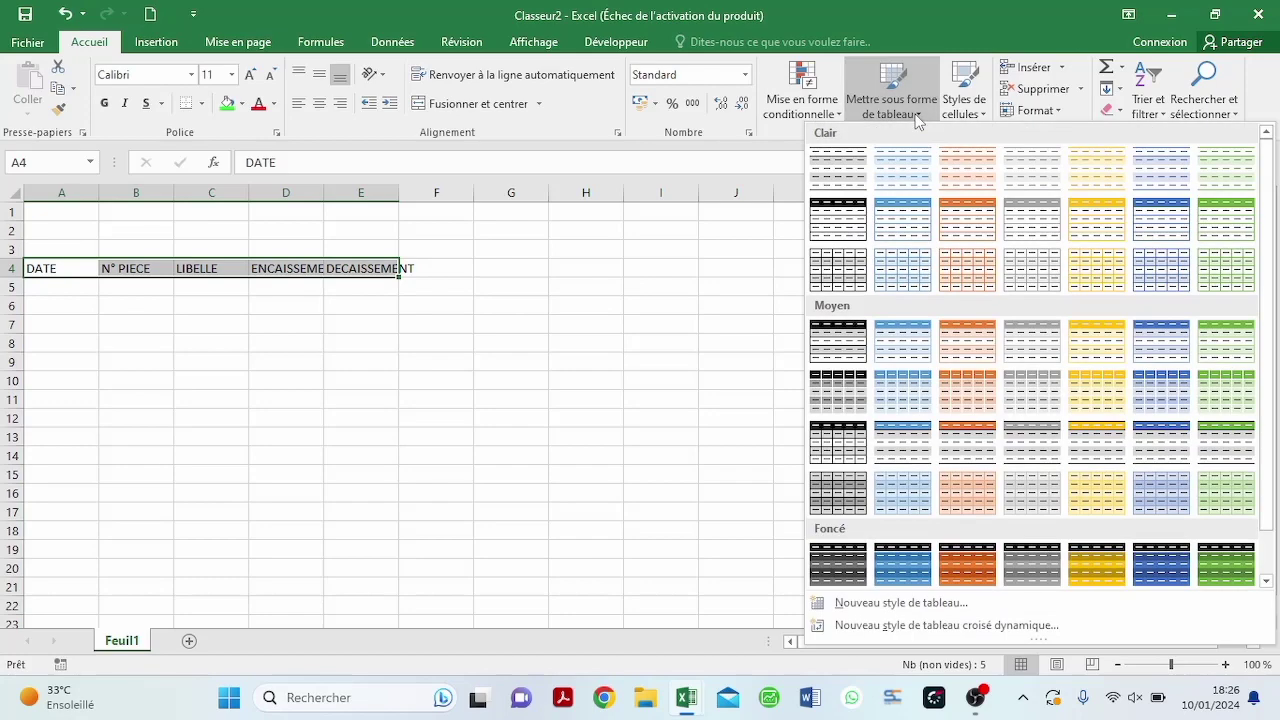
{"action": "left_click", "coordinate": [845, 172]}
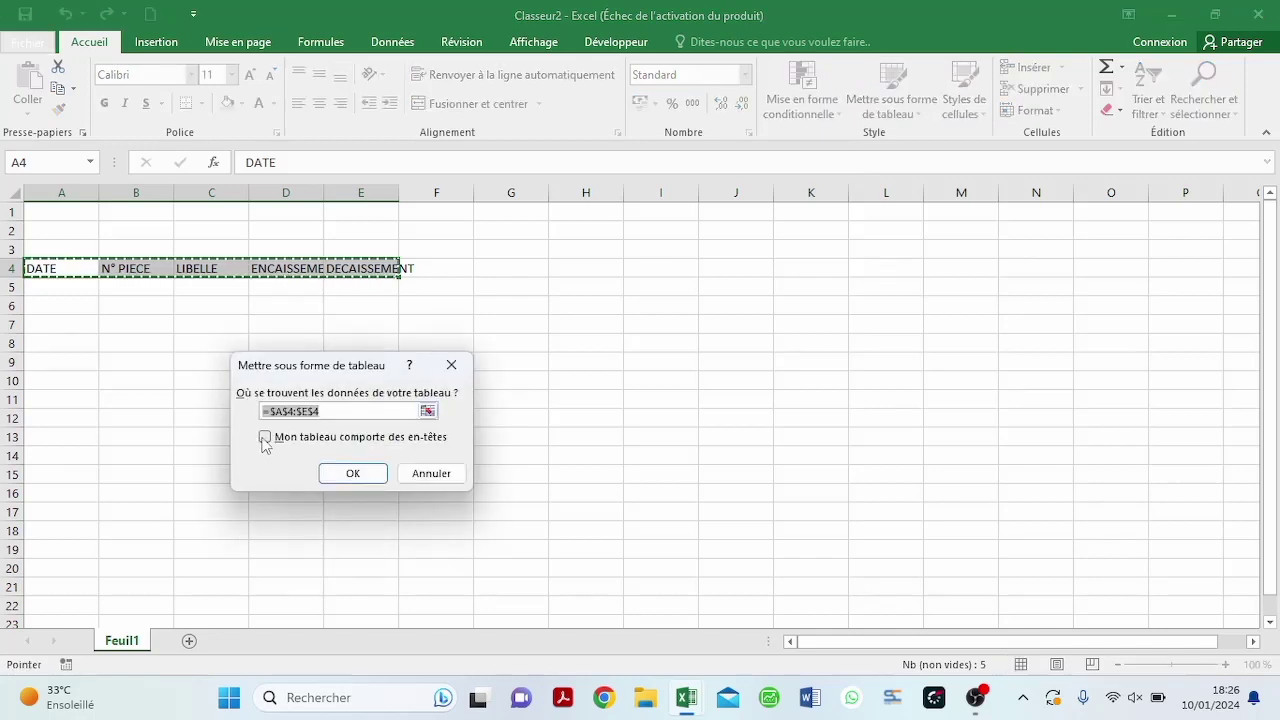
{"action": "left_click", "coordinate": [263, 440]}
{"action": "left_click", "coordinate": [336, 473]}
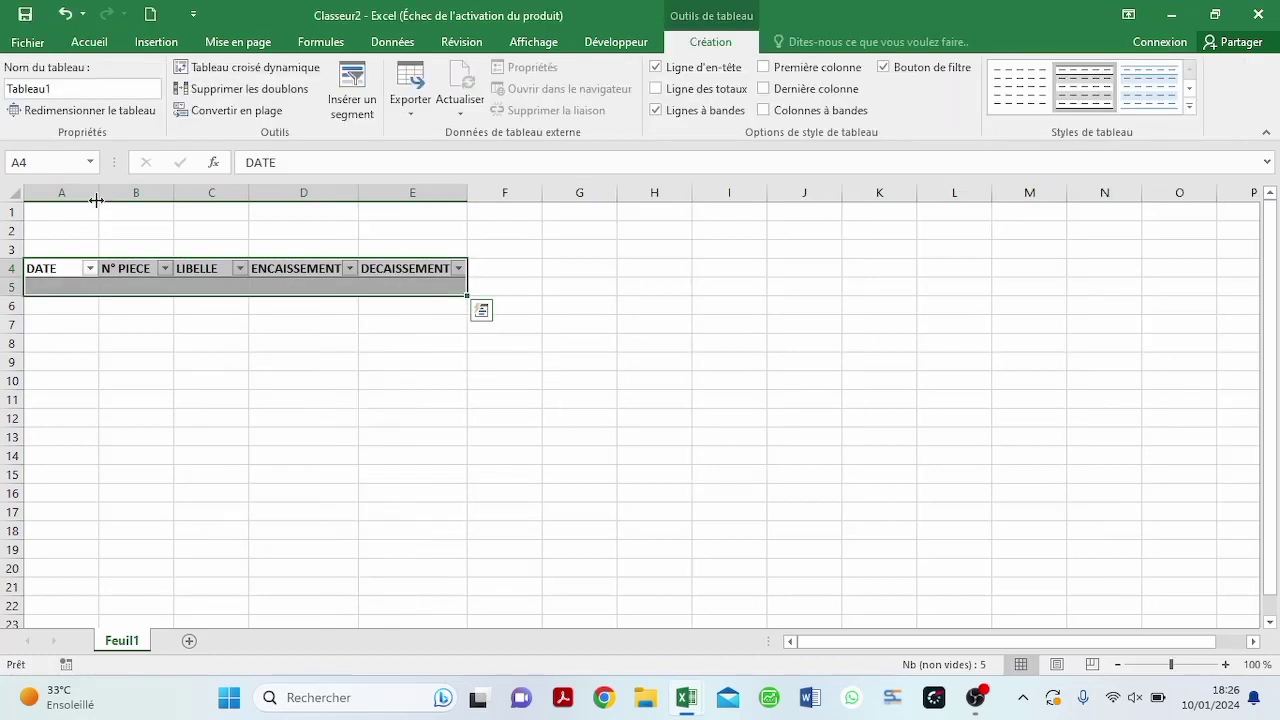
- Widen the table columns, giving DATE and N° PIECE equal widths, ENCAISSEMENT and DECAISSEMENT equal widths, and LIBELLE by far the most space
{"action": "left_click_drag", "start_coordinate": [98, 192], "coordinate": [116, 197]}
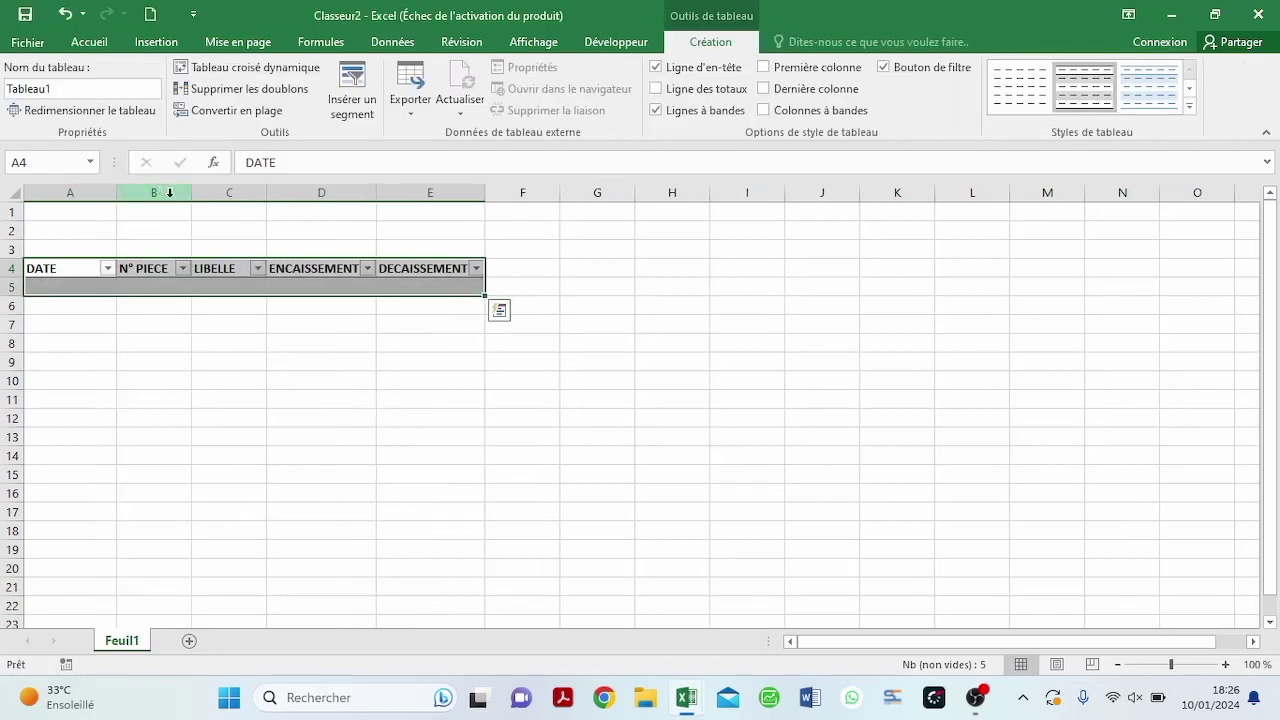
{"action": "left_click_drag", "start_coordinate": [194, 199], "coordinate": [526, 265]}
{"action": "left_click", "coordinate": [326, 290]}
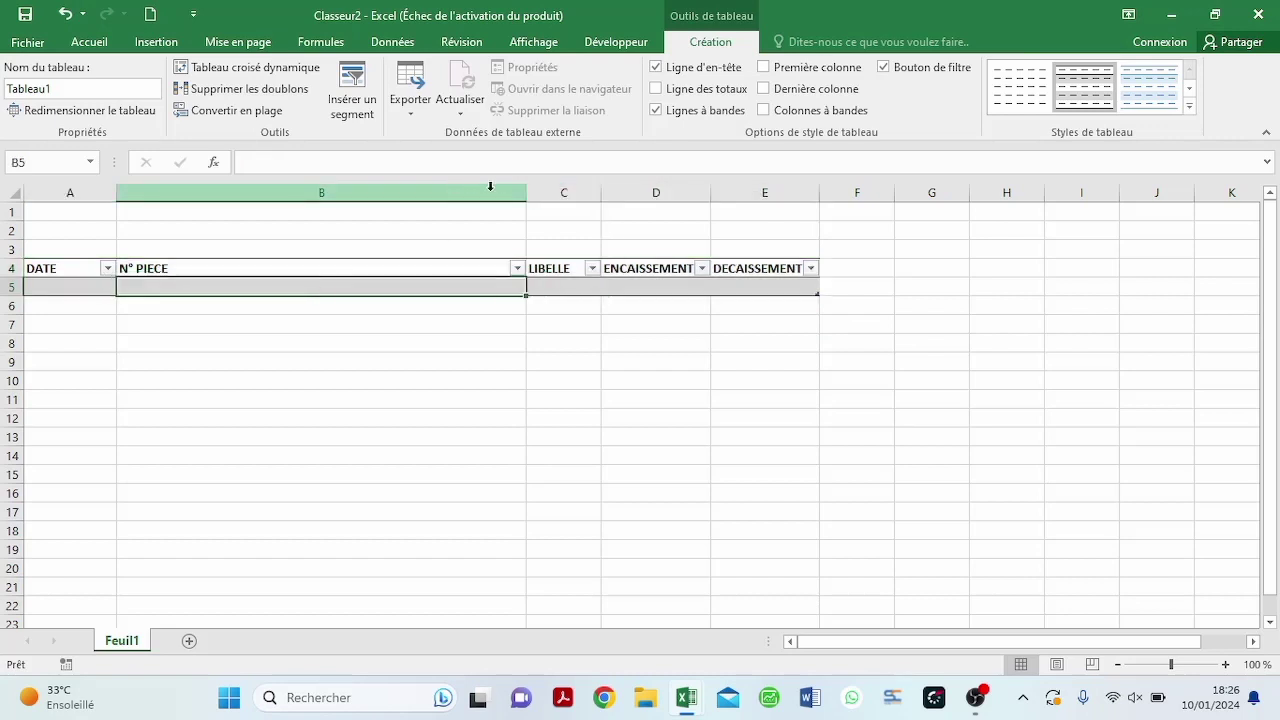
{"action": "double_click", "coordinate": [526, 193]}
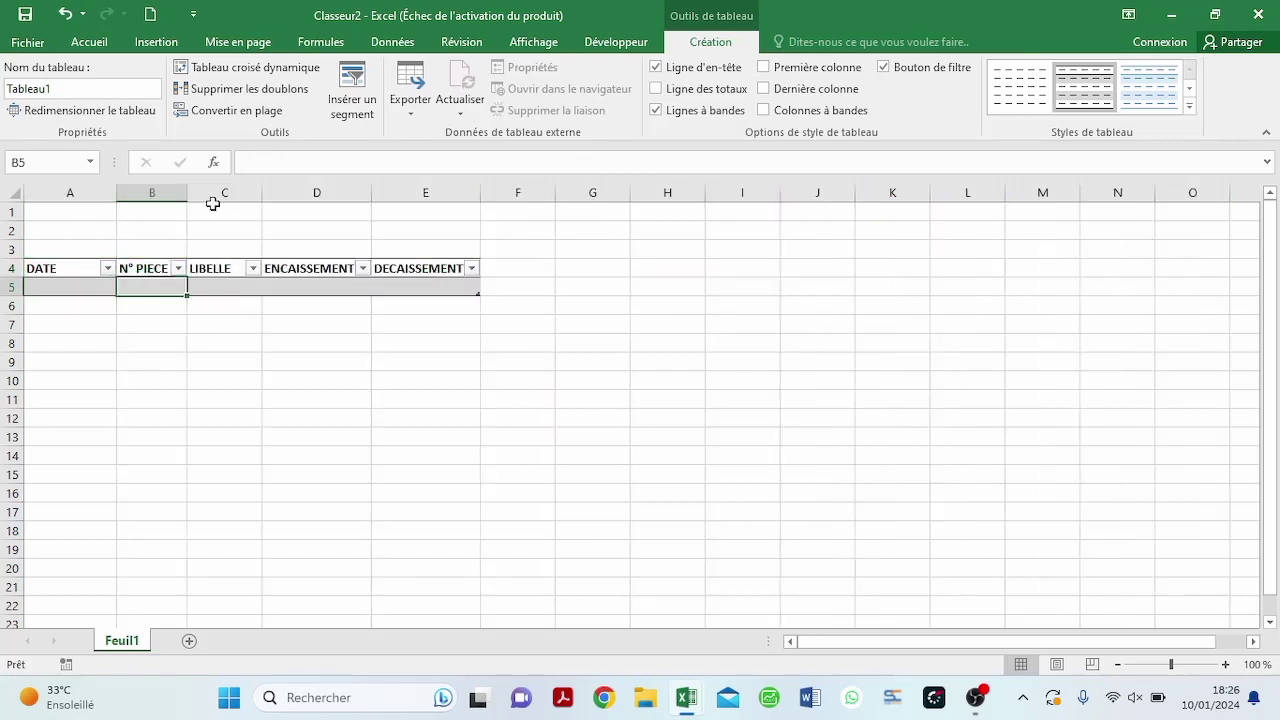
{"action": "left_click_drag", "start_coordinate": [187, 193], "coordinate": [886, 200]}
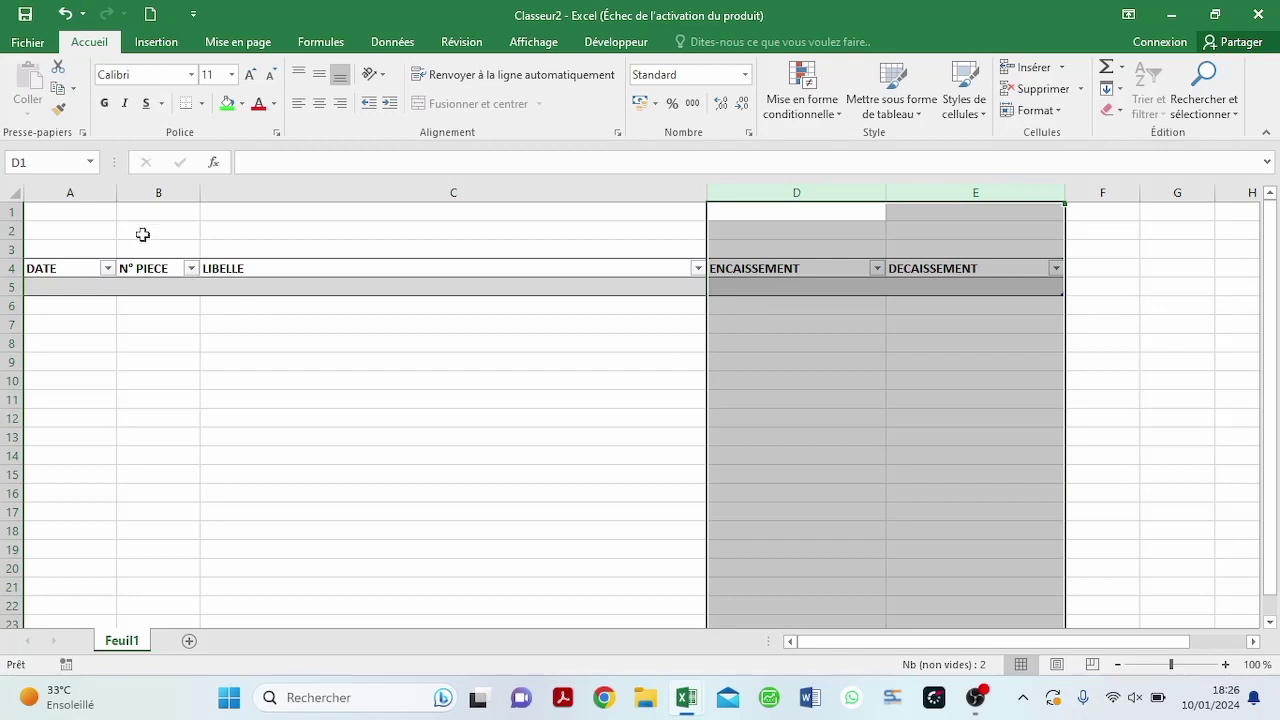
{"action": "left_click_drag", "start_coordinate": [87, 193], "coordinate": [144, 201]}
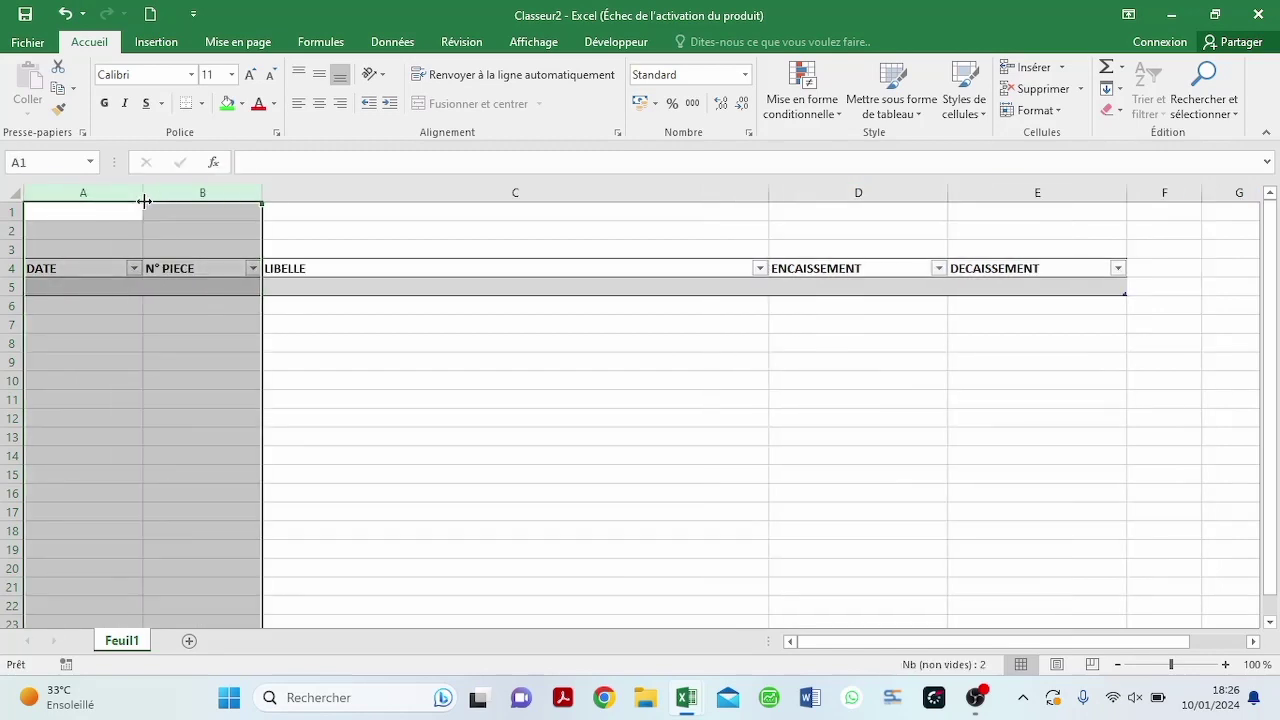
{"action": "left_click", "coordinate": [421, 430]}
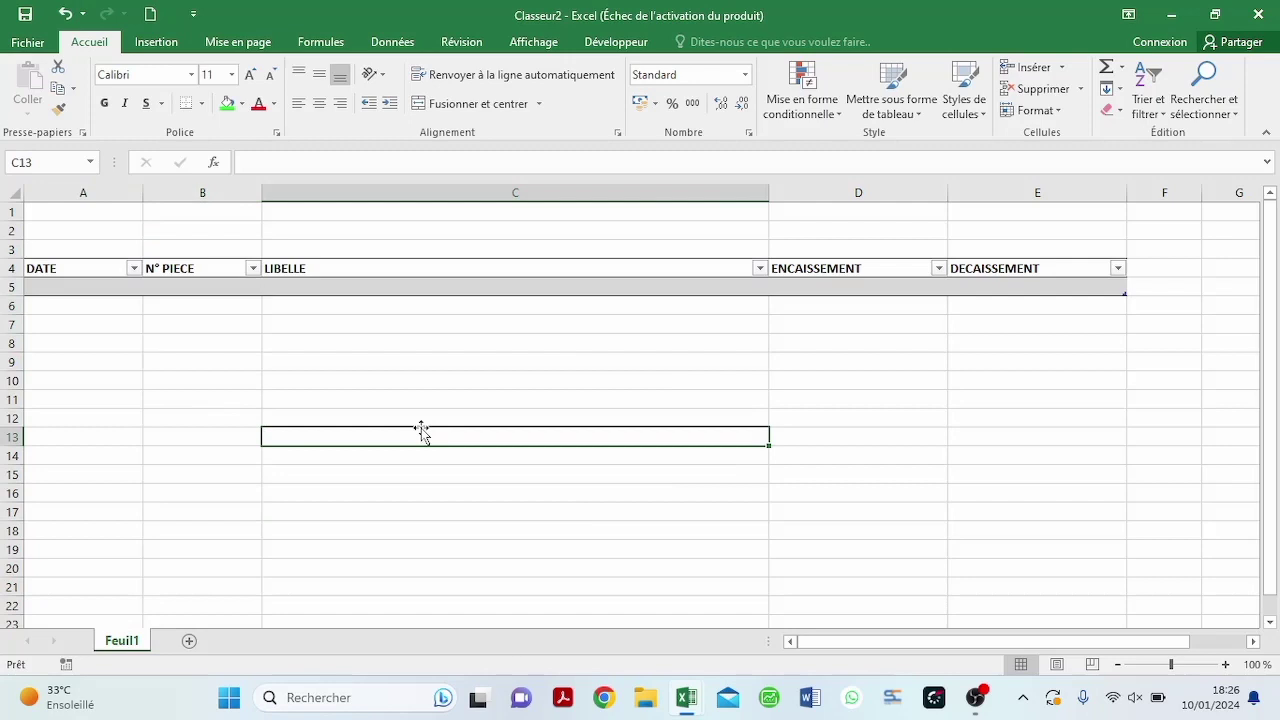
- Fill the table's header row with the darkest theme blue and set its text colour to white
{"action": "left_click", "coordinate": [31, 268]}
{"action": "left_click", "coordinate": [227, 103]}
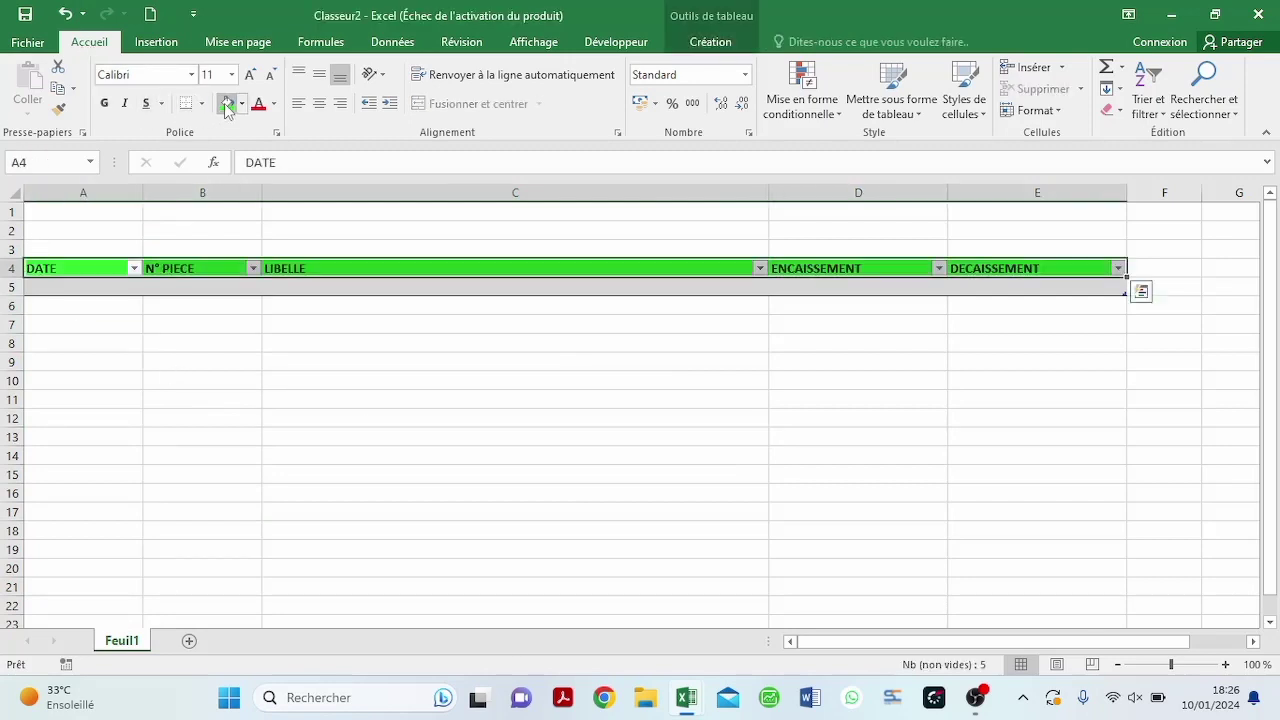
{"action": "left_click", "coordinate": [241, 103]}
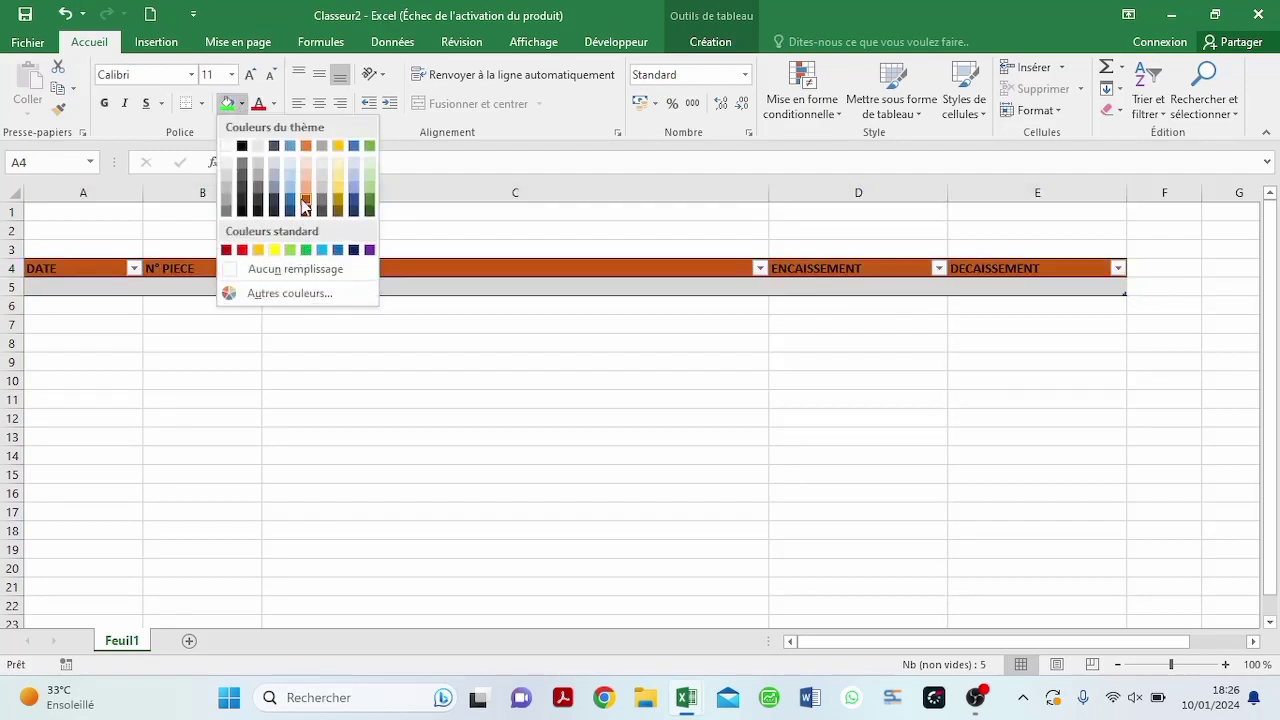
{"action": "left_click", "coordinate": [353, 212]}
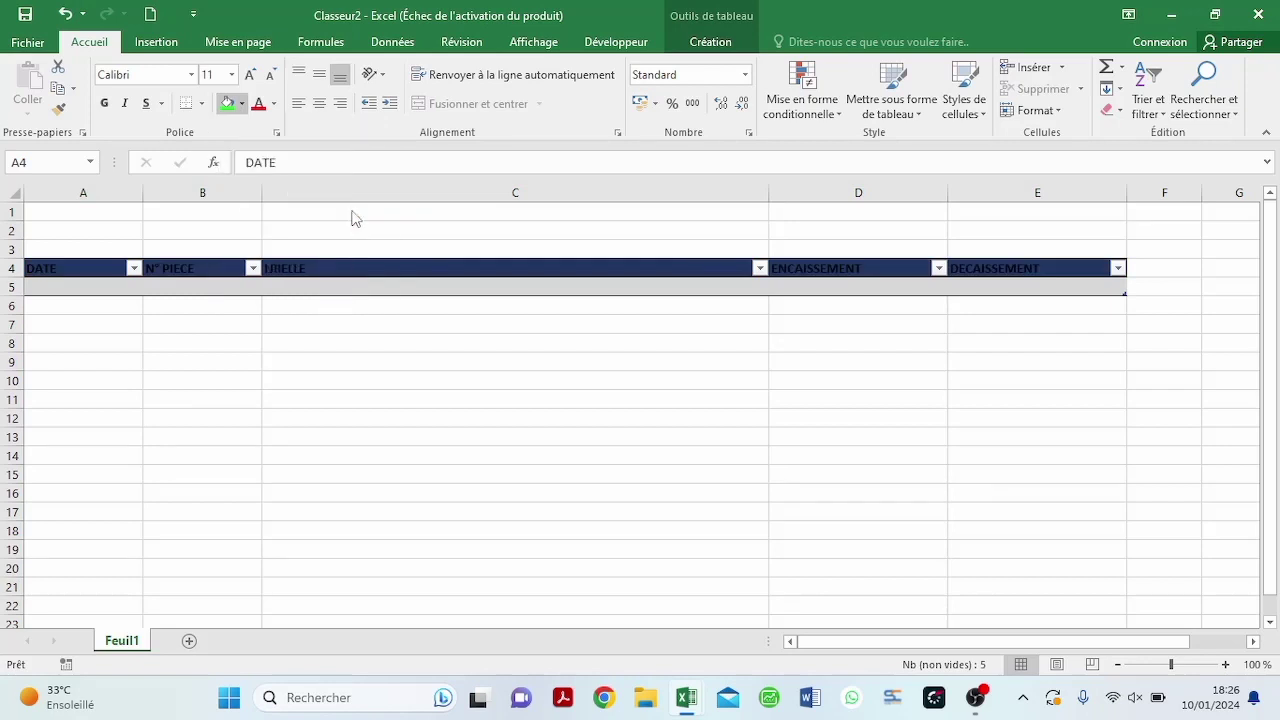
{"action": "left_click", "coordinate": [273, 103]}
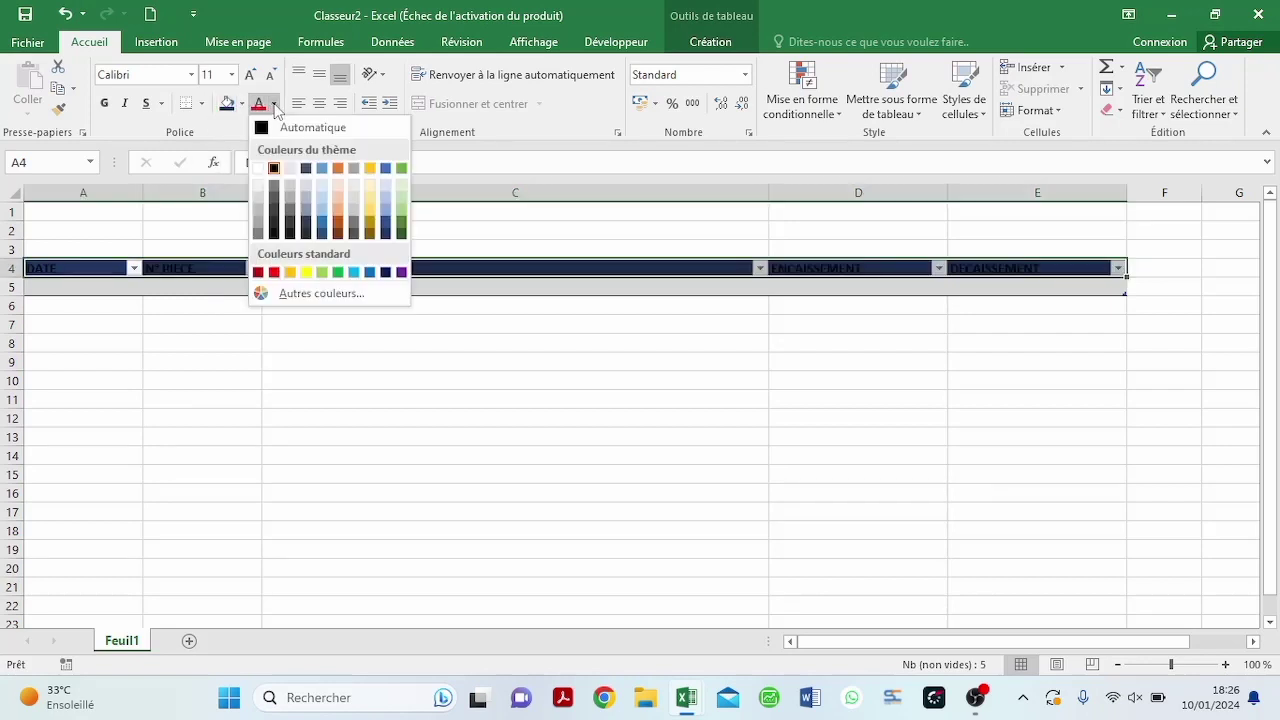
{"action": "left_click", "coordinate": [258, 168]}
{"action": "left_click", "coordinate": [217, 320]}
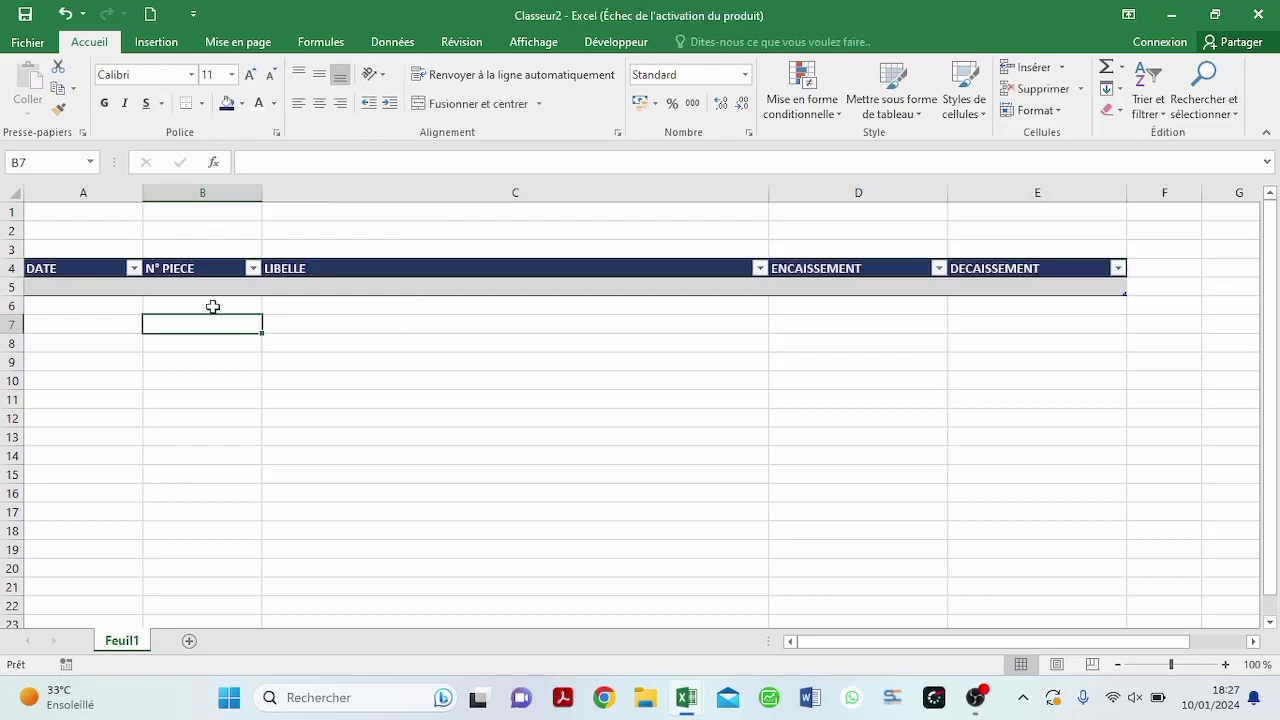
- Set the font of the entire sheet to Arial
{"action": "left_click", "coordinate": [12, 193]}
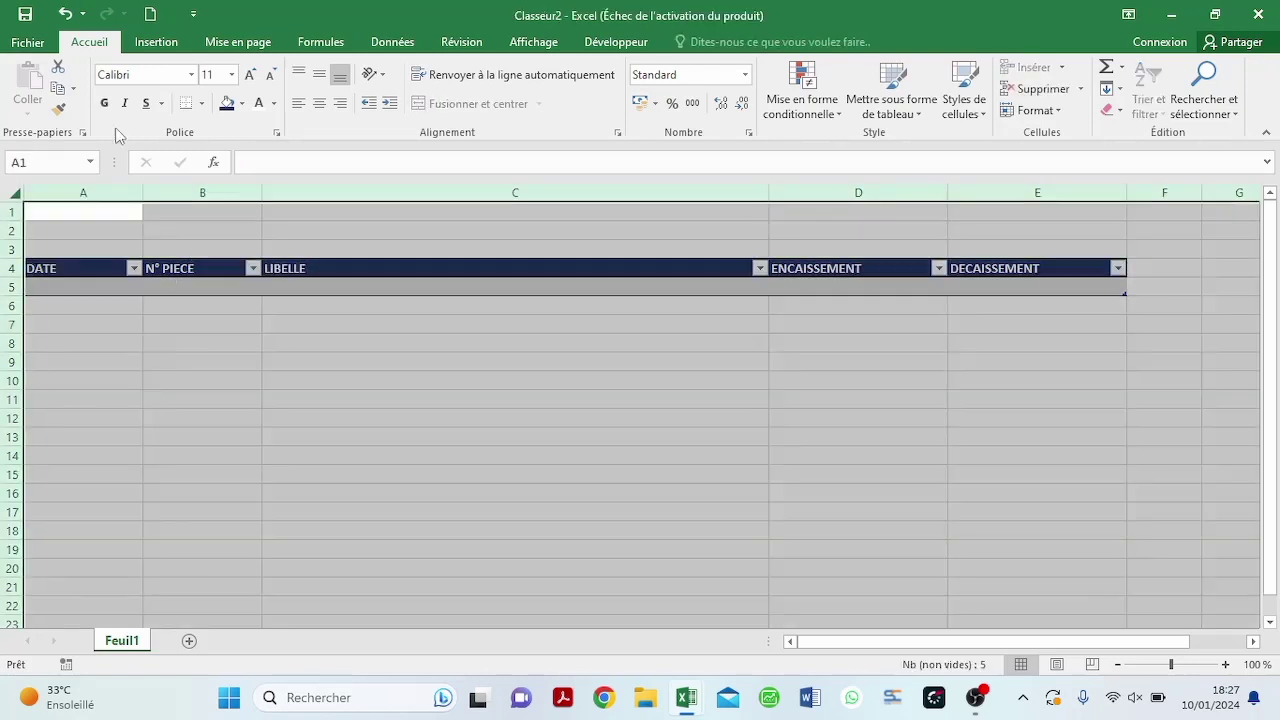
{"action": "left_click", "coordinate": [191, 76]}
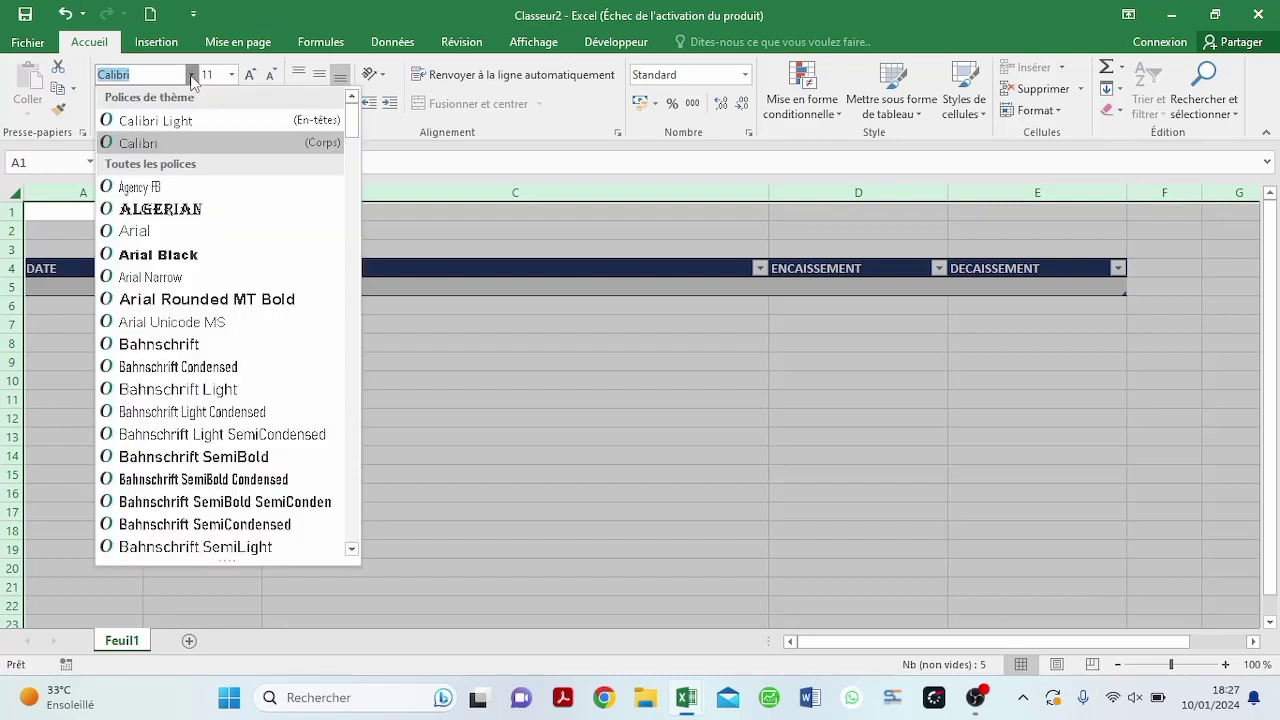
{"action": "left_click", "coordinate": [153, 232]}
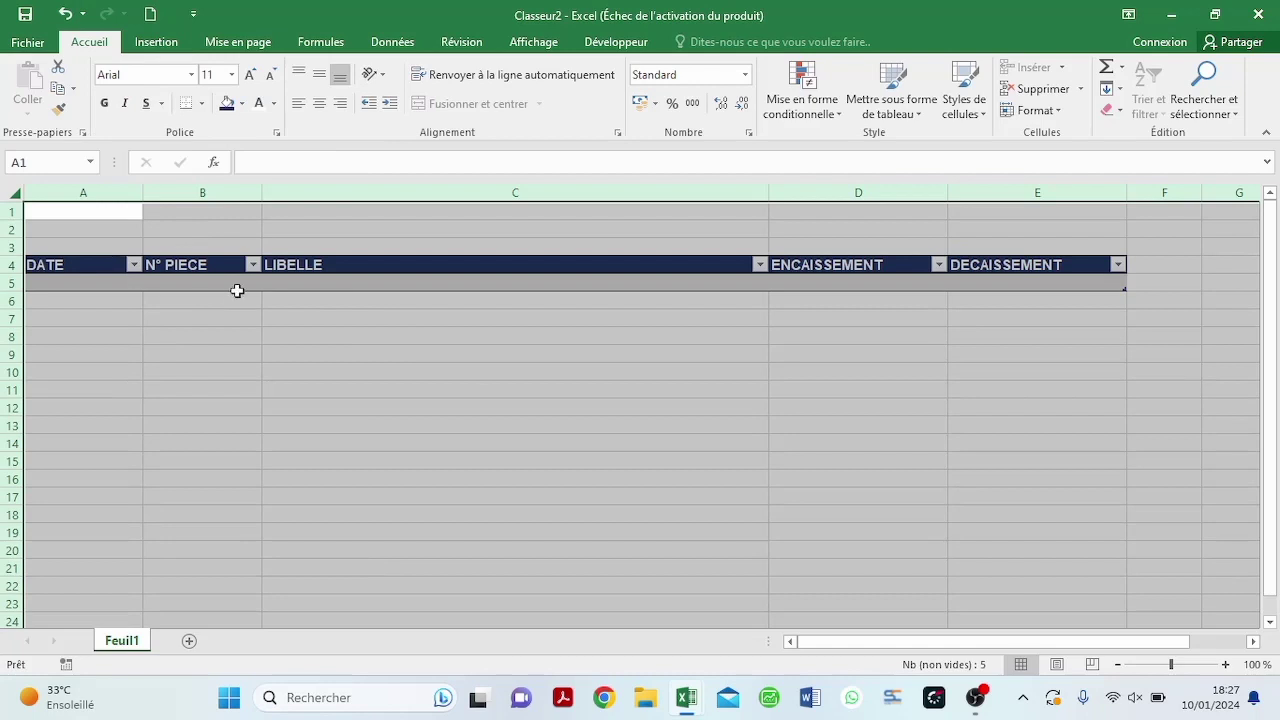
- Remove the cell fill from the table's first data row, A5:E5
{"action": "left_click", "coordinate": [368, 282]}
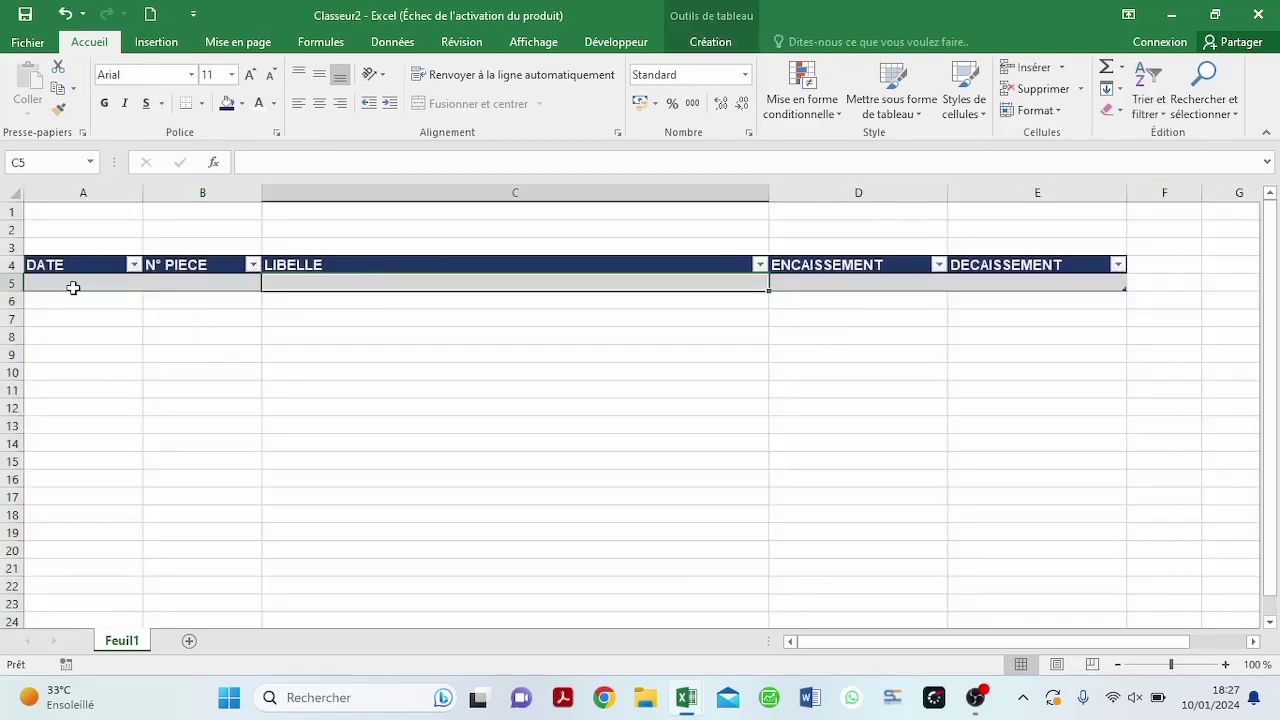
{"action": "left_click", "coordinate": [26, 283]}
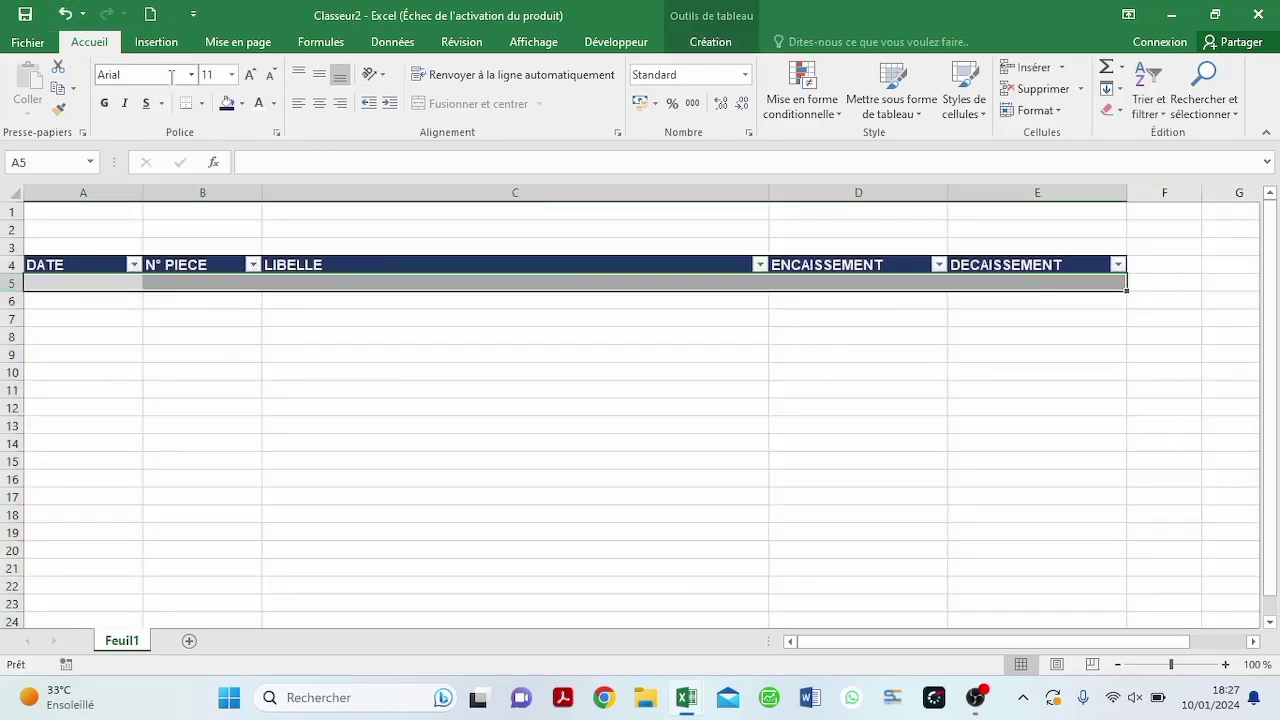
{"action": "left_click", "coordinate": [241, 103]}
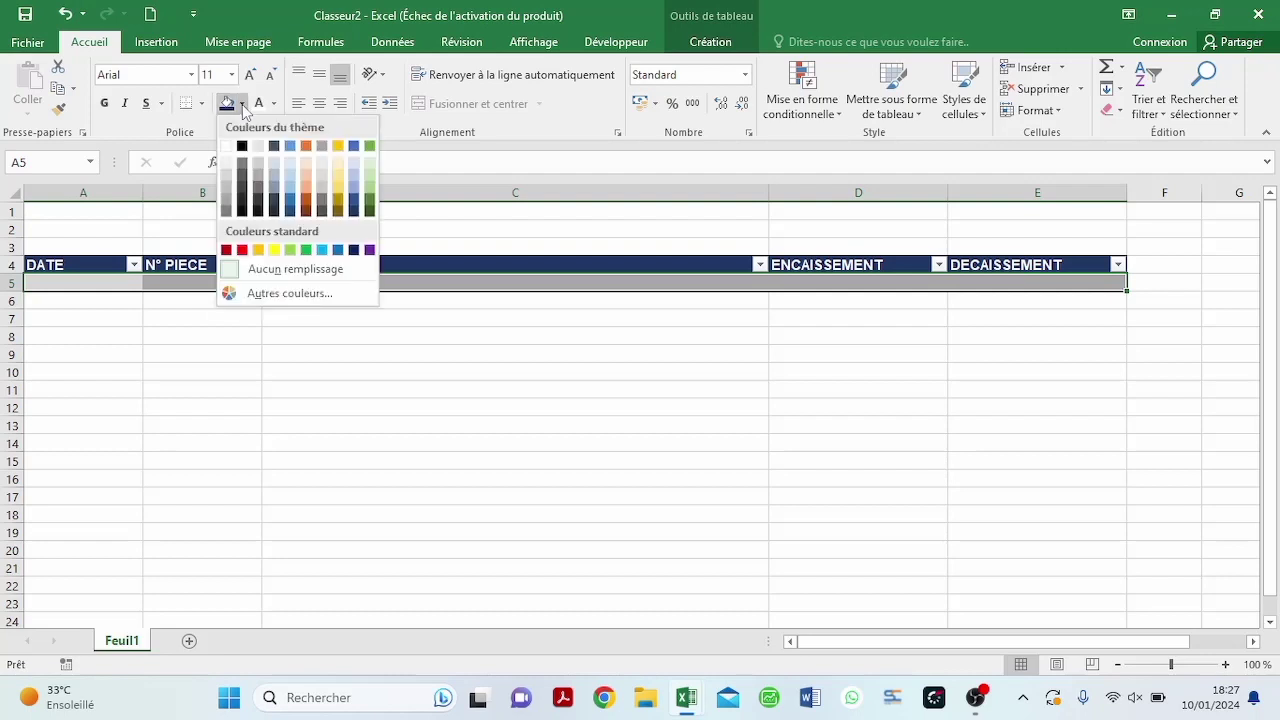
{"action": "left_click", "coordinate": [242, 277]}
{"action": "left_click", "coordinate": [615, 389]}
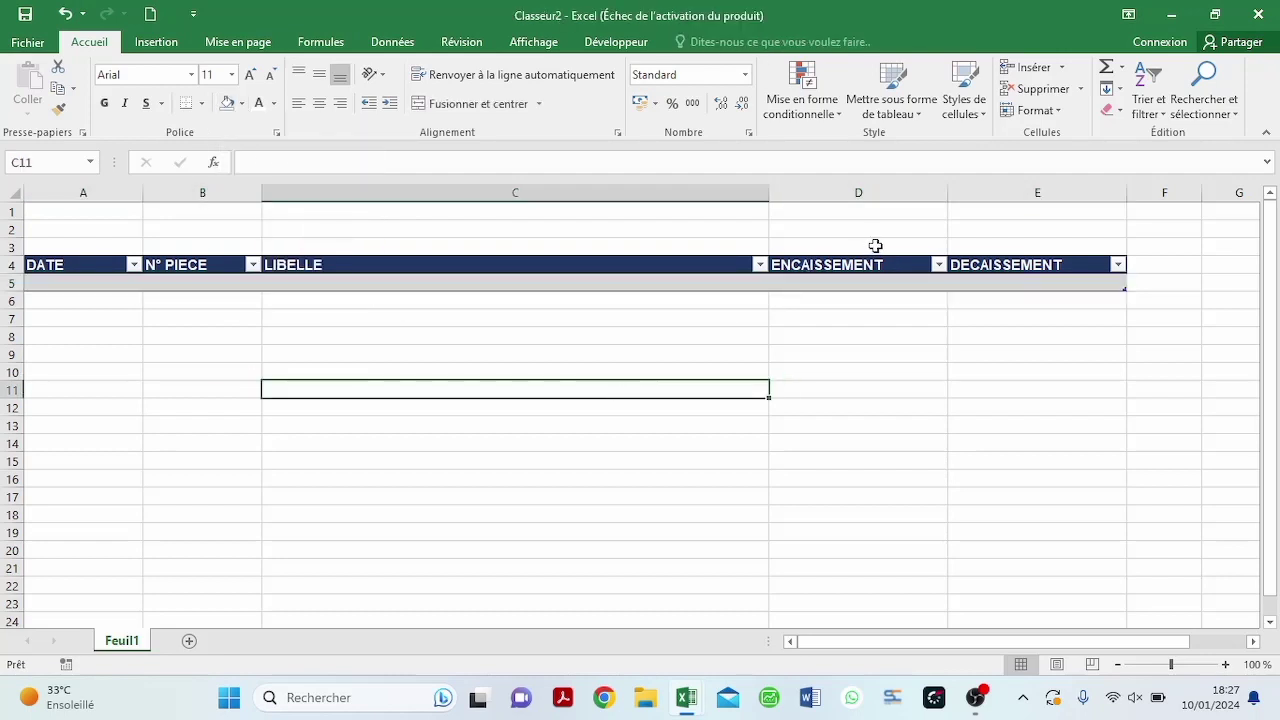
- Format the DATE cell A5 with the date type "14 mars 2012" and centre it vertically and horizontally
{"action": "left_click", "coordinate": [64, 283]}
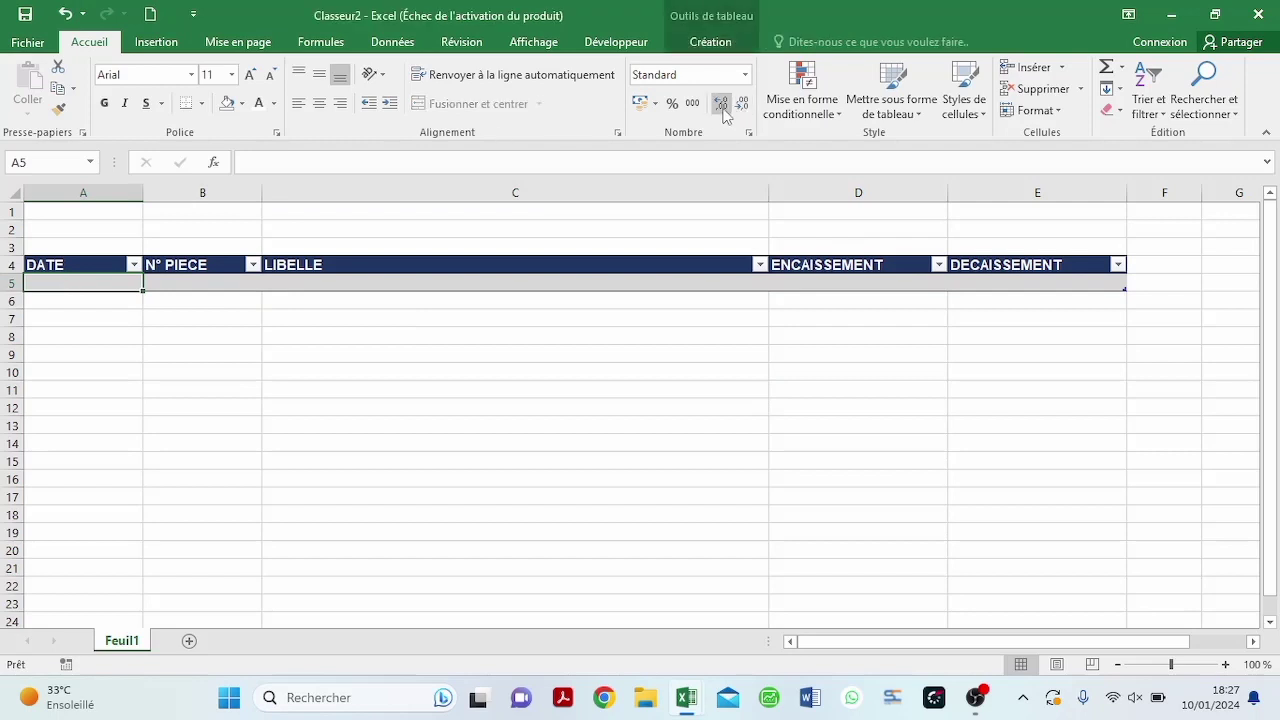
{"action": "left_click", "coordinate": [749, 132]}
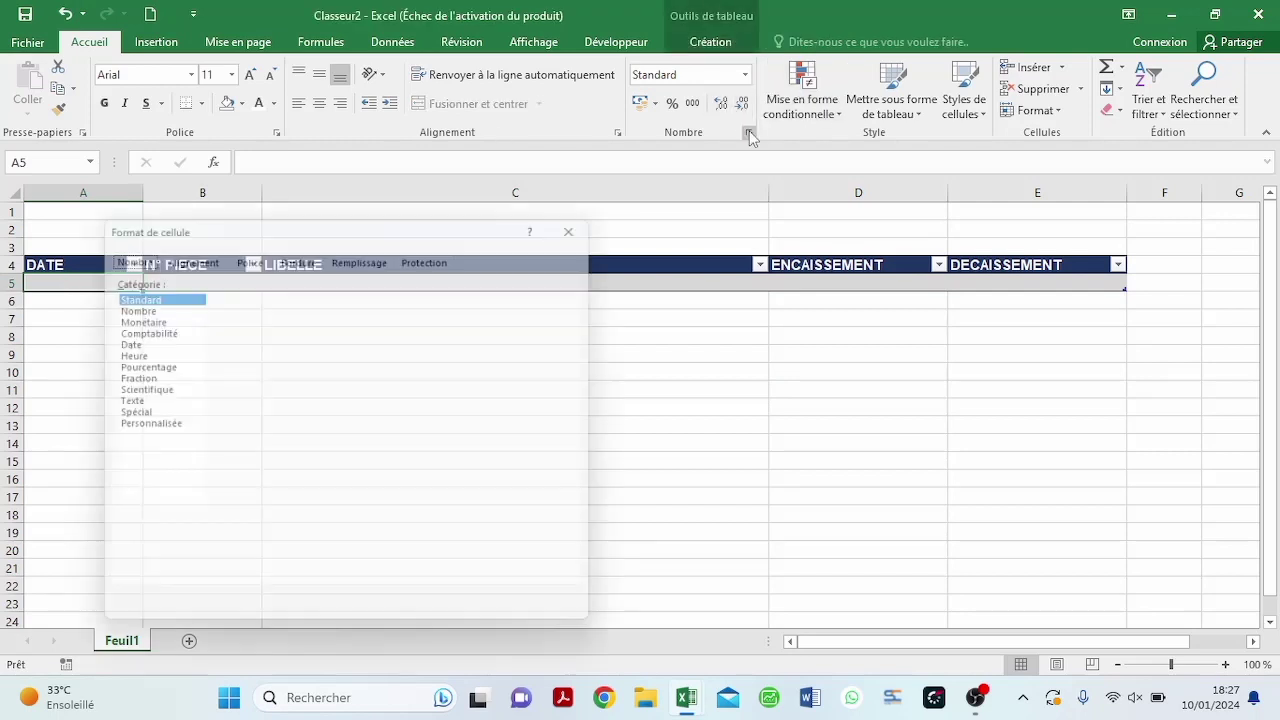
{"action": "left_click", "coordinate": [118, 341]}
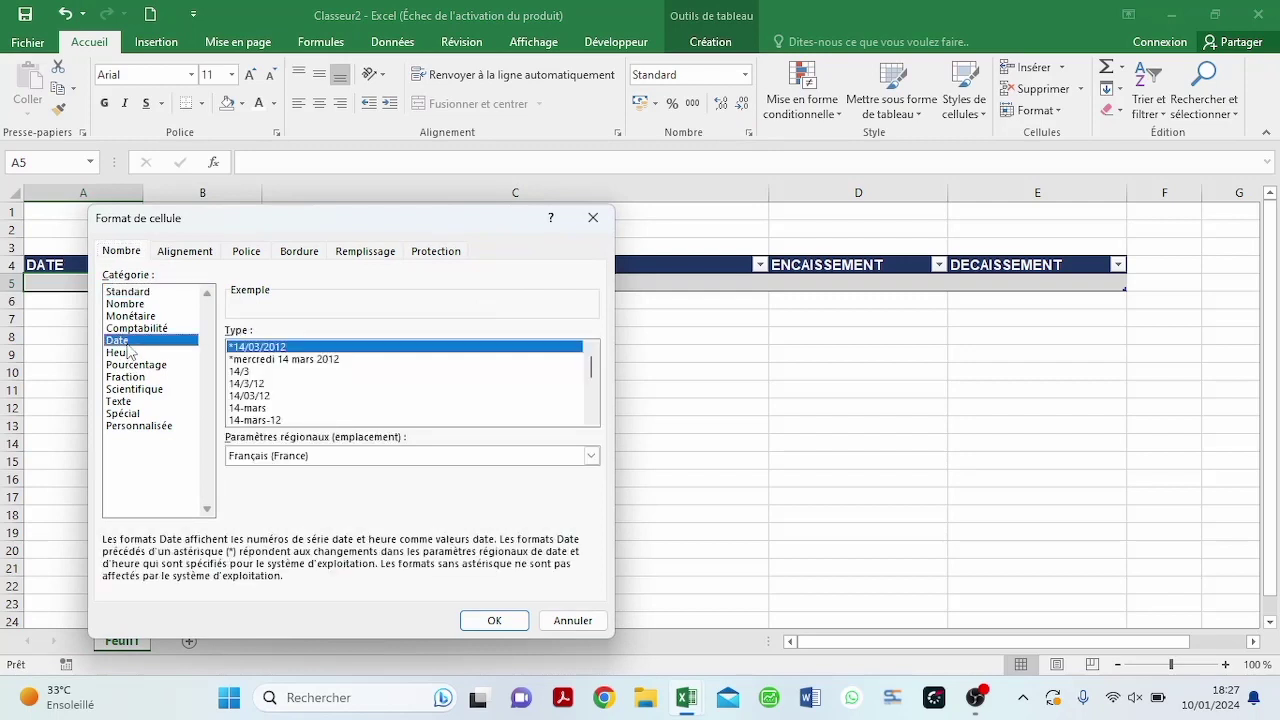
{"action": "left_click", "coordinate": [591, 419]}
{"action": "left_click", "coordinate": [591, 419]}
{"action": "left_click", "coordinate": [591, 419]}
{"action": "left_click", "coordinate": [591, 419]}
{"action": "left_click", "coordinate": [591, 419]}
{"action": "left_click", "coordinate": [591, 419]}
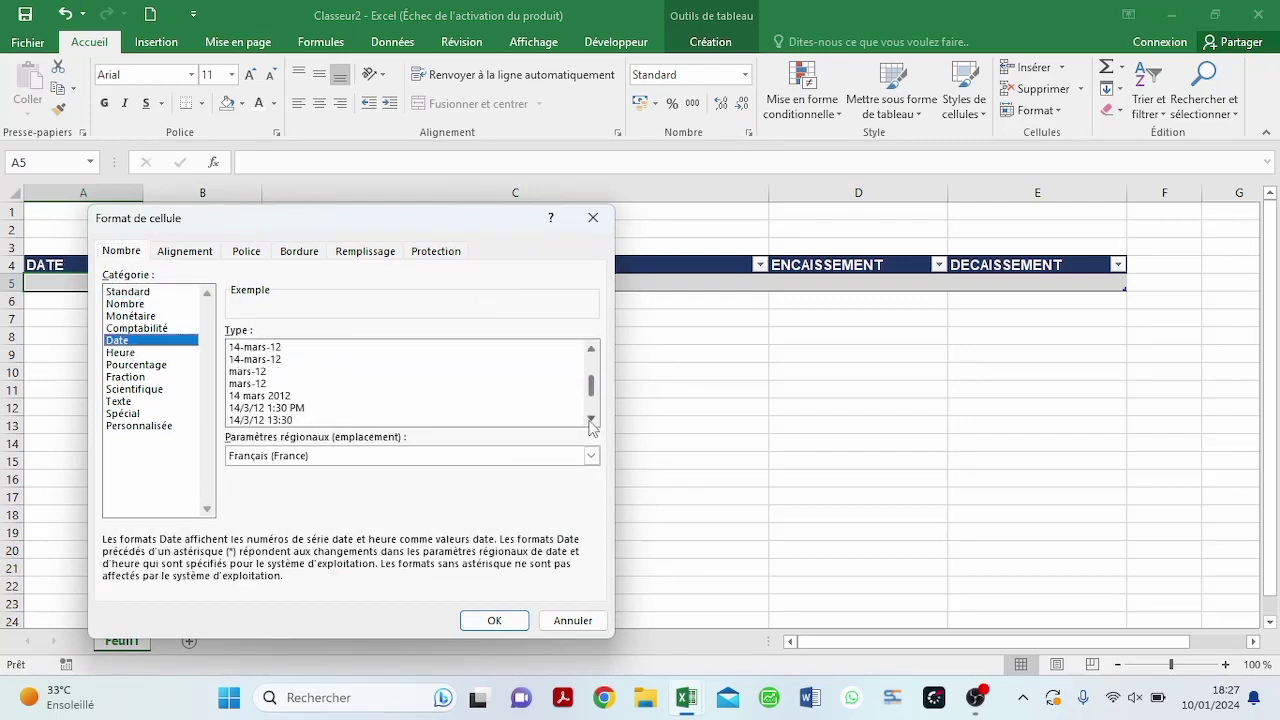
{"action": "left_click", "coordinate": [256, 397]}
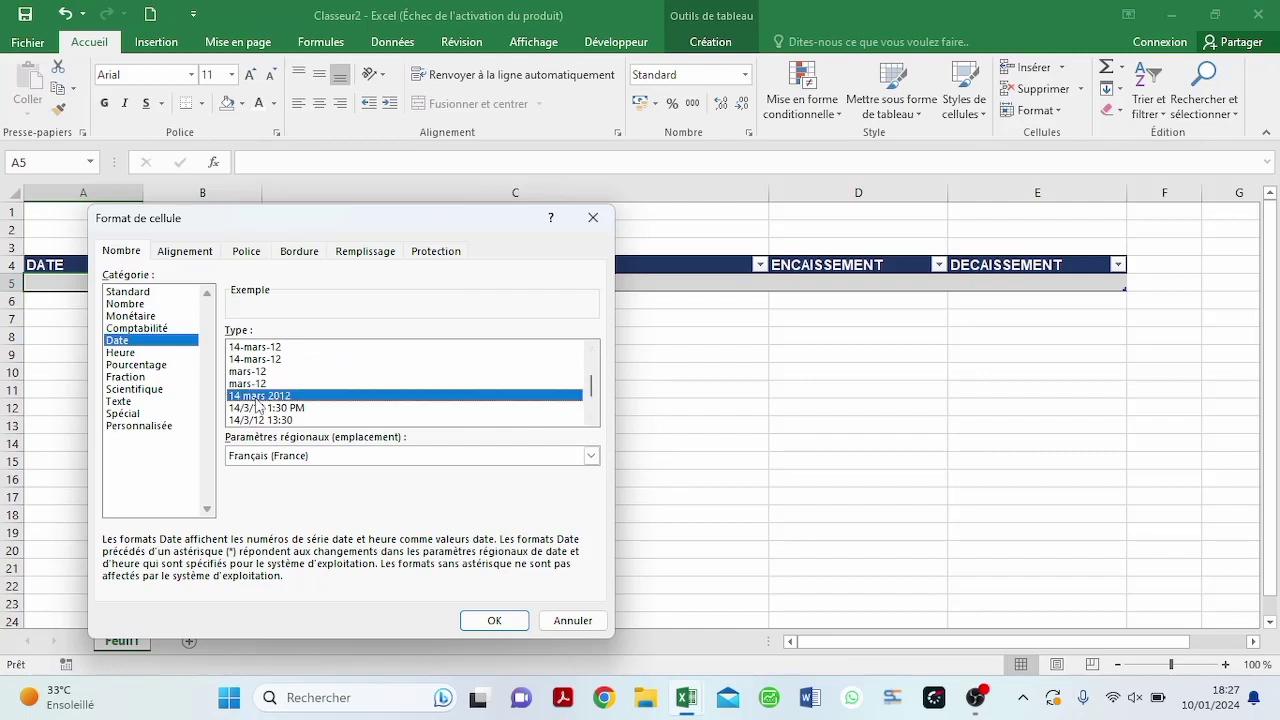
{"action": "left_click", "coordinate": [494, 621]}
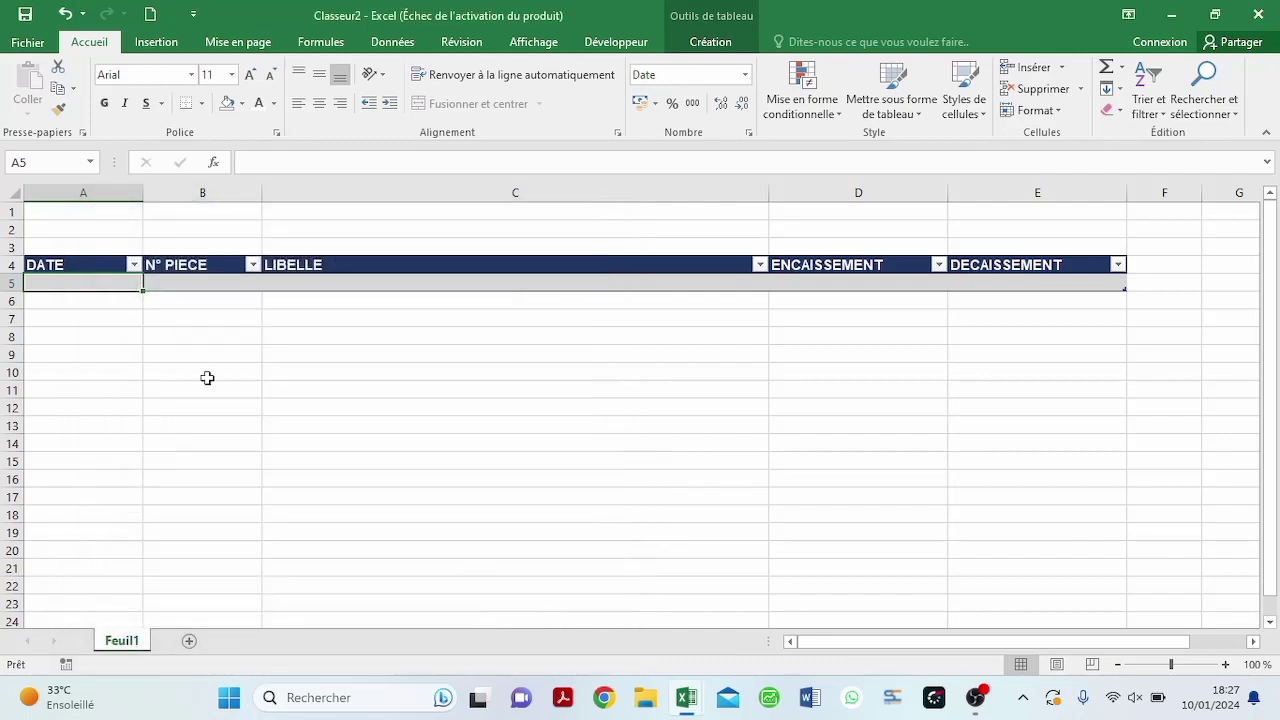
{"action": "left_click", "coordinate": [319, 75]}
{"action": "left_click", "coordinate": [321, 106]}
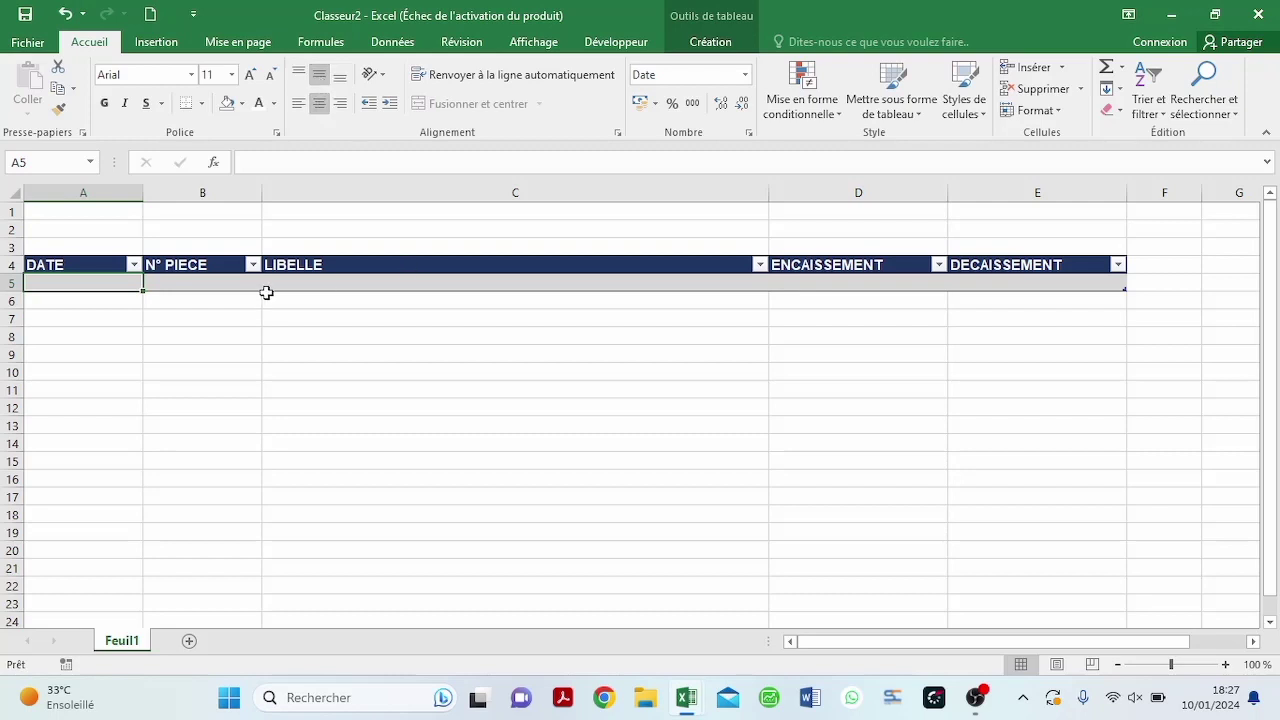
- Apply the thousands separator format with reduced decimals to D5:E5, and left-align the LIBELLE cell C5
{"action": "left_click", "coordinate": [820, 280]}
{"action": "left_click_drag", "start_coordinate": [840, 280], "coordinate": [1000, 280]}
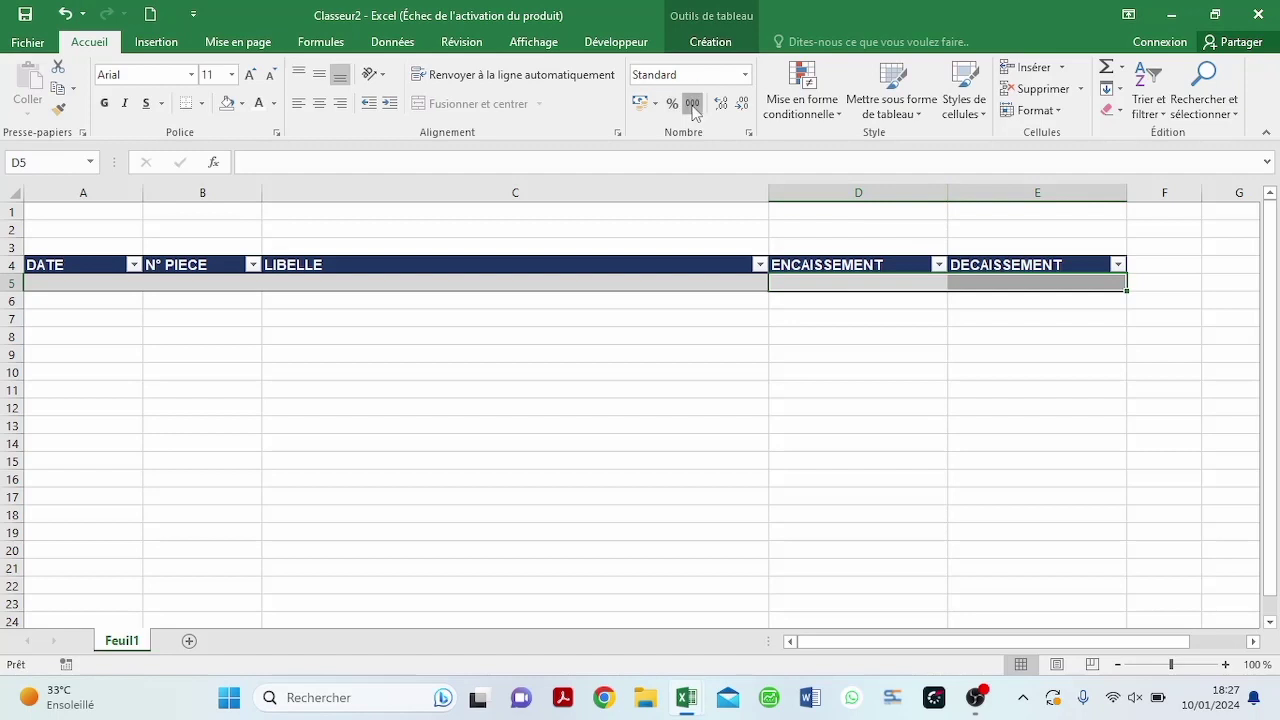
{"action": "left_click", "coordinate": [691, 104]}
{"action": "left_click", "coordinate": [743, 106]}
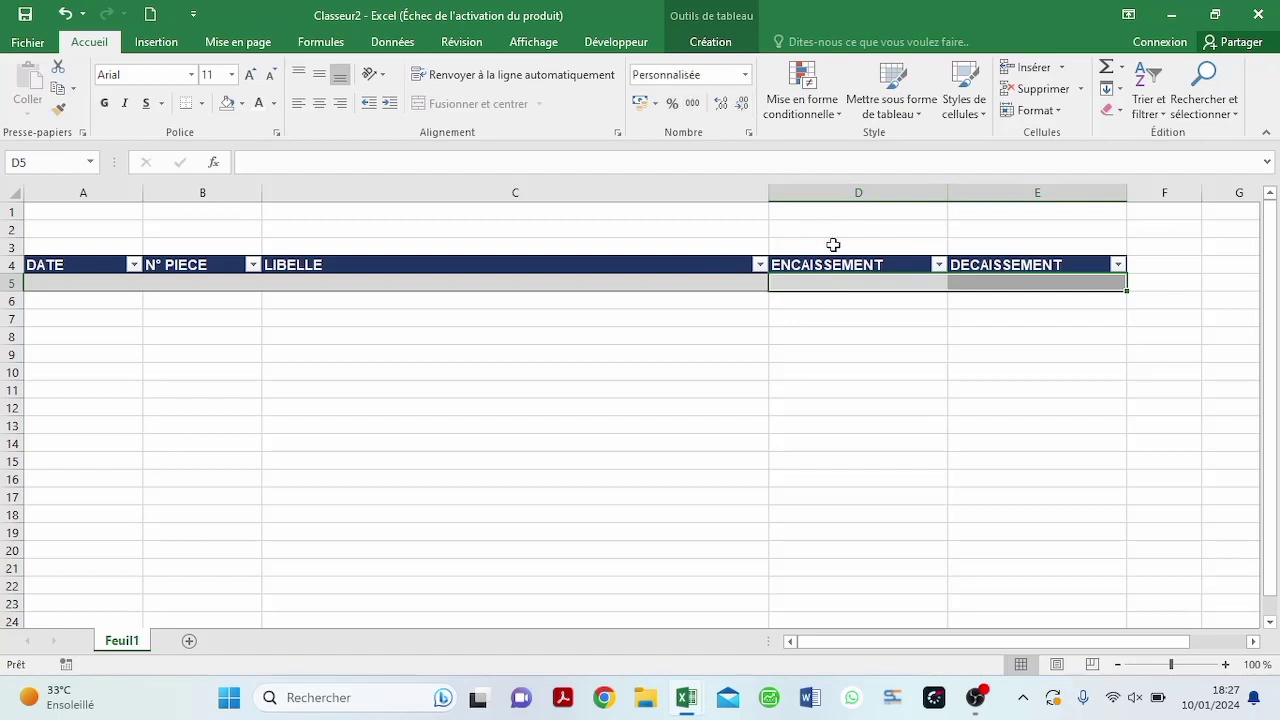
{"action": "left_click", "coordinate": [578, 280]}
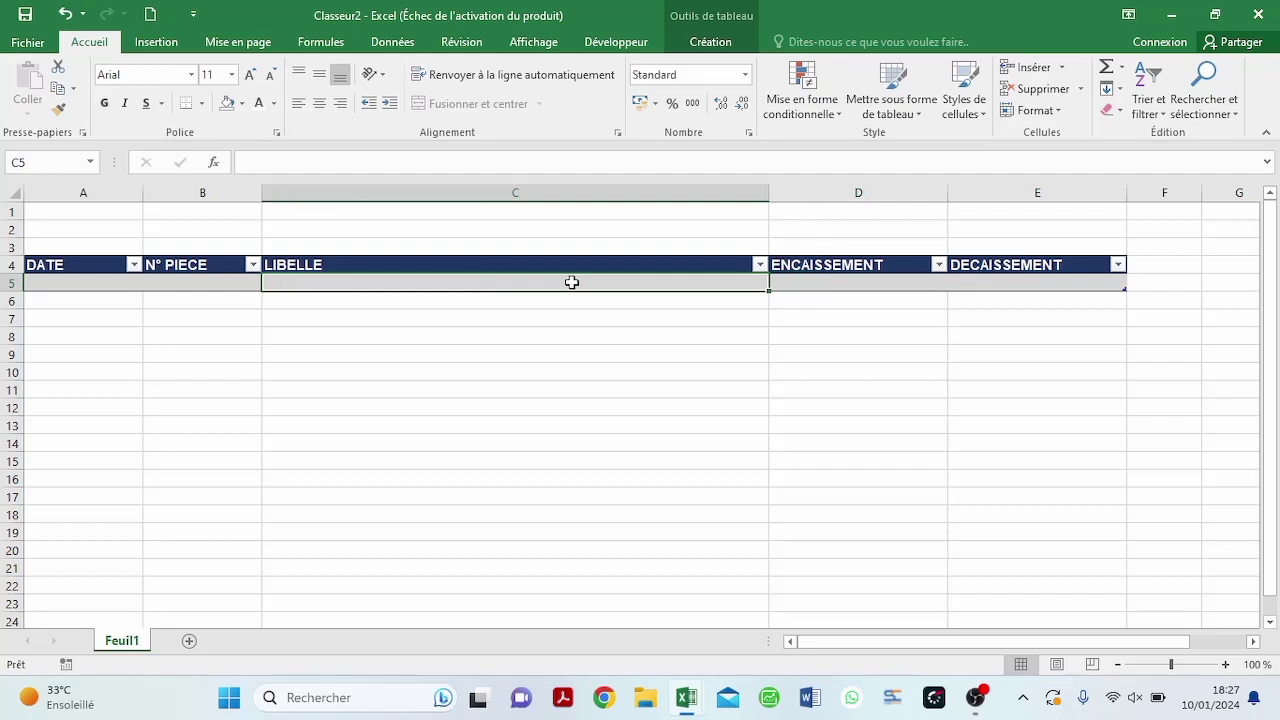
{"action": "left_click", "coordinate": [300, 106]}
- Enter the formula =SOUS.TOTAL(9;Tableau1[ENCAISSEMENT]) in D3 to total the ENCAISSEMENT column
{"action": "left_click", "coordinate": [854, 245]}
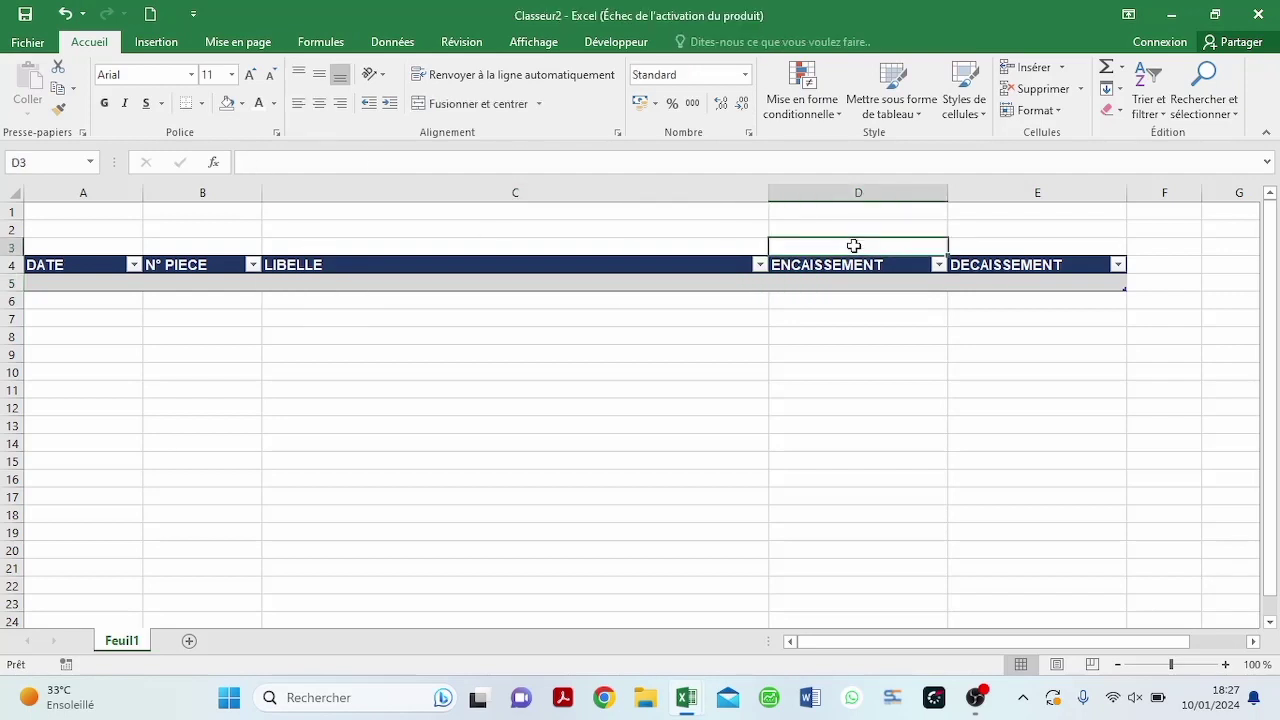
{"action": "key", "text": "Caps_Lock"}
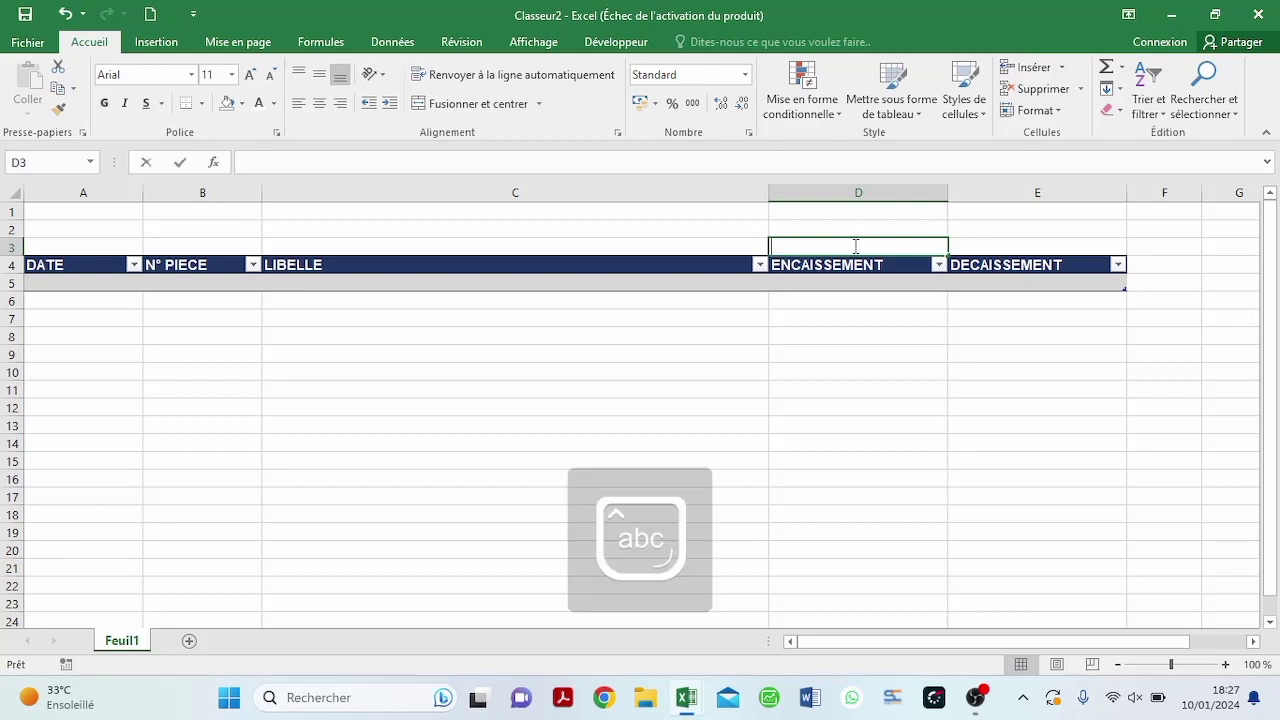
{"action": "type", "text": "=sou"}
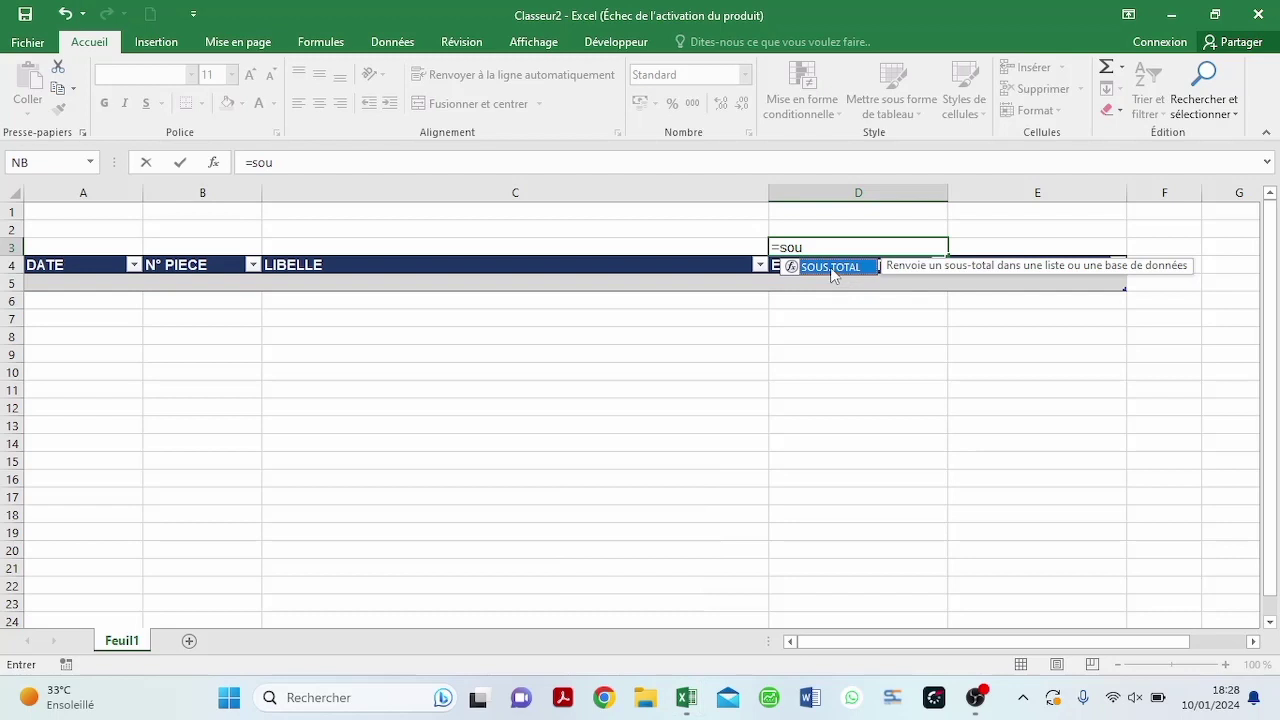
{"action": "double_click", "coordinate": [832, 268]}
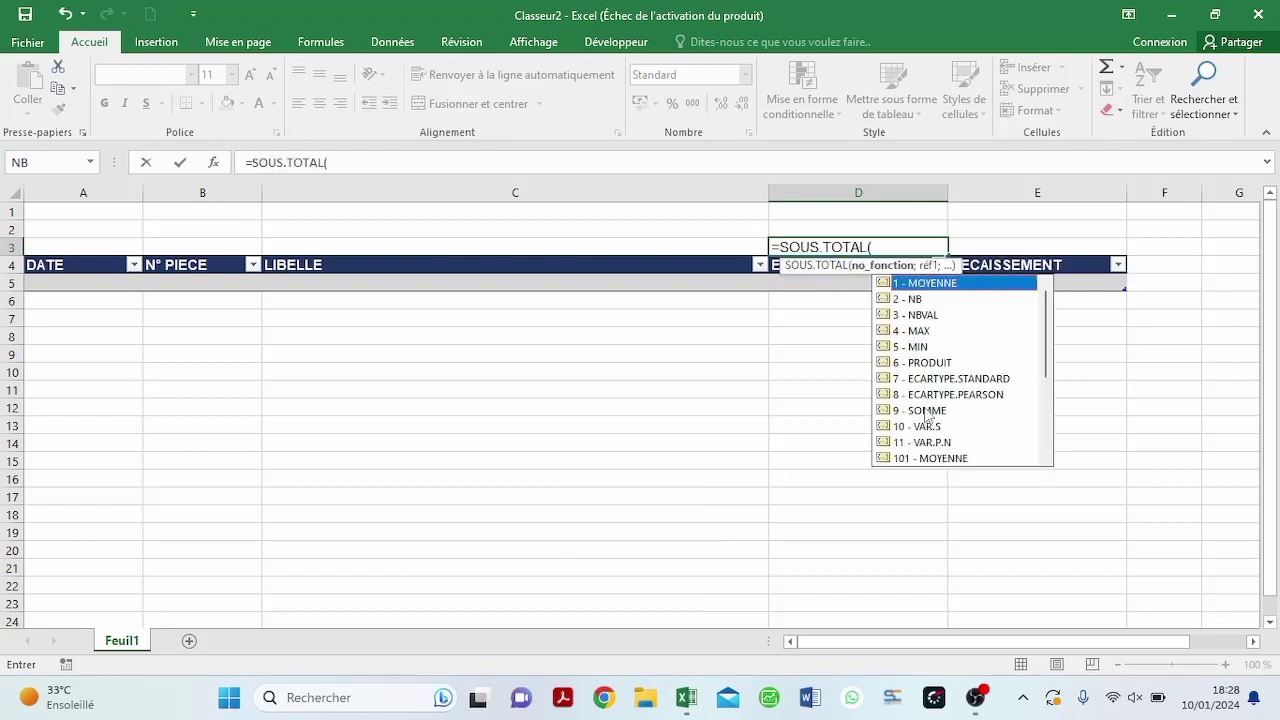
{"action": "double_click", "coordinate": [928, 411]}
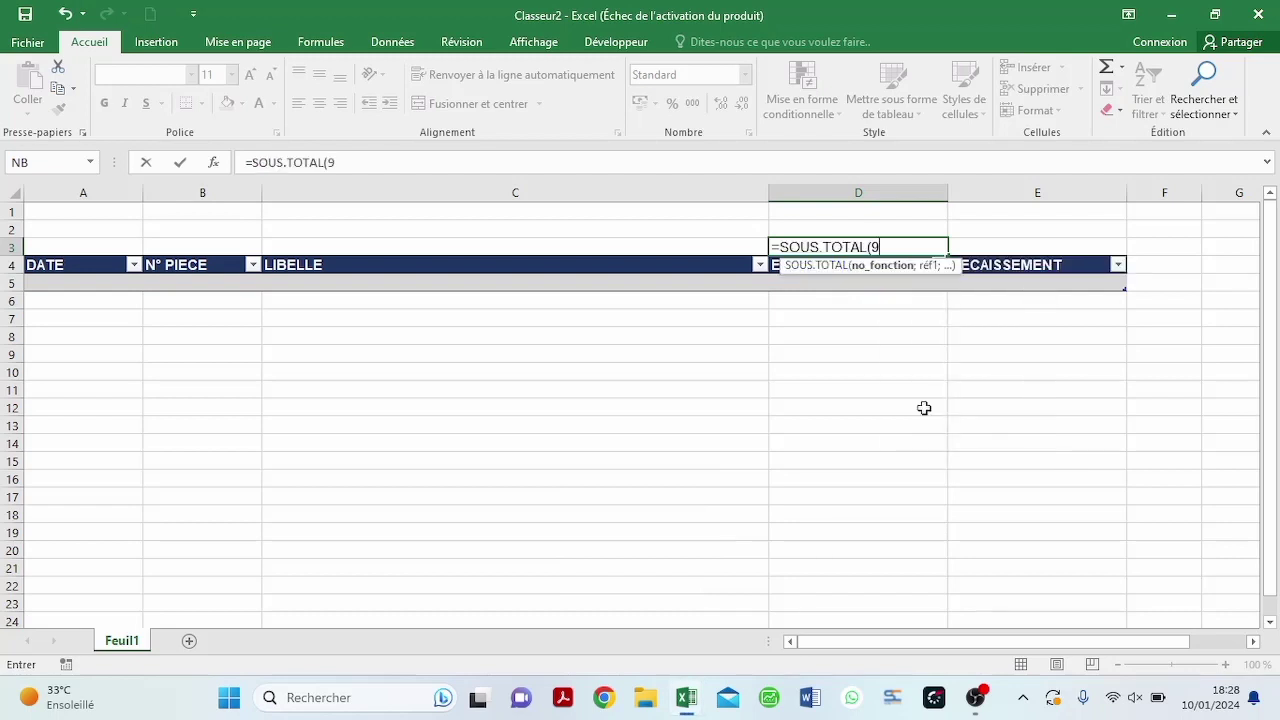
{"action": "type", "text": ";"}
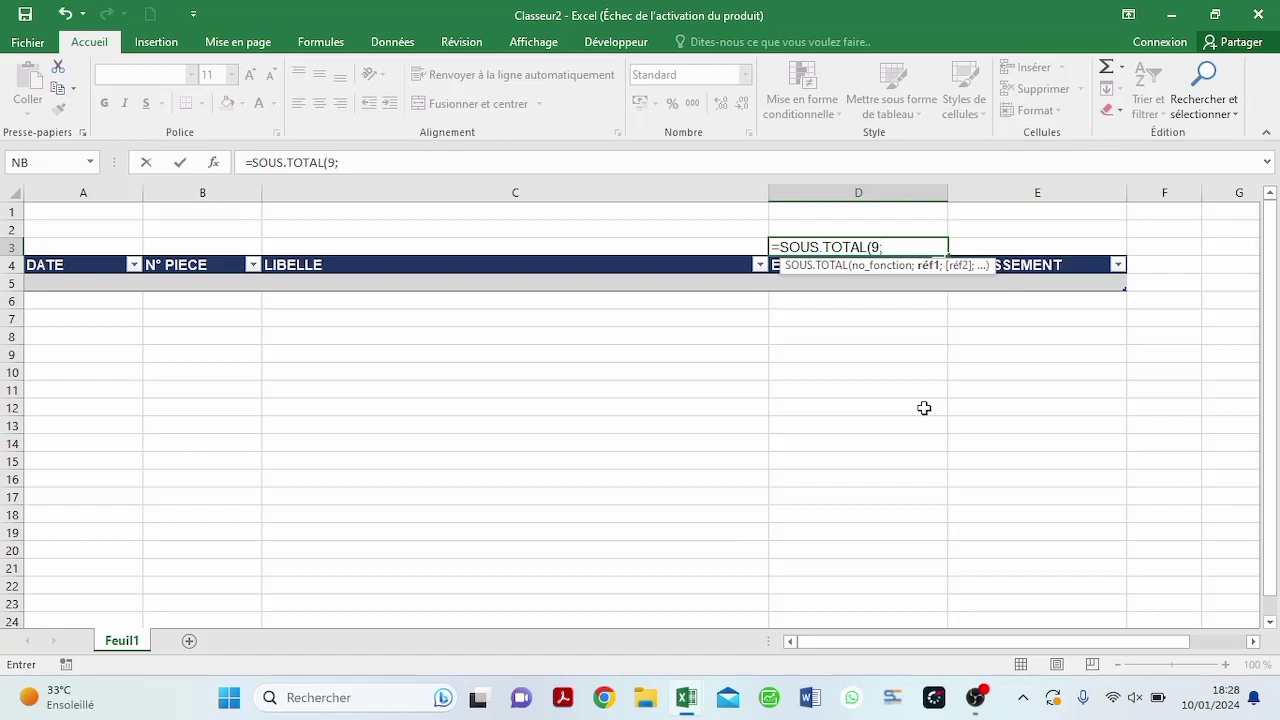
{"action": "left_click", "coordinate": [792, 286]}
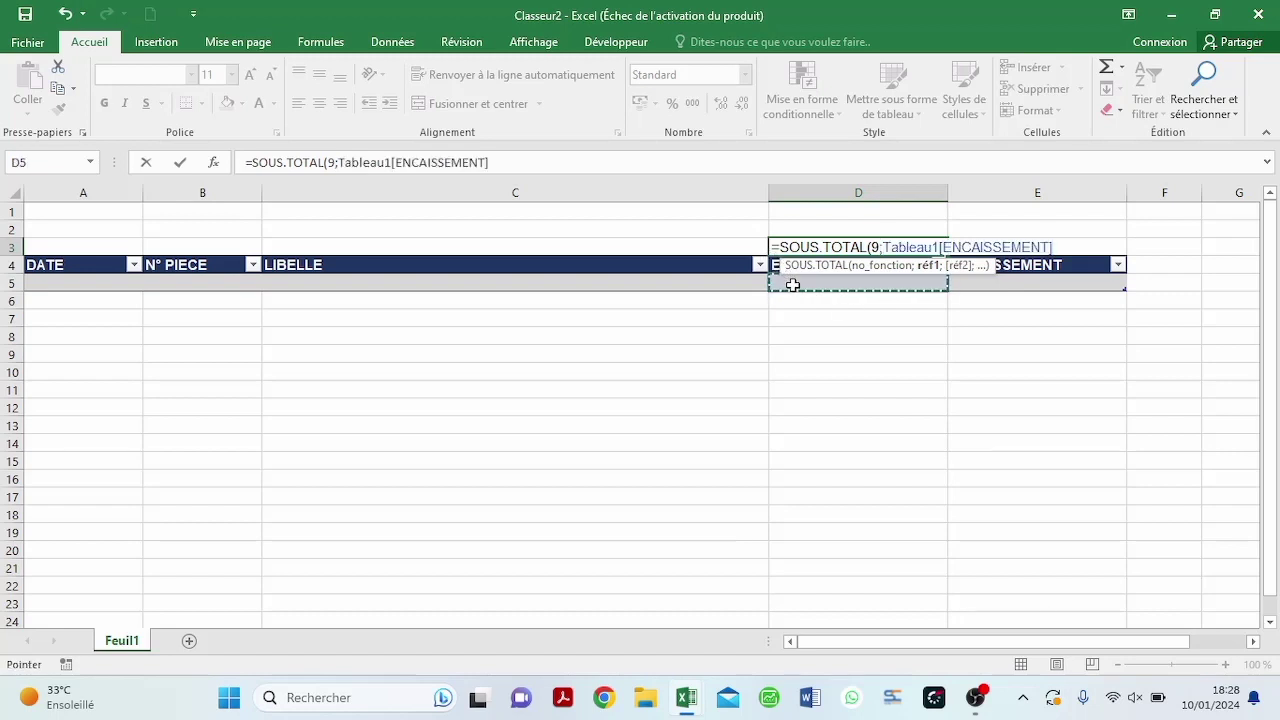
{"action": "type", "text": ")"}
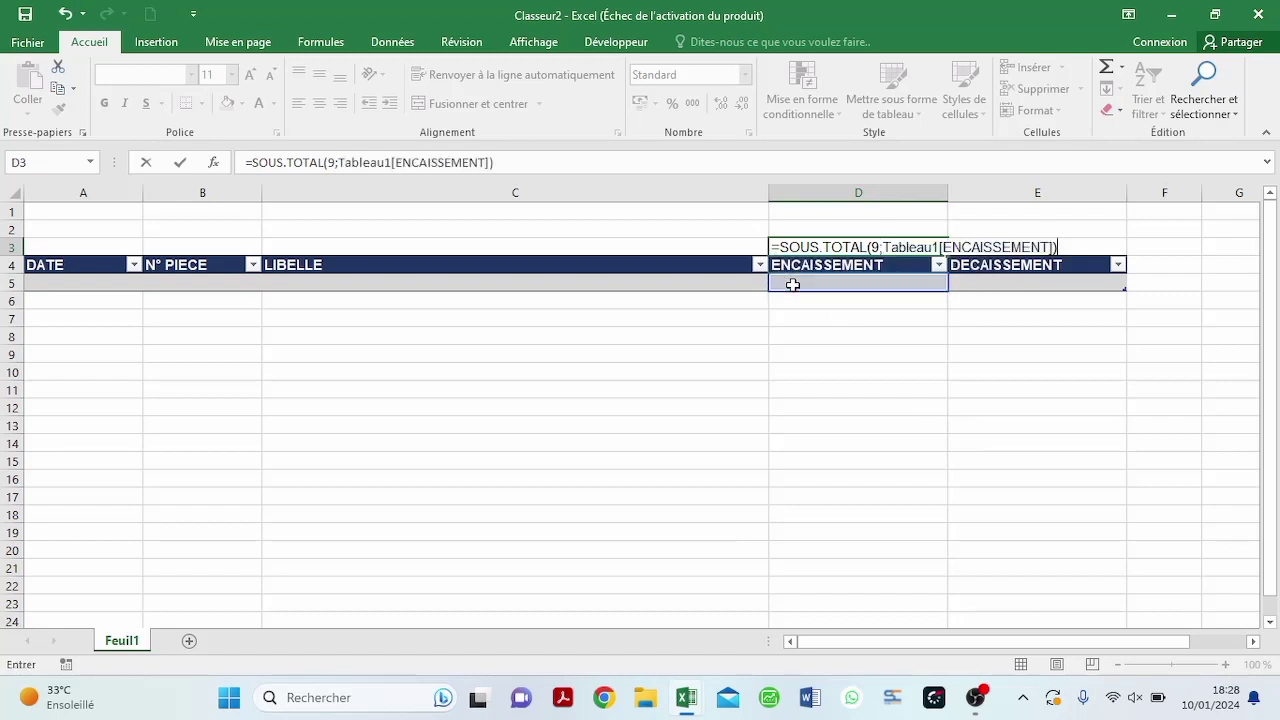
{"action": "key", "text": "Return"}
- Fill the D3 subtotal formula across to E3 and give both cells the thousands separator format with reduced decimals
{"action": "left_click", "coordinate": [840, 246]}
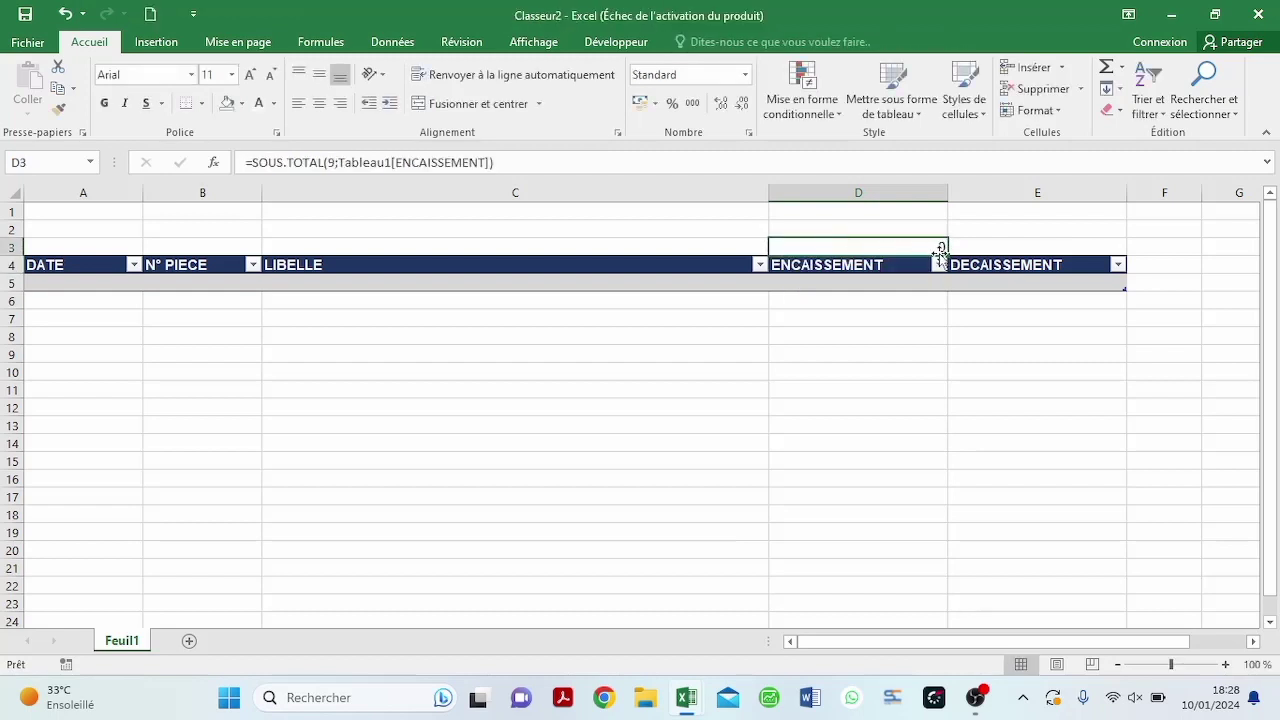
{"action": "left_click_drag", "start_coordinate": [940, 250], "coordinate": [1060, 266]}
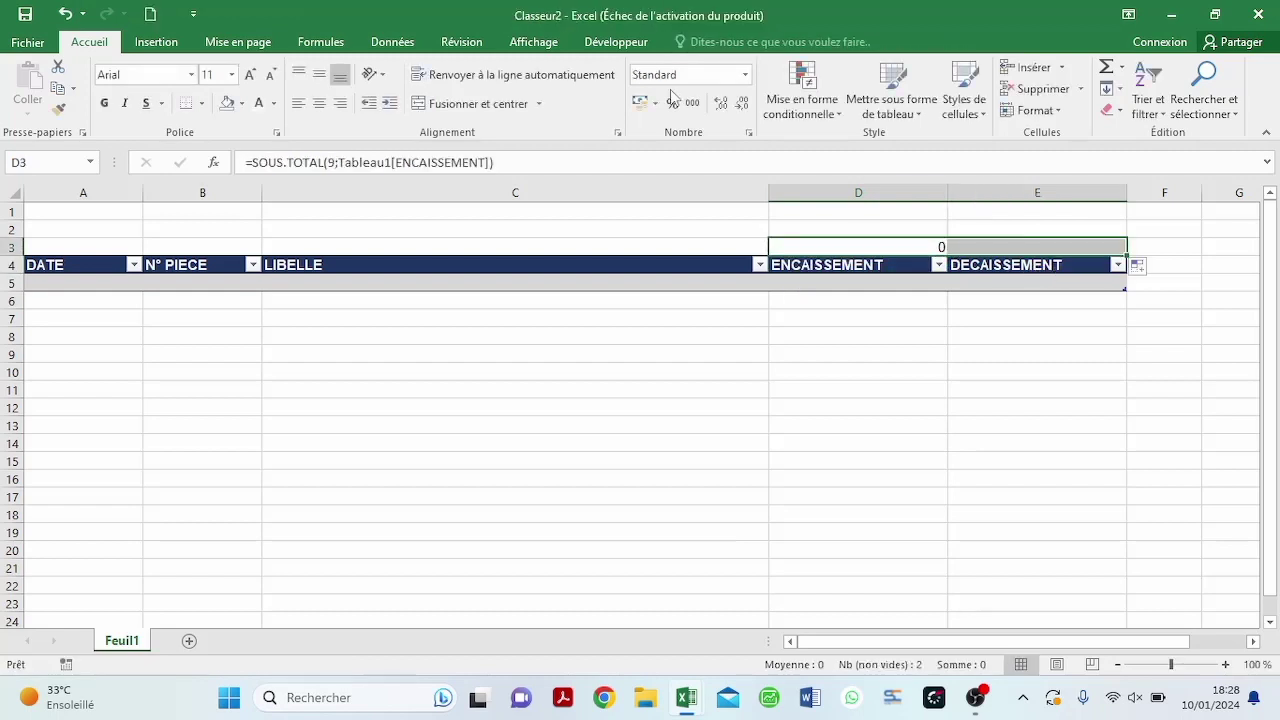
{"action": "left_click", "coordinate": [692, 103]}
{"action": "left_click", "coordinate": [743, 104]}
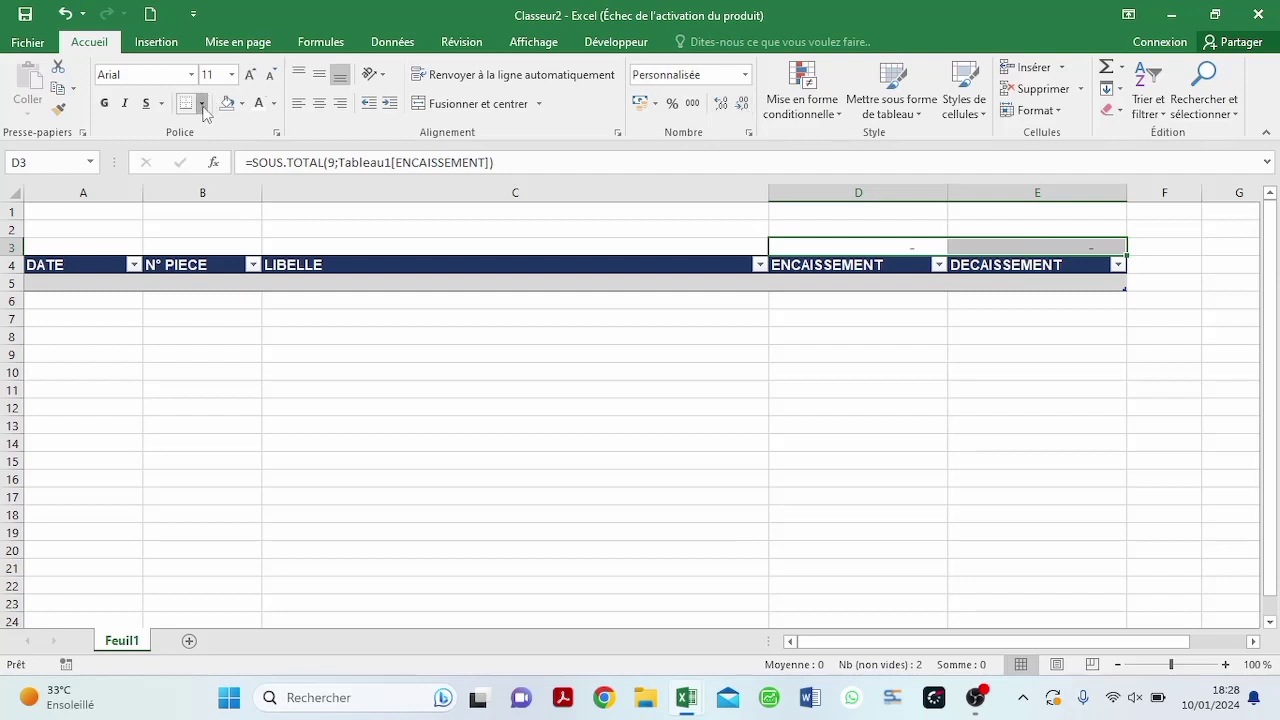
- Give the subtotal cells D3:E3 all borders, bold text and a light gold fill
{"action": "left_click", "coordinate": [203, 108]}
{"action": "left_click", "coordinate": [217, 262]}
{"action": "left_click", "coordinate": [104, 103]}
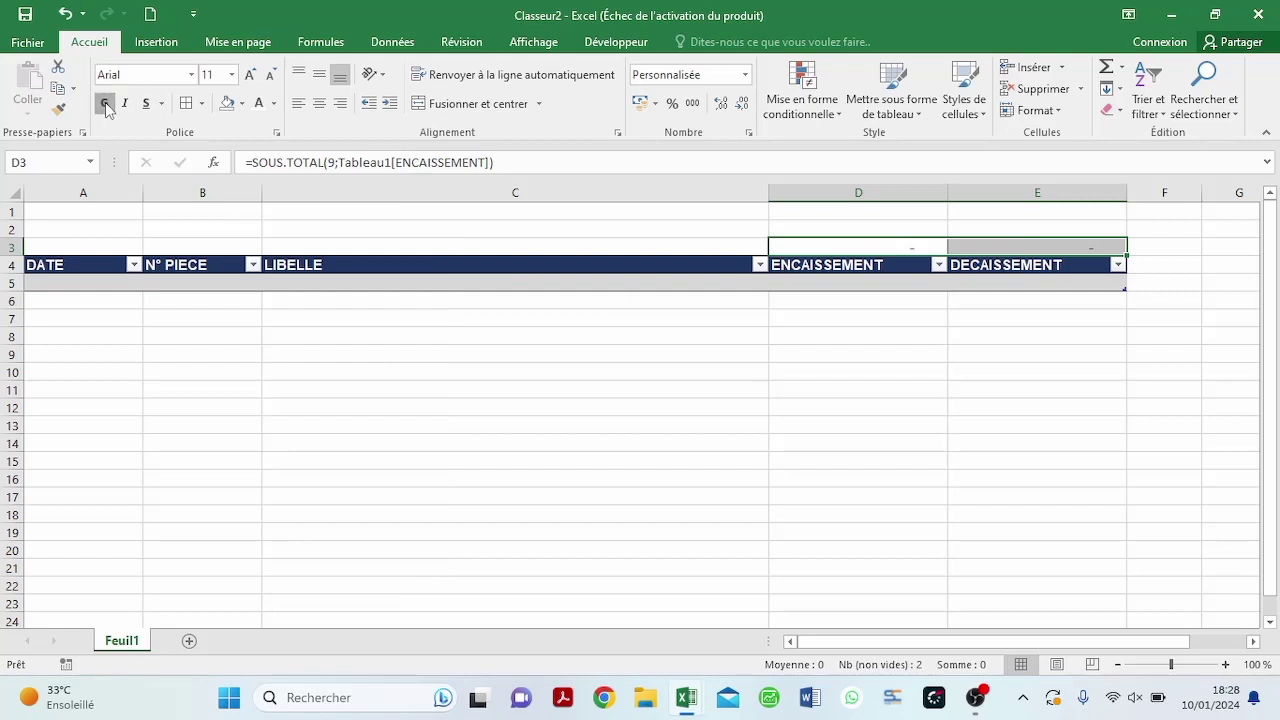
{"action": "left_click", "coordinate": [242, 104]}
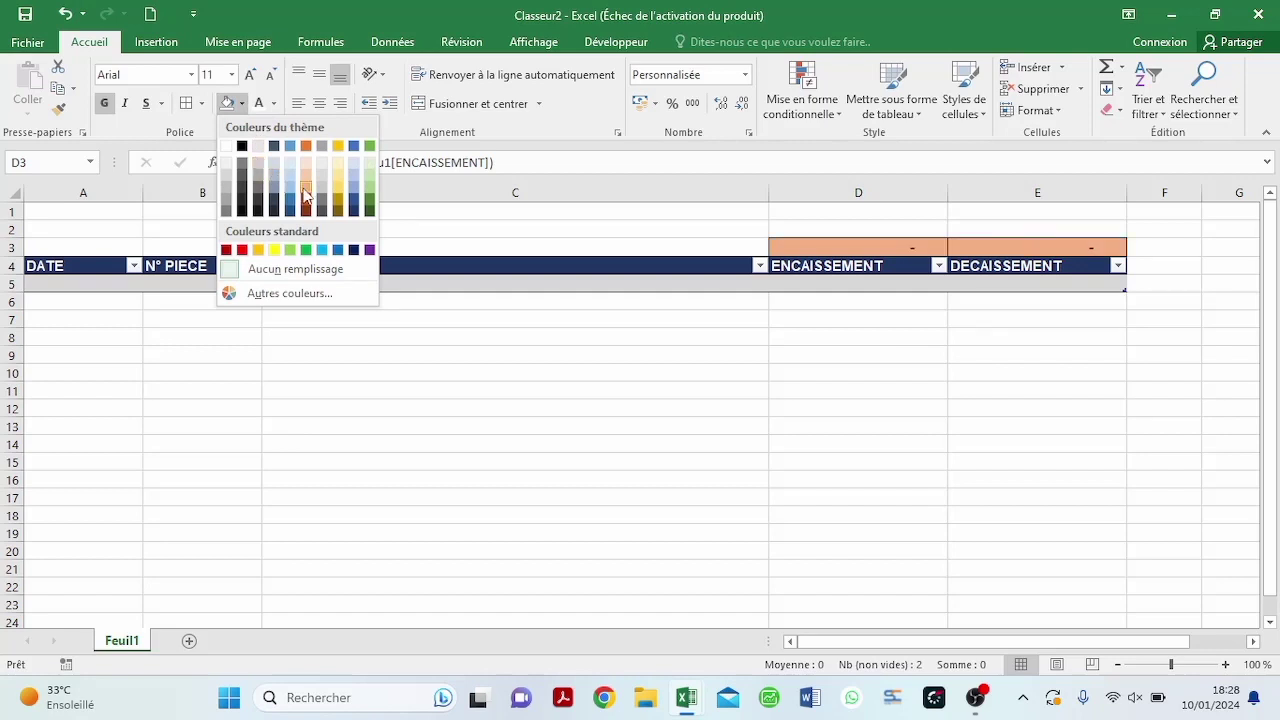
{"action": "left_click", "coordinate": [339, 179]}
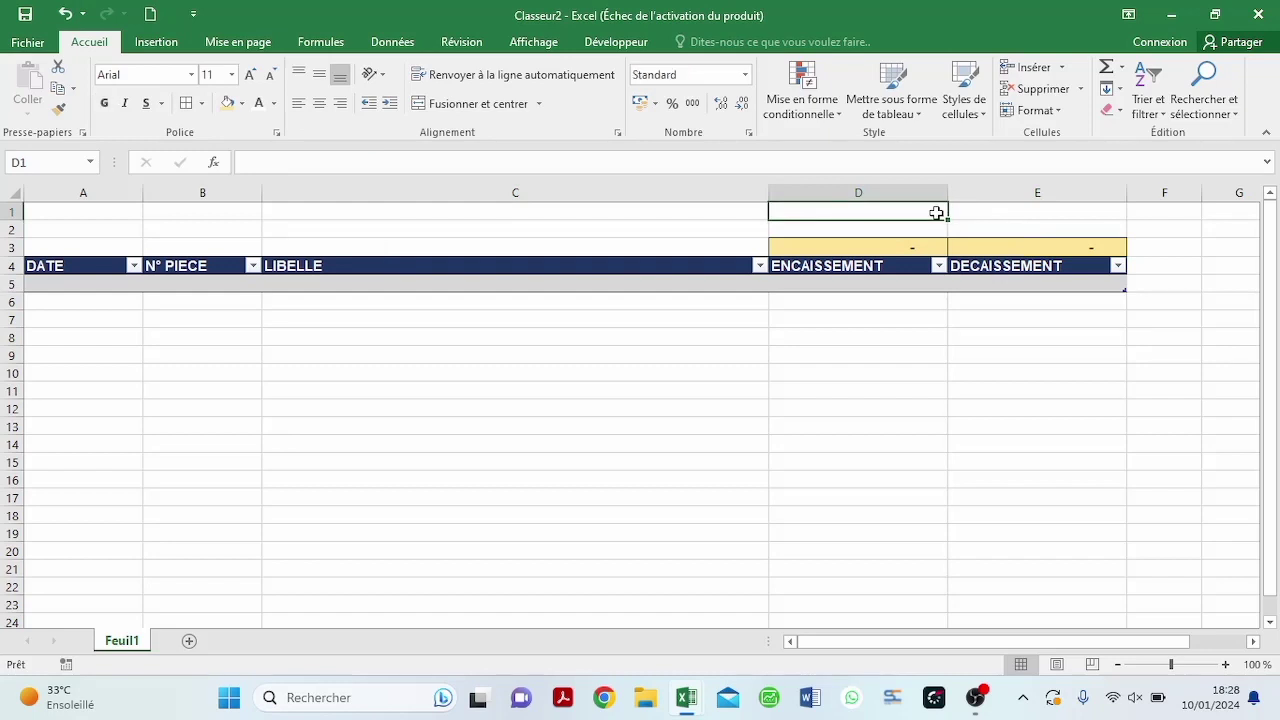
- Enter the label "SOLDE :" in D1
{"action": "key", "text": "Caps_Lock"}
{"action": "type", "text": "SOL"}
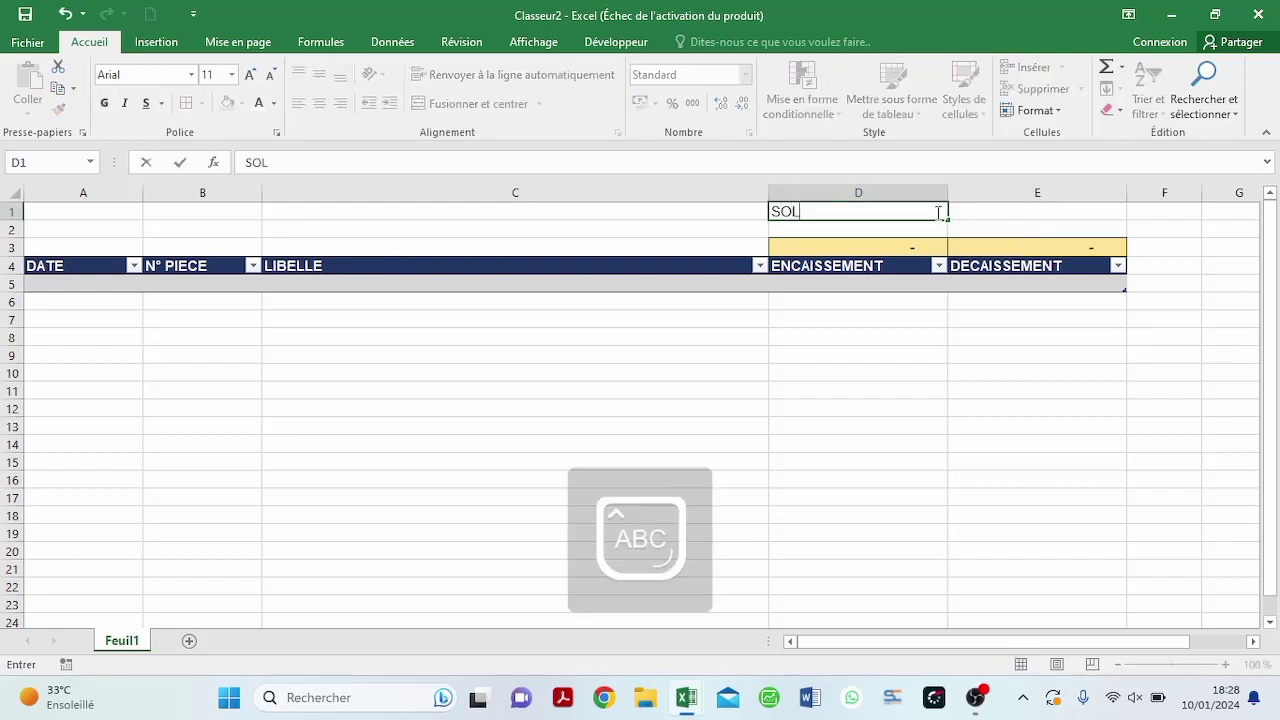
{"action": "type", "text": "DE"}
{"action": "key", "text": "Caps_Lock"}
{"action": "type", "text": ":"}
- Enter the formula =D3-E3 in E1 to calculate the balance between receipts and disbursements
{"action": "left_click", "coordinate": [1046, 212]}
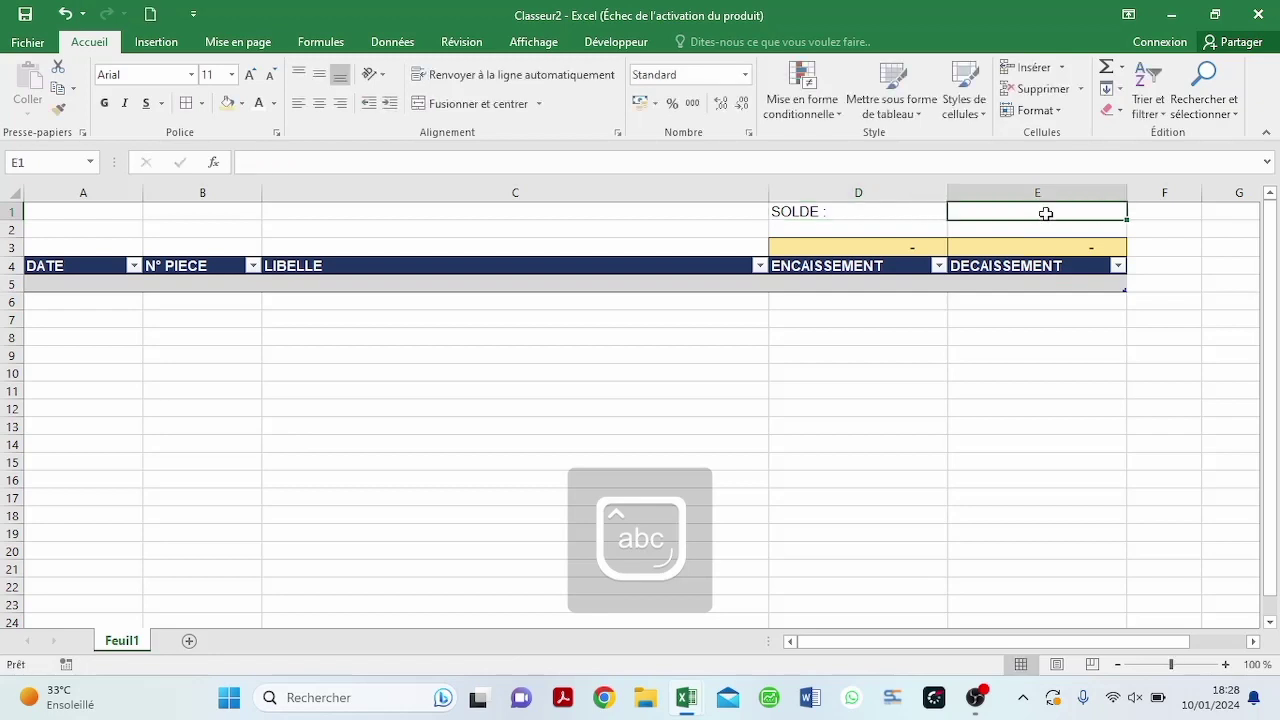
{"action": "type", "text": "="}
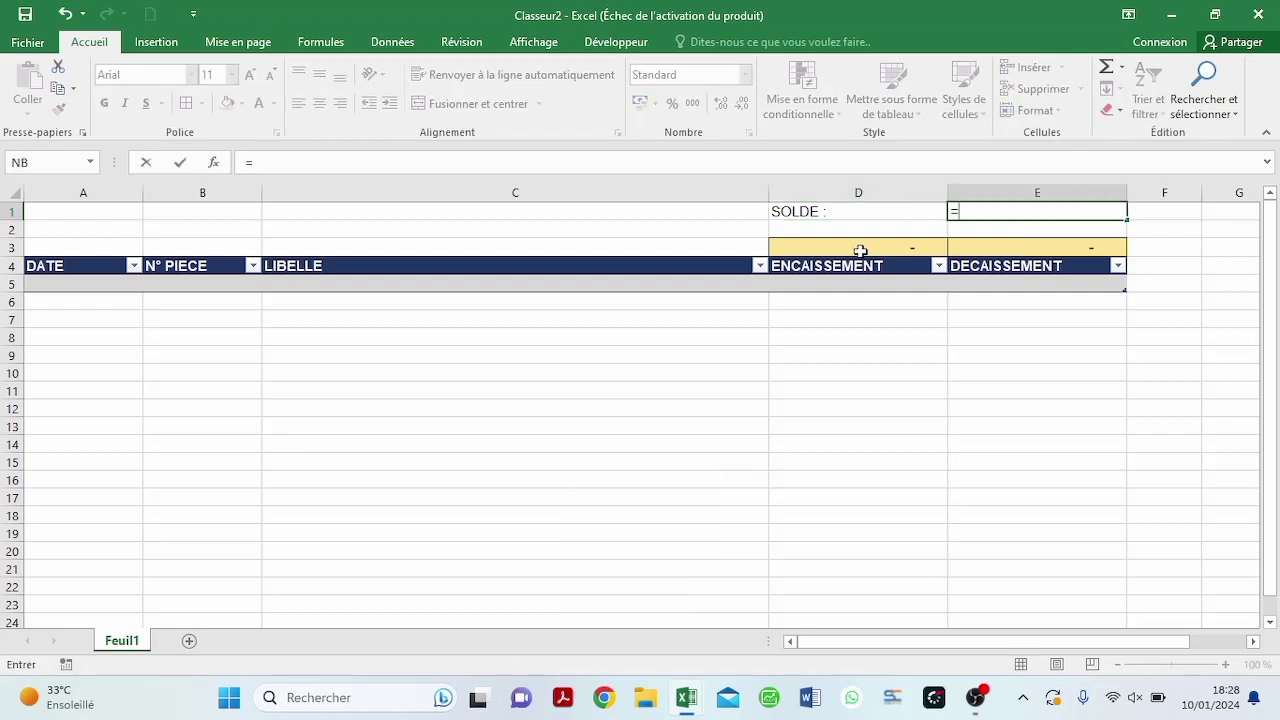
{"action": "left_click", "coordinate": [860, 251]}
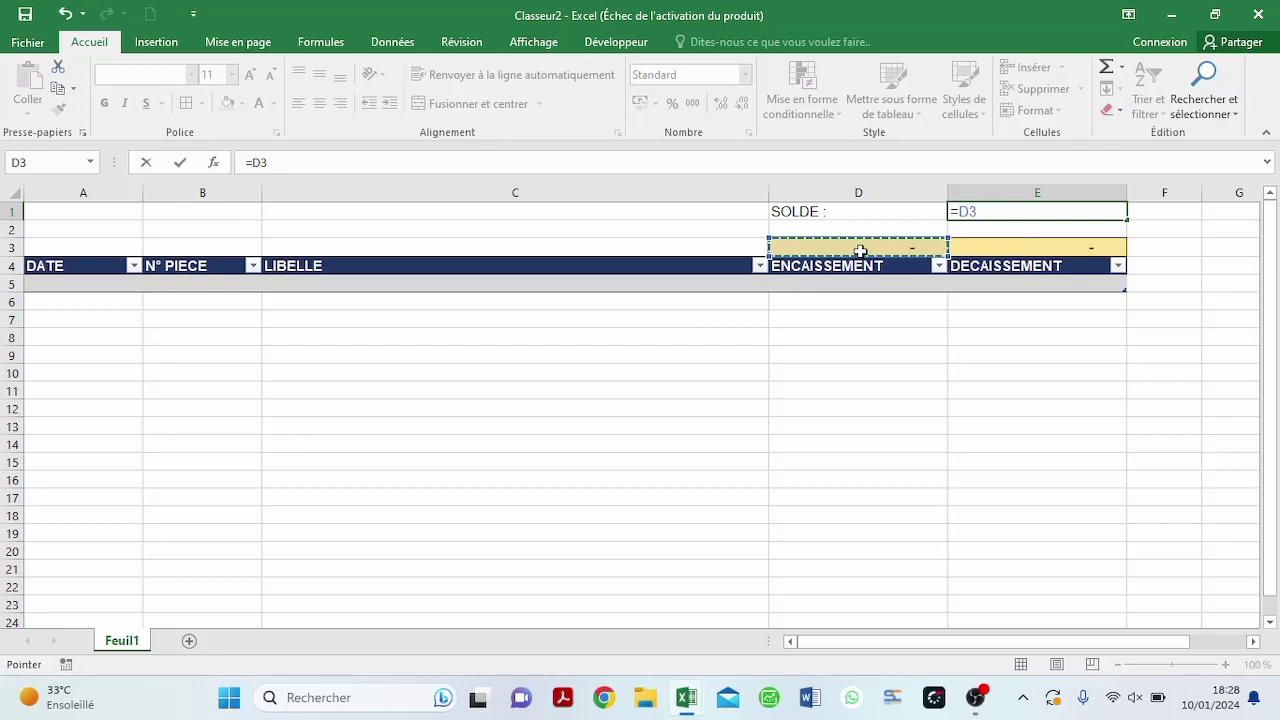
{"action": "type", "text": "+"}
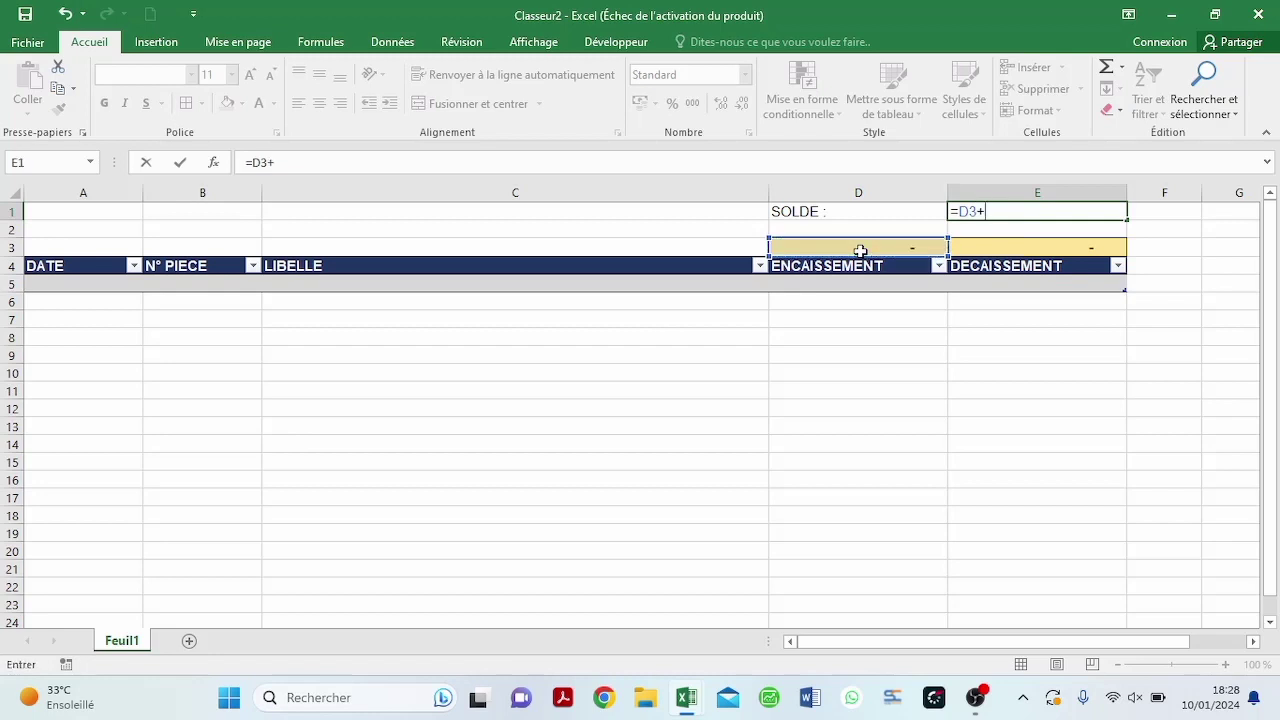
{"action": "left_click", "coordinate": [1005, 246]}
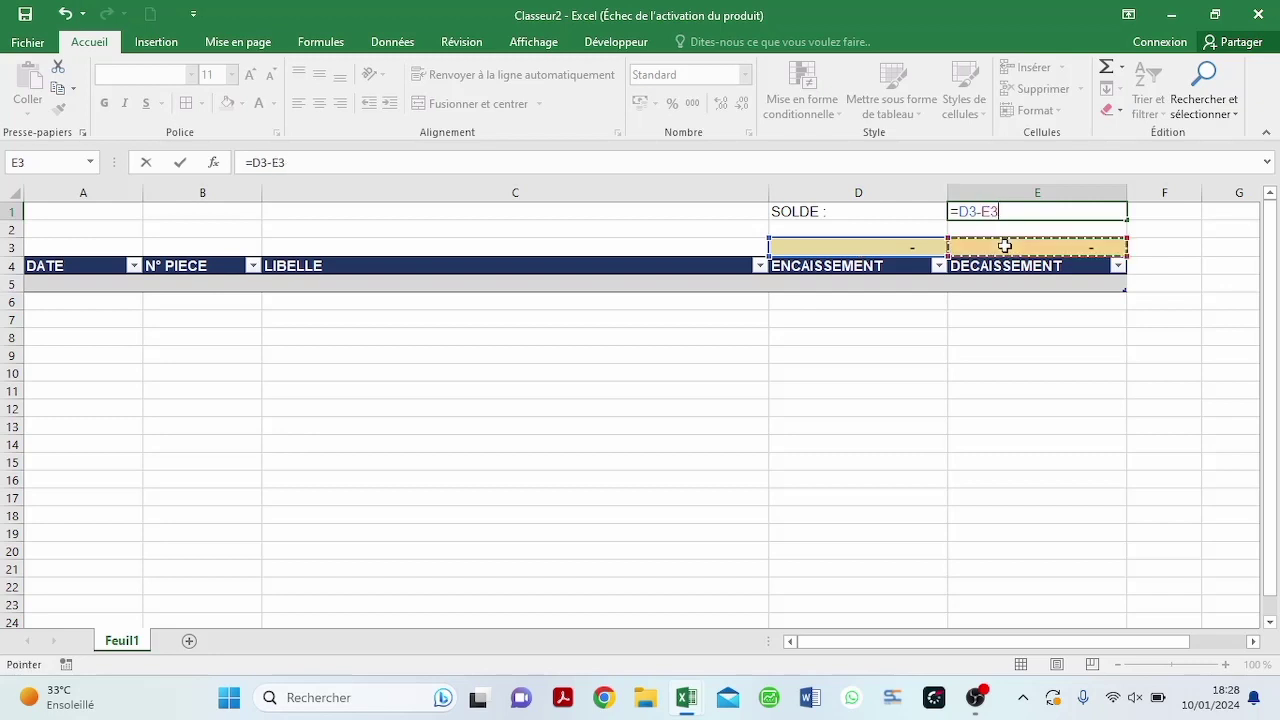
{"action": "key", "text": "Return"}
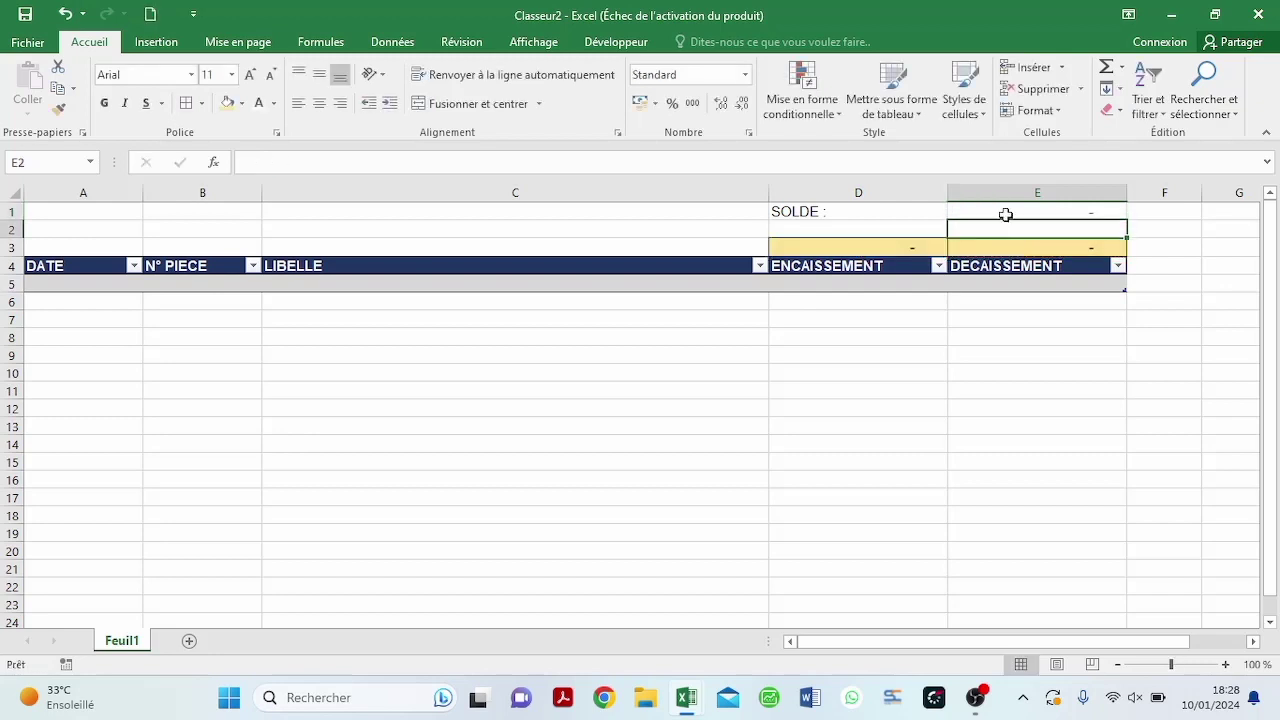
- Give balance cell E1 a light gold fill and bold text, and make the "SOLDE :" label in D1 right-aligned and bold
{"action": "left_click", "coordinate": [1003, 211]}
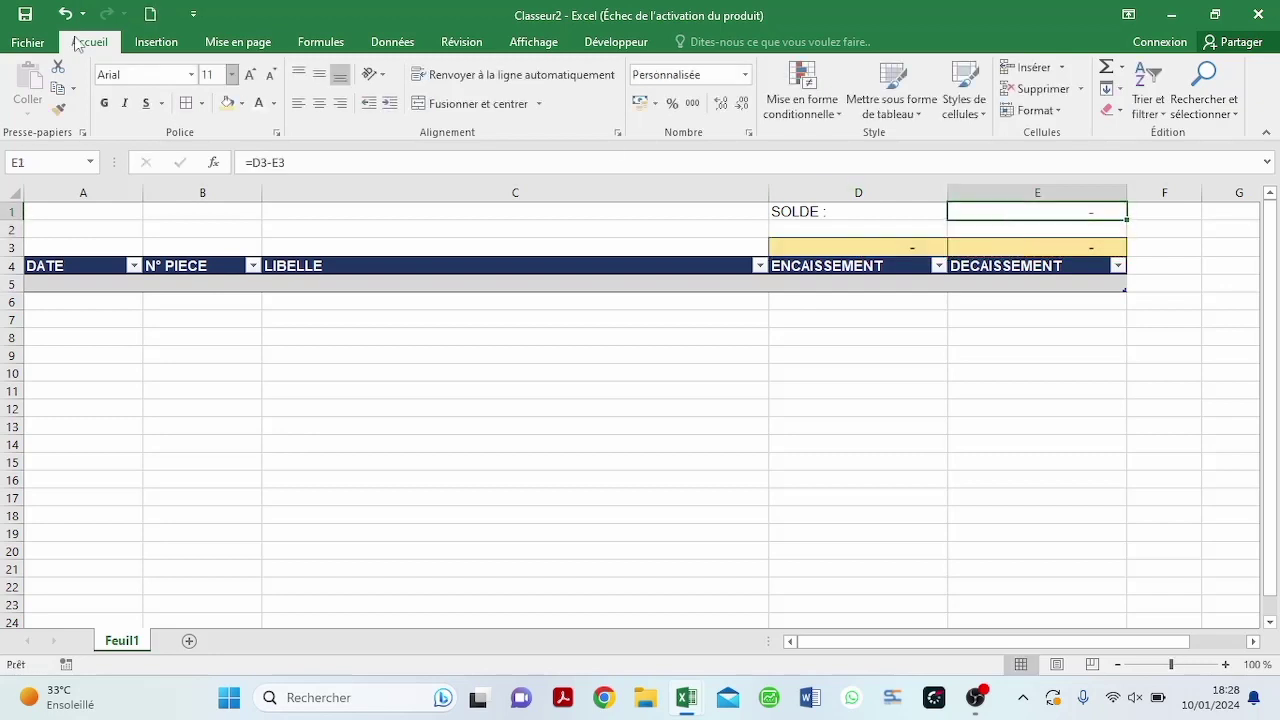
{"action": "left_click", "coordinate": [228, 103]}
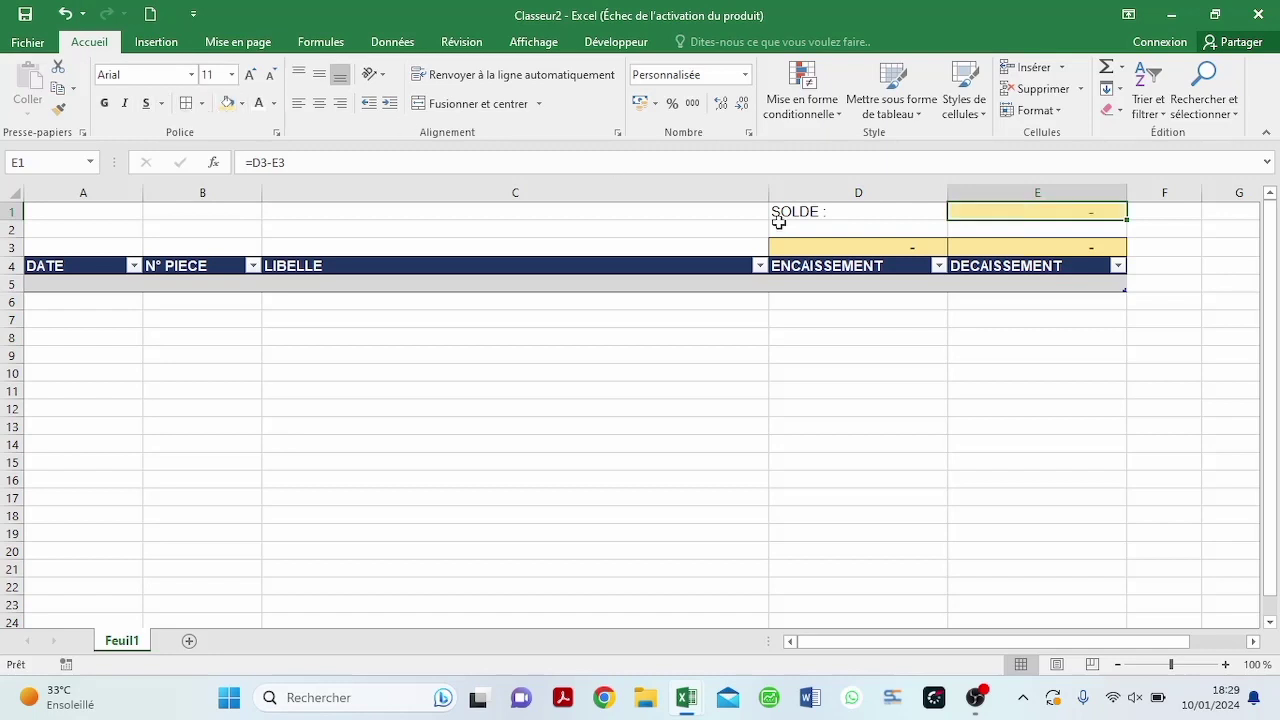
{"action": "left_click", "coordinate": [853, 216]}
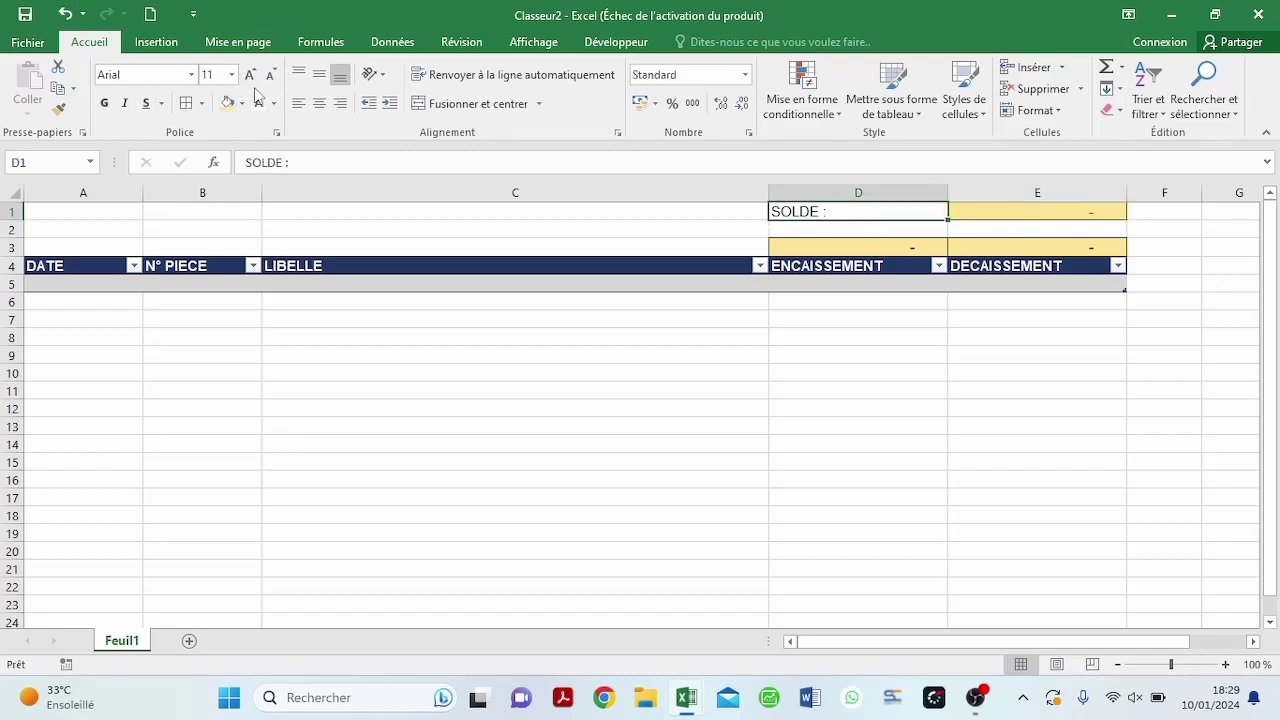
{"action": "left_click", "coordinate": [340, 106]}
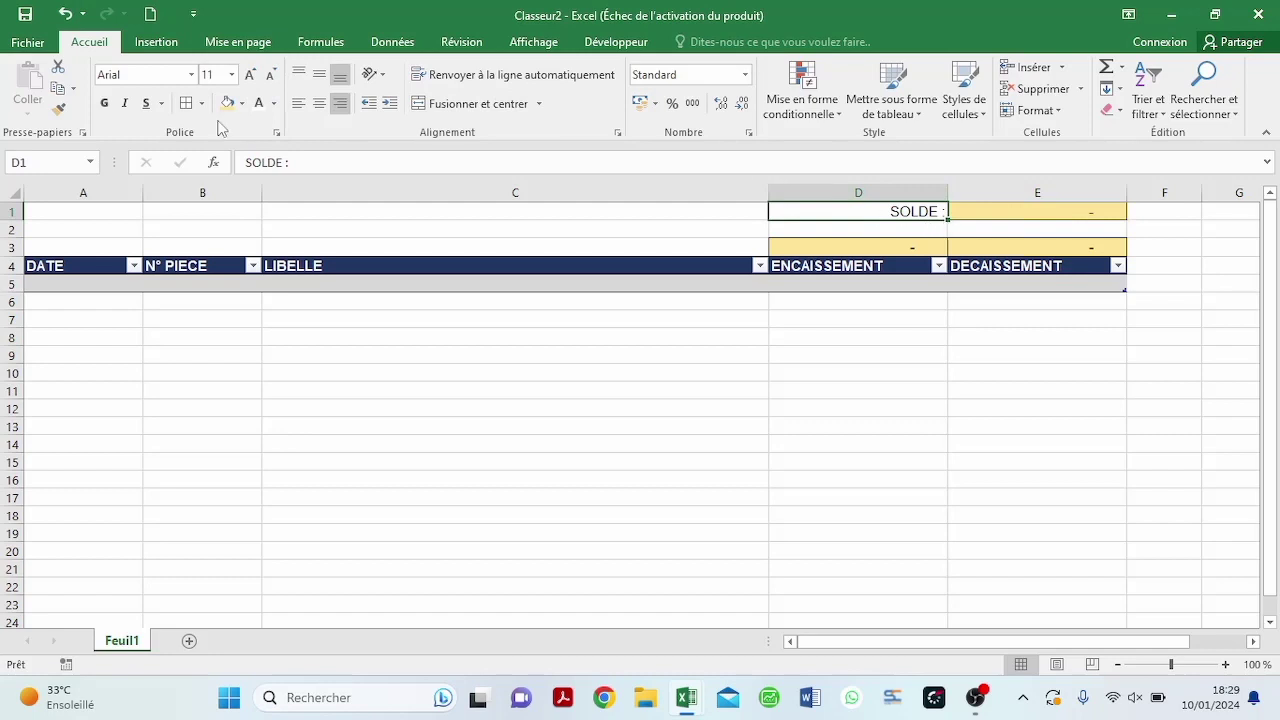
{"action": "left_click", "coordinate": [104, 103]}
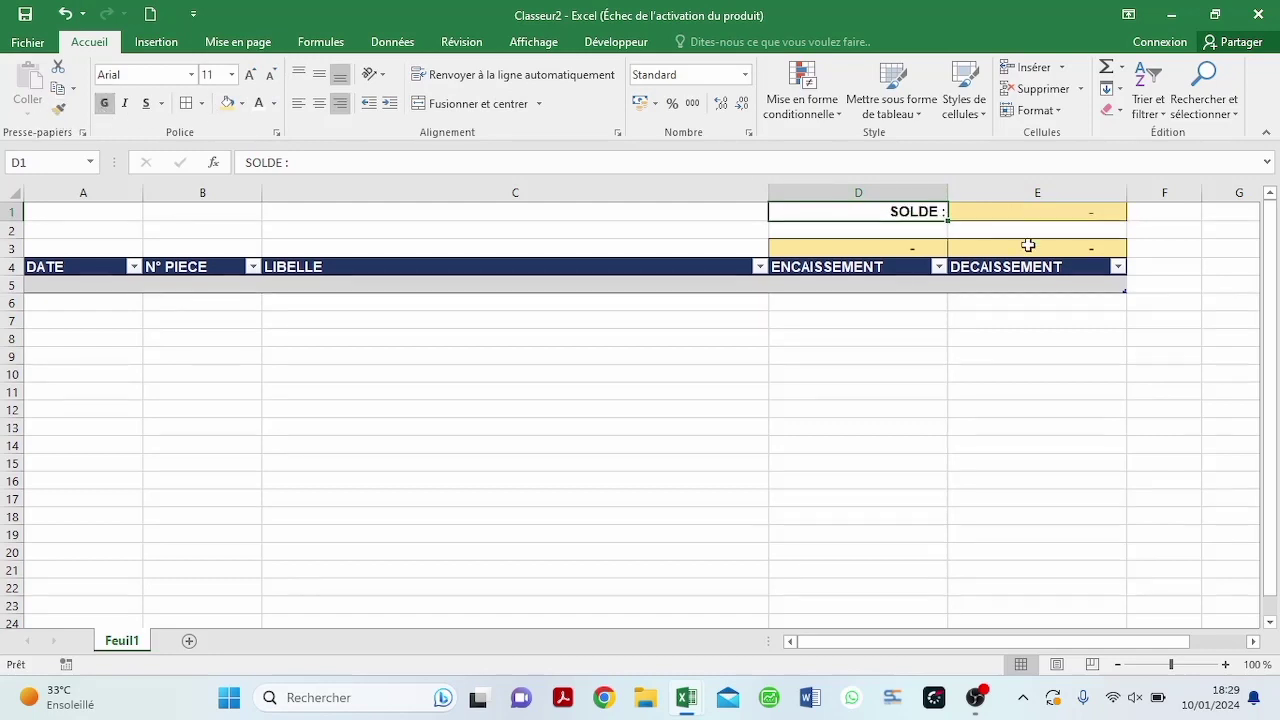
{"action": "left_click", "coordinate": [1020, 211]}
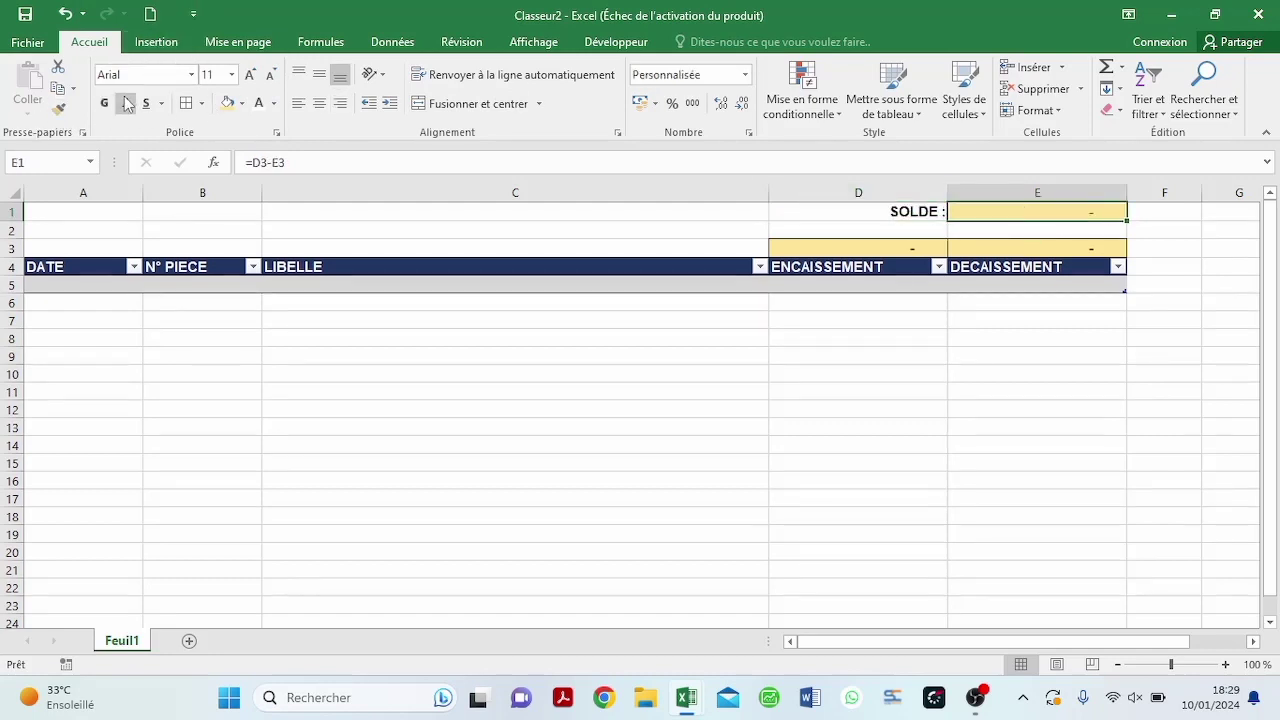
{"action": "left_click", "coordinate": [548, 378]}
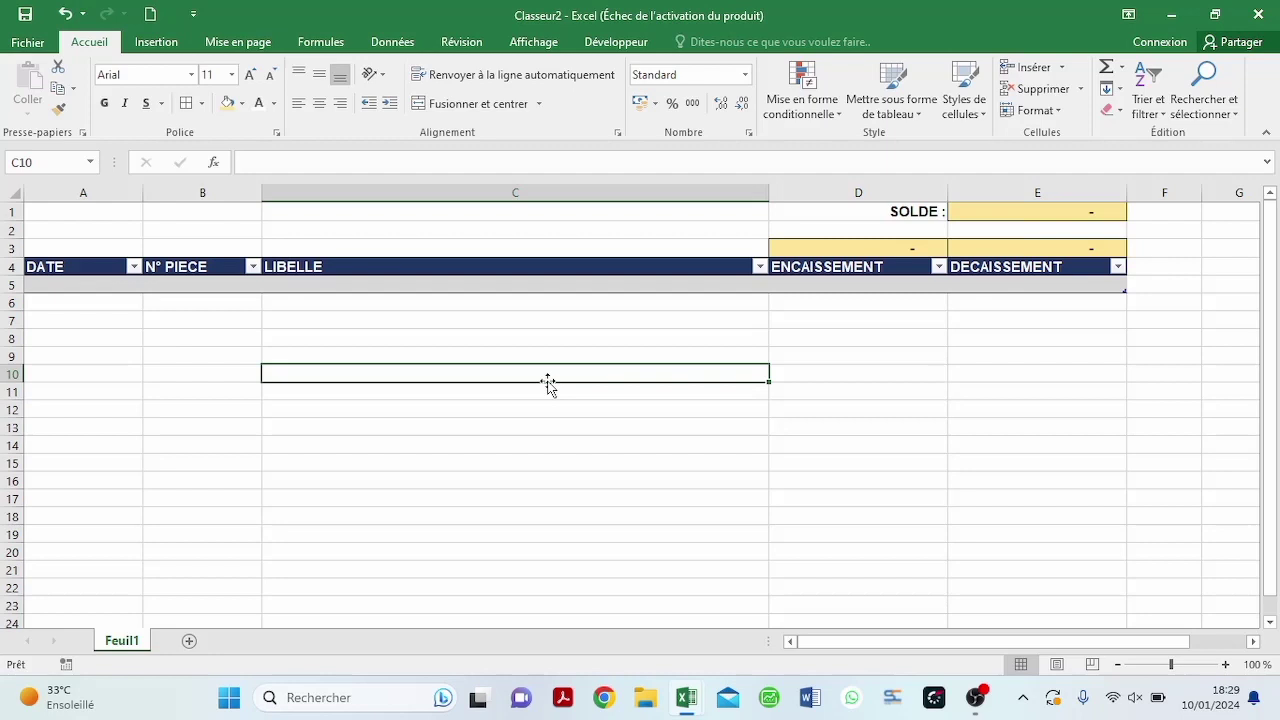
- Fill table row 5 with date 14/01/23, piece number E0012, label SAVON BELIVOIRE and an ENCAISSEMENT of 4500
{"action": "left_click", "coordinate": [107, 289]}
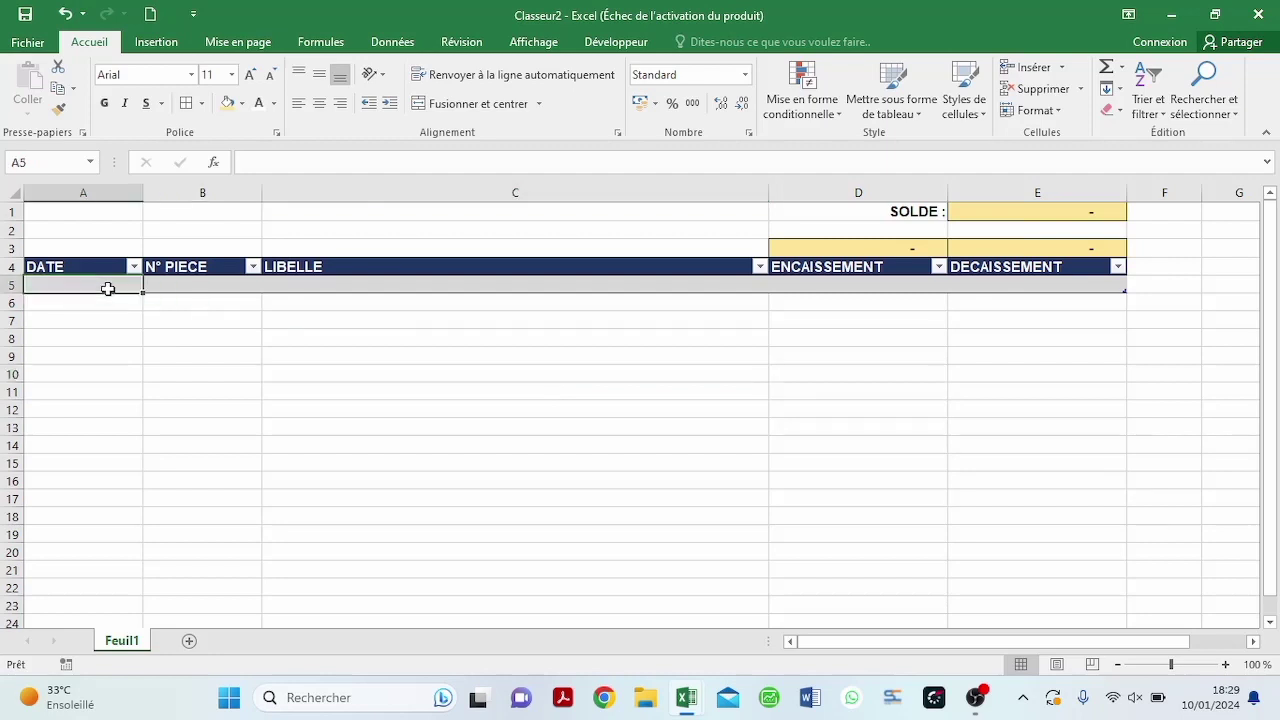
{"action": "type", "text": "14/01/23"}
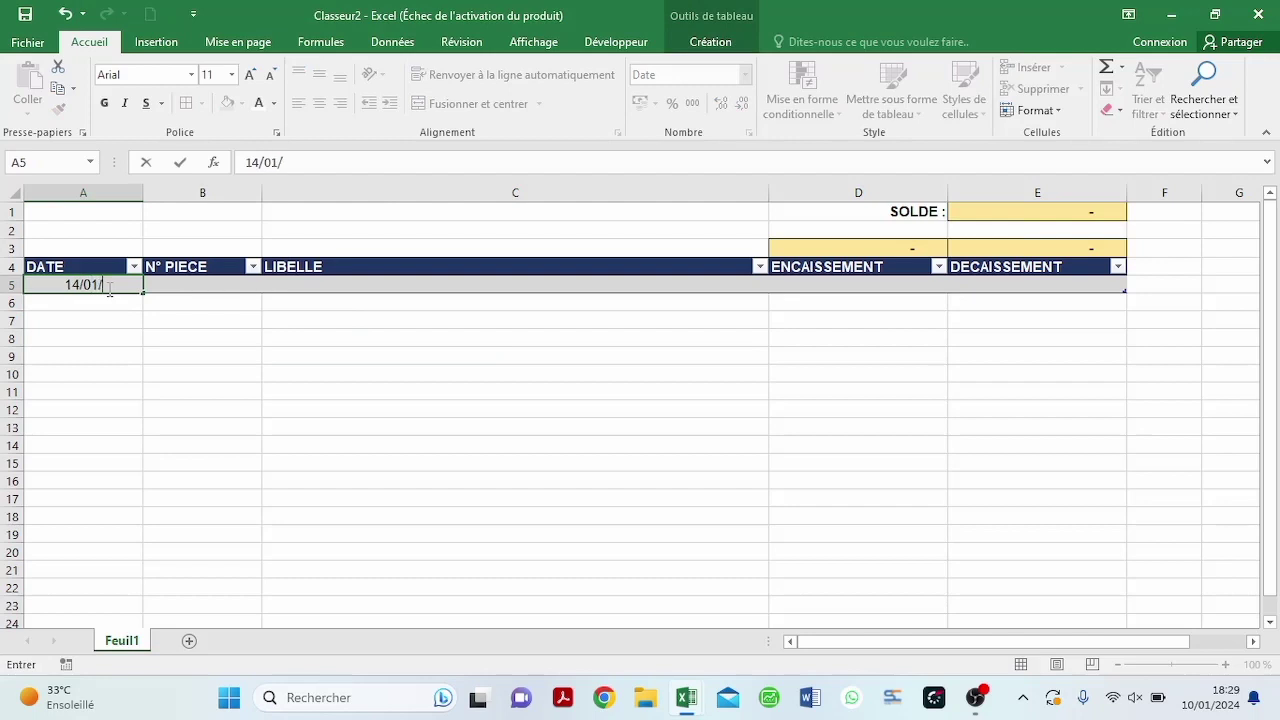
{"action": "left_click", "coordinate": [195, 285]}
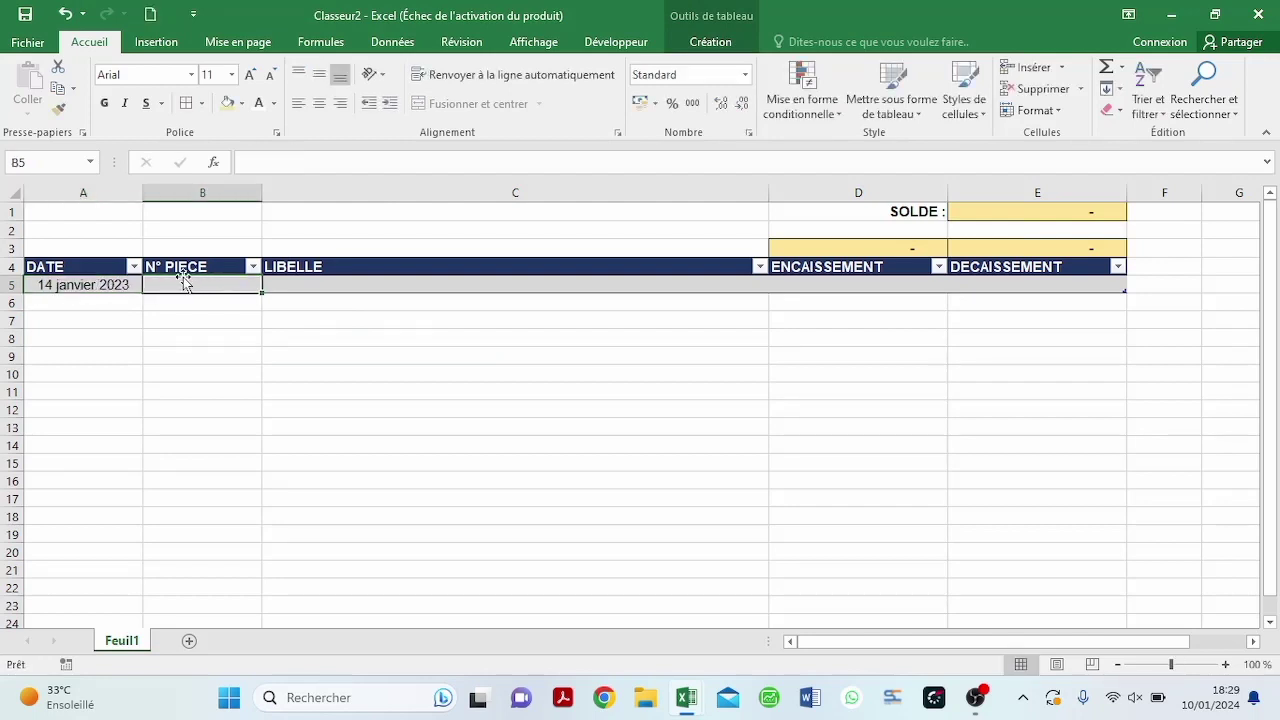
{"action": "type", "text": "E0"}
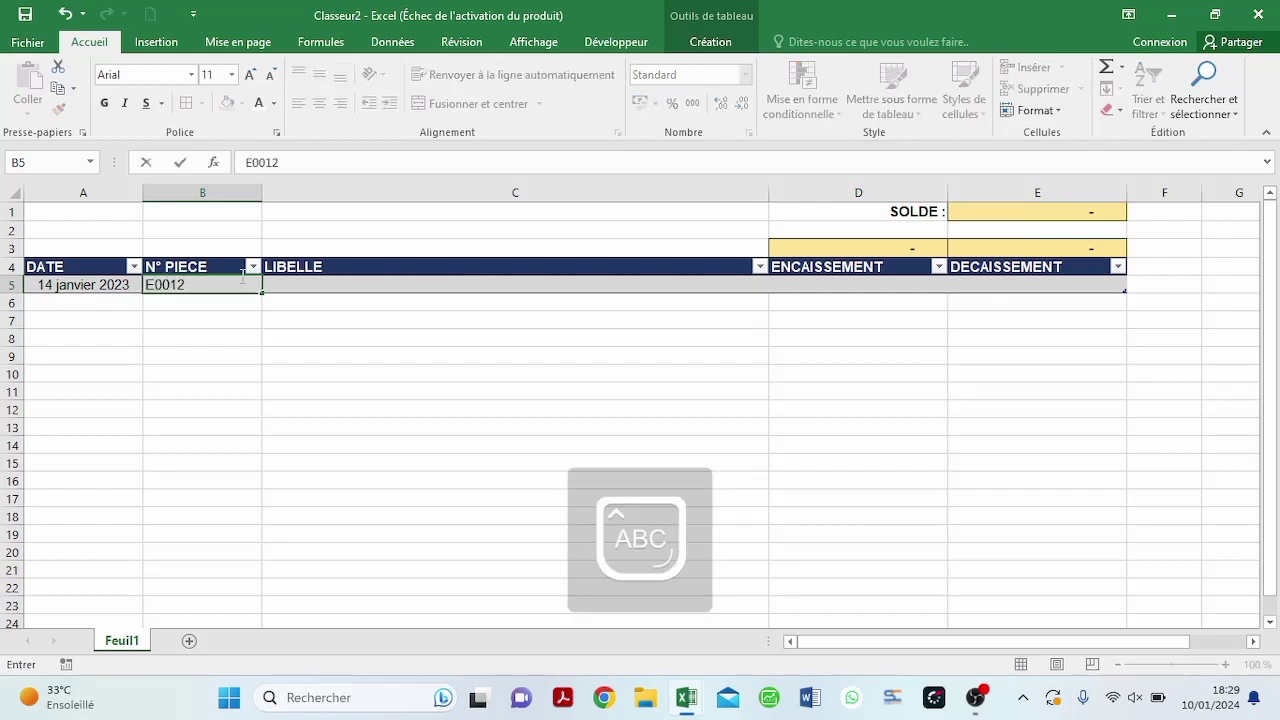
{"action": "type", "text": "012"}
{"action": "left_click", "coordinate": [300, 284]}
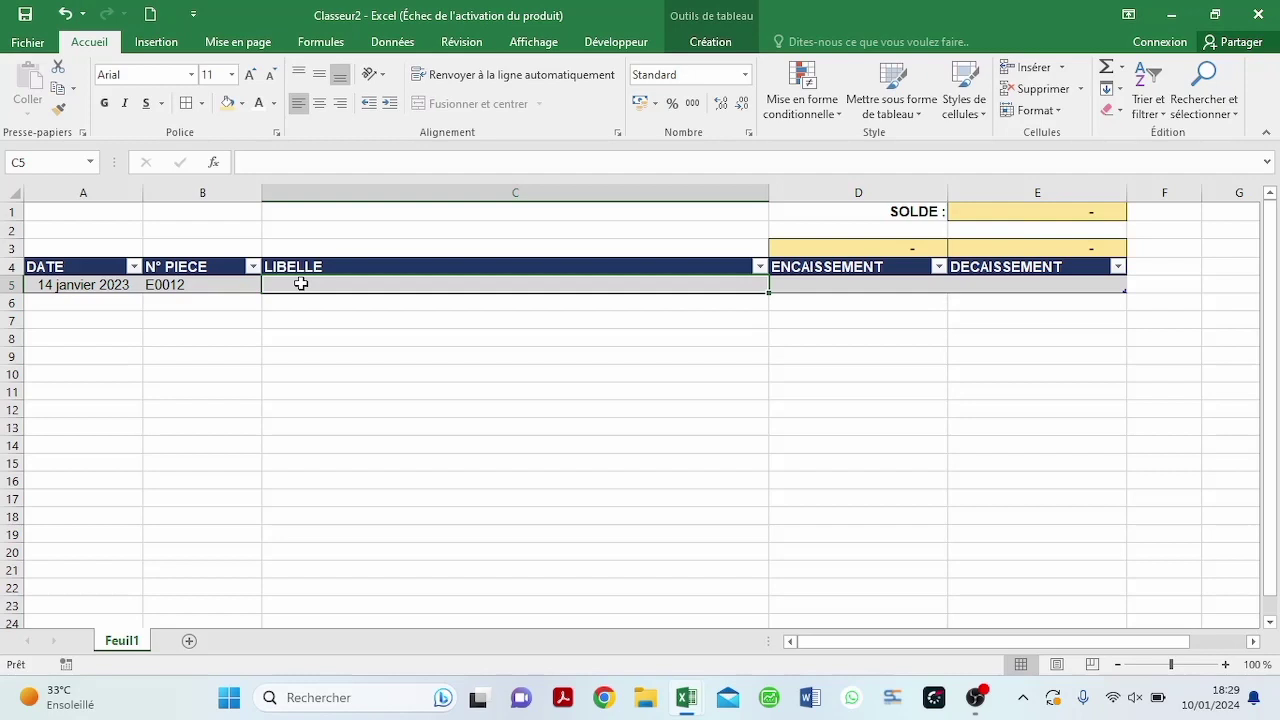
{"action": "type", "text": "SAVON BELIVOIRE"}
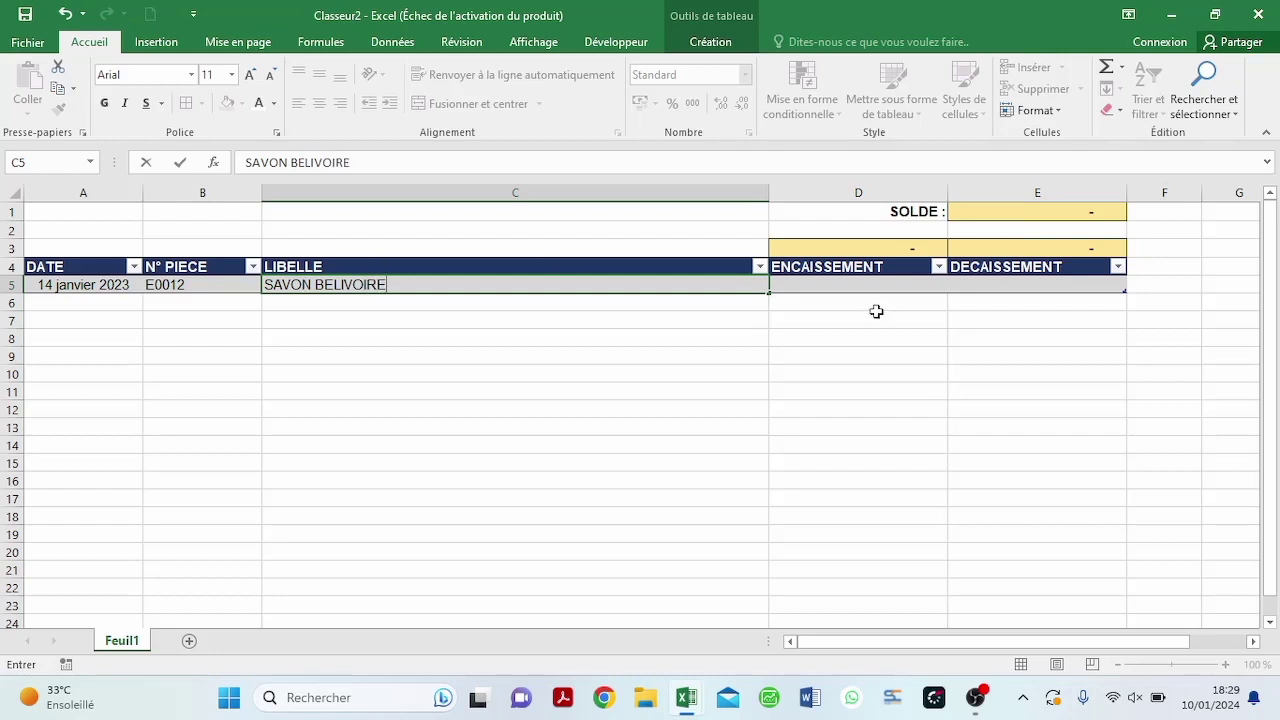
{"action": "left_click", "coordinate": [828, 286]}
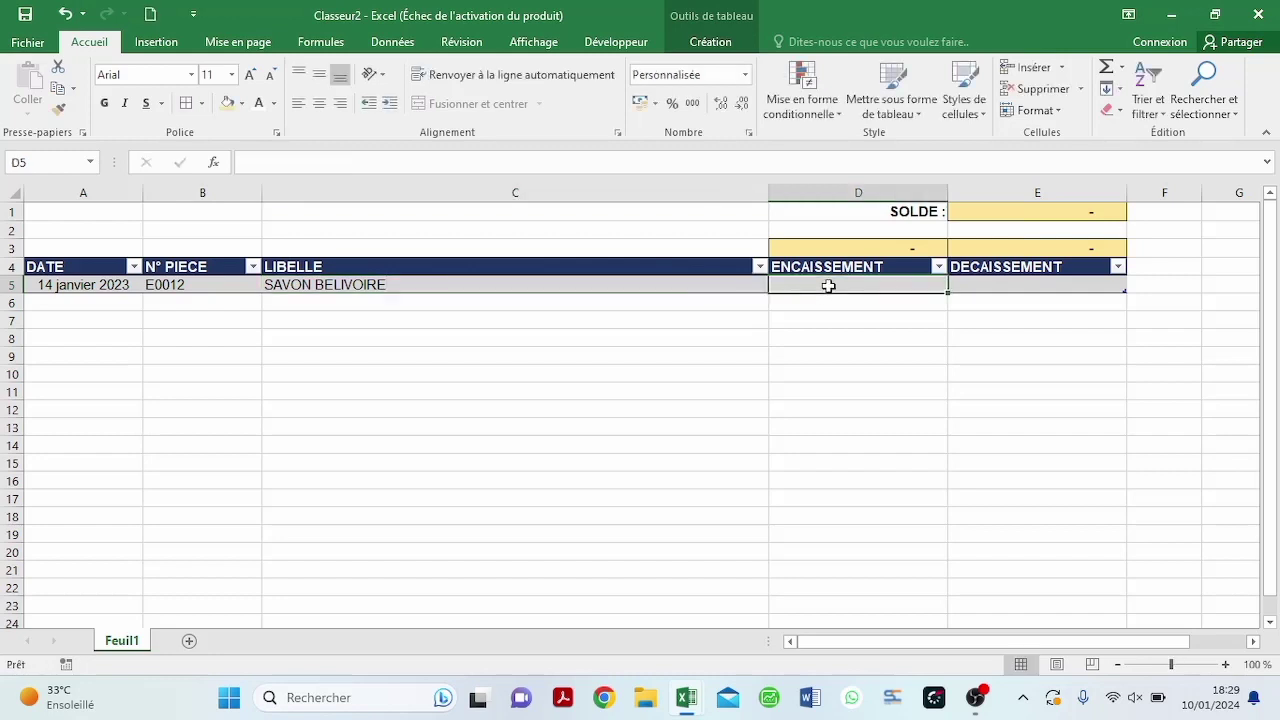
{"action": "type", "text": "4500"}
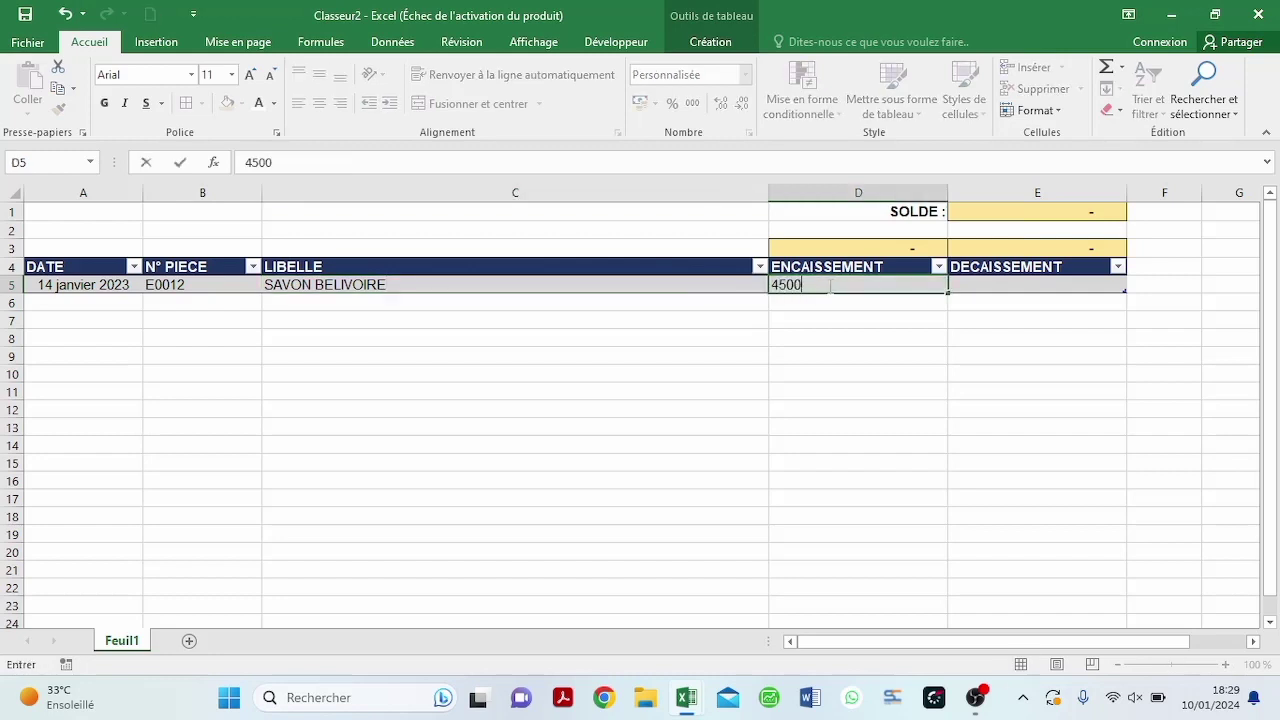
{"action": "left_click", "coordinate": [689, 282]}
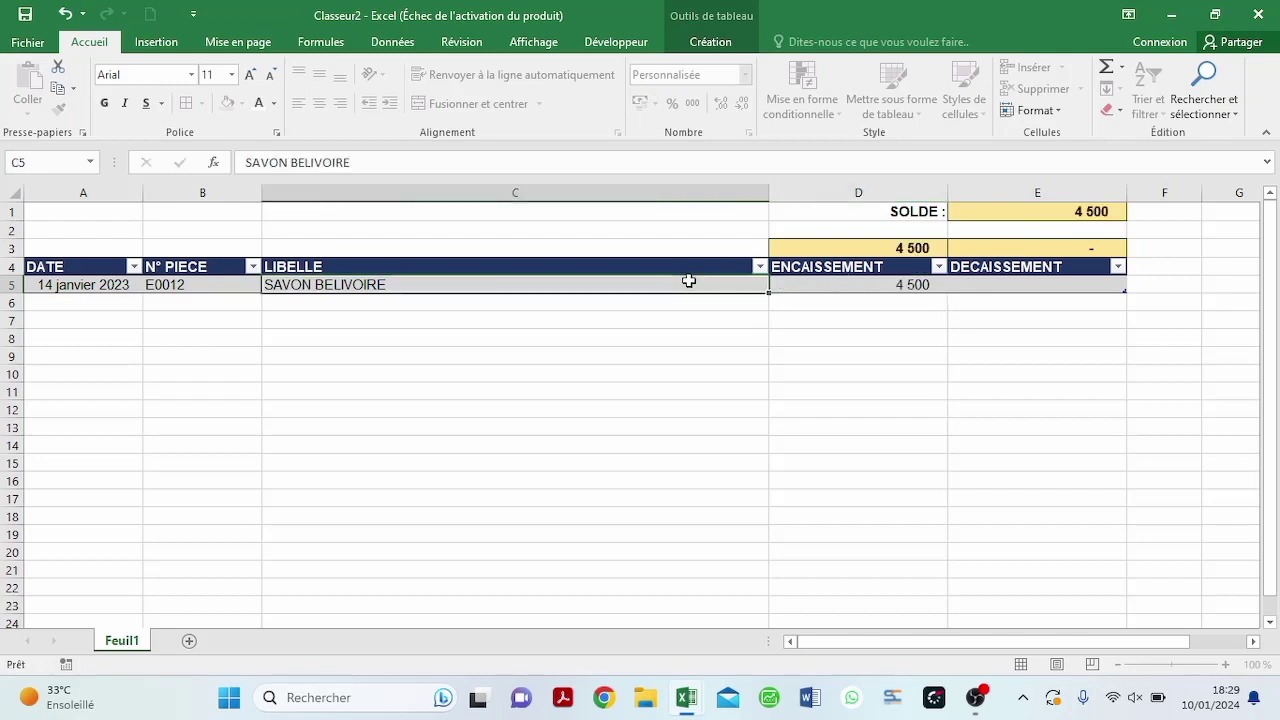
- Switch to the SUIVI DE CAISSE workbook and copy all records of the GESTION_CAISSE table, without the headers
{"action": "left_click", "coordinate": [70, 302]}
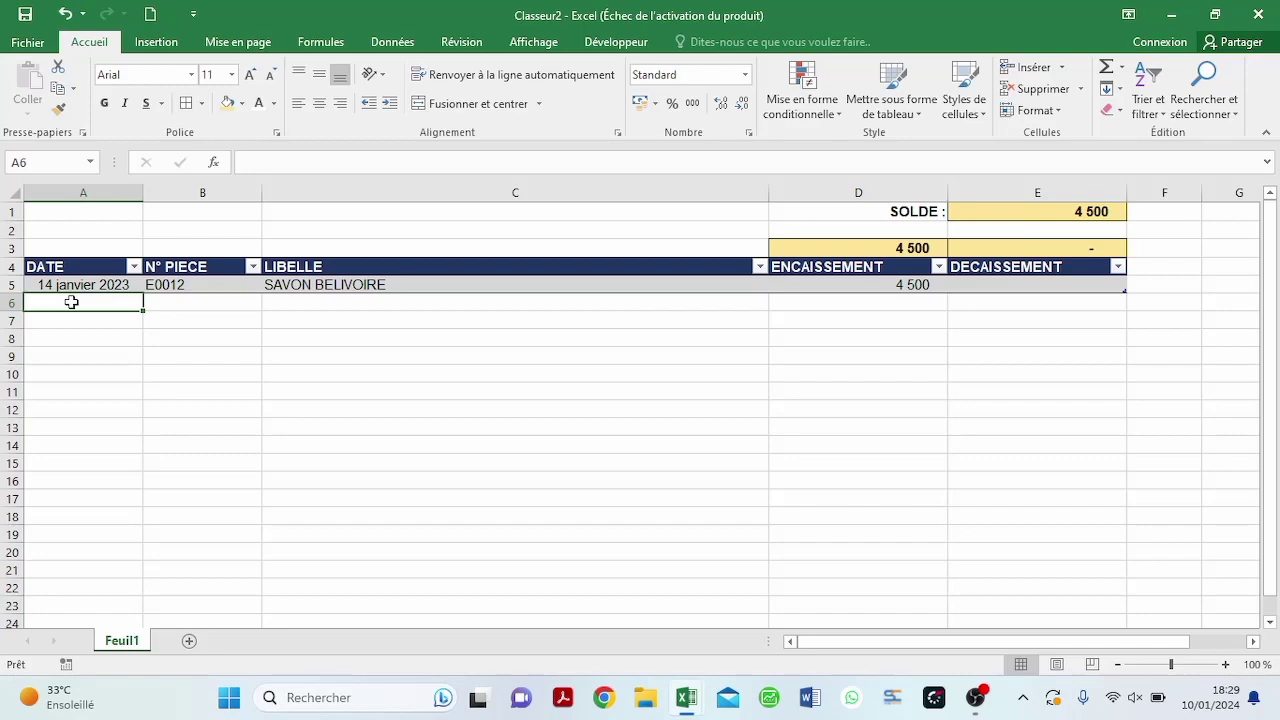
{"action": "mouse_move", "coordinate": [684, 698]}
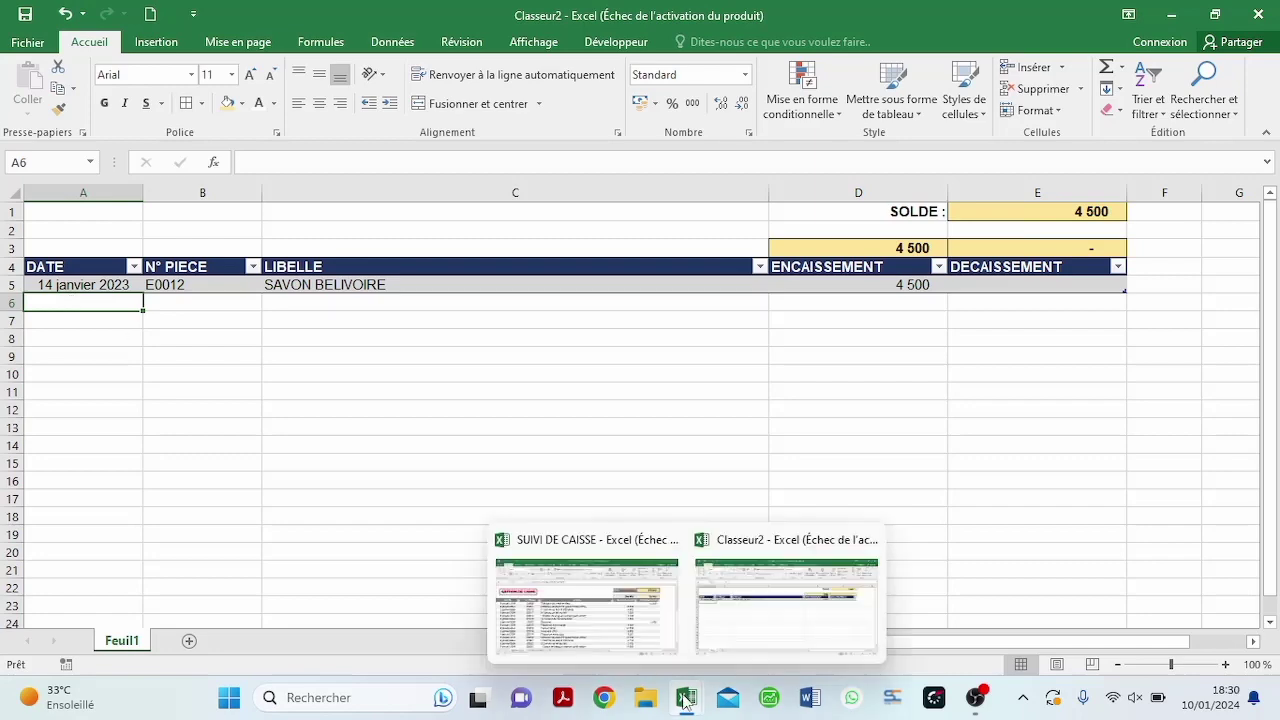
{"action": "left_click", "coordinate": [581, 633]}
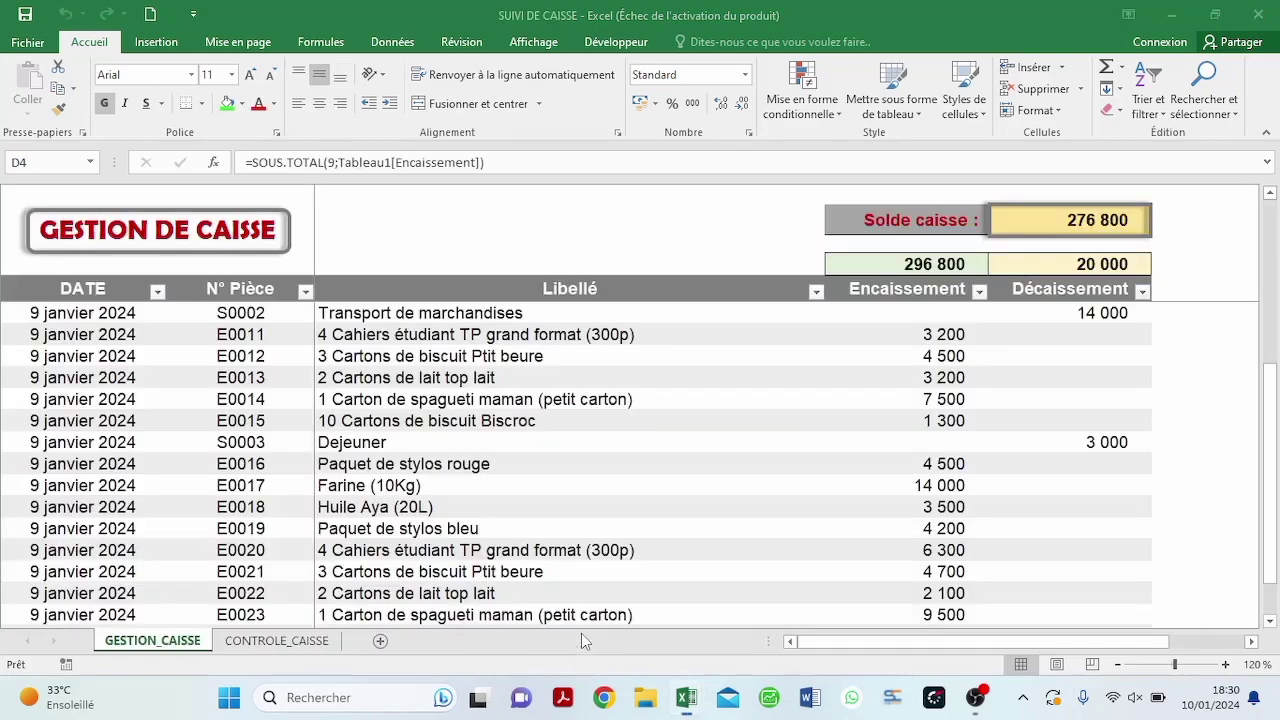
{"action": "left_click", "coordinate": [57, 312]}
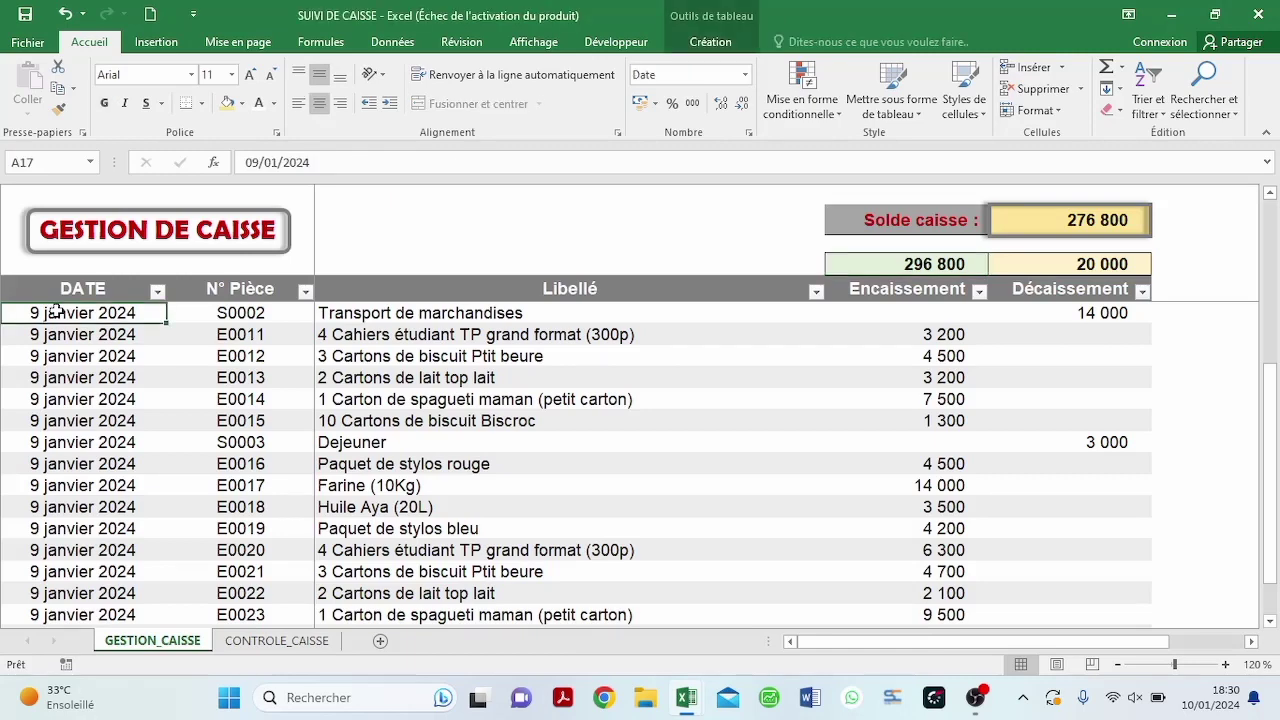
{"action": "left_click_drag", "start_coordinate": [1270, 372], "coordinate": [1270, 215]}
{"action": "left_click", "coordinate": [76, 314]}
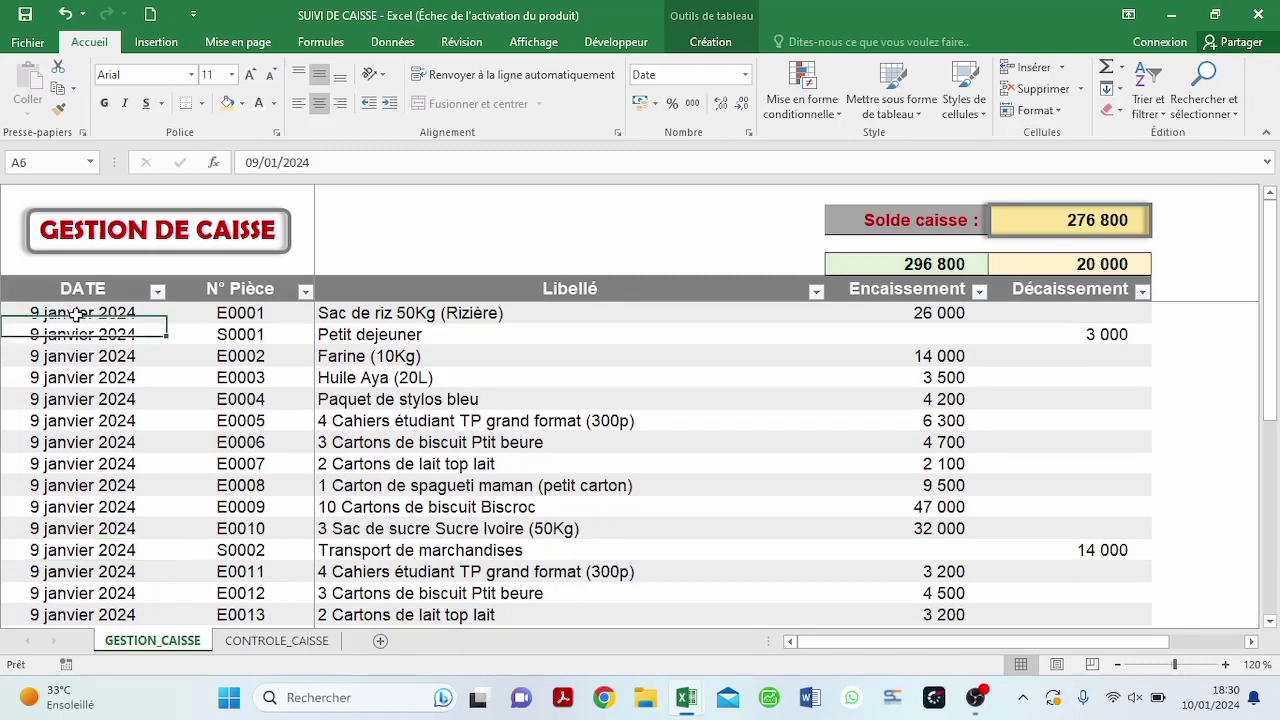
{"action": "left_click_drag", "start_coordinate": [224, 334], "coordinate": [1061, 572]}
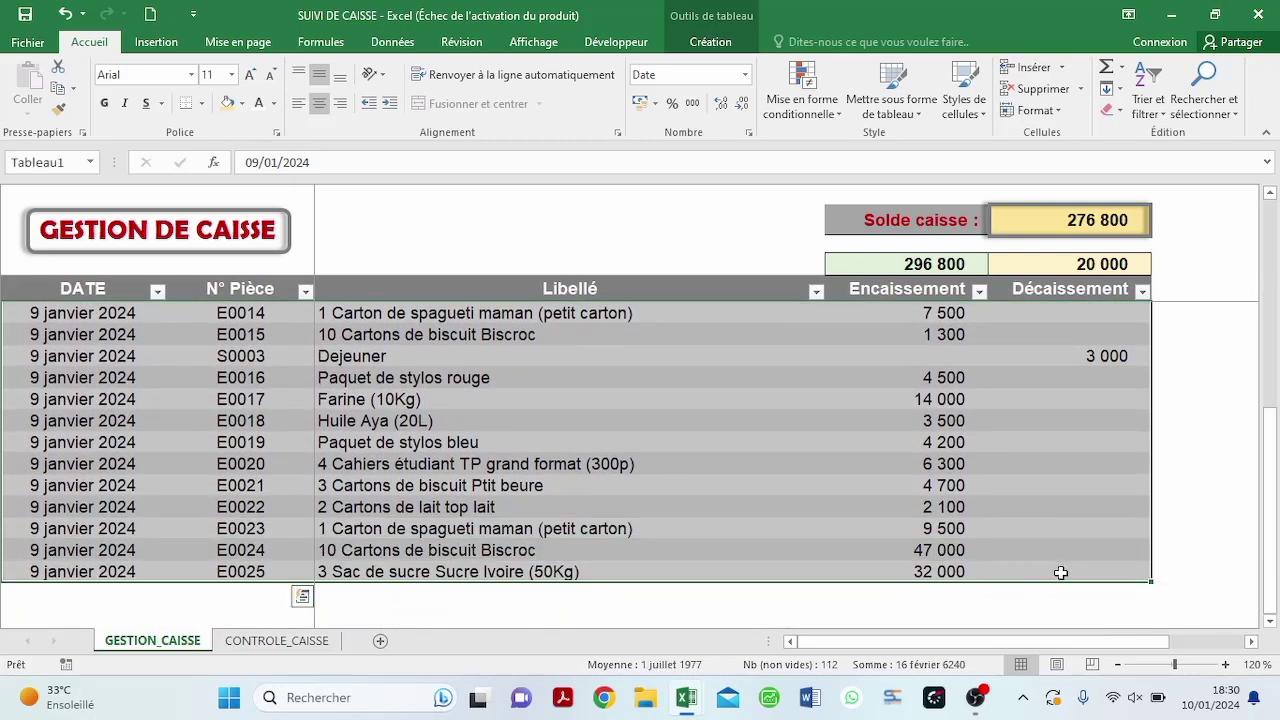
{"action": "right_click", "coordinate": [1061, 572]}
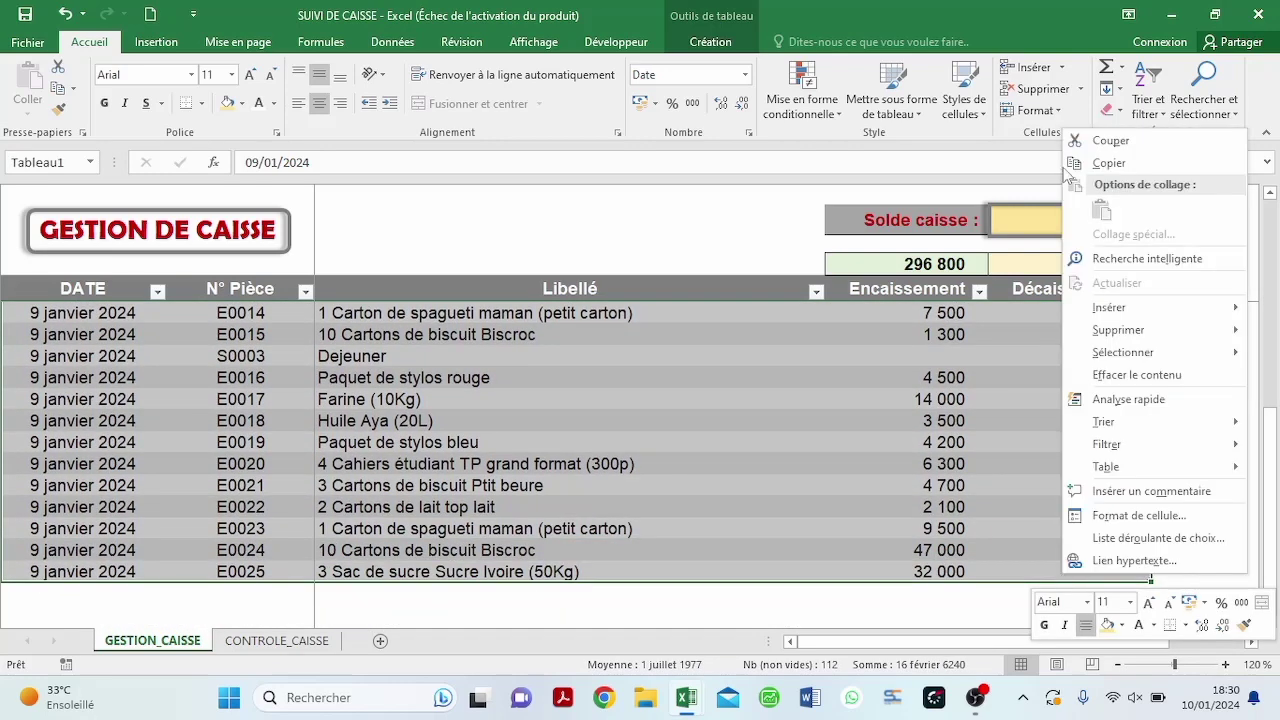
{"action": "left_click", "coordinate": [1136, 159]}
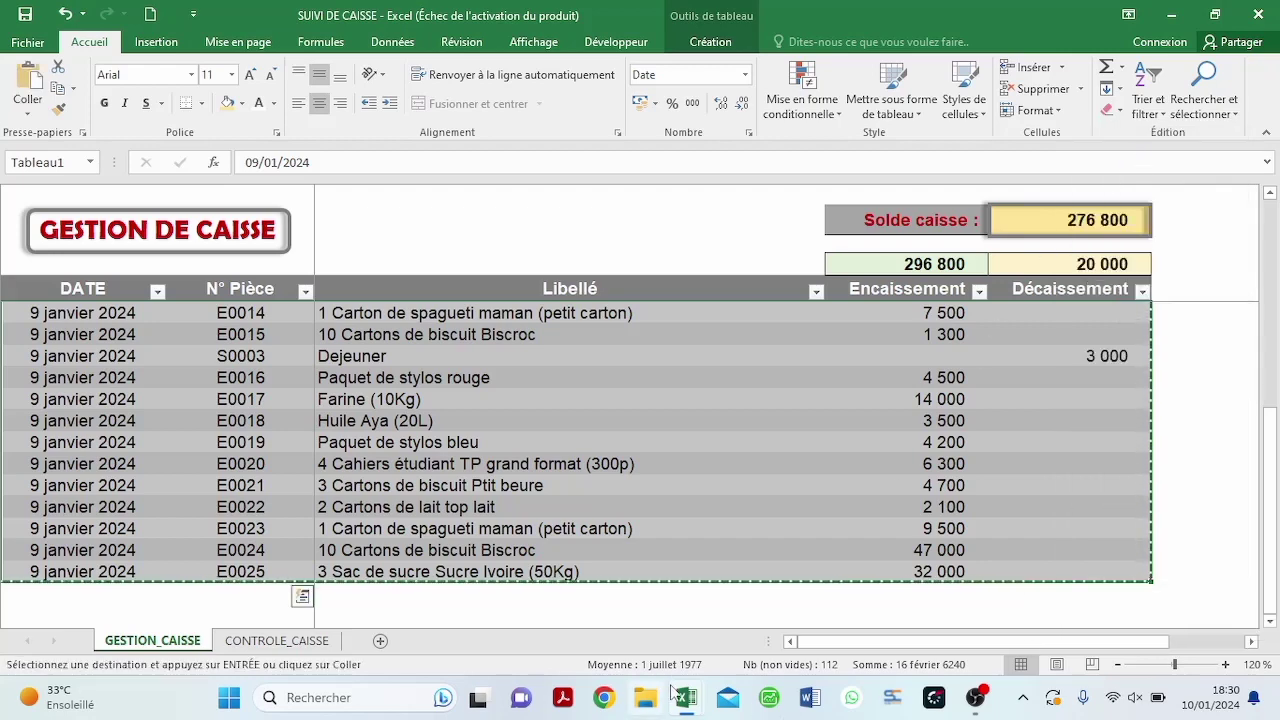
- Return to Classeur2 and paste the copied records as values only from A6, directly below the first table entry
{"action": "mouse_move", "coordinate": [684, 698]}
{"action": "left_click", "coordinate": [800, 642]}
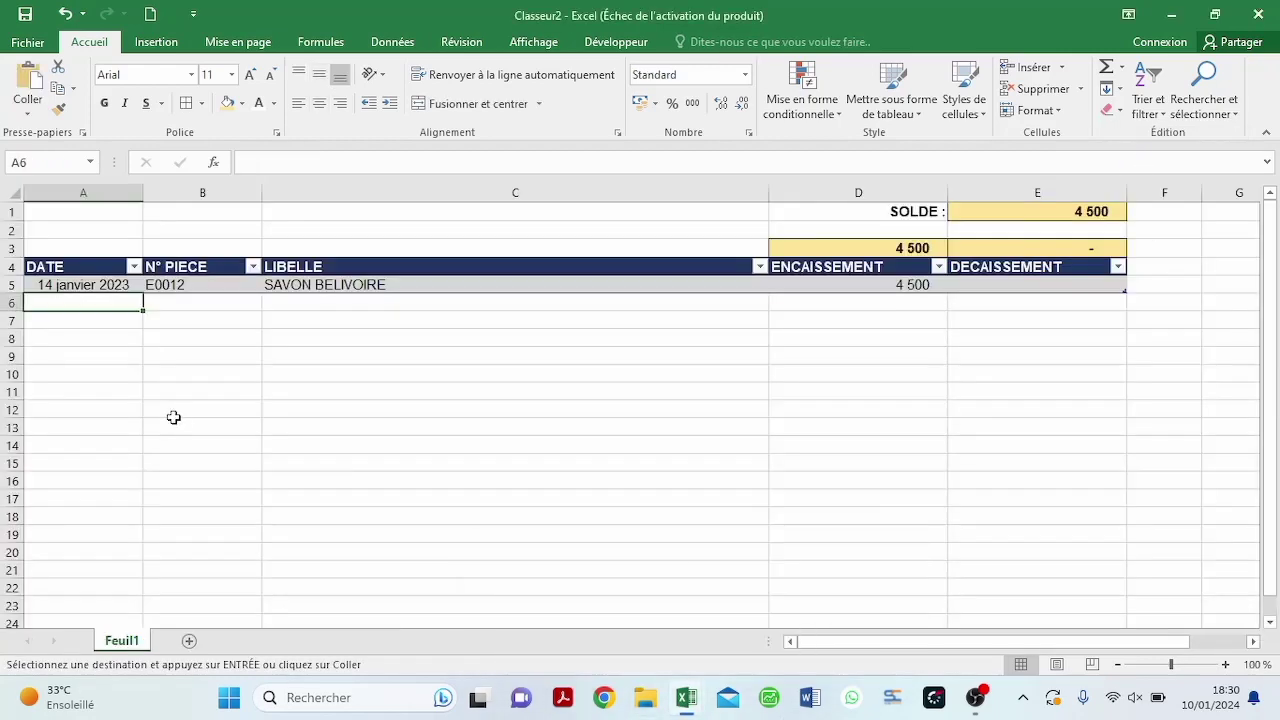
{"action": "right_click", "coordinate": [57, 299]}
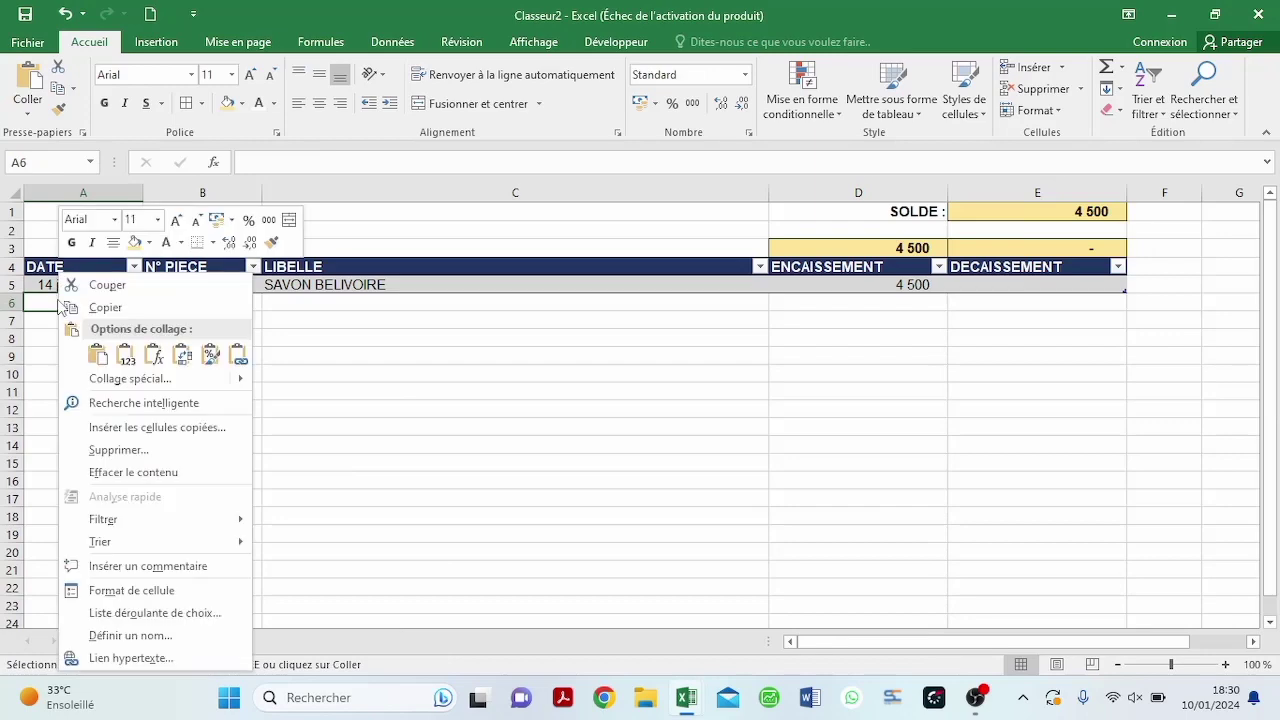
{"action": "left_click", "coordinate": [122, 352]}
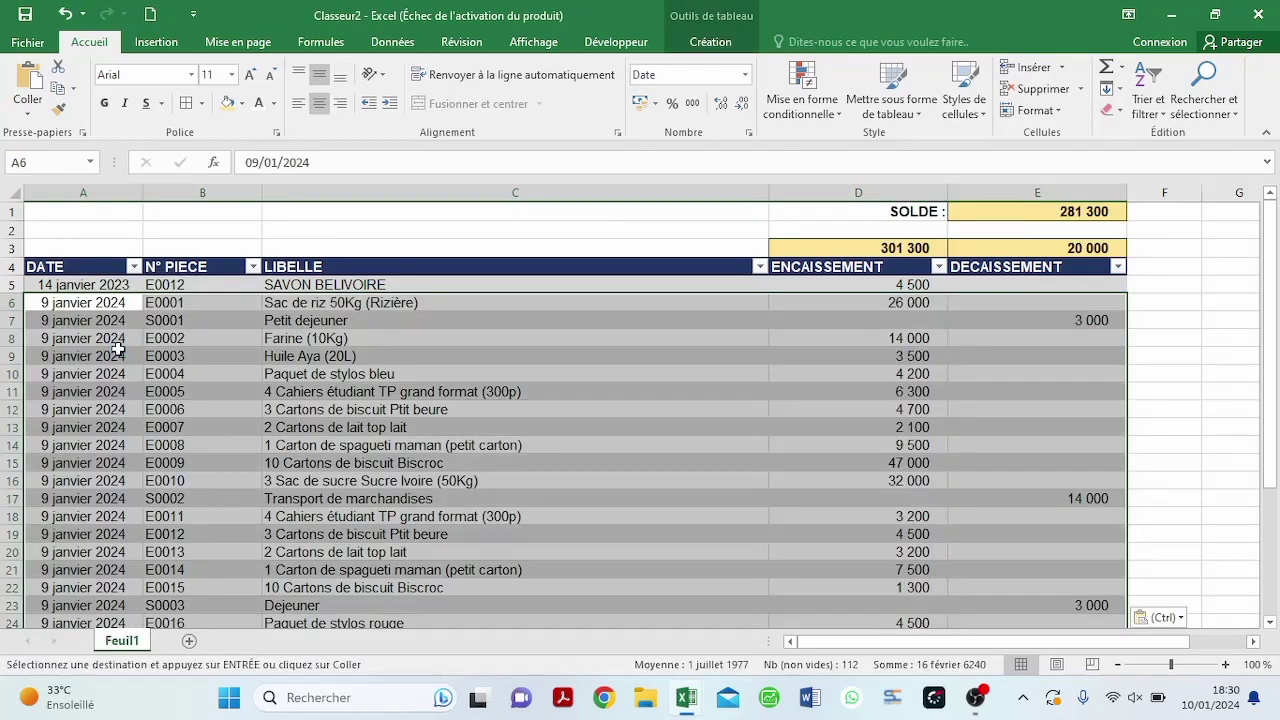
{"action": "left_click", "coordinate": [255, 371]}
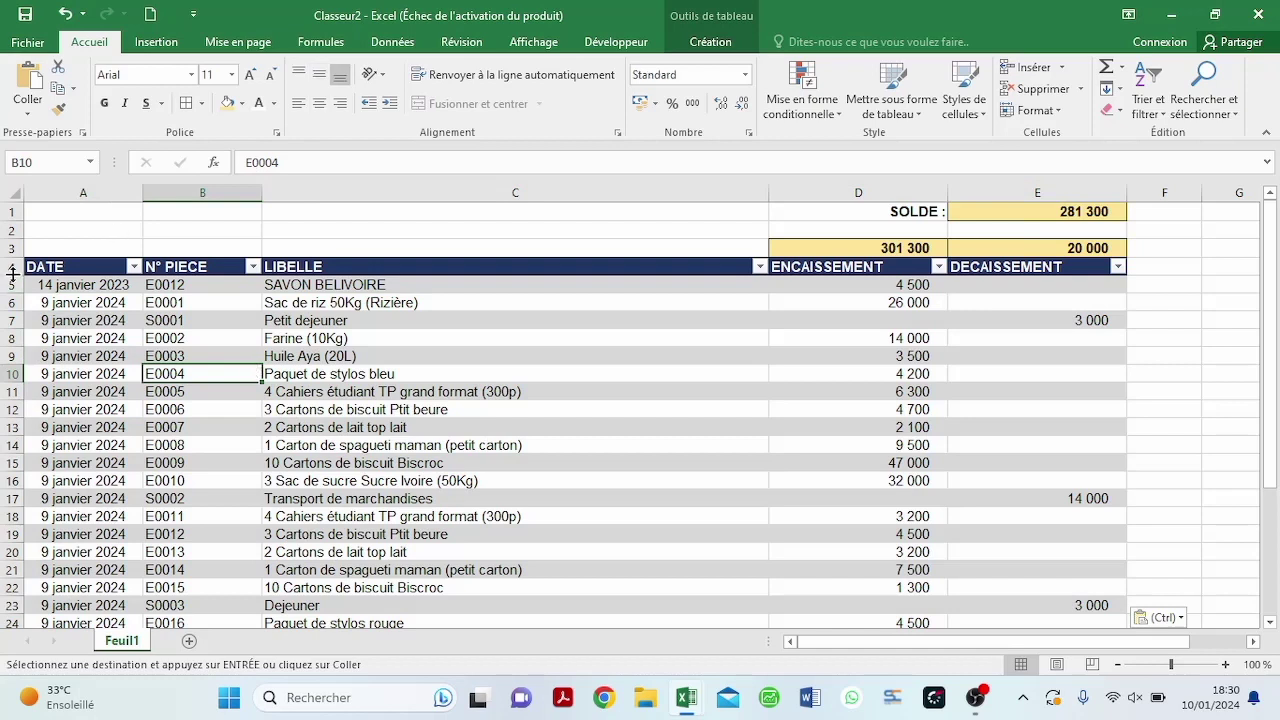
- Increase the height of the table's header row 4 slightly
{"action": "left_click_drag", "start_coordinate": [13, 275], "coordinate": [13, 277]}
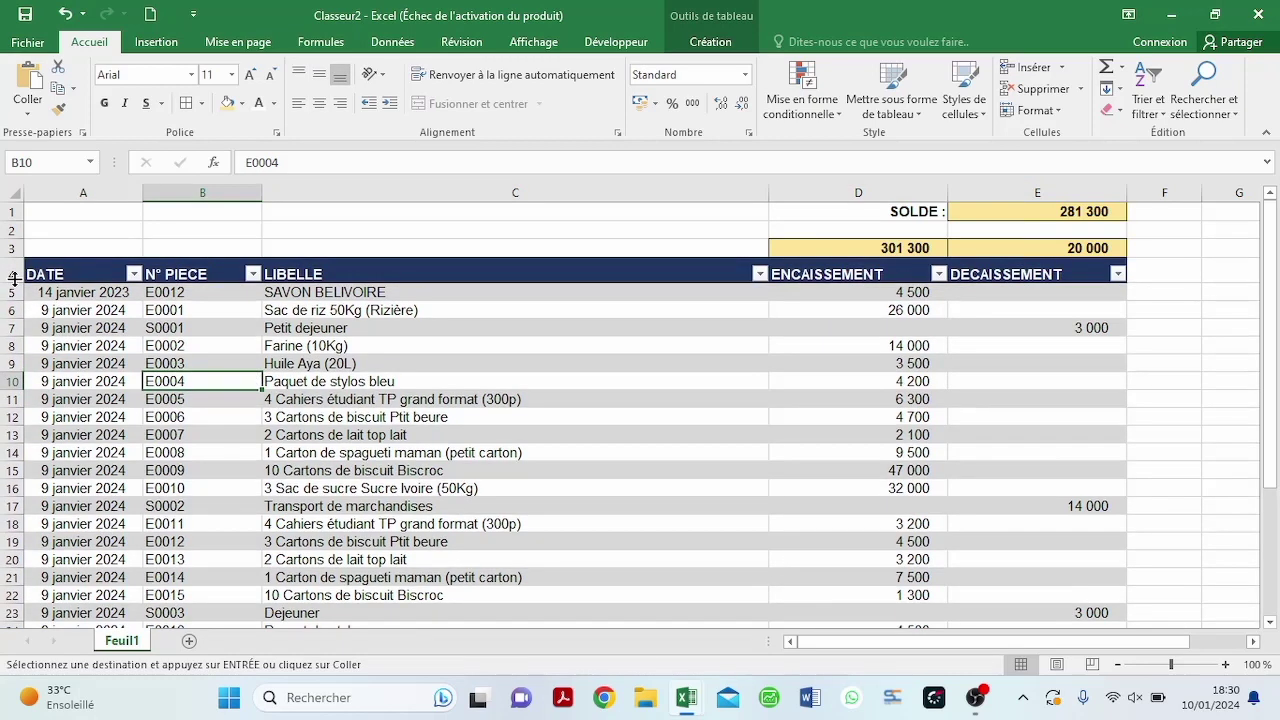
- Centre the table's header row 4 both vertically and horizontally
{"action": "left_click", "coordinate": [24, 275]}
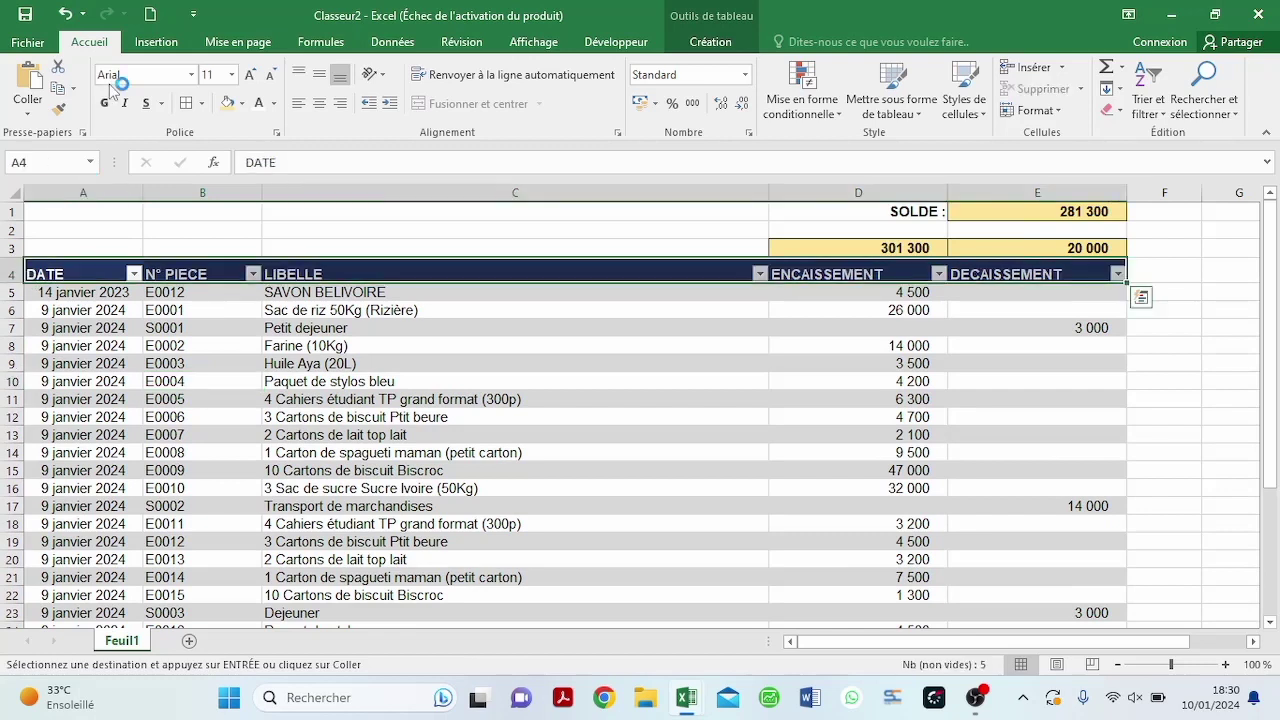
{"action": "left_click", "coordinate": [319, 78]}
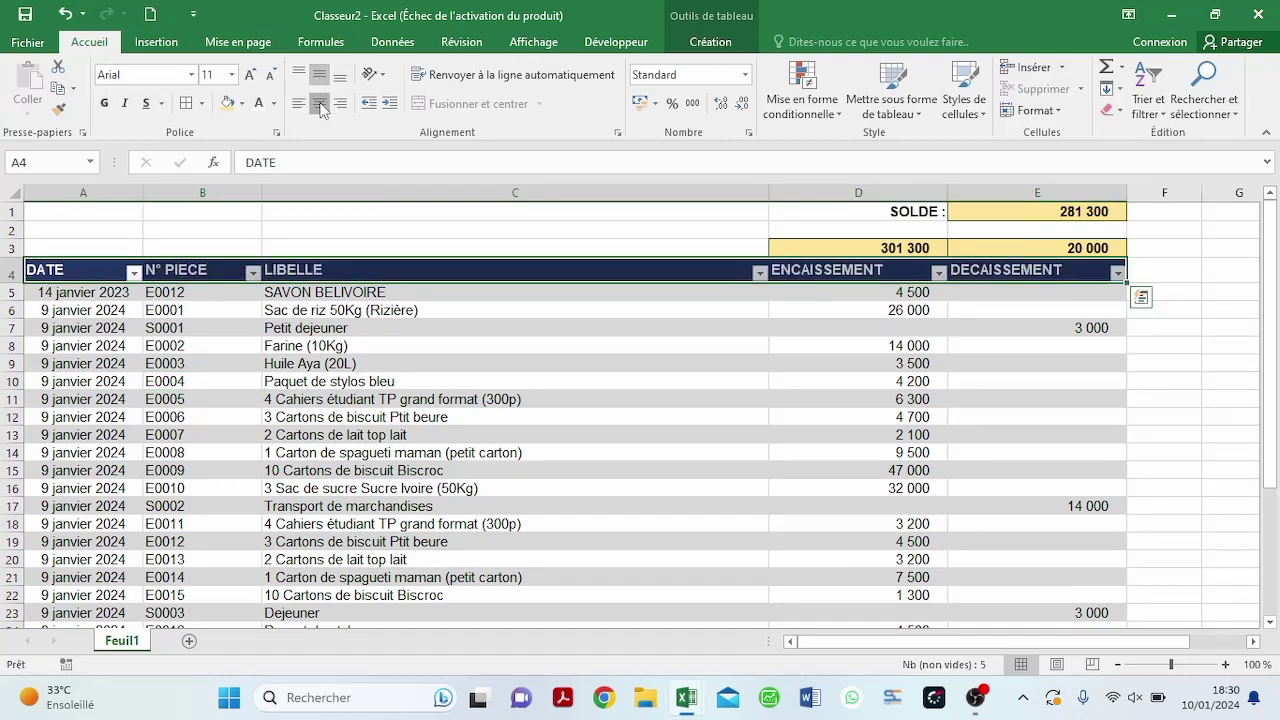
{"action": "left_click", "coordinate": [320, 104]}
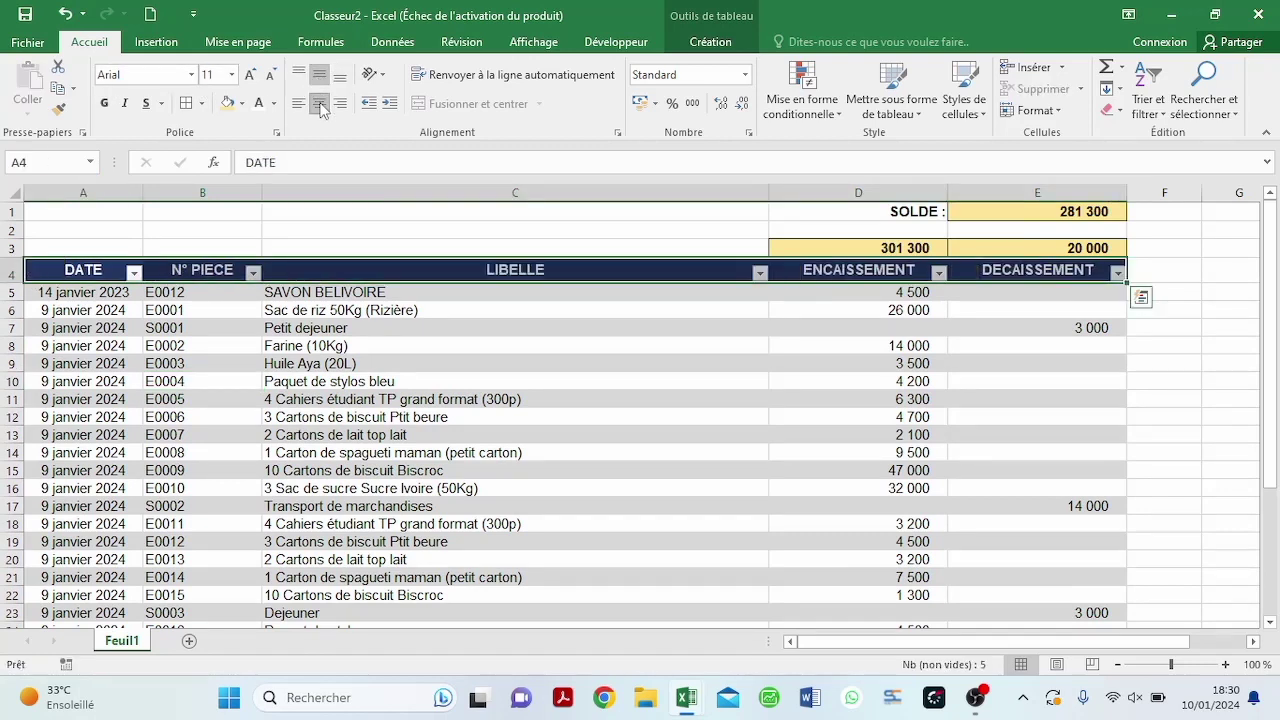
- Freeze the panes at cell C5 to lock rows 1 to 4 and columns A and B, and check by scrolling through the records
{"action": "left_click", "coordinate": [360, 296]}
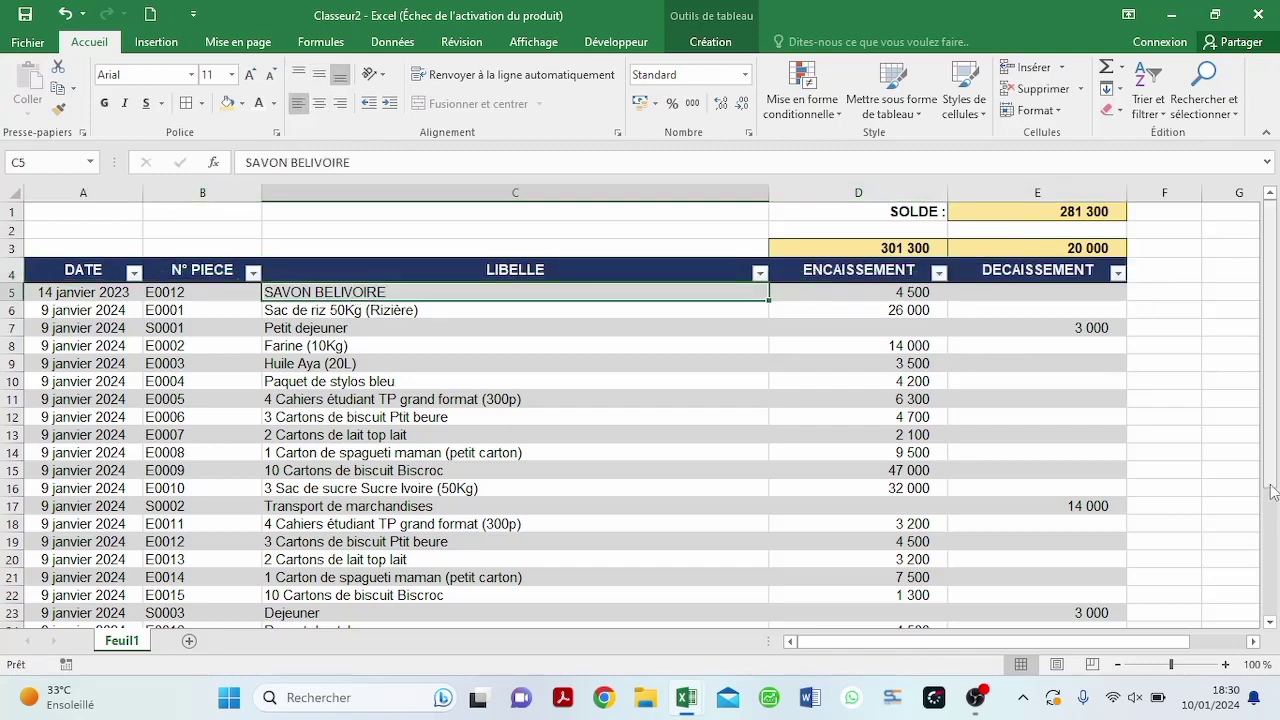
{"action": "scroll", "coordinate": [1267, 358], "scroll_direction": "down", "scroll_amount": 3}
{"action": "scroll", "coordinate": [1267, 358], "scroll_direction": "up", "scroll_amount": 3}
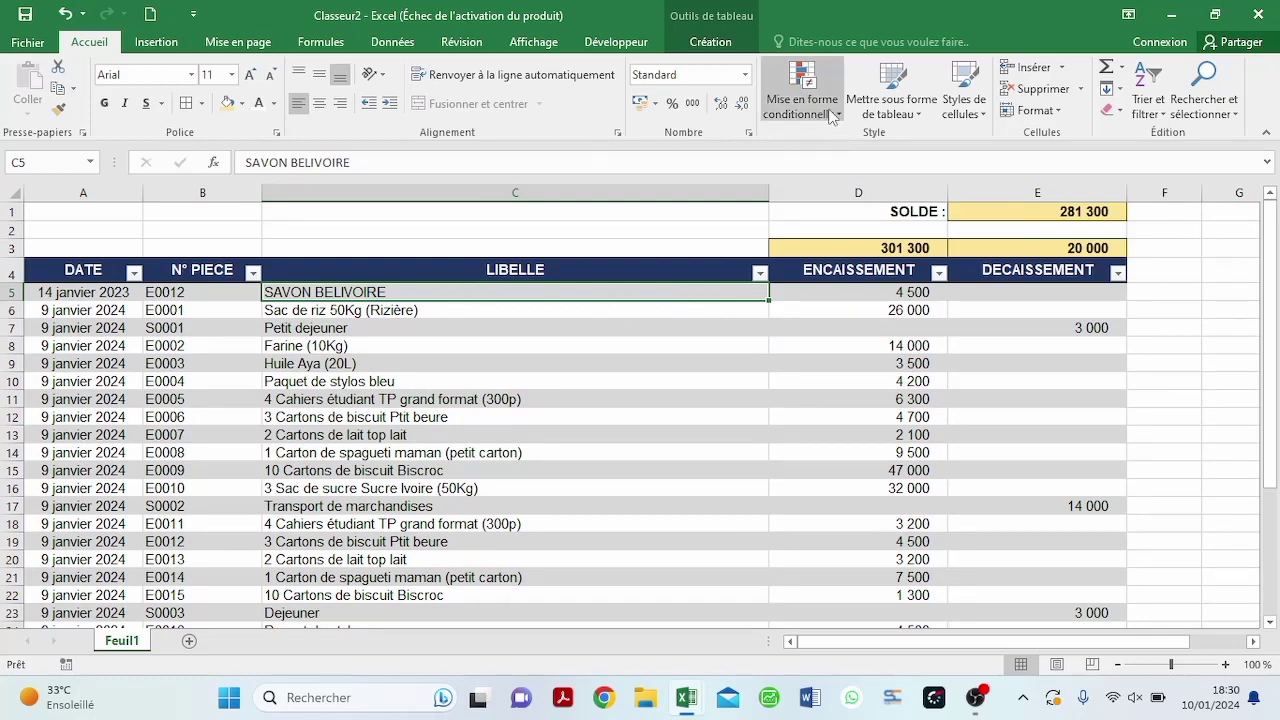
{"action": "left_click", "coordinate": [540, 41]}
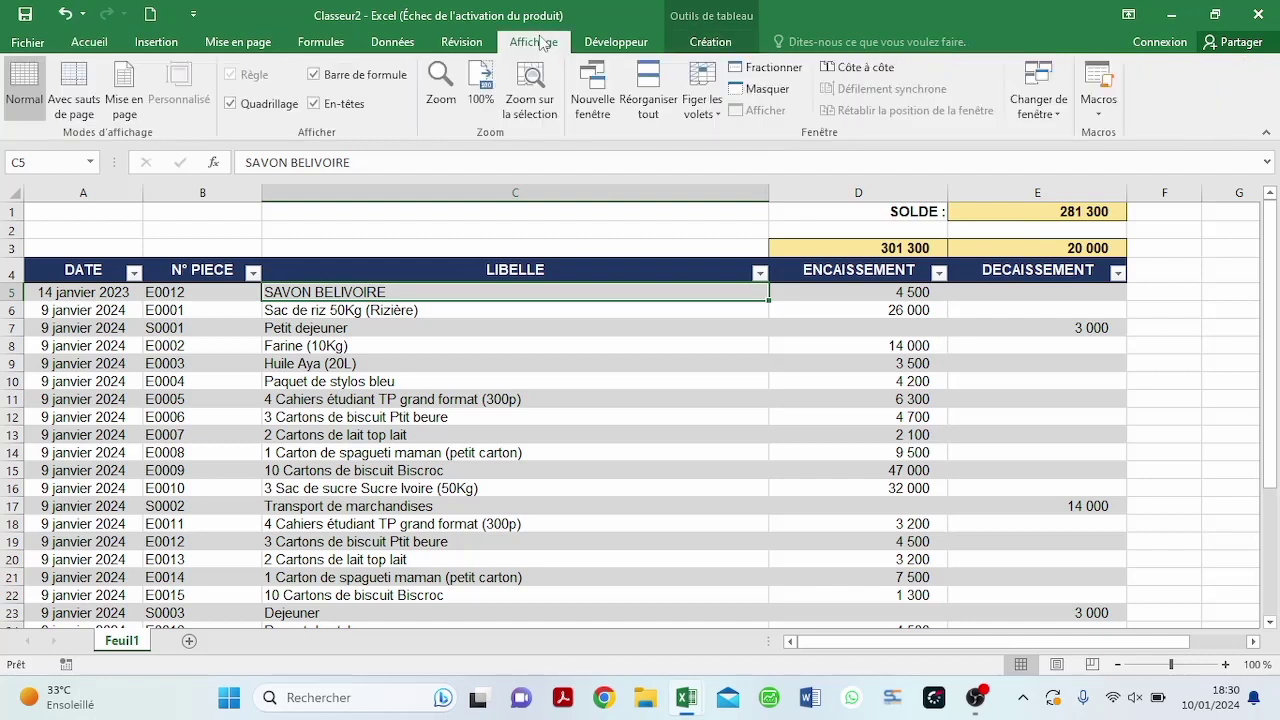
{"action": "left_click", "coordinate": [714, 114]}
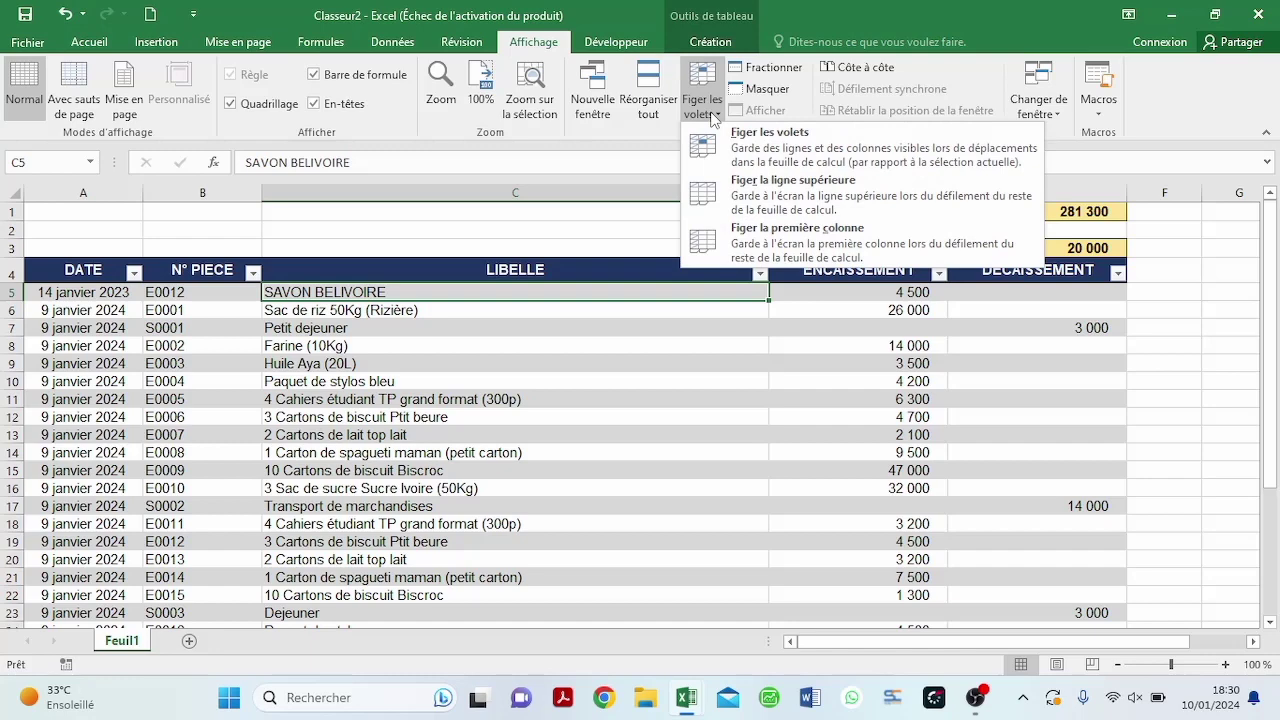
{"action": "left_click", "coordinate": [749, 141]}
{"action": "left_click", "coordinate": [742, 347]}
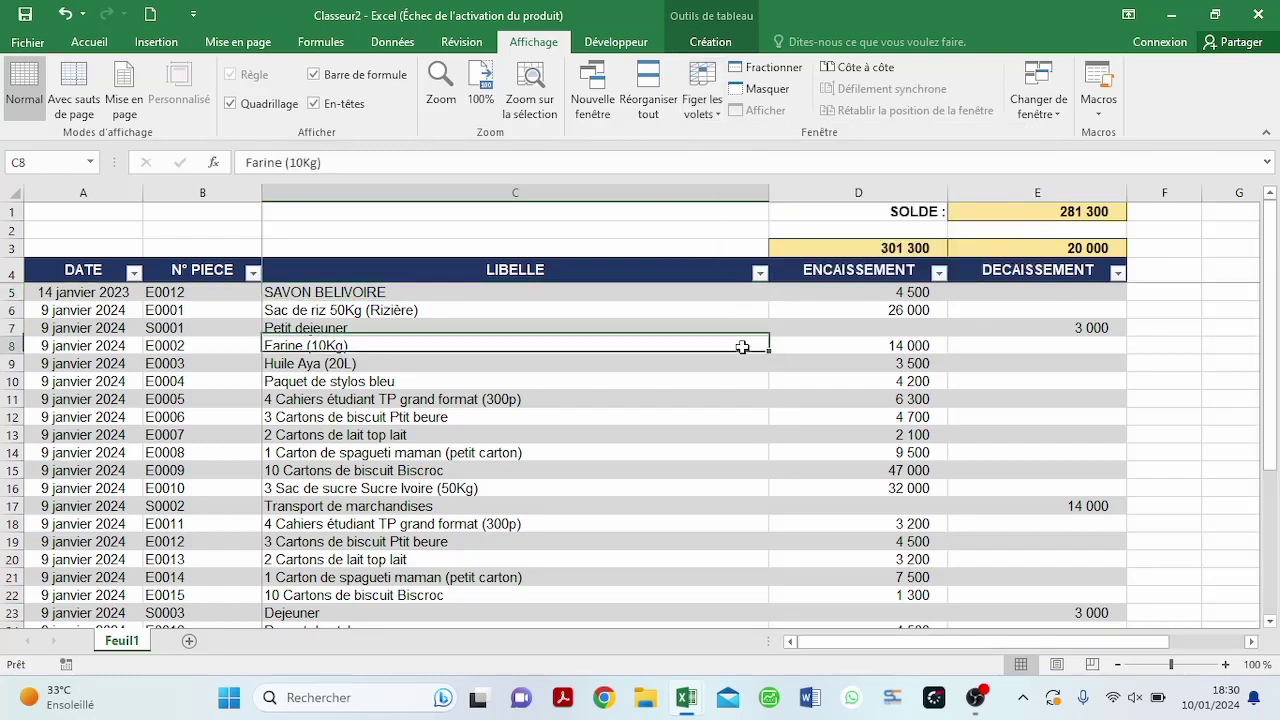
{"action": "left_click", "coordinate": [1270, 622]}
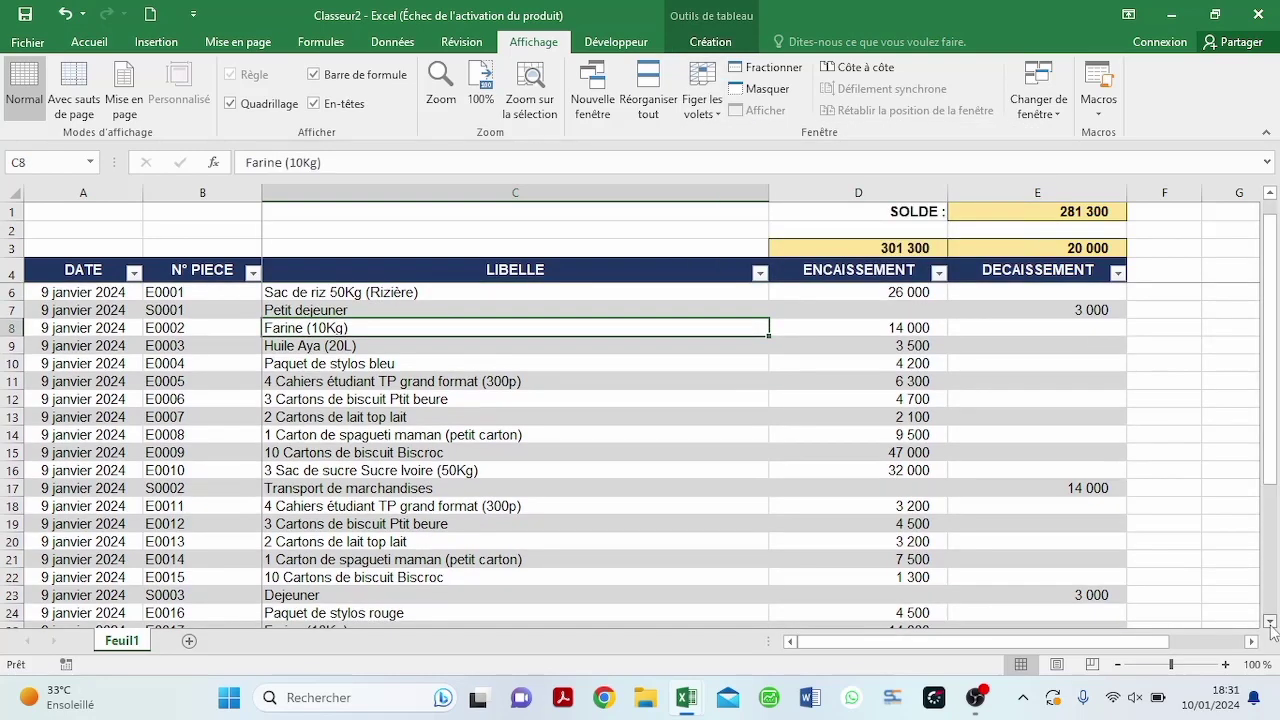
{"action": "left_click", "coordinate": [1270, 622]}
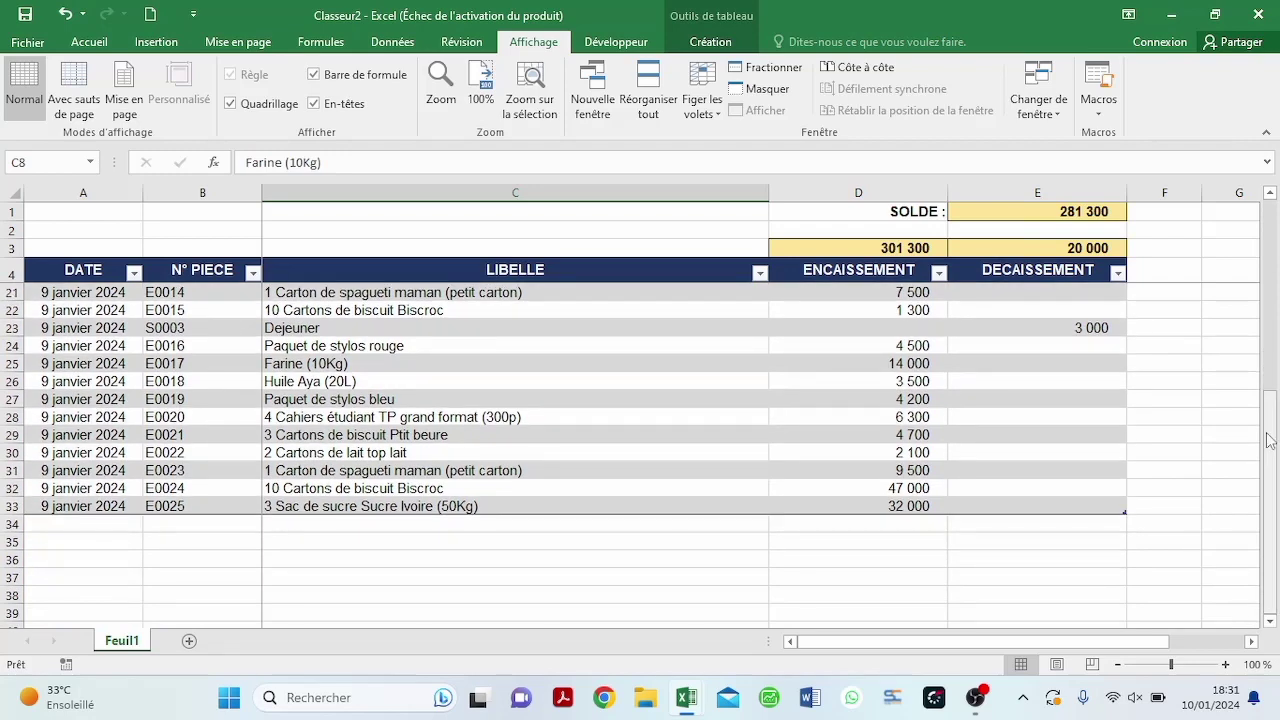
{"action": "left_click_drag", "start_coordinate": [1270, 440], "coordinate": [1270, 200]}
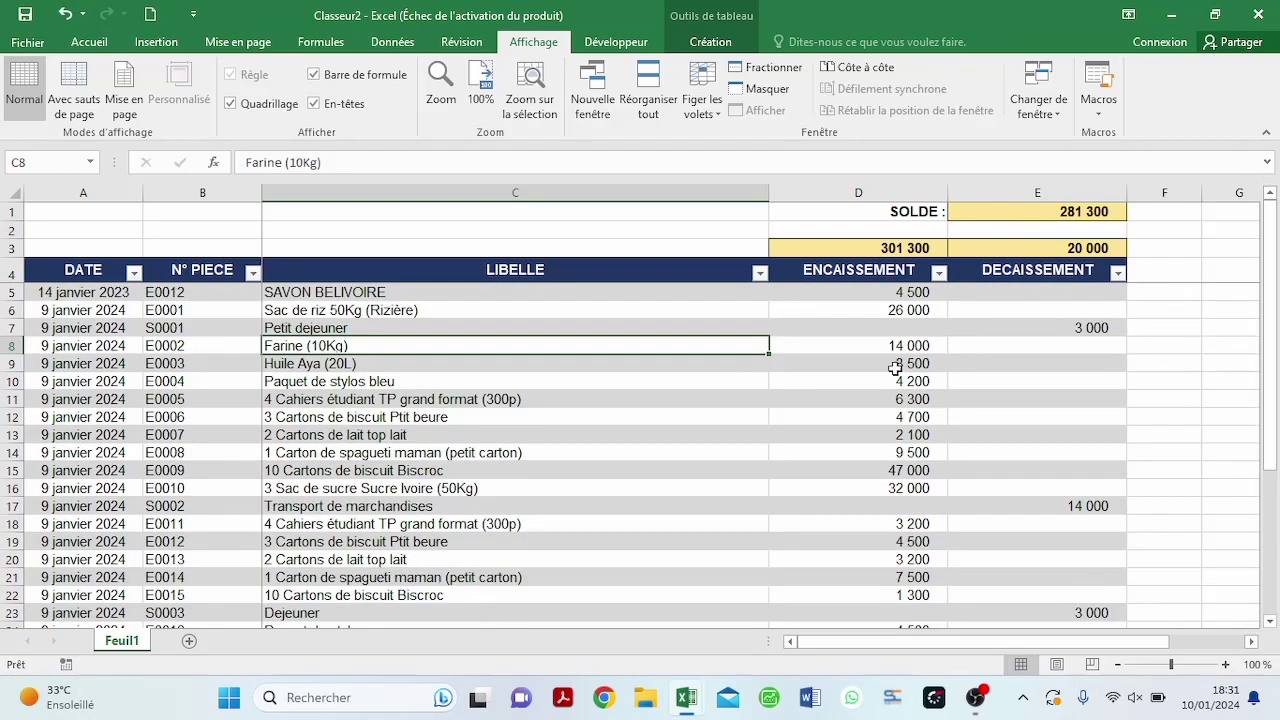
{"action": "left_click", "coordinate": [662, 448]}
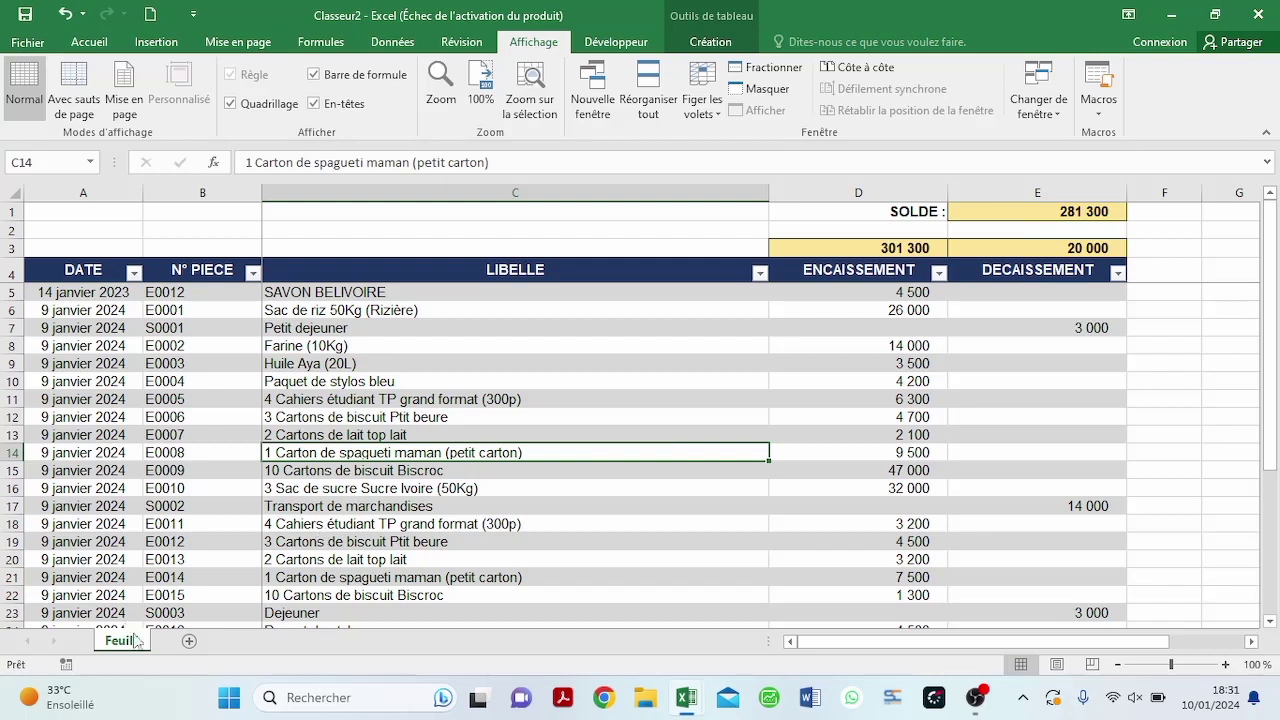
- Add a second worksheet, consult the CONTROLE_CAISSE sheet of the SUIVI DE CAISSE workbook as the model, and return to Classeur2
{"action": "left_click", "coordinate": [190, 642]}
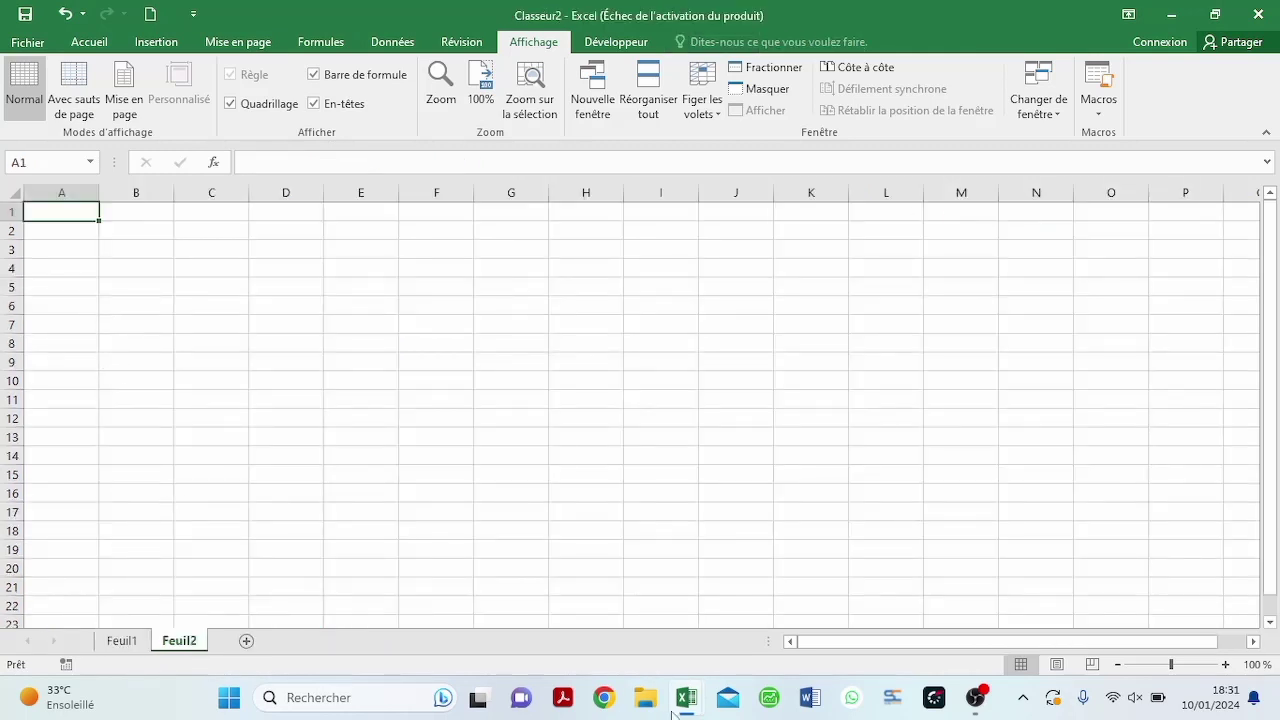
{"action": "mouse_move", "coordinate": [680, 710]}
{"action": "left_click", "coordinate": [607, 621]}
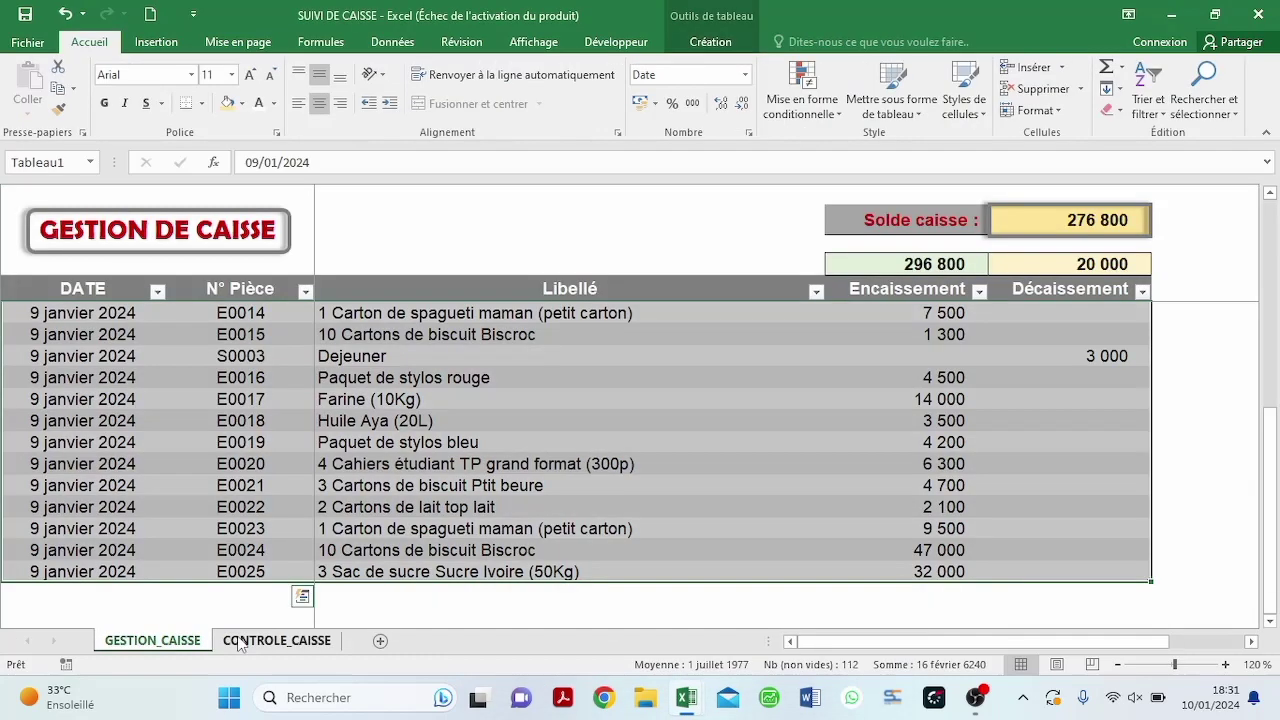
{"action": "left_click", "coordinate": [268, 642]}
{"action": "left_click", "coordinate": [247, 406]}
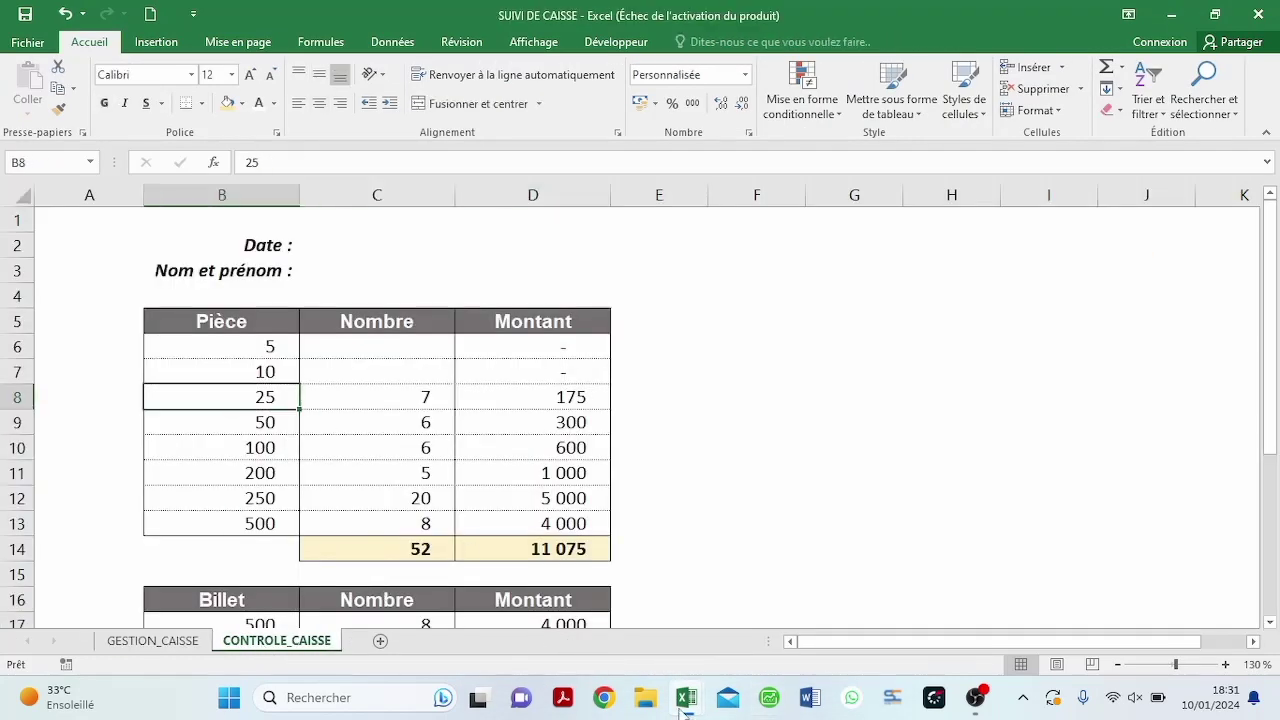
{"action": "mouse_move", "coordinate": [686, 708]}
{"action": "left_click", "coordinate": [803, 585]}
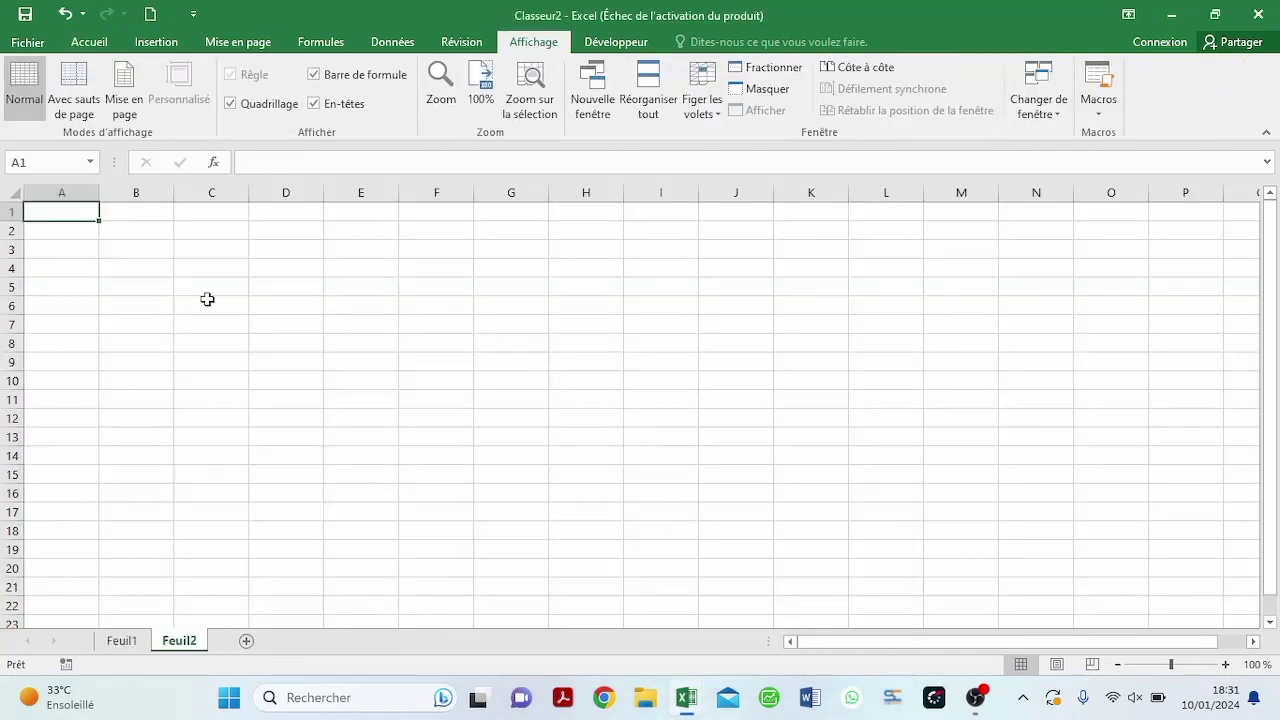
- Enter the column heading TYPE DE PIECE in cell B6 of Feuil2
{"action": "left_click", "coordinate": [131, 306]}
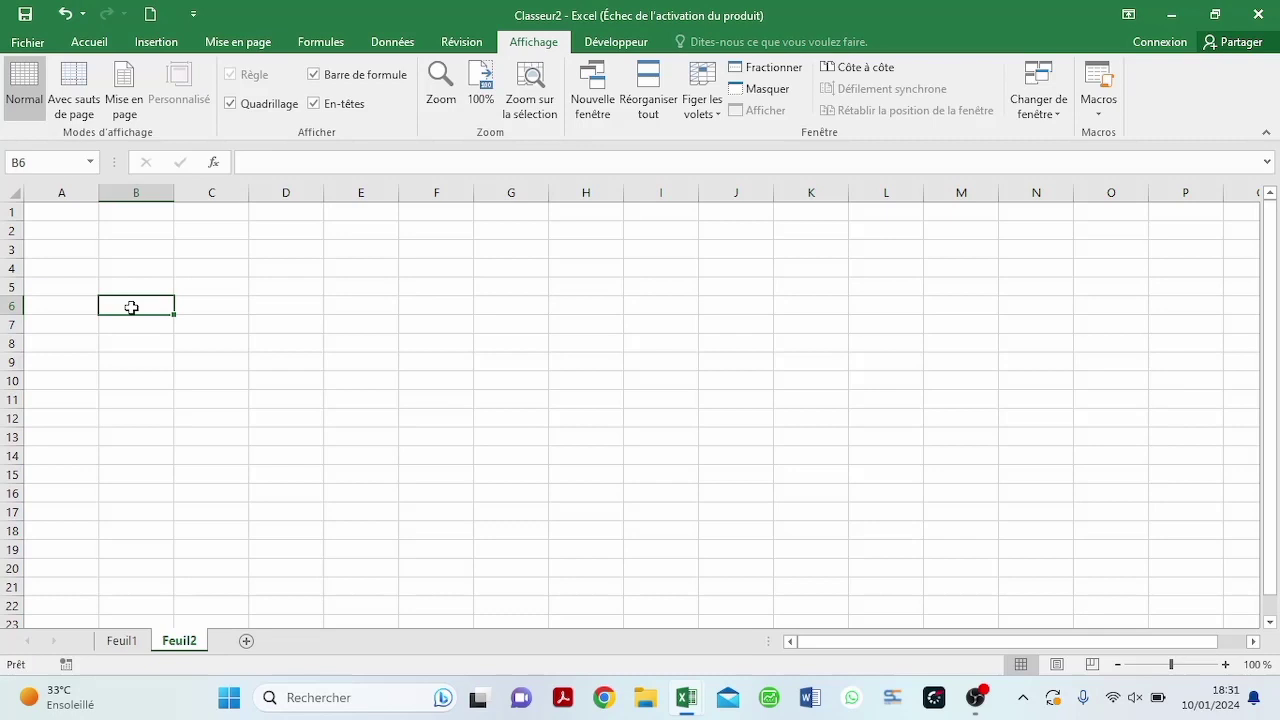
{"action": "type", "text": "PE D"}
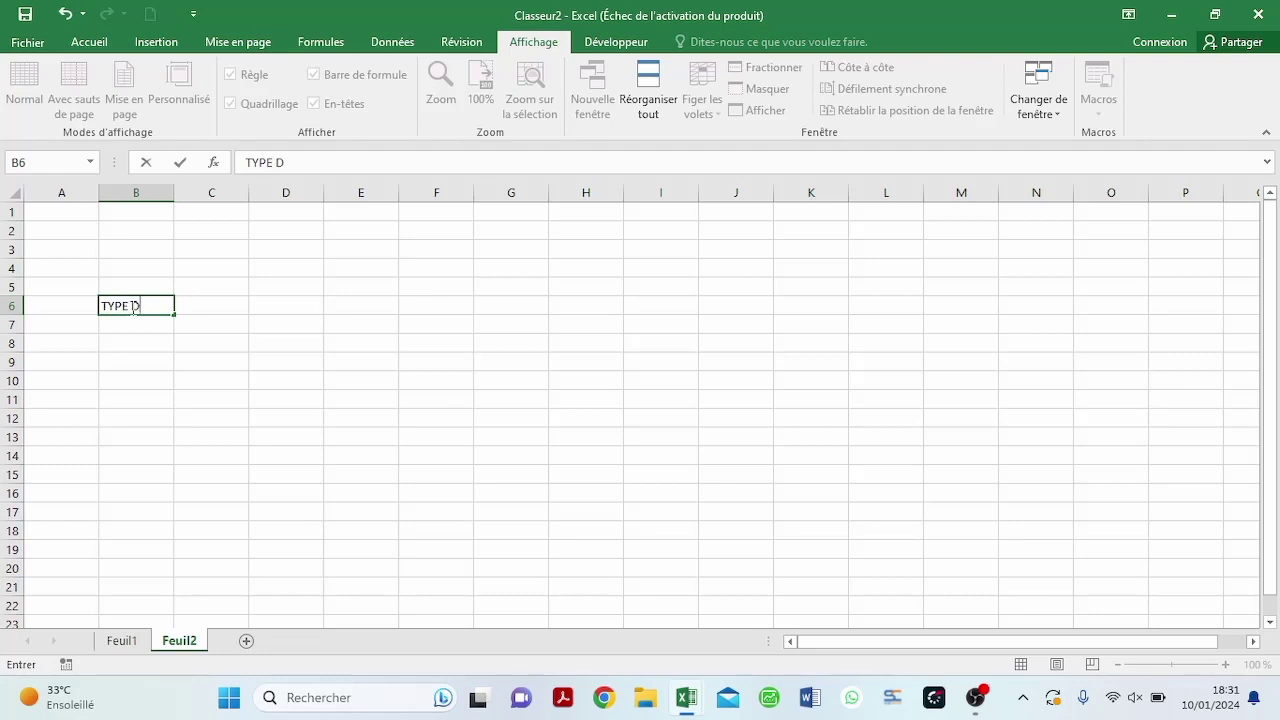
{"action": "type", "text": "YPE DE PIECE"}
{"action": "key", "text": "Return"}
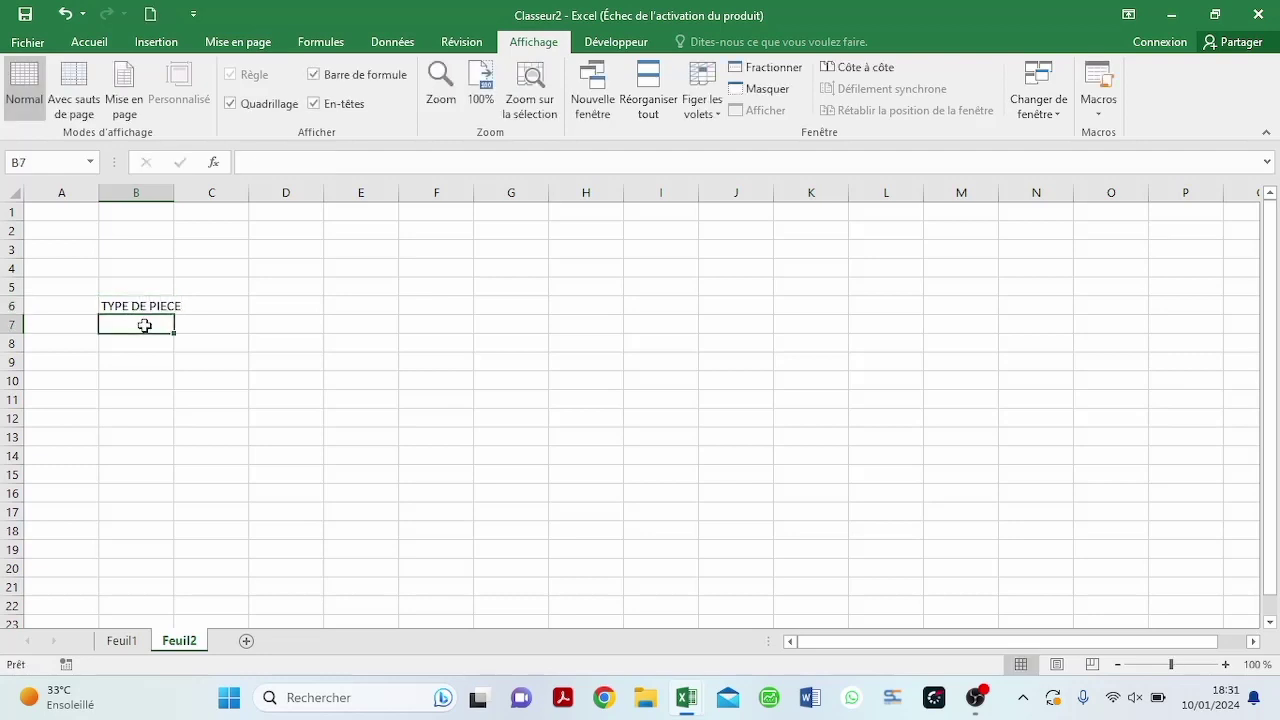
- List the coin denominations 5, 10, 25, 50, 100, 200, 250 and 500 in cells B7 to B14
{"action": "type", "text": "5"}
{"action": "key", "text": "Return"}
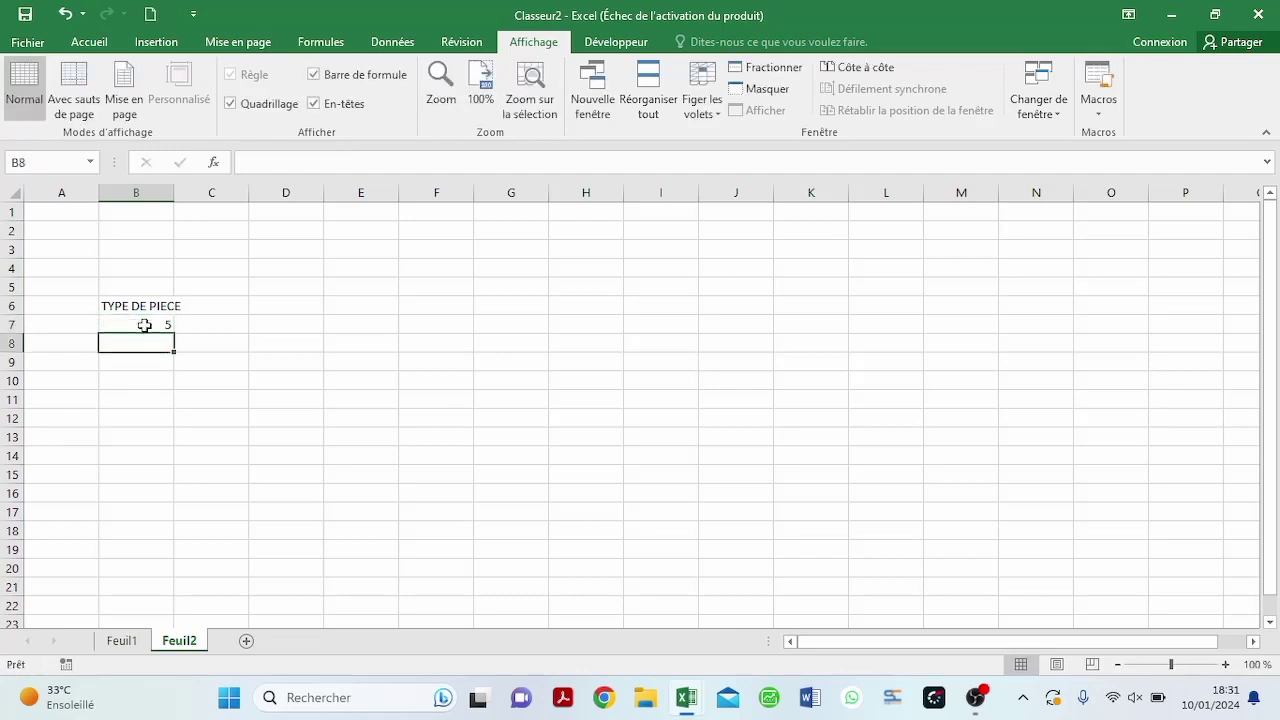
{"action": "type", "text": "10"}
{"action": "key", "text": "Return"}
{"action": "type", "text": "25"}
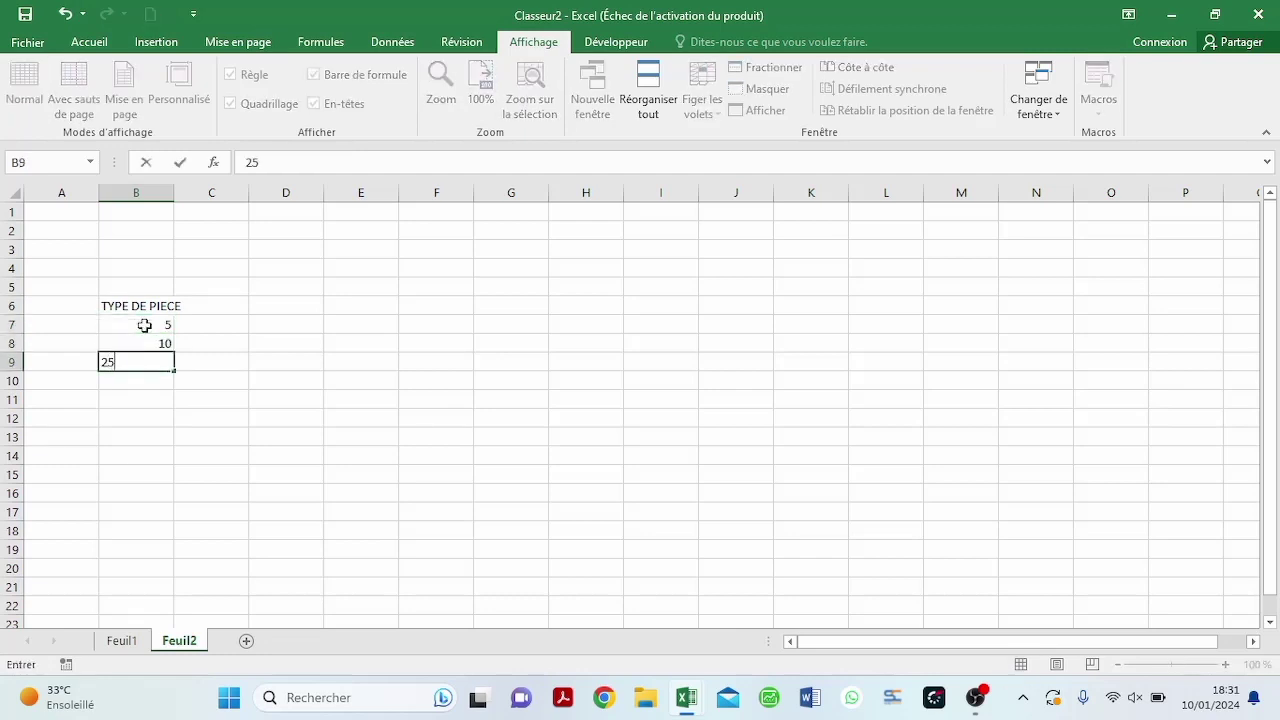
{"action": "key", "text": "Return"}
{"action": "type", "text": "50"}
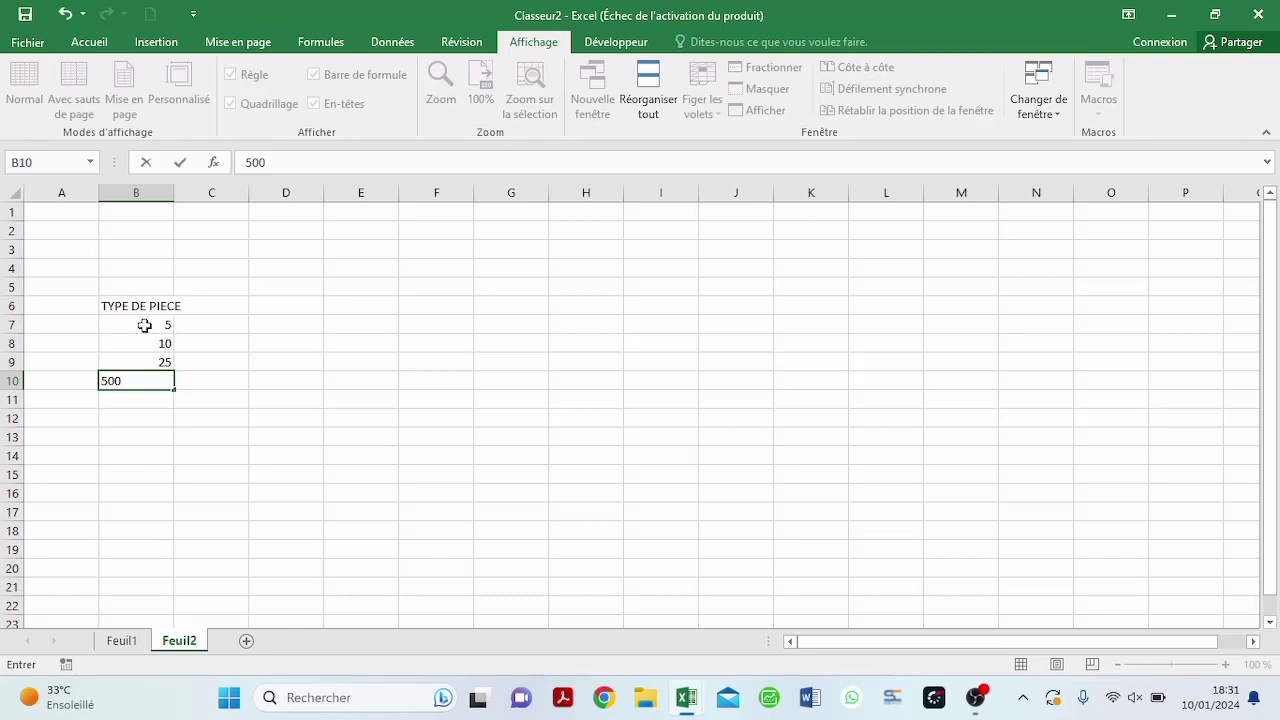
{"action": "type", "text": "0"}
{"action": "key", "text": "BackSpace"}
{"action": "key", "text": "Return"}
{"action": "type", "text": "100"}
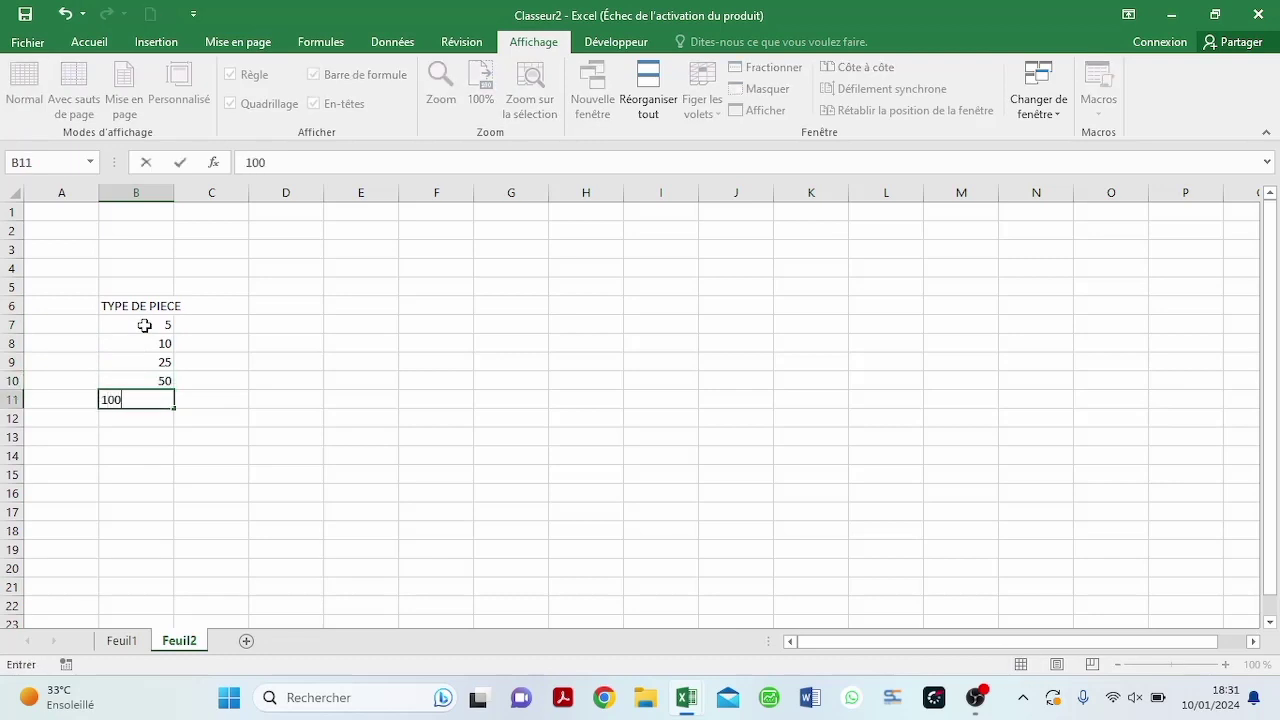
{"action": "key", "text": "Return"}
{"action": "type", "text": "200"}
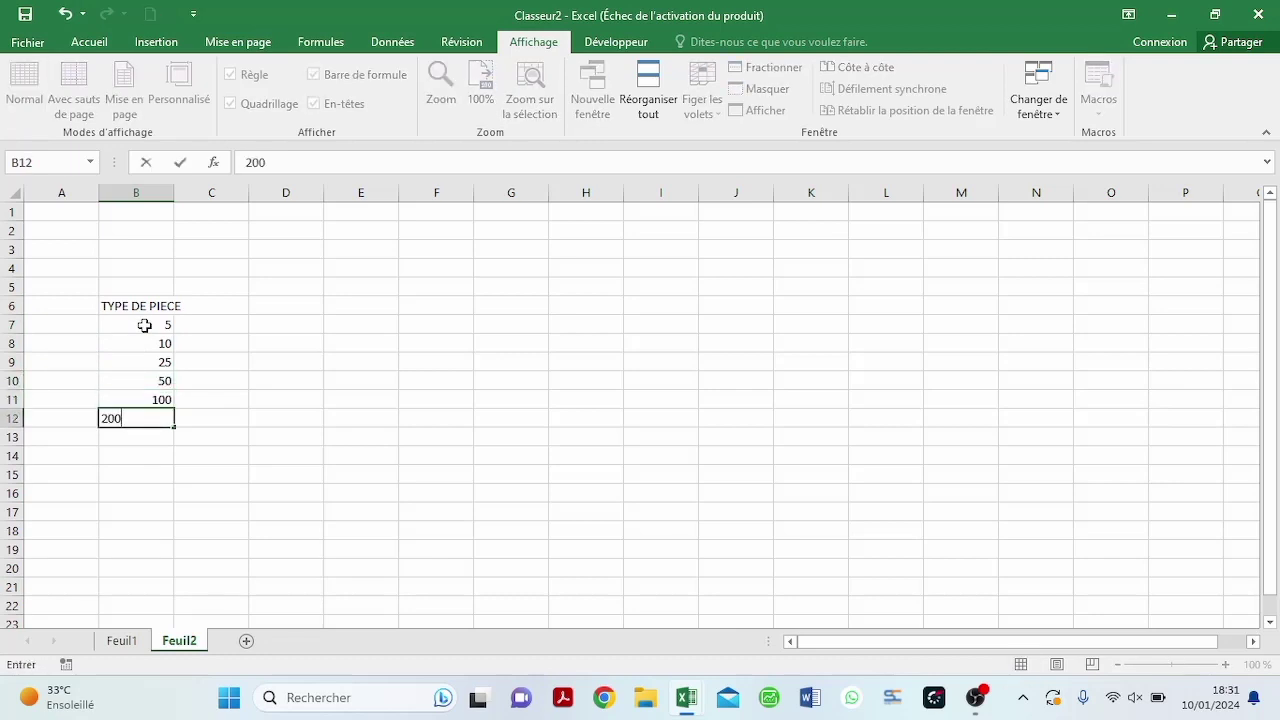
{"action": "key", "text": "Return"}
{"action": "type", "text": "250"}
{"action": "key", "text": "Return"}
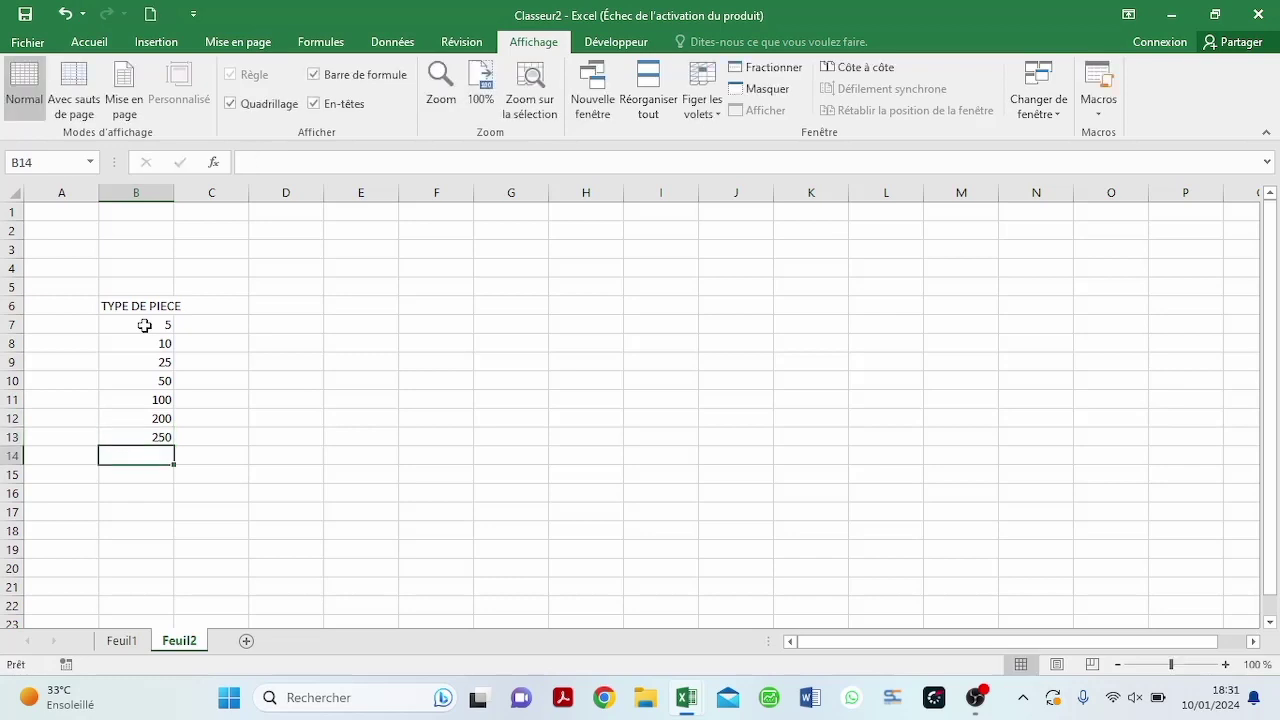
{"action": "type", "text": "500"}
{"action": "left_click", "coordinate": [205, 391]}
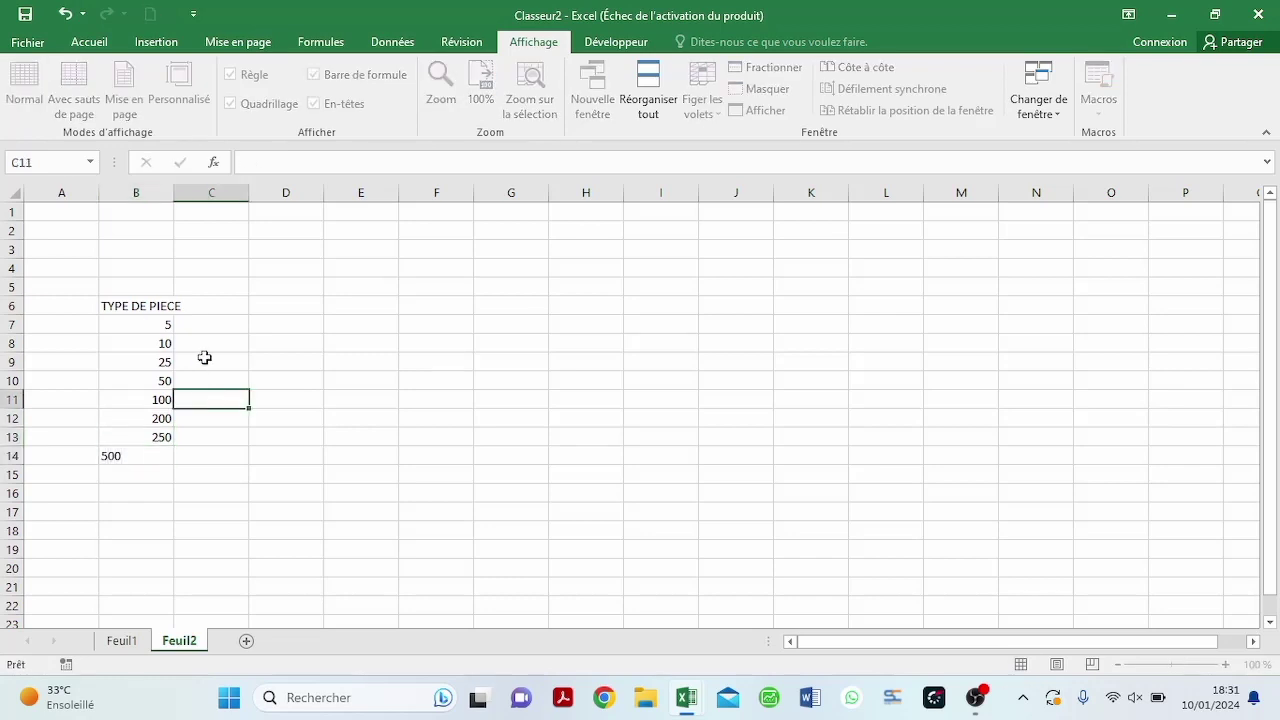
- Add the column headings NOMBRE in C6 and MONTANT in D6
{"action": "left_click", "coordinate": [220, 313]}
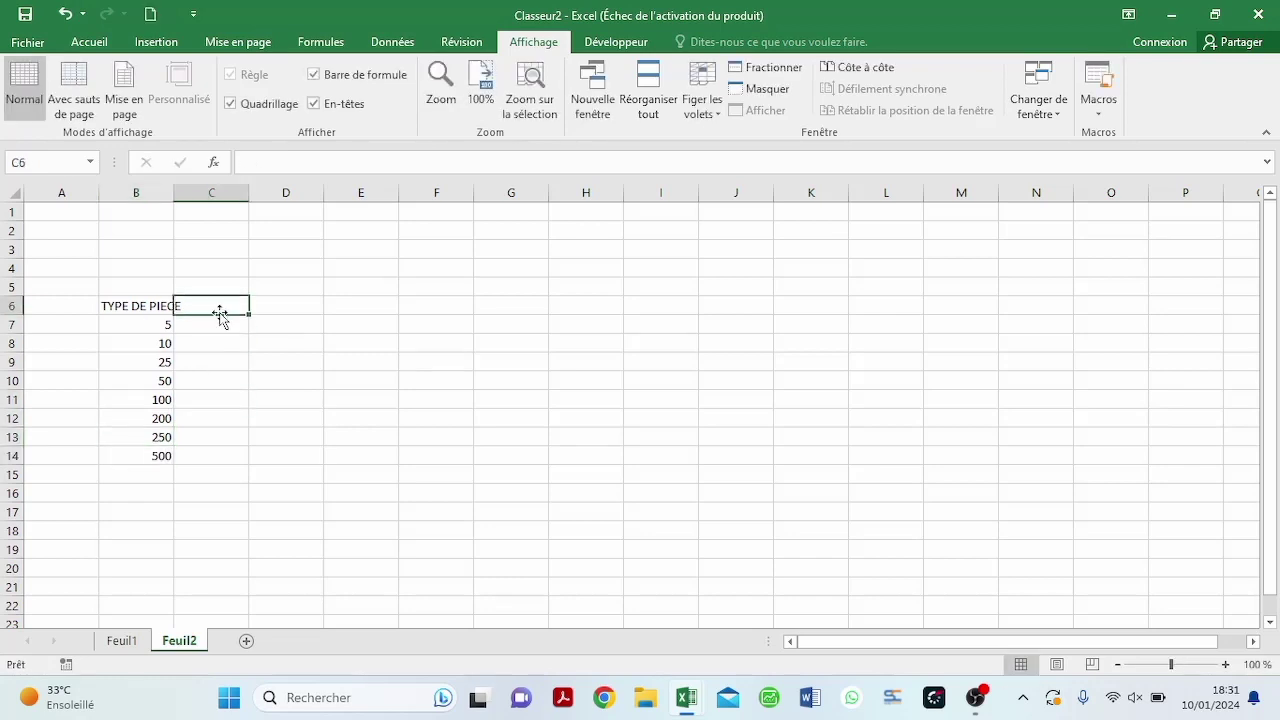
{"action": "type", "text": "NOMBRE"}
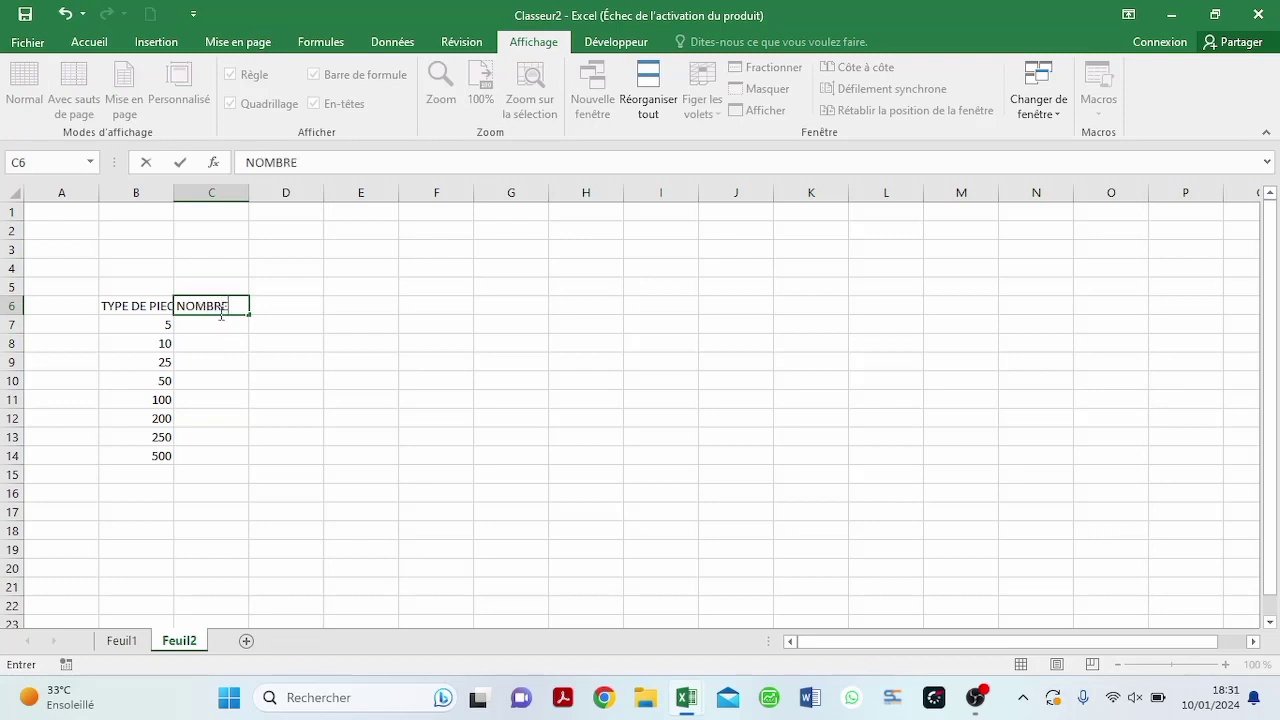
{"action": "left_click", "coordinate": [264, 306]}
{"action": "type", "text": "MONTANT"}
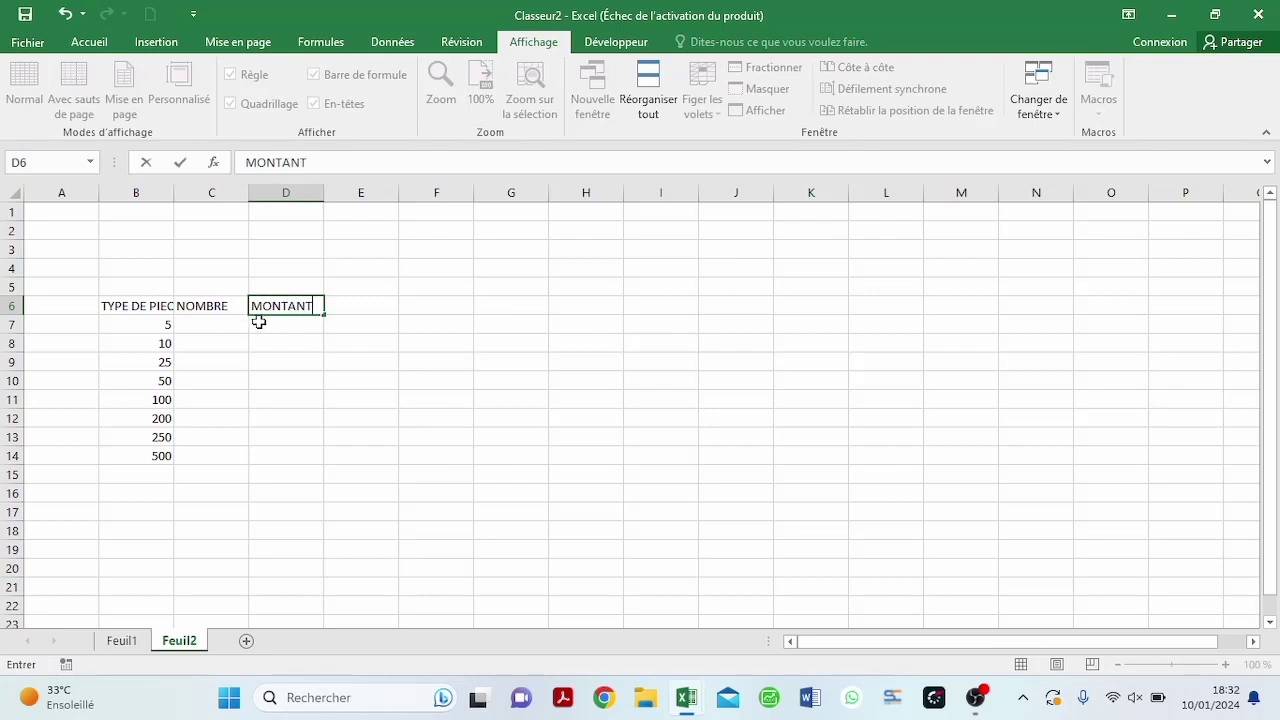
- Fill the MONTANT cells D7 to D14 at once with the formula =B7*C7, multiplying each denomination by its count
{"action": "left_click_drag", "start_coordinate": [259, 322], "coordinate": [290, 452]}
{"action": "type", "text": "+"}
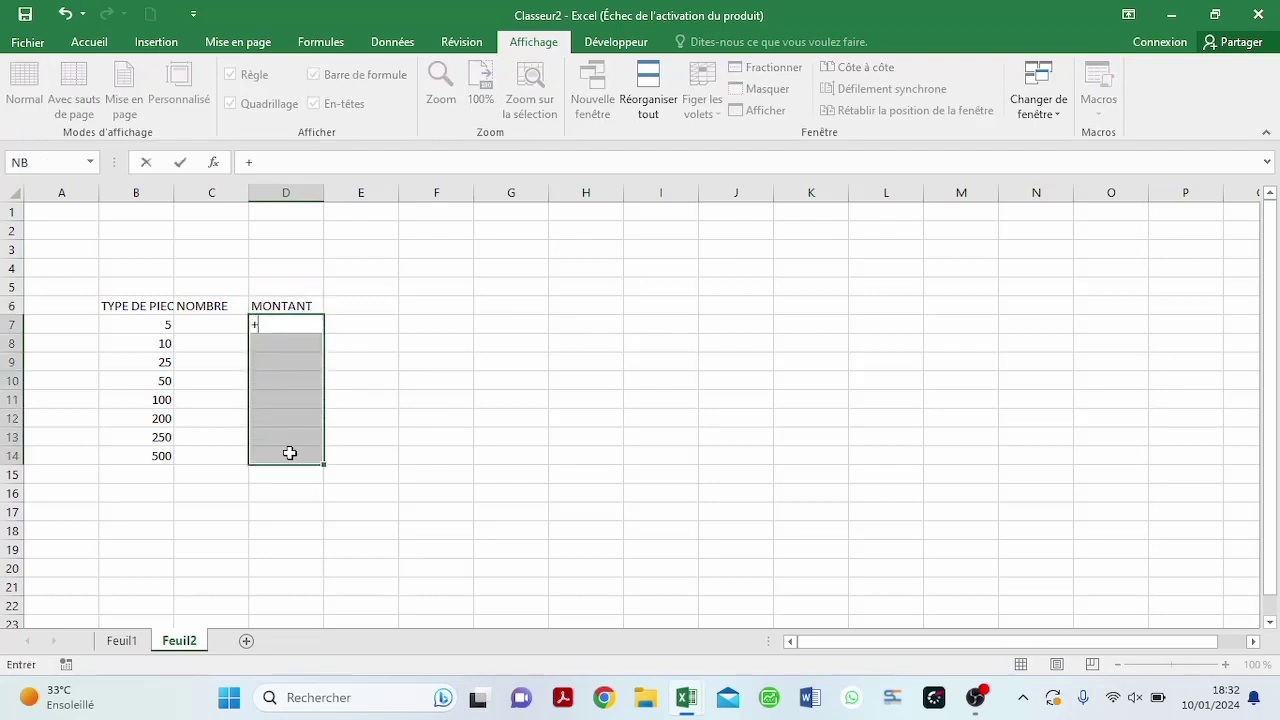
{"action": "type", "text": "="}
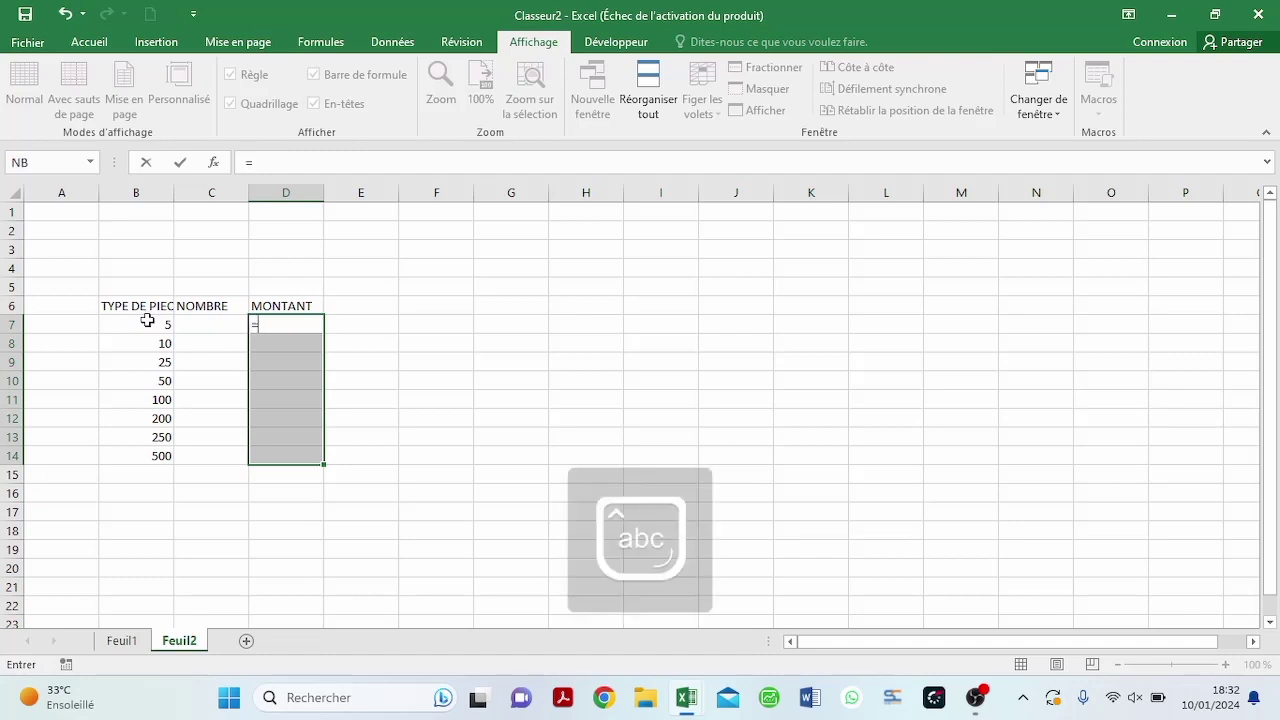
{"action": "left_click", "coordinate": [147, 320]}
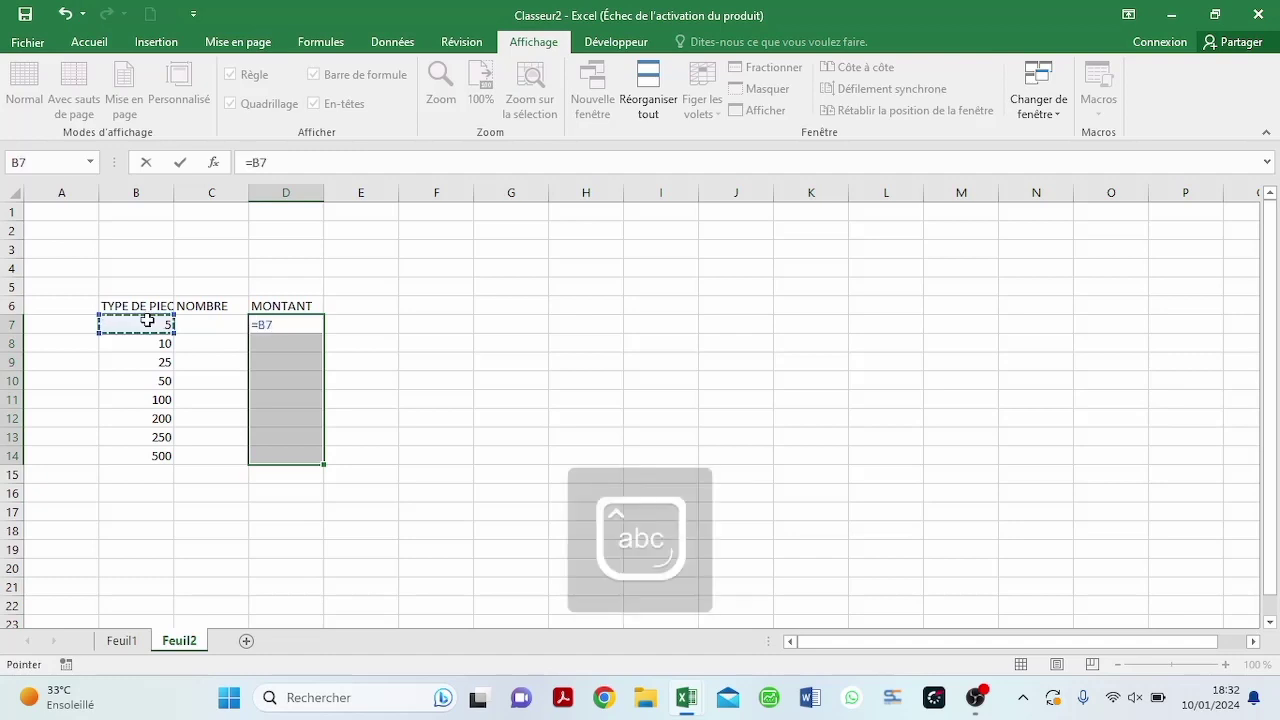
{"action": "type", "text": "*"}
{"action": "left_click", "coordinate": [204, 323]}
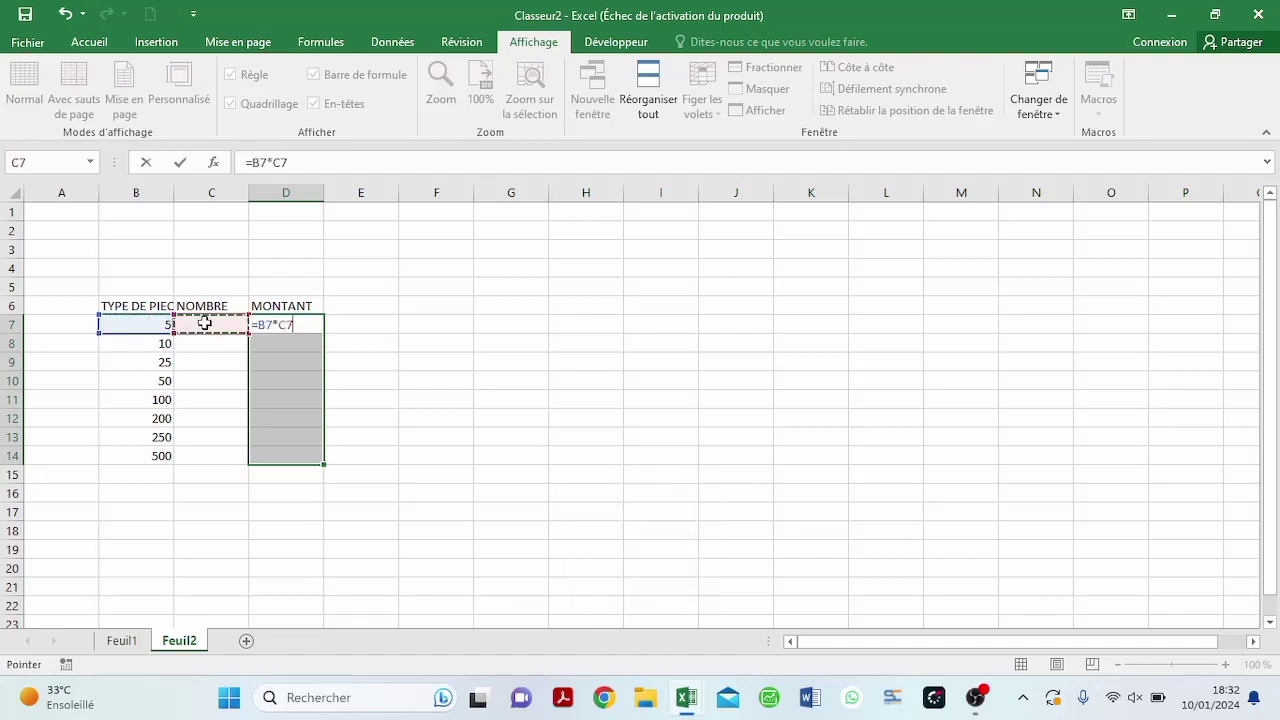
{"action": "key", "text": "ctrl+Return"}
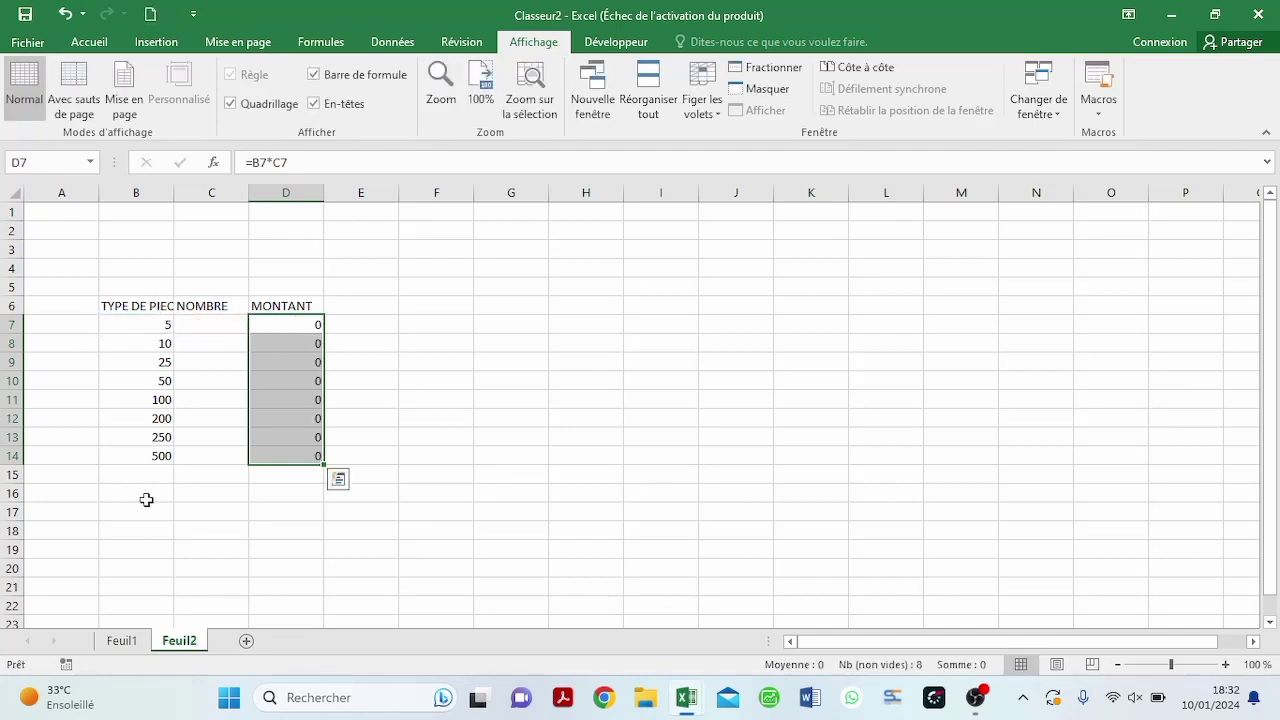
{"action": "left_click", "coordinate": [285, 476]}
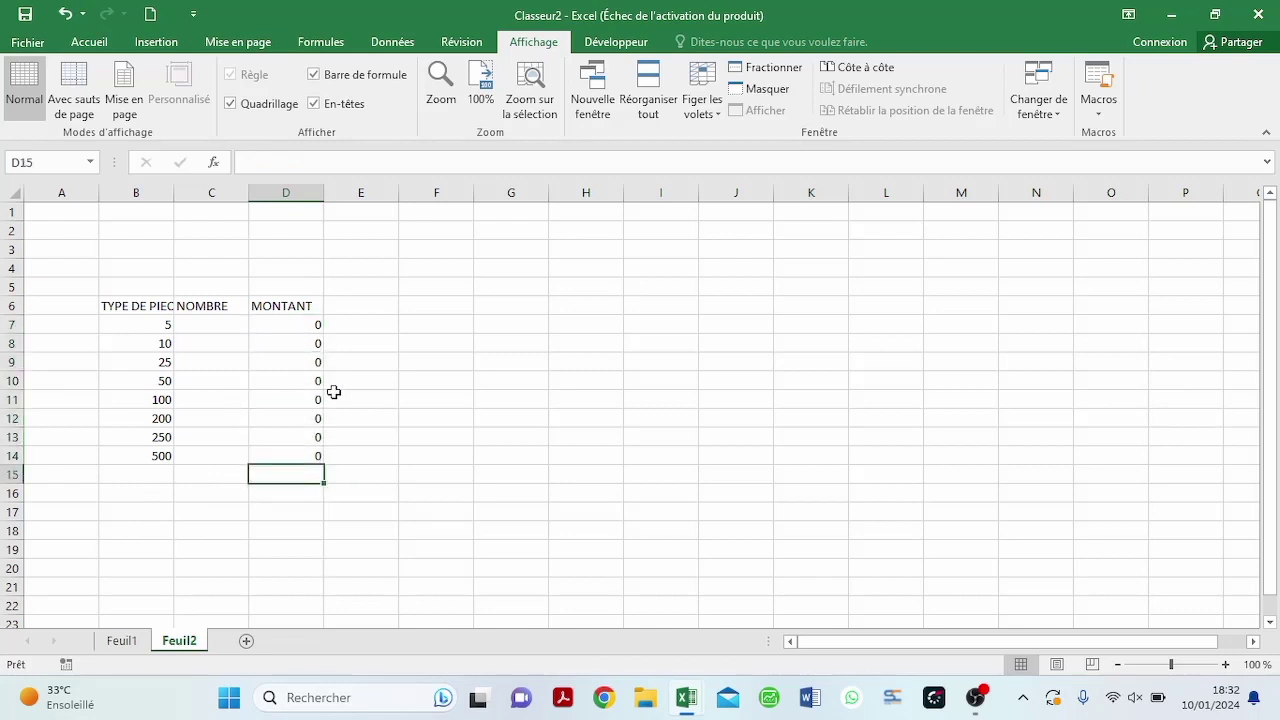
- Total the MONTANT column in cell D15 with =SOMME(D7:D14)
{"action": "type", "text": "=som"}
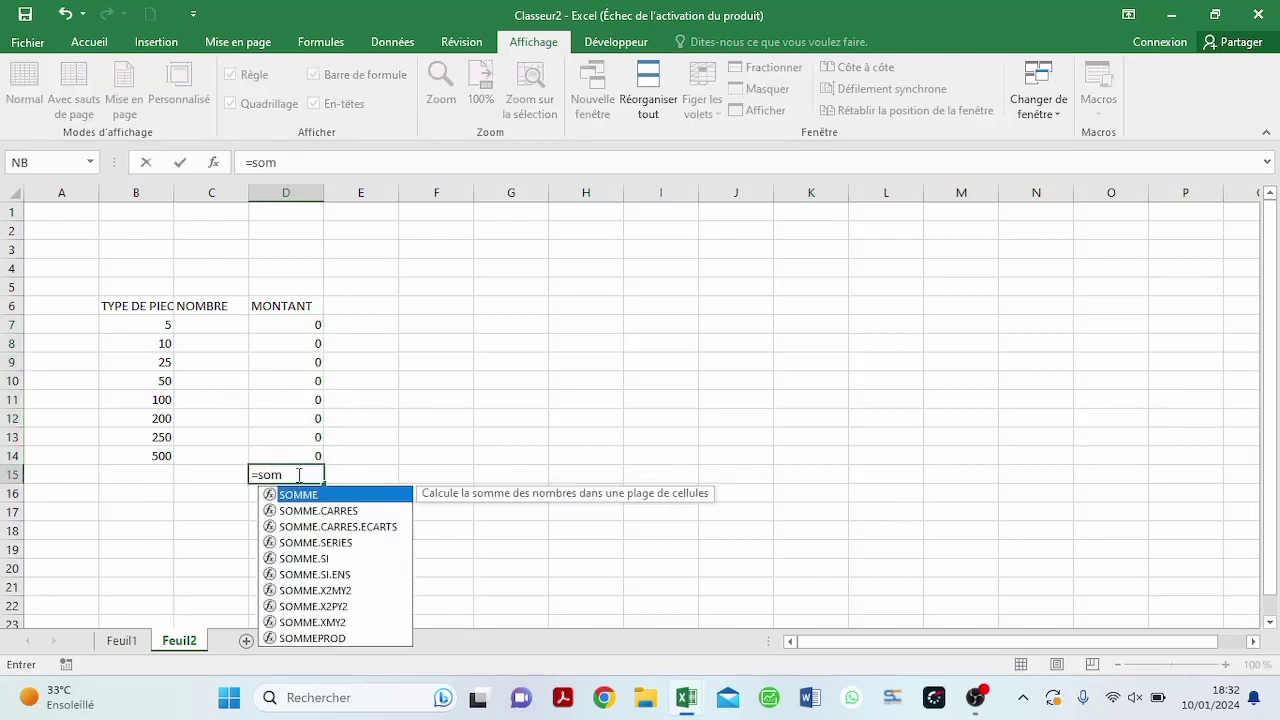
{"action": "key", "text": "Tab"}
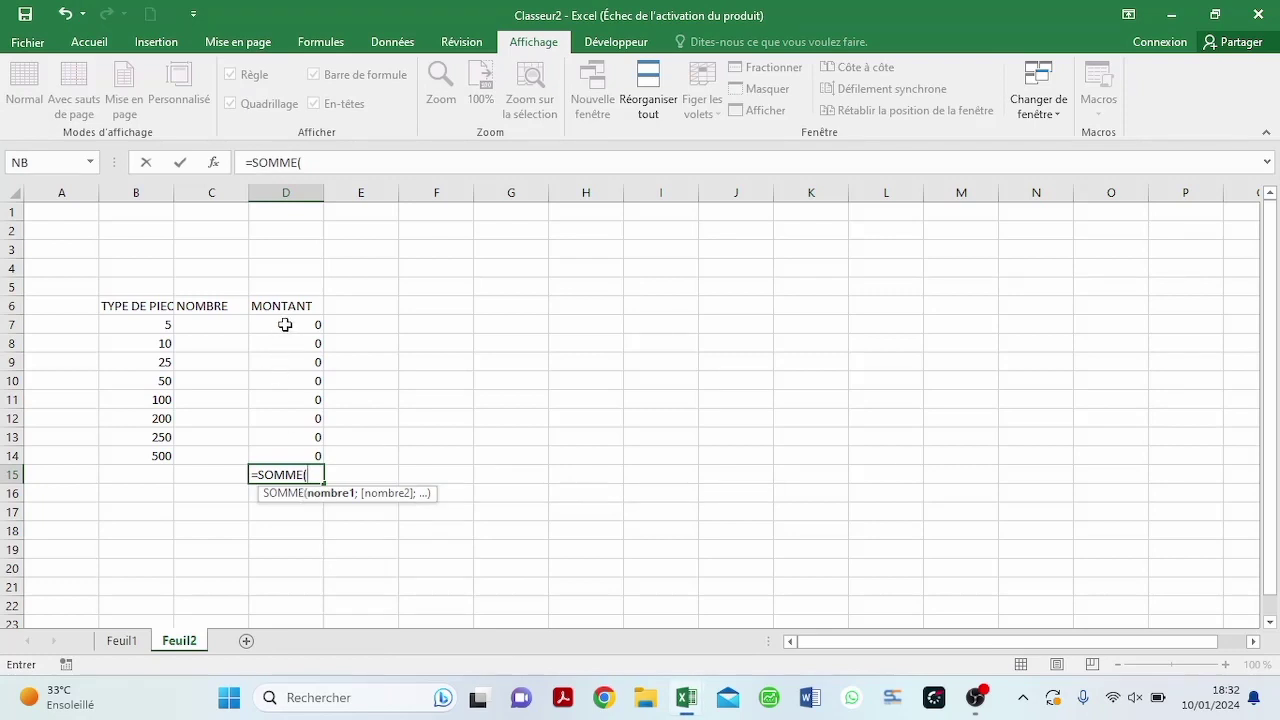
{"action": "left_click_drag", "start_coordinate": [286, 323], "coordinate": [290, 455]}
{"action": "key", "text": "Return"}
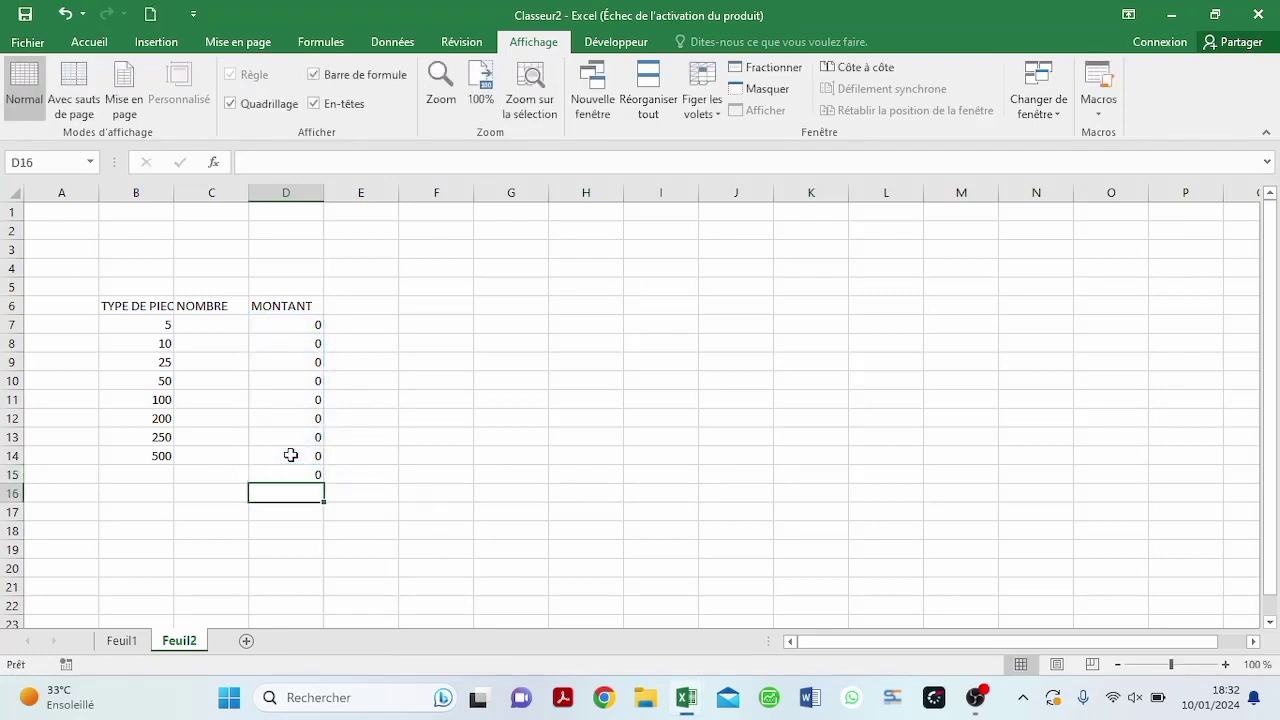
- Format cells B7 to D15 with the thousands separator style and no decimals
{"action": "left_click_drag", "start_coordinate": [162, 325], "coordinate": [294, 468]}
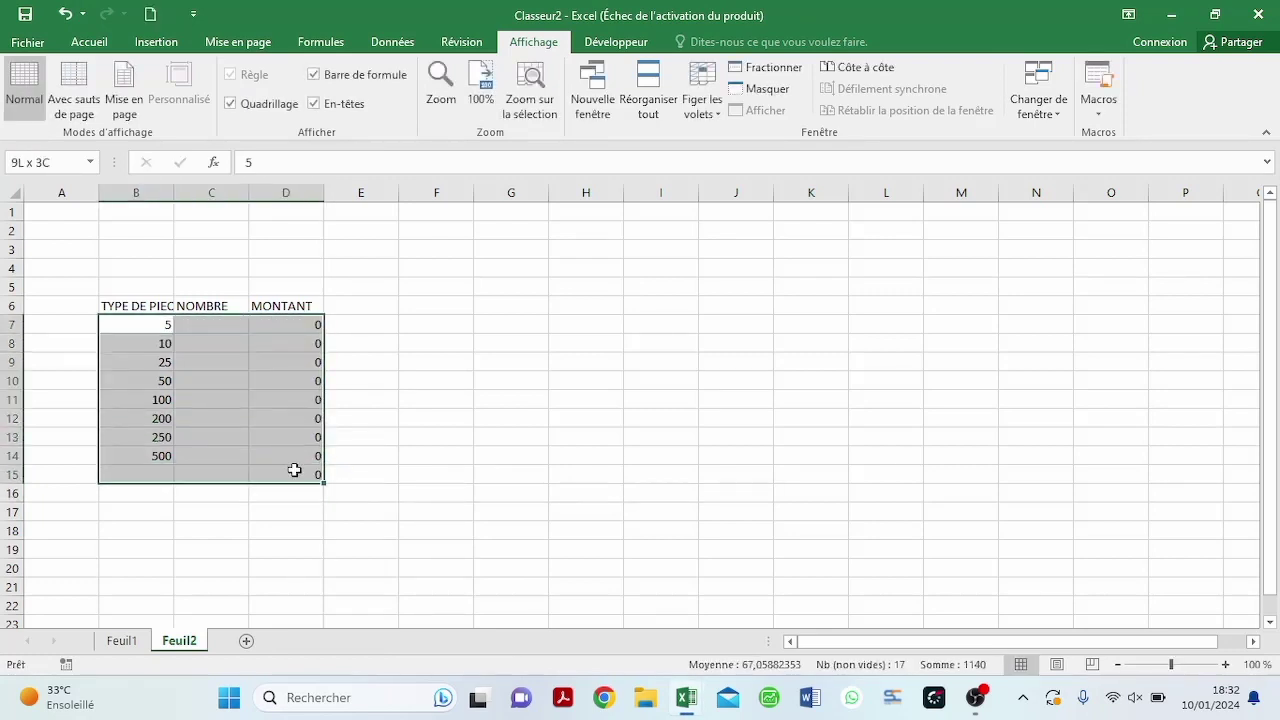
{"action": "left_click", "coordinate": [88, 43]}
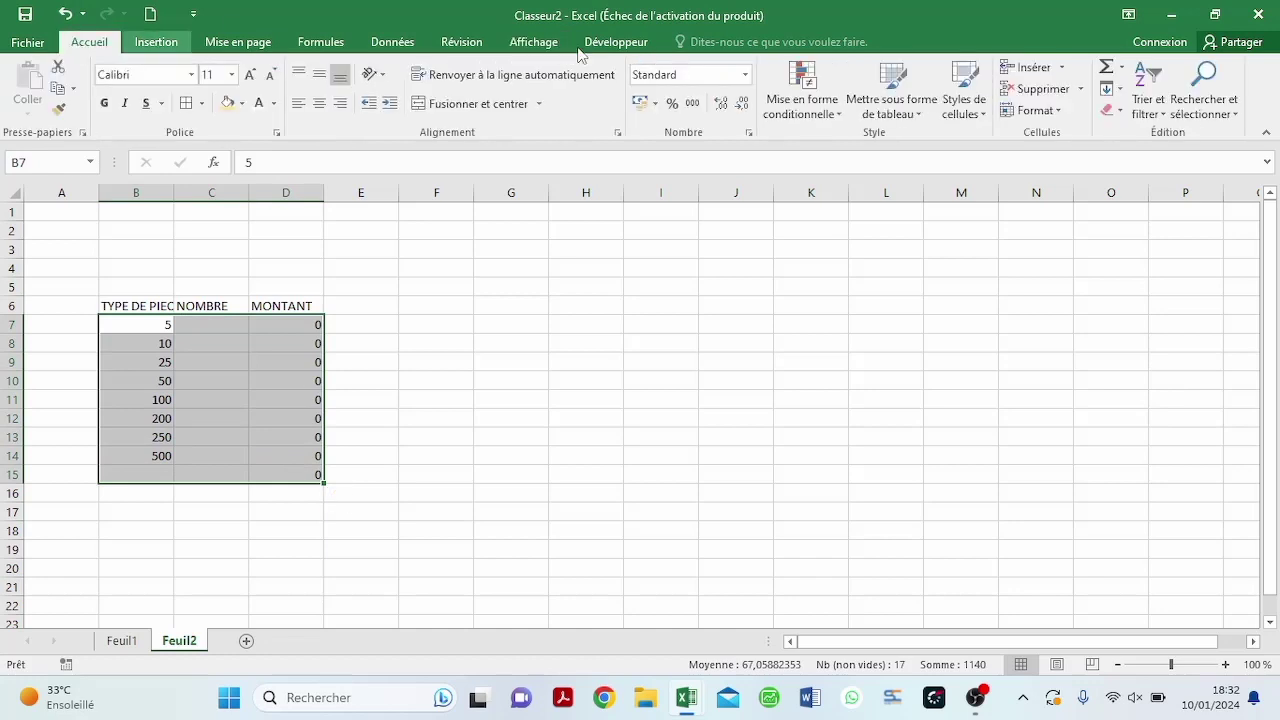
{"action": "left_click", "coordinate": [692, 103]}
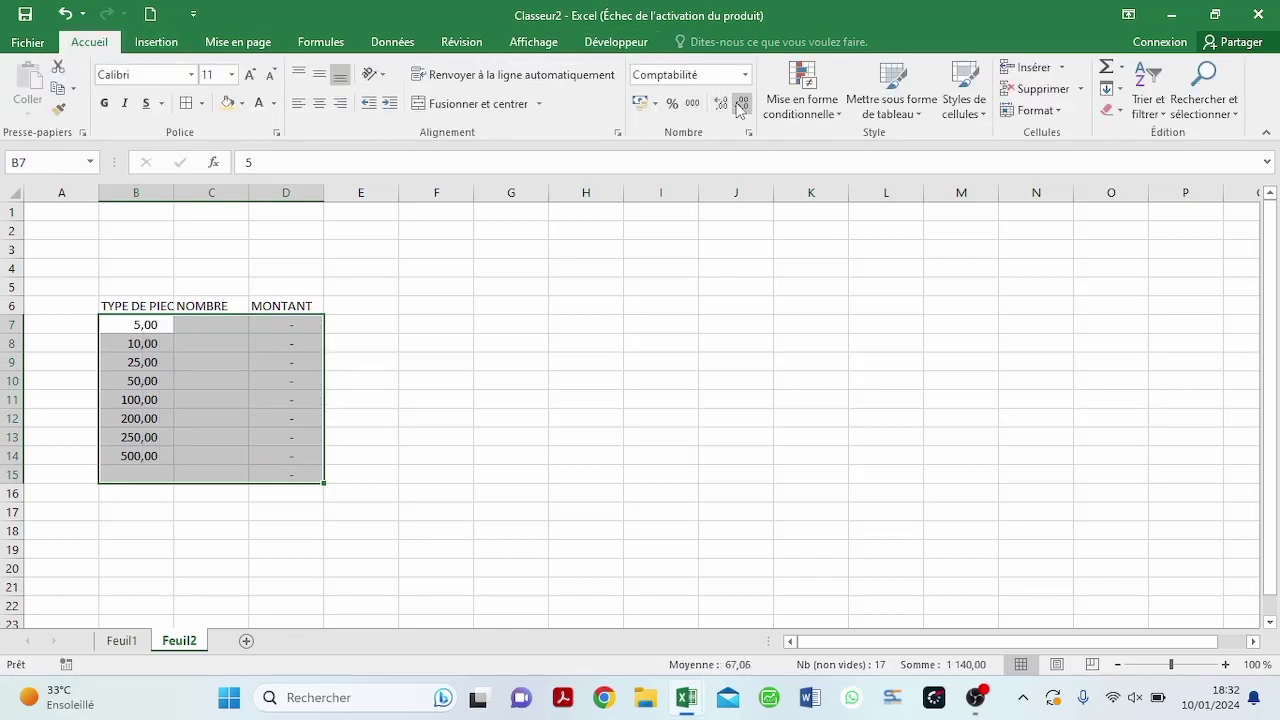
{"action": "left_click", "coordinate": [733, 102]}
{"action": "left_click", "coordinate": [733, 102]}
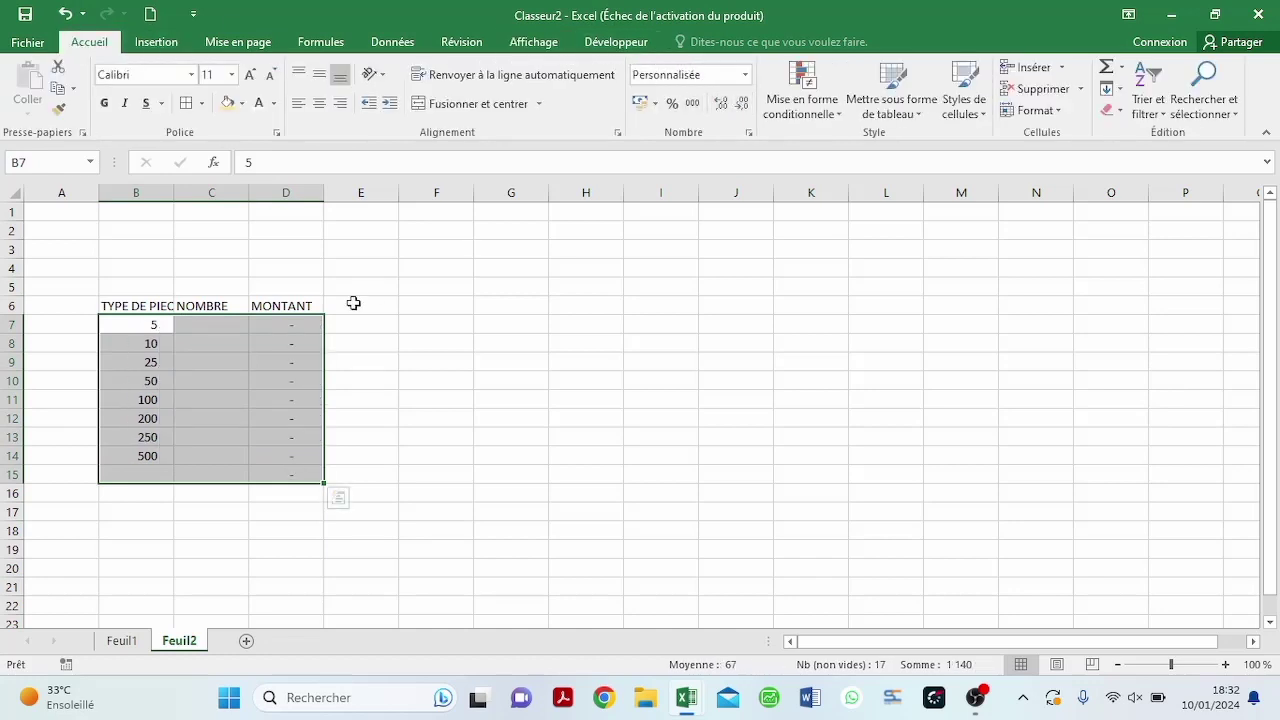
- Copy the total formula from D15 into C15 and shade both total cells light gold
{"action": "left_click", "coordinate": [218, 471]}
{"action": "left_click", "coordinate": [257, 476]}
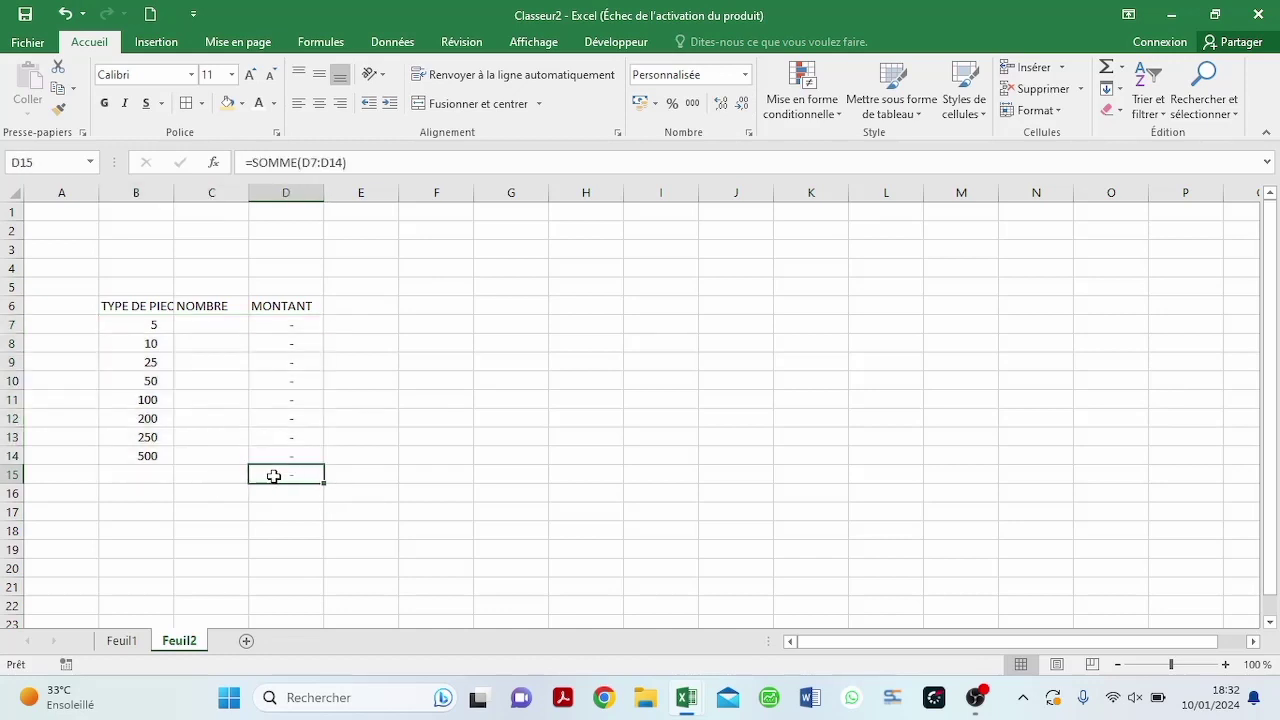
{"action": "left_click_drag", "start_coordinate": [214, 489], "coordinate": [202, 488]}
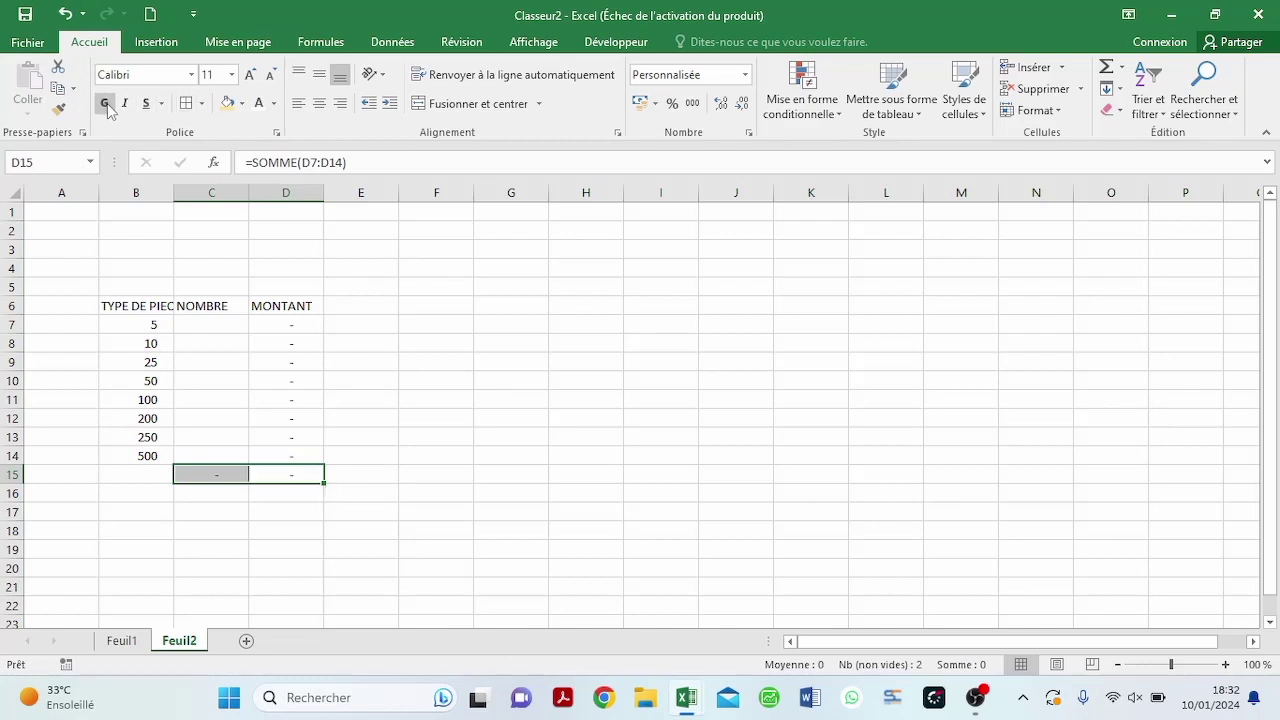
{"action": "left_click", "coordinate": [228, 104]}
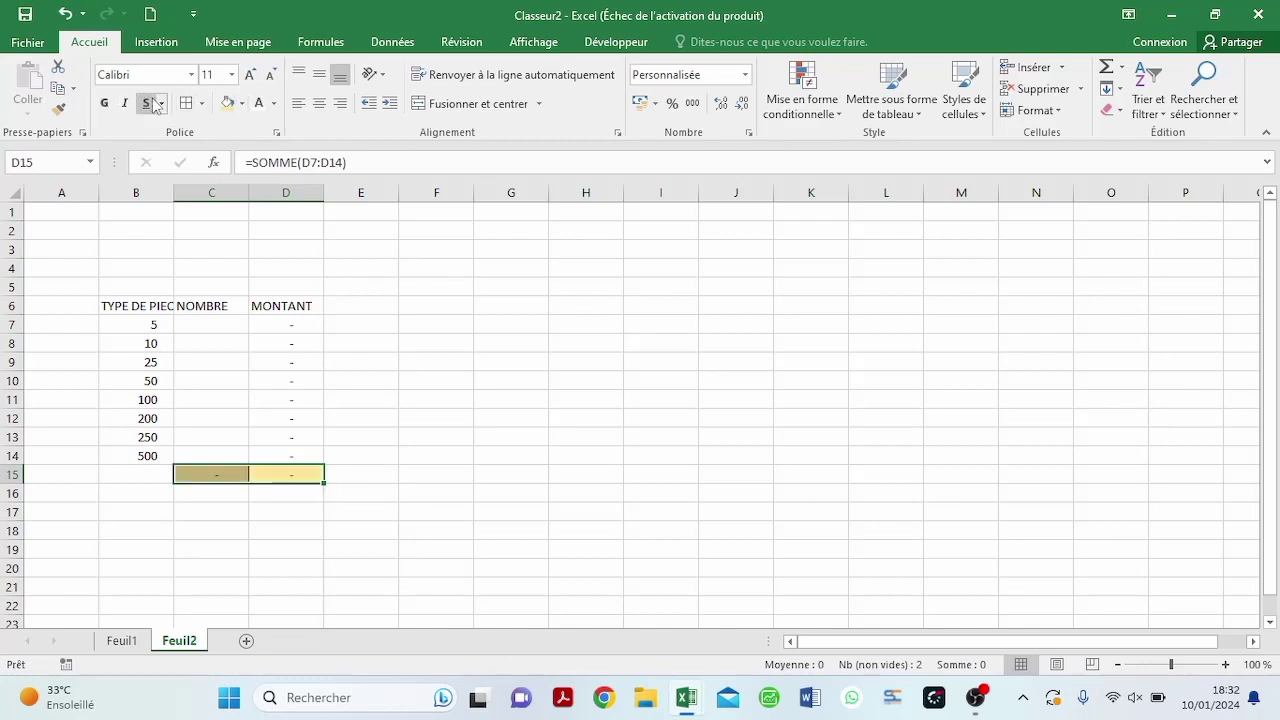
- Border the coin table B6:D14 with solid outer and vertical lines and dotted horizontal lines between the rows
{"action": "left_click_drag", "start_coordinate": [129, 306], "coordinate": [286, 460]}
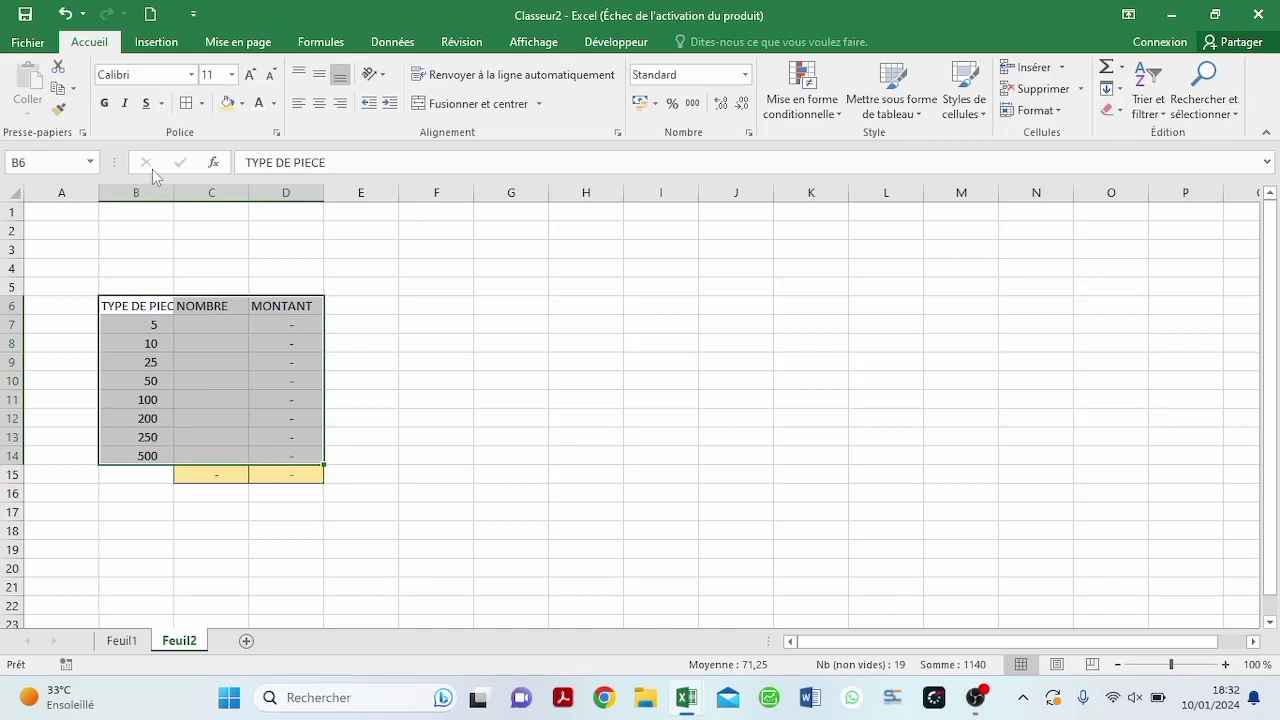
{"action": "left_click", "coordinate": [185, 104]}
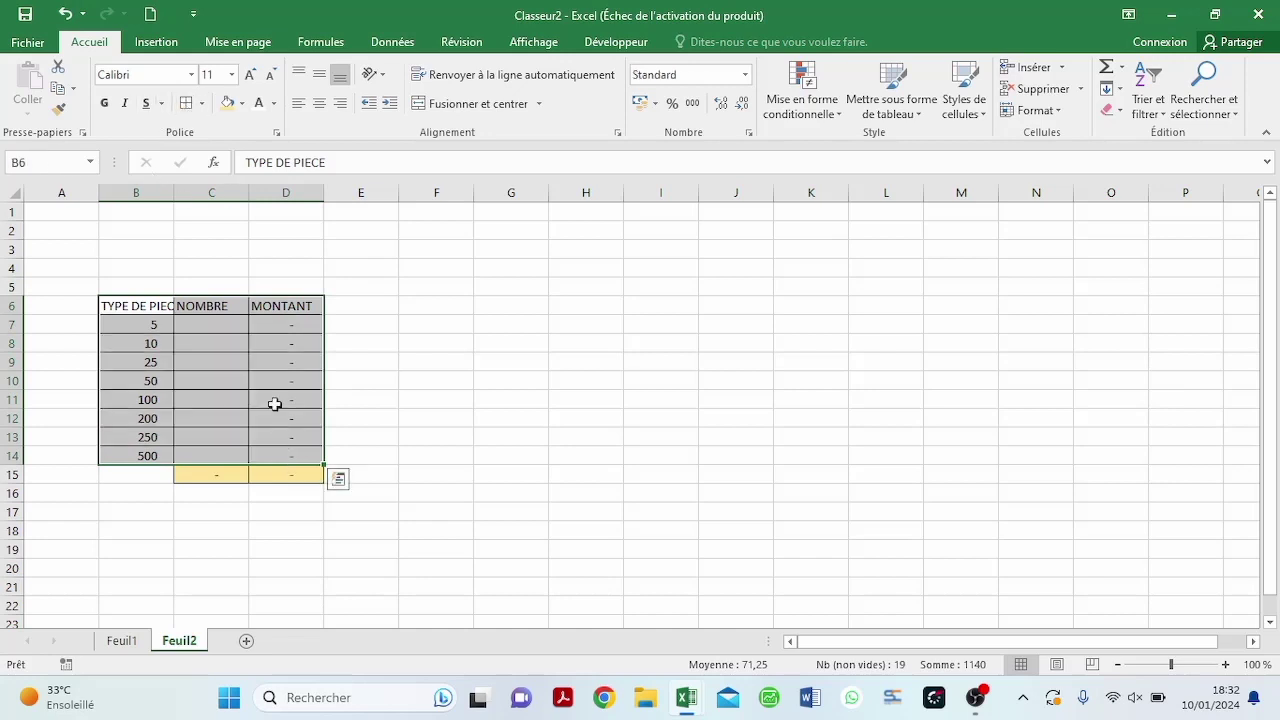
{"action": "left_click", "coordinate": [65, 14]}
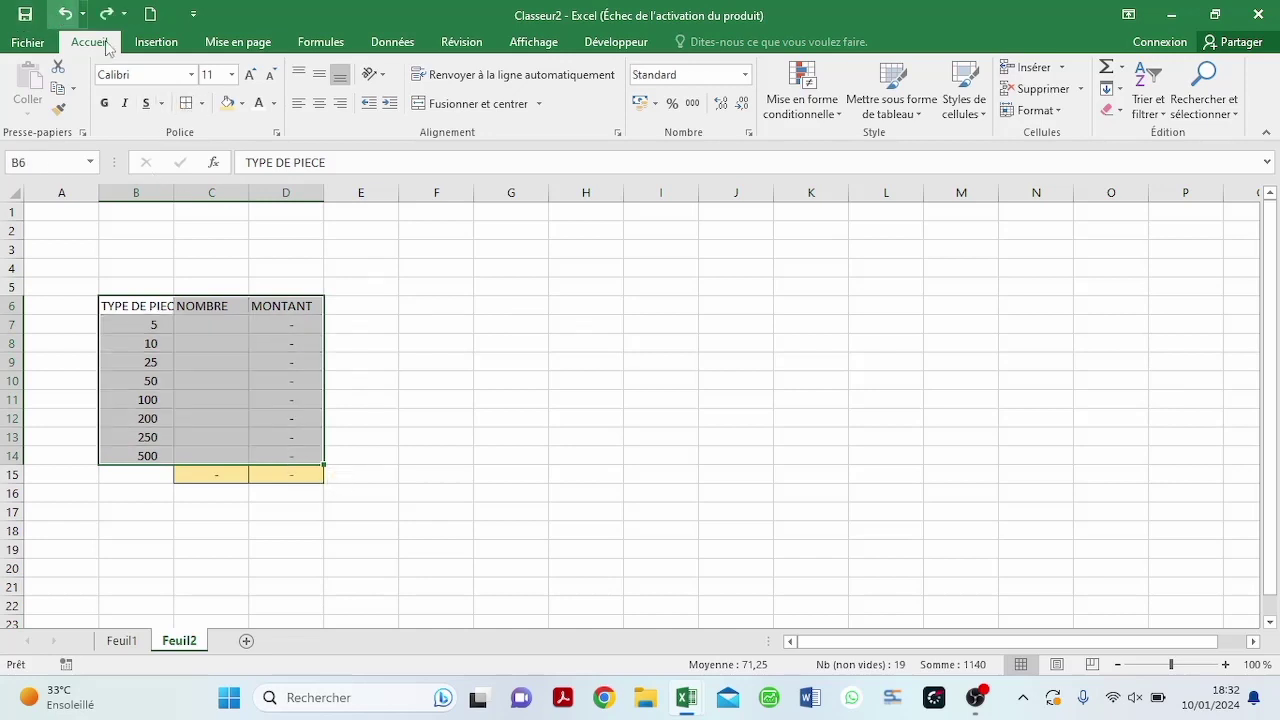
{"action": "left_click", "coordinate": [201, 103]}
{"action": "left_click", "coordinate": [262, 581]}
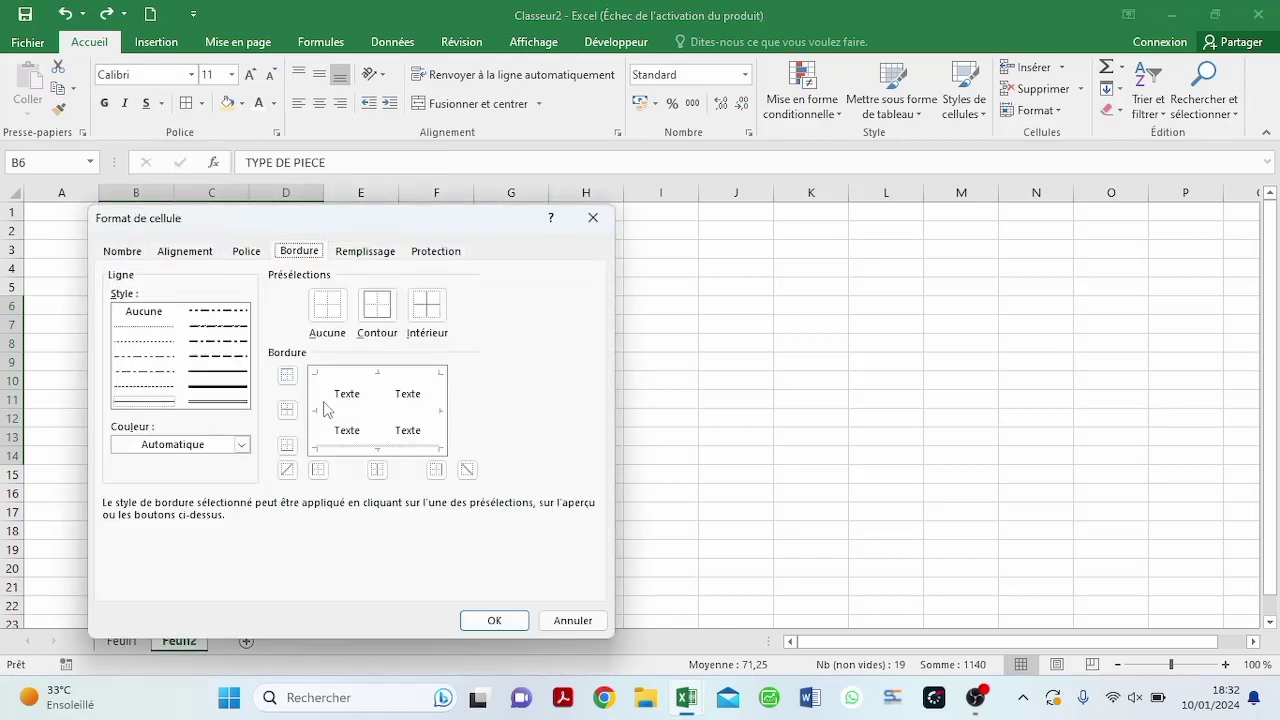
{"action": "left_click", "coordinate": [323, 408]}
{"action": "left_click", "coordinate": [380, 412]}
{"action": "left_click", "coordinate": [441, 398]}
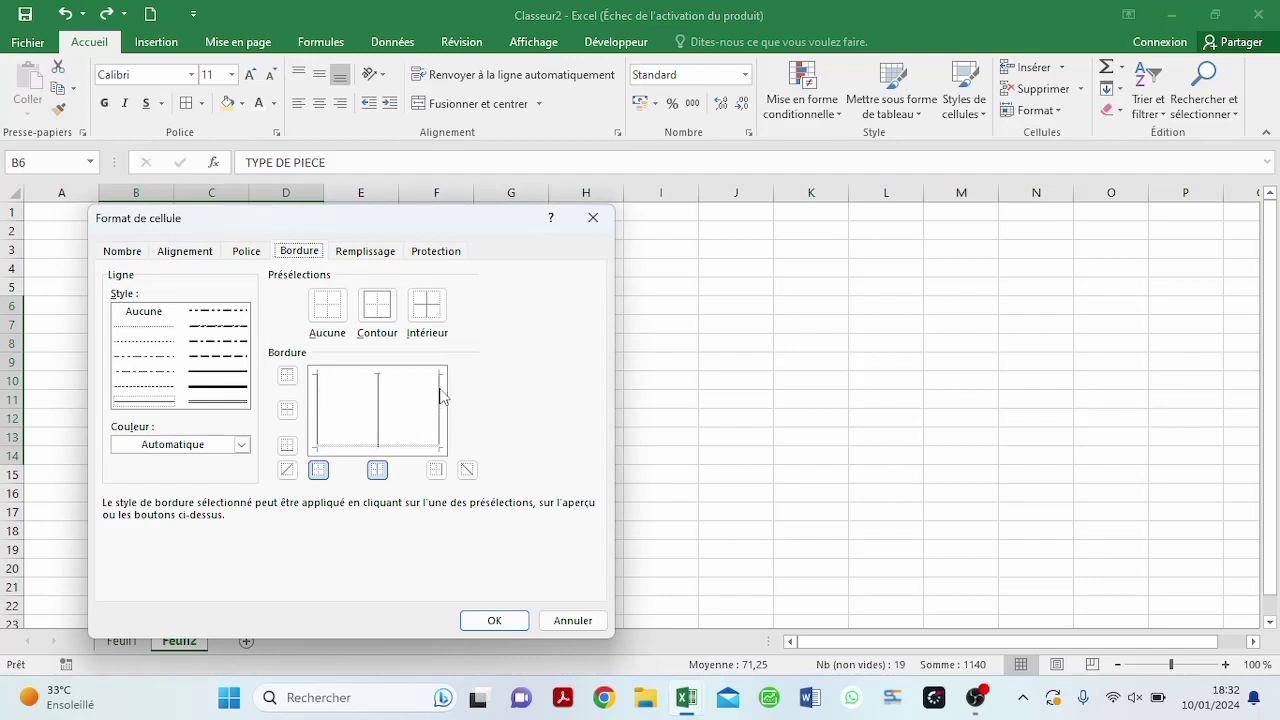
{"action": "left_click", "coordinate": [418, 376]}
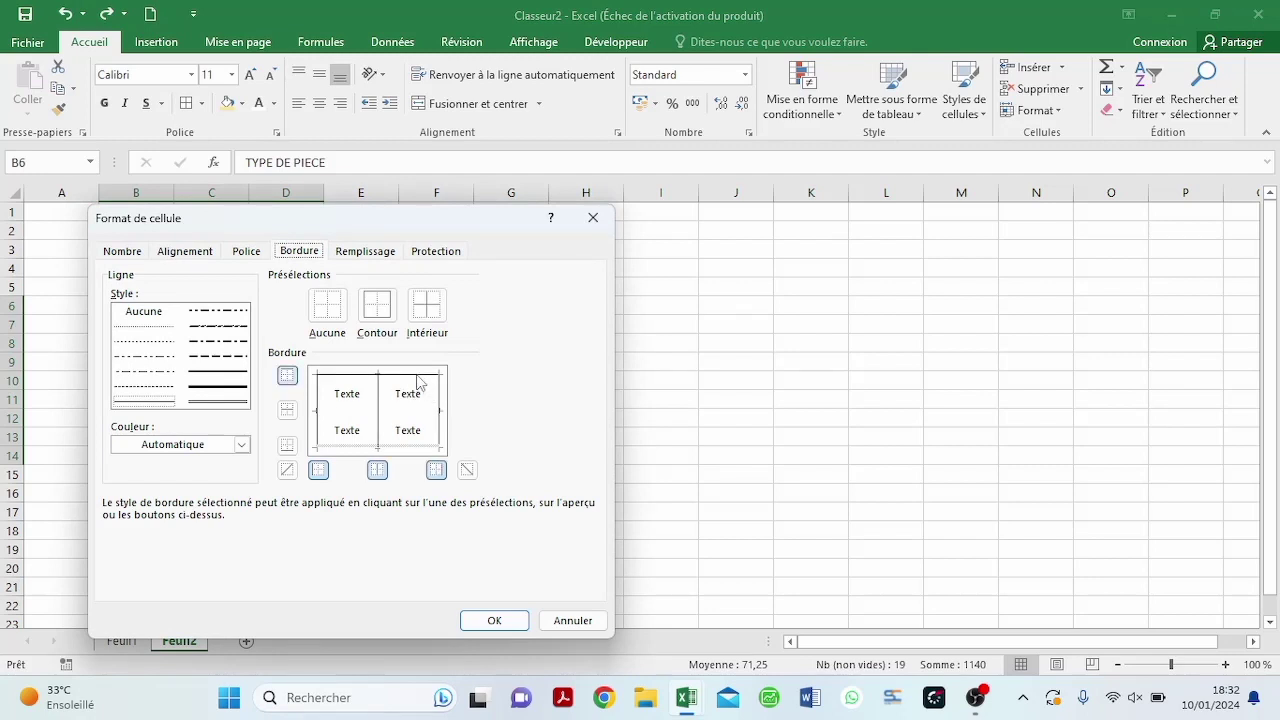
{"action": "left_click", "coordinate": [418, 448]}
{"action": "left_click", "coordinate": [164, 328]}
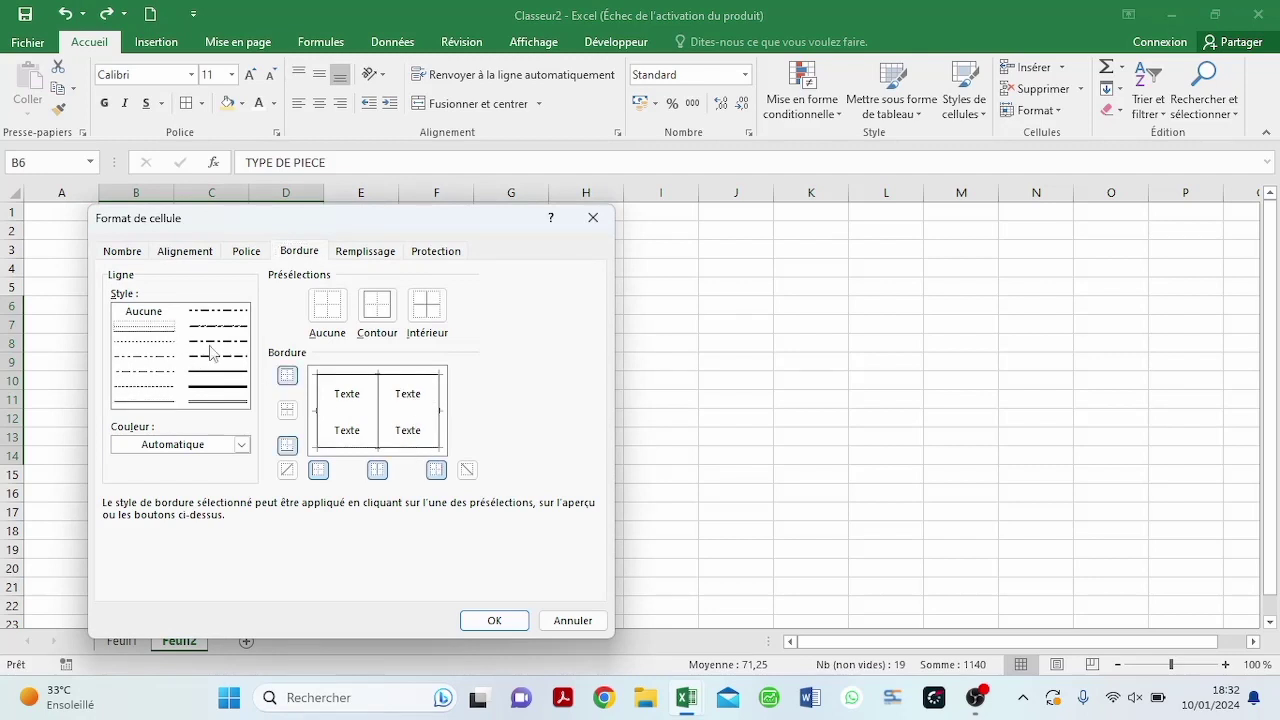
{"action": "left_click", "coordinate": [330, 412]}
{"action": "left_click", "coordinate": [492, 619]}
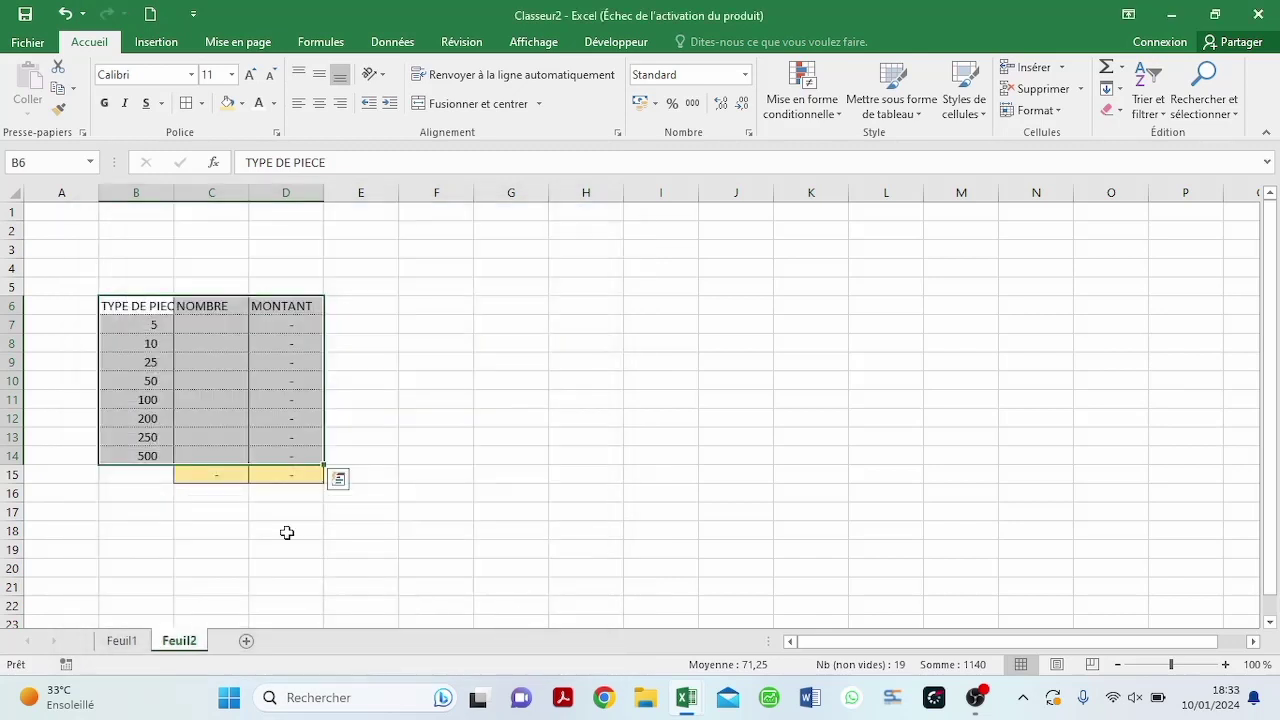
- Widen column B to fit the TYPE DE PIECE heading, and widen columns C and D
{"action": "double_click", "coordinate": [173, 196]}
{"action": "left_click_drag", "start_coordinate": [185, 196], "coordinate": [208, 200]}
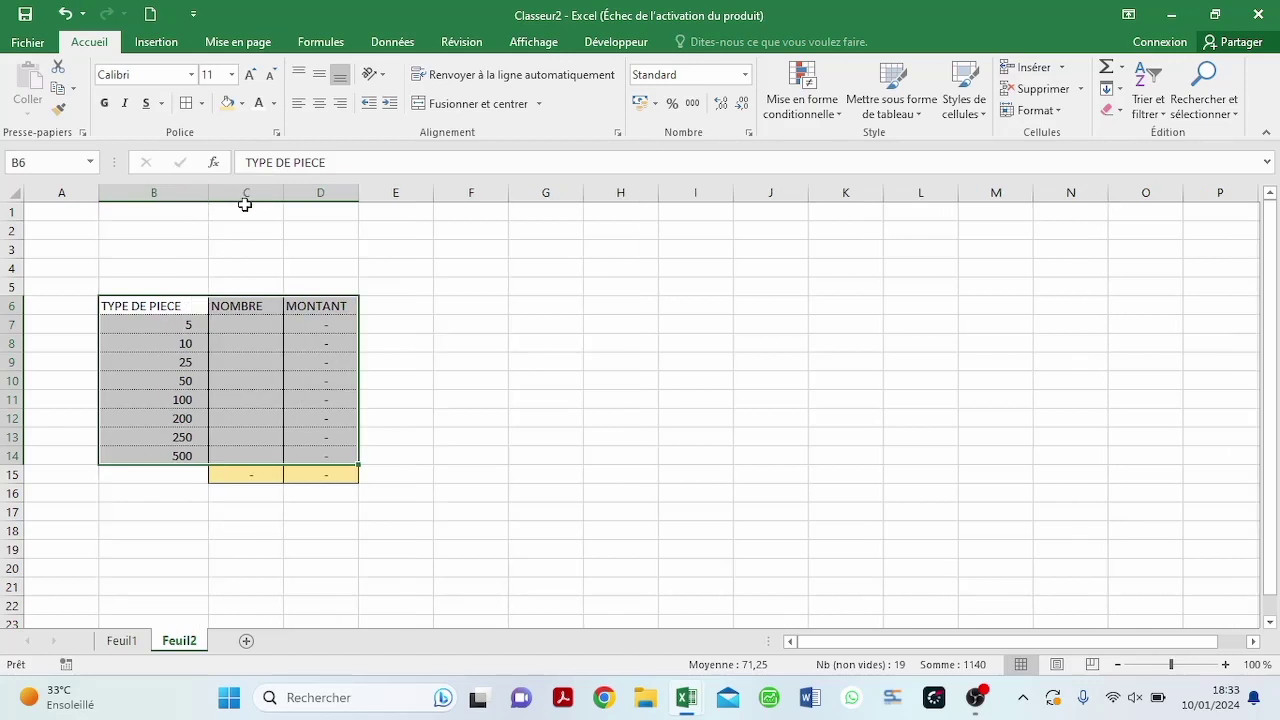
{"action": "left_click_drag", "start_coordinate": [284, 193], "coordinate": [398, 193]}
- Shade the heading cells B6 to D6 light gold and make their text bold
{"action": "left_click_drag", "start_coordinate": [140, 305], "coordinate": [329, 303]}
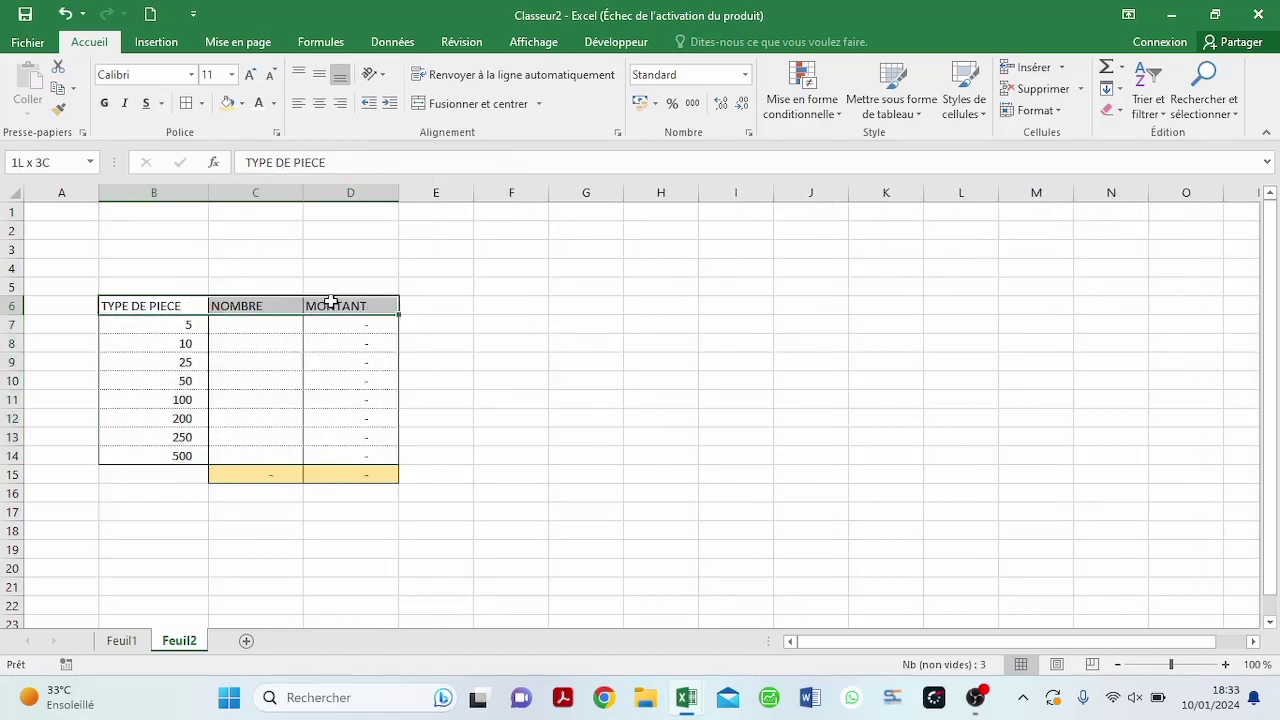
{"action": "left_click", "coordinate": [234, 105]}
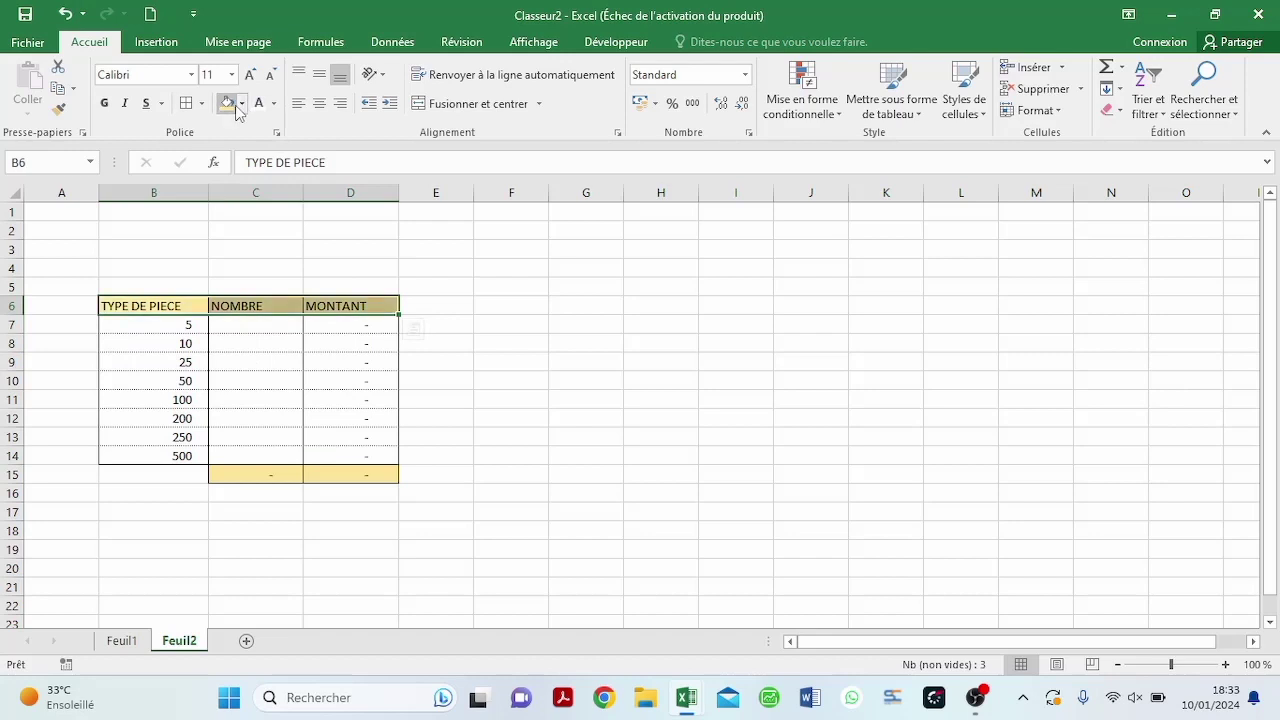
{"action": "left_click", "coordinate": [191, 107]}
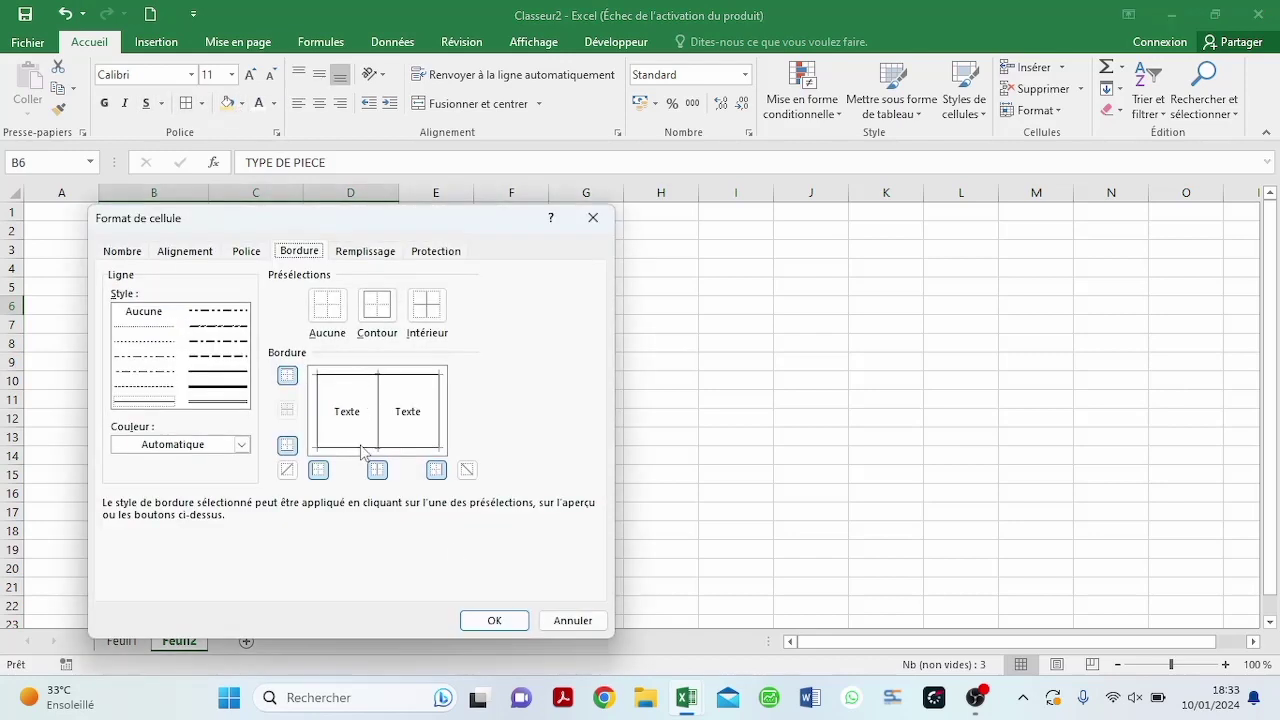
{"action": "left_click", "coordinate": [493, 620]}
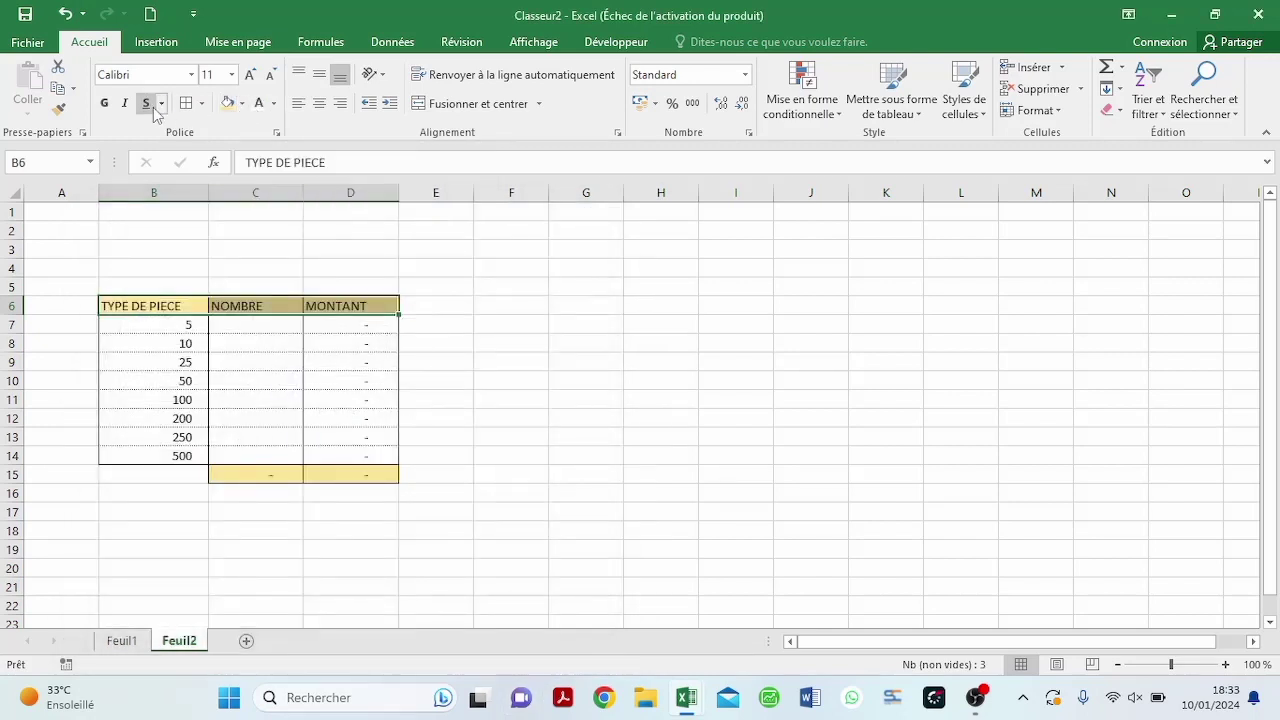
{"action": "left_click", "coordinate": [105, 104]}
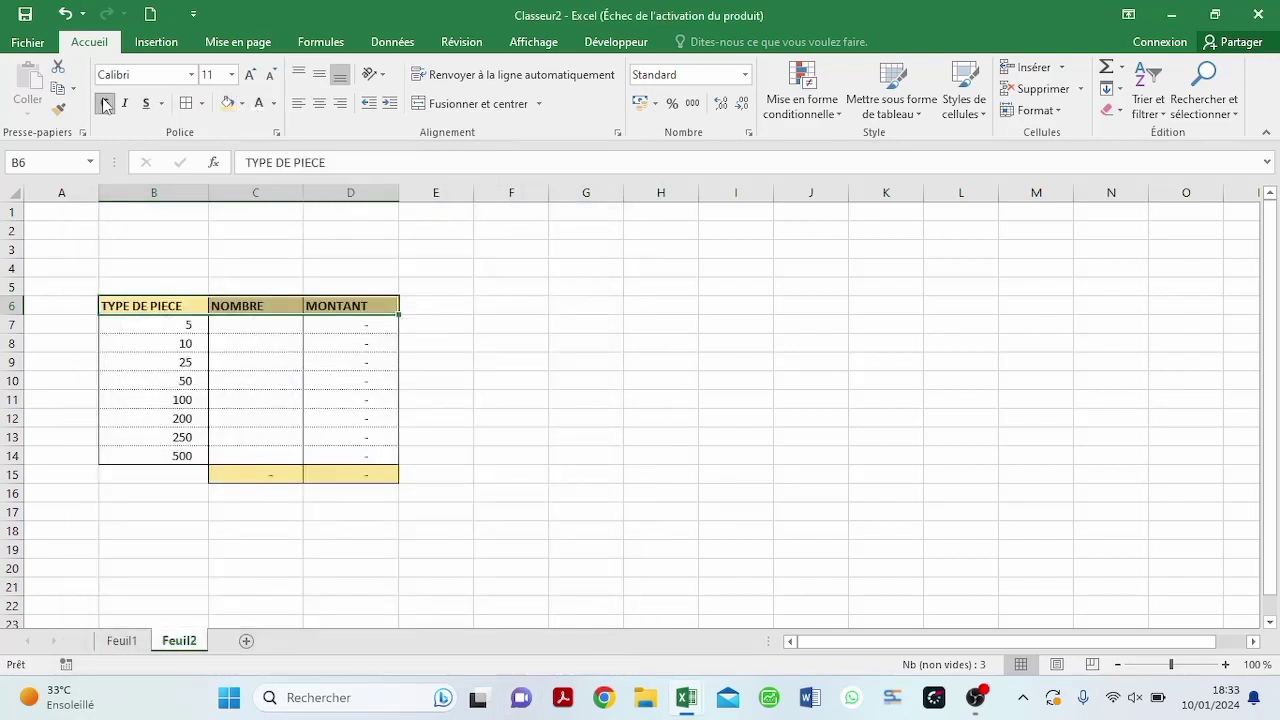
- Set the font of the whole sheet to Arial
{"action": "left_click", "coordinate": [12, 193]}
{"action": "left_click", "coordinate": [191, 75]}
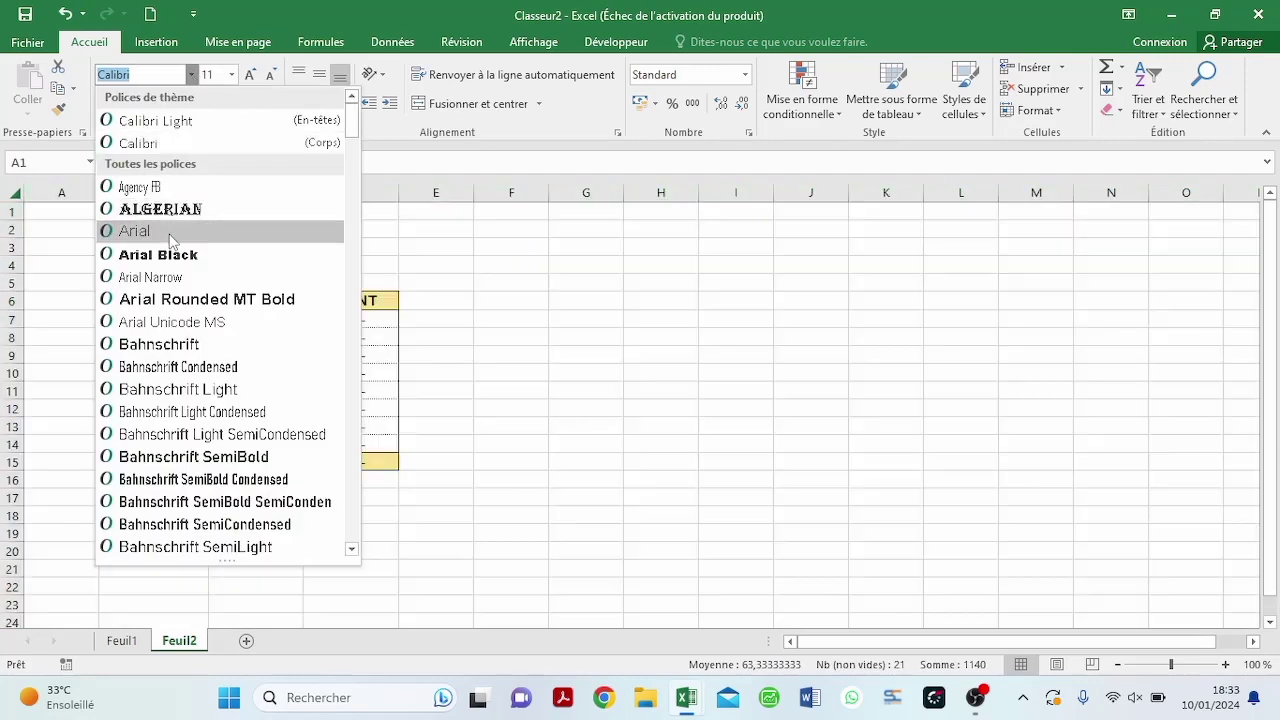
{"action": "left_click", "coordinate": [170, 240]}
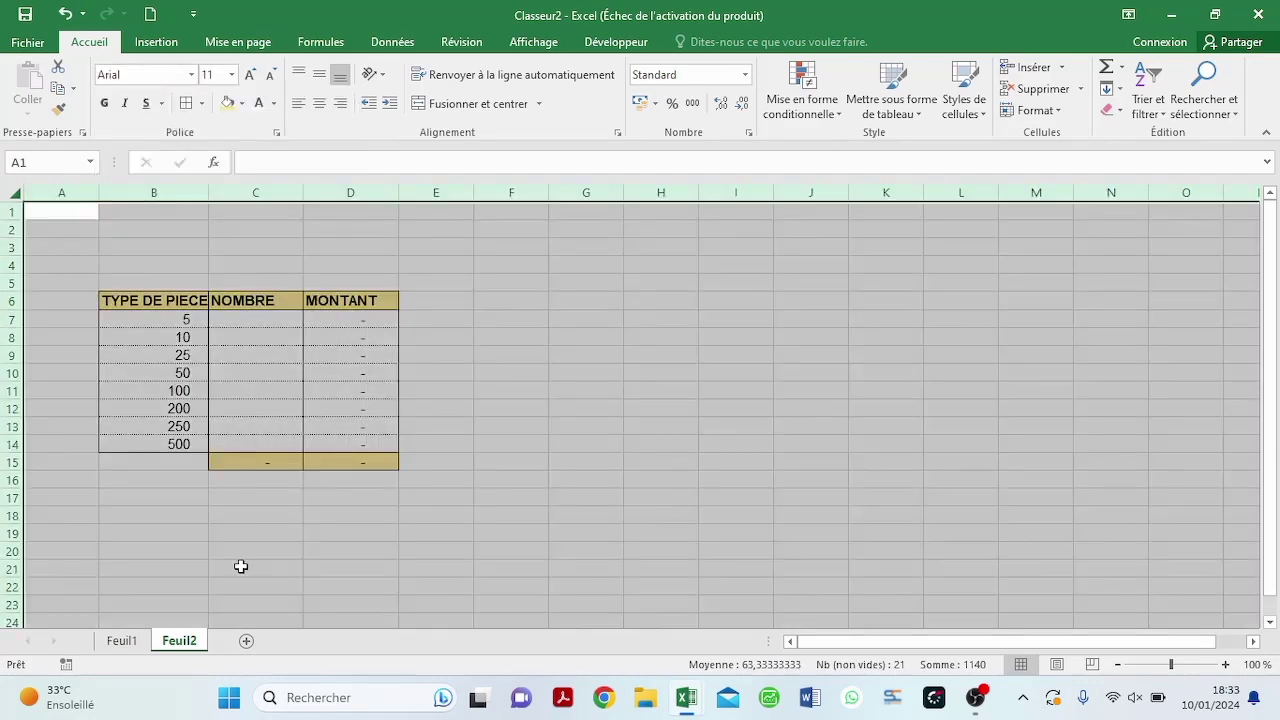
{"action": "left_click", "coordinate": [206, 529]}
- Enter the heading TYPE DE BILLET in cell B17 for the banknote table
{"action": "left_click", "coordinate": [136, 510]}
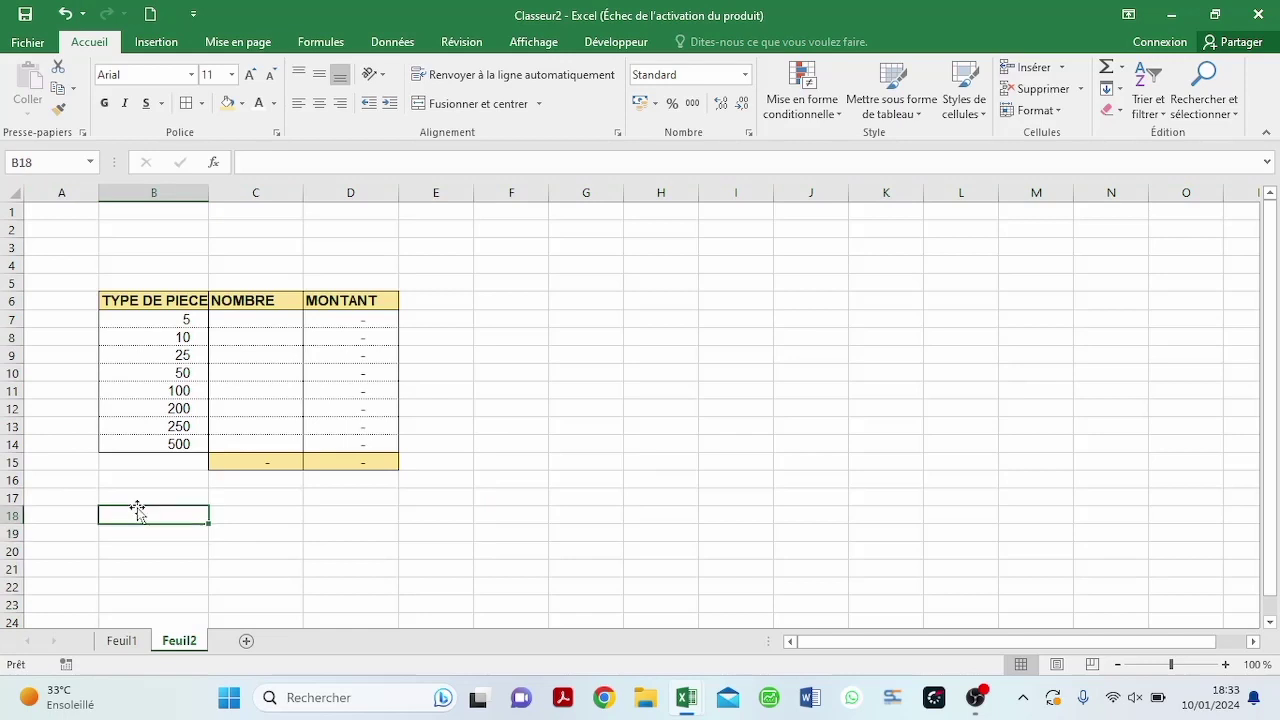
{"action": "left_click", "coordinate": [139, 500]}
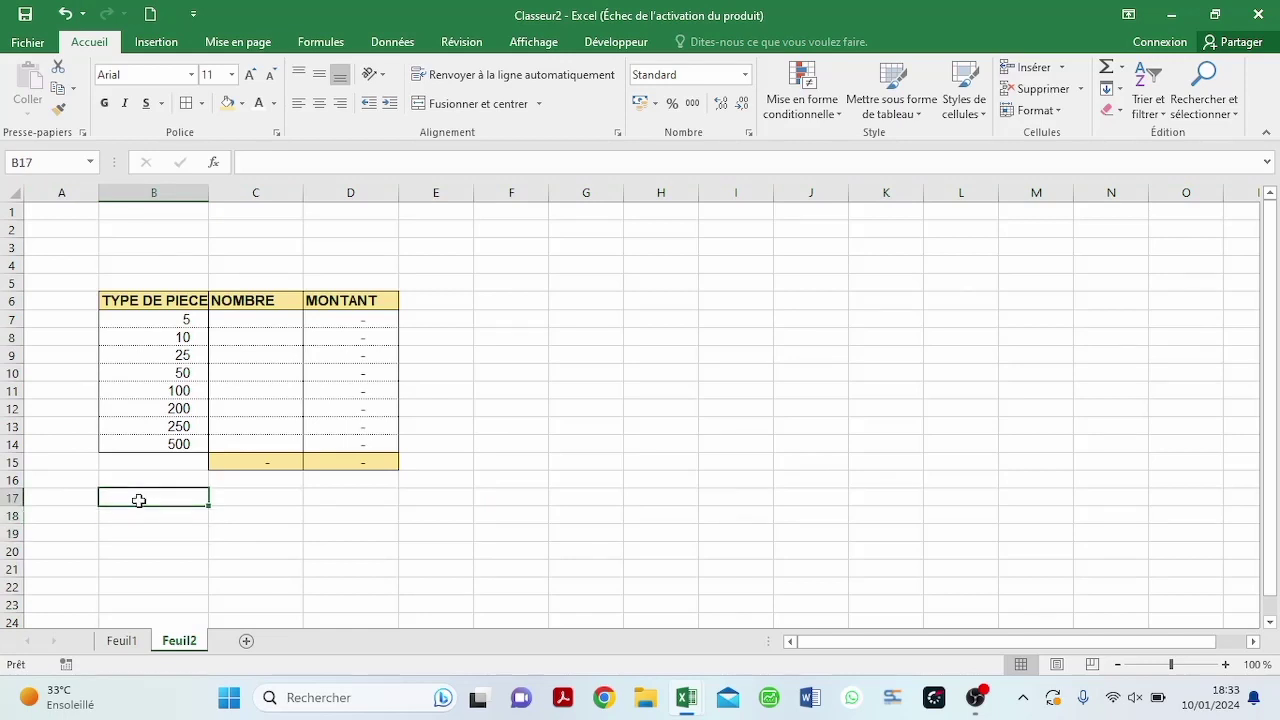
{"action": "type", "text": "b"}
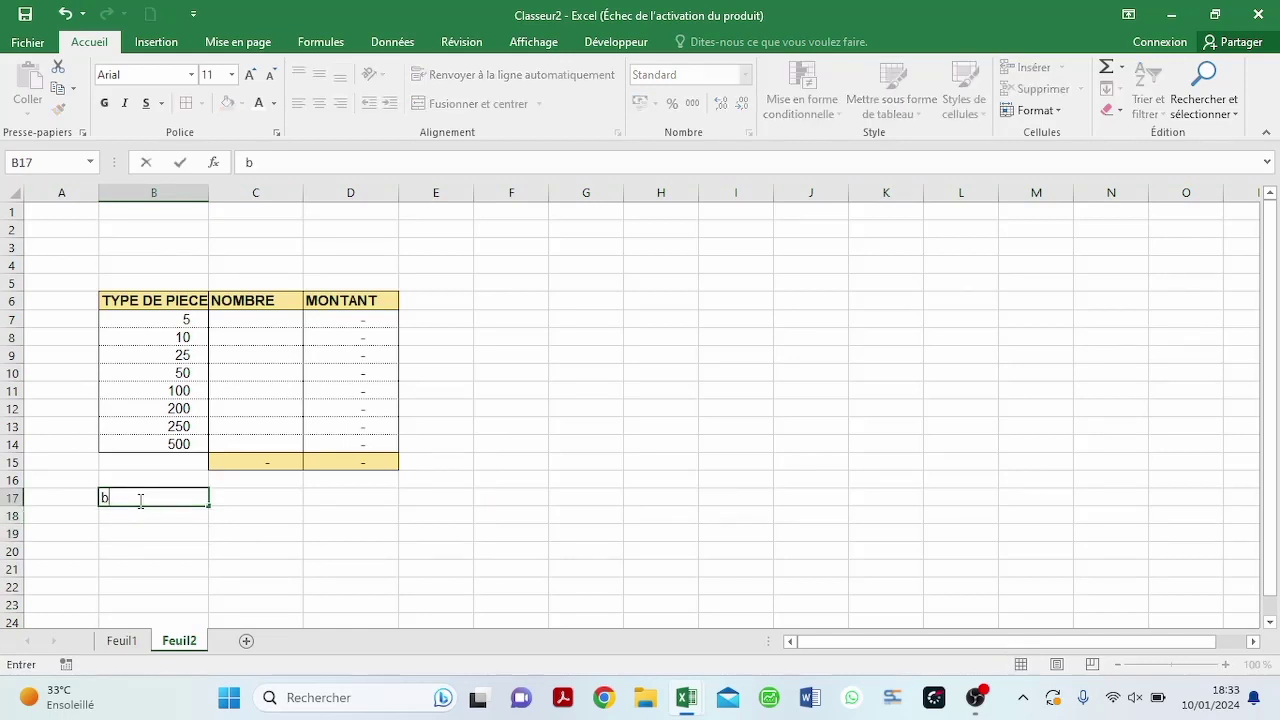
{"action": "key", "text": "Caps_Lock"}
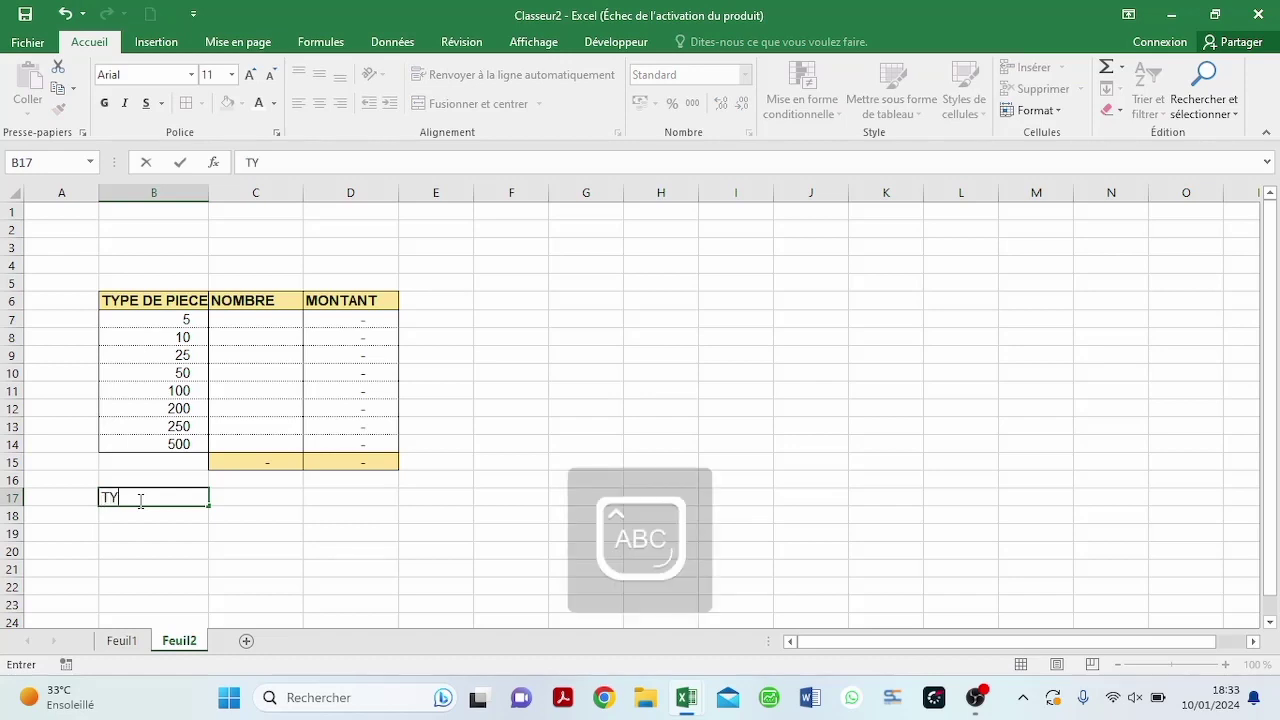
{"action": "type", "text": "TYPE DE BILLET"}
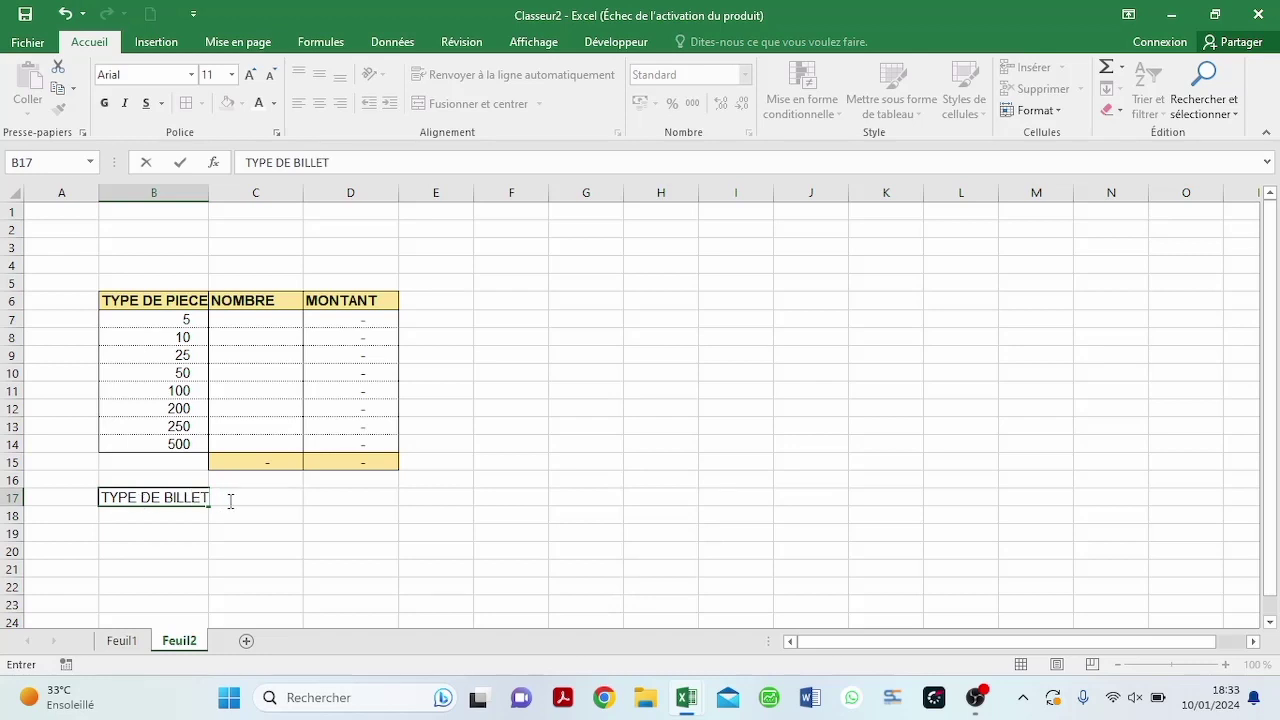
{"action": "key", "text": "F2"}
{"action": "left_click", "coordinate": [235, 591]}
- Add the banknote table headings NOMBRE in C17 and MONTANT in D17
{"action": "left_click", "coordinate": [262, 493]}
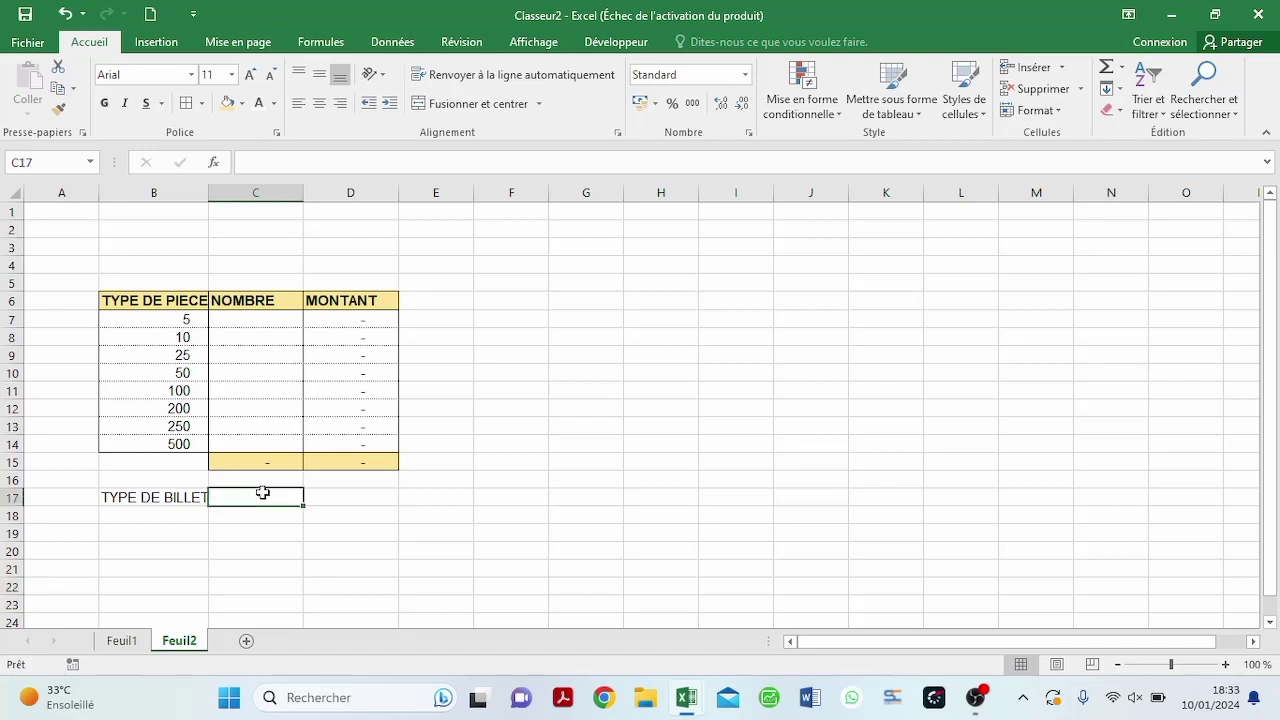
{"action": "type", "text": "NOMBRE"}
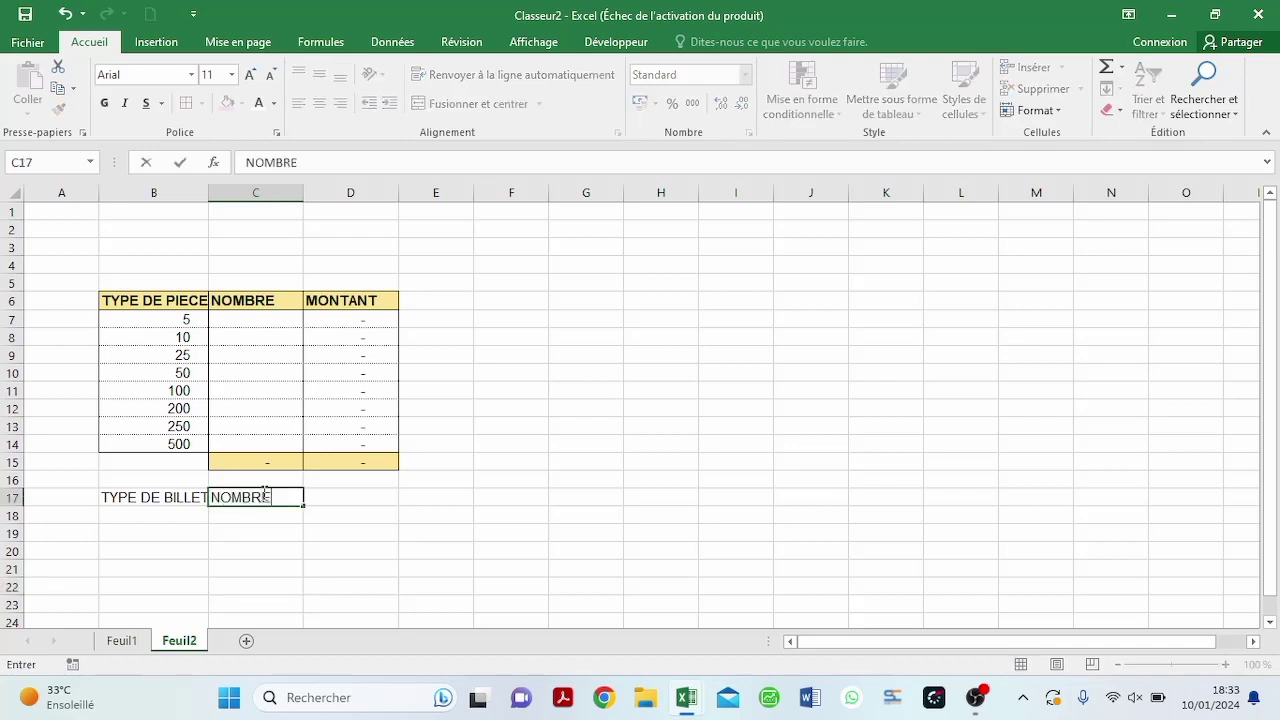
{"action": "key", "text": "Tab"}
{"action": "type", "text": "M"}
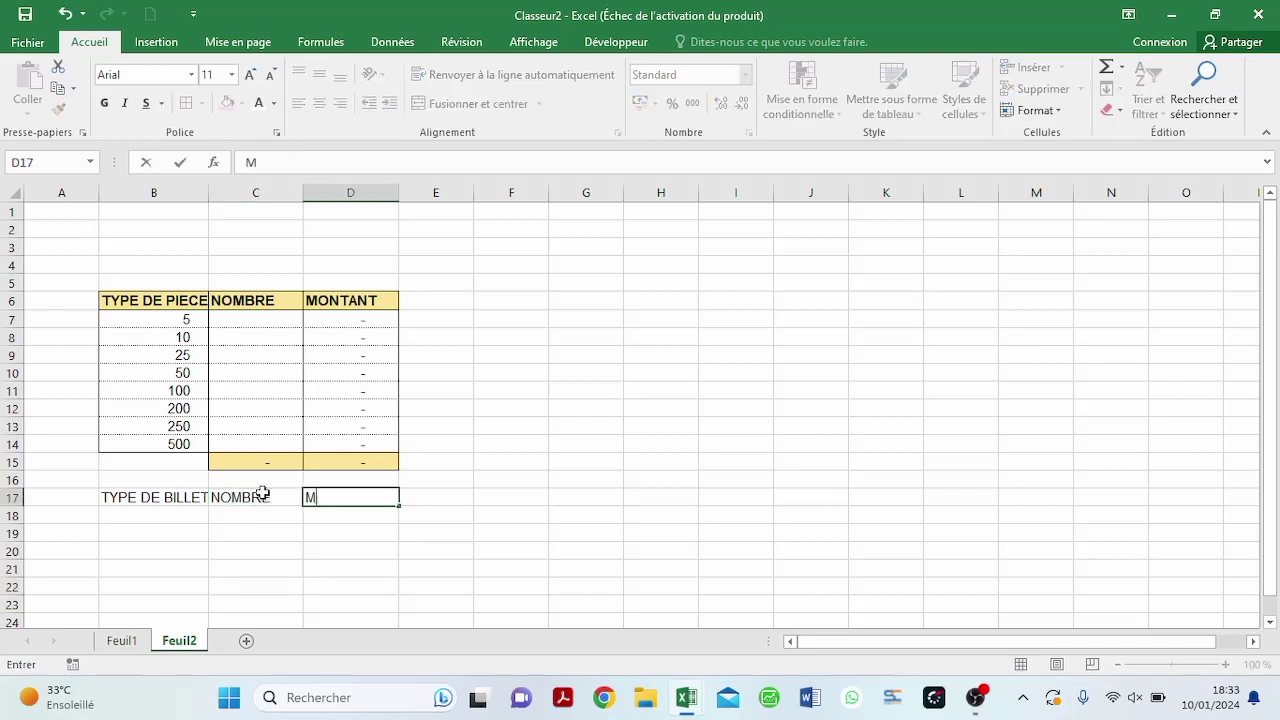
{"action": "type", "text": "ONTANT"}
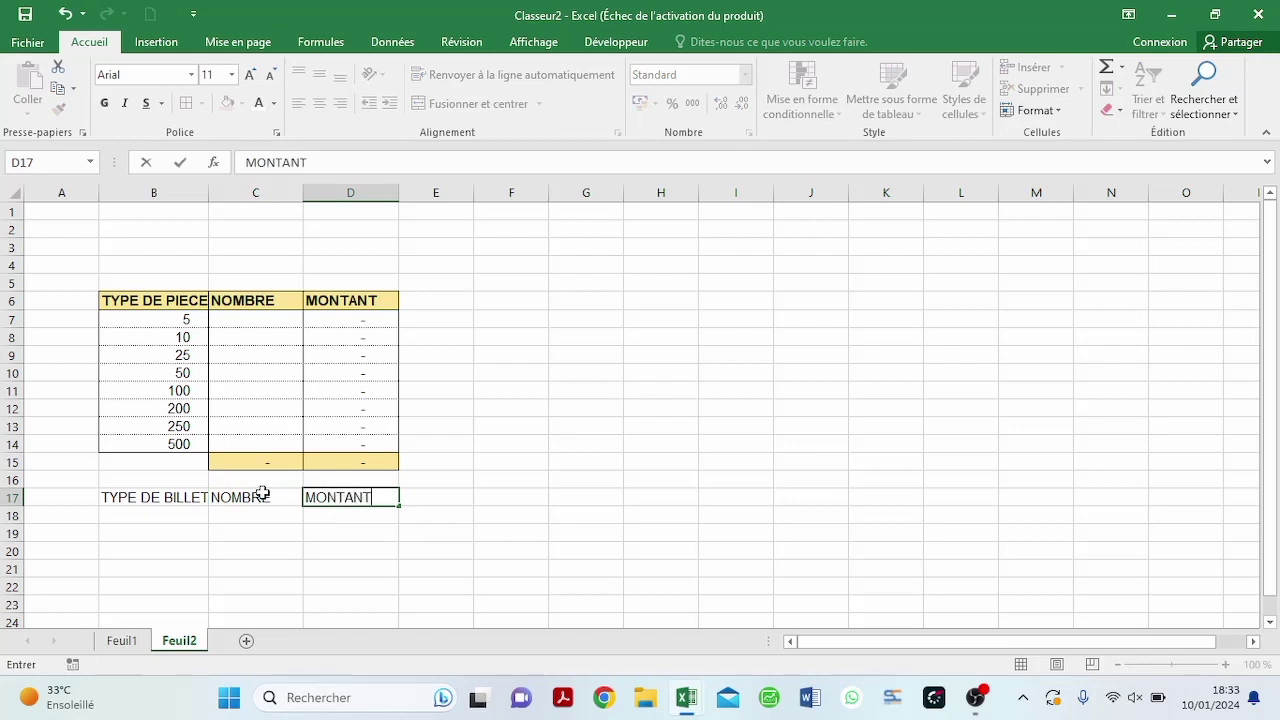
- Copy the coin table range B6:D11 and paste it over the banknote headings starting at B17
{"action": "left_click", "coordinate": [204, 514]}
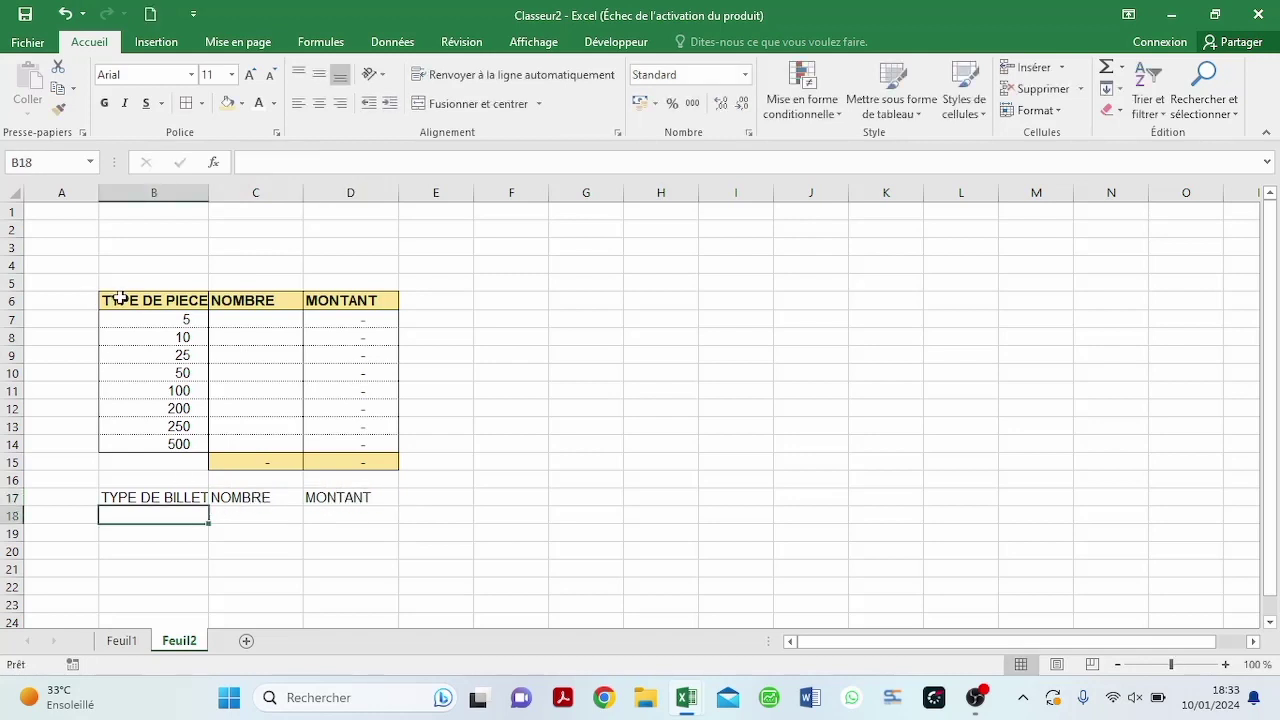
{"action": "left_click_drag", "start_coordinate": [188, 297], "coordinate": [366, 392]}
{"action": "right_click", "coordinate": [366, 392]}
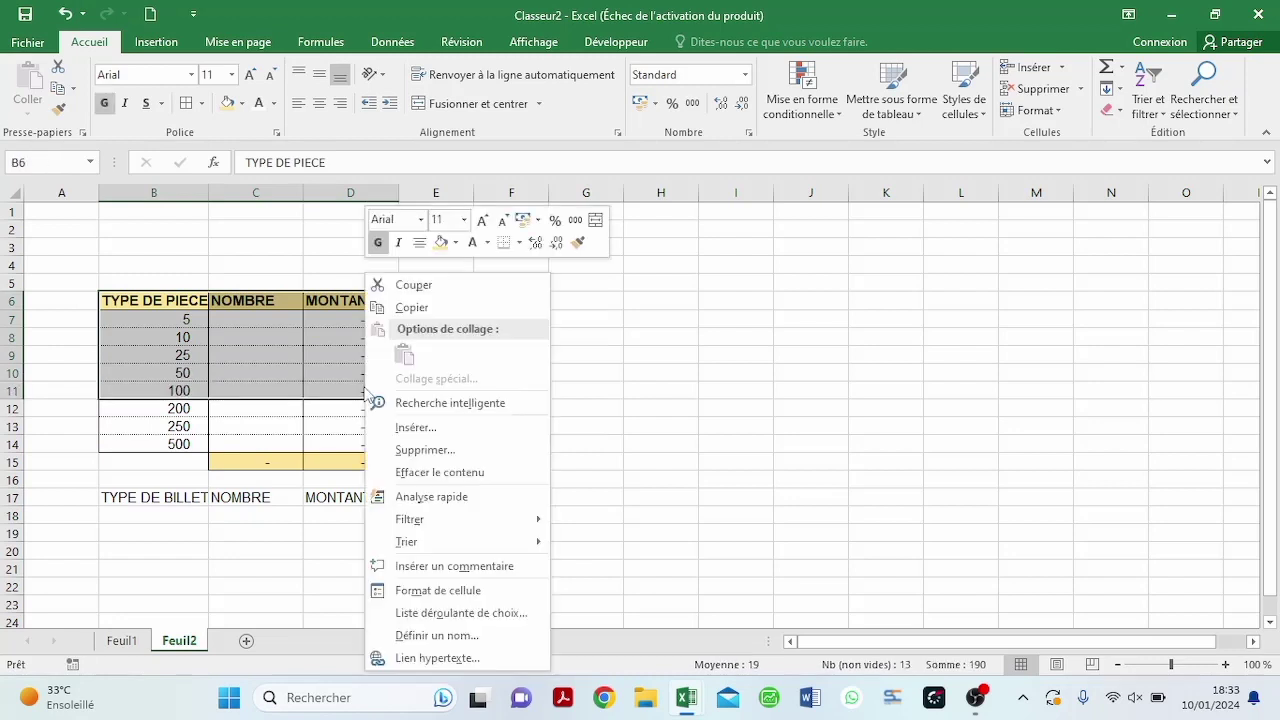
{"action": "left_click", "coordinate": [413, 310]}
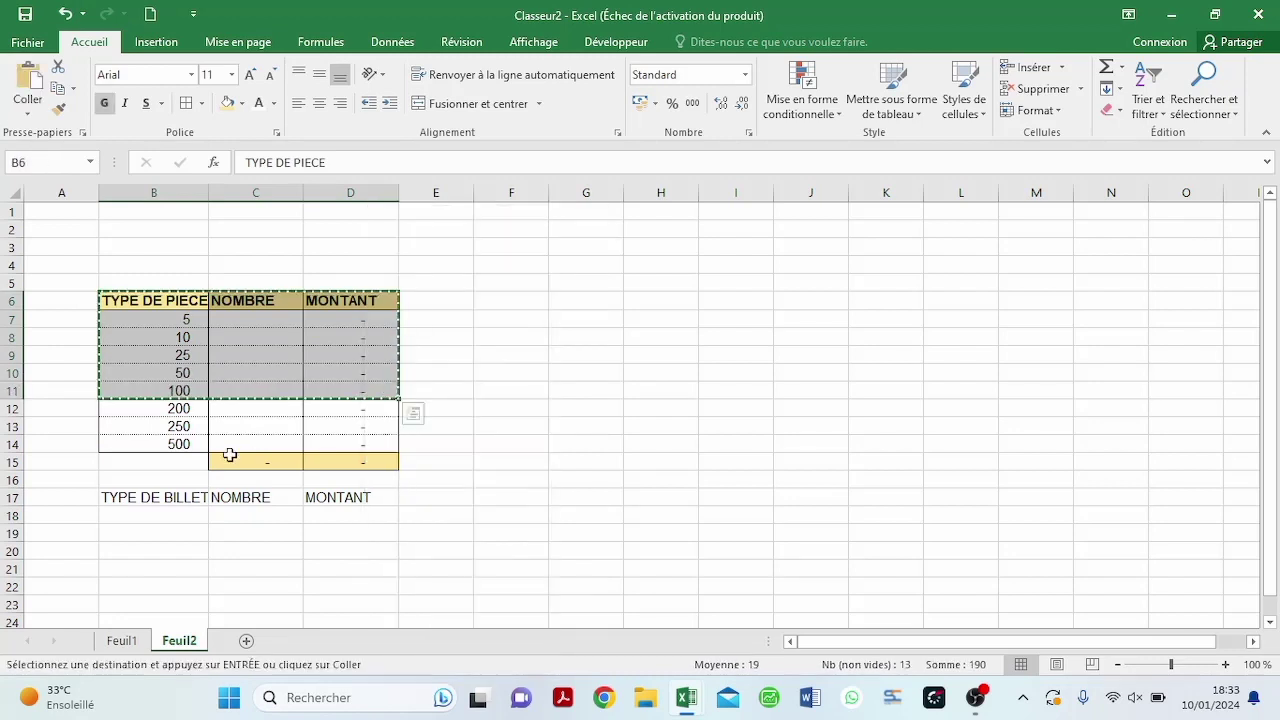
{"action": "left_click", "coordinate": [138, 496]}
{"action": "right_click", "coordinate": [142, 502]}
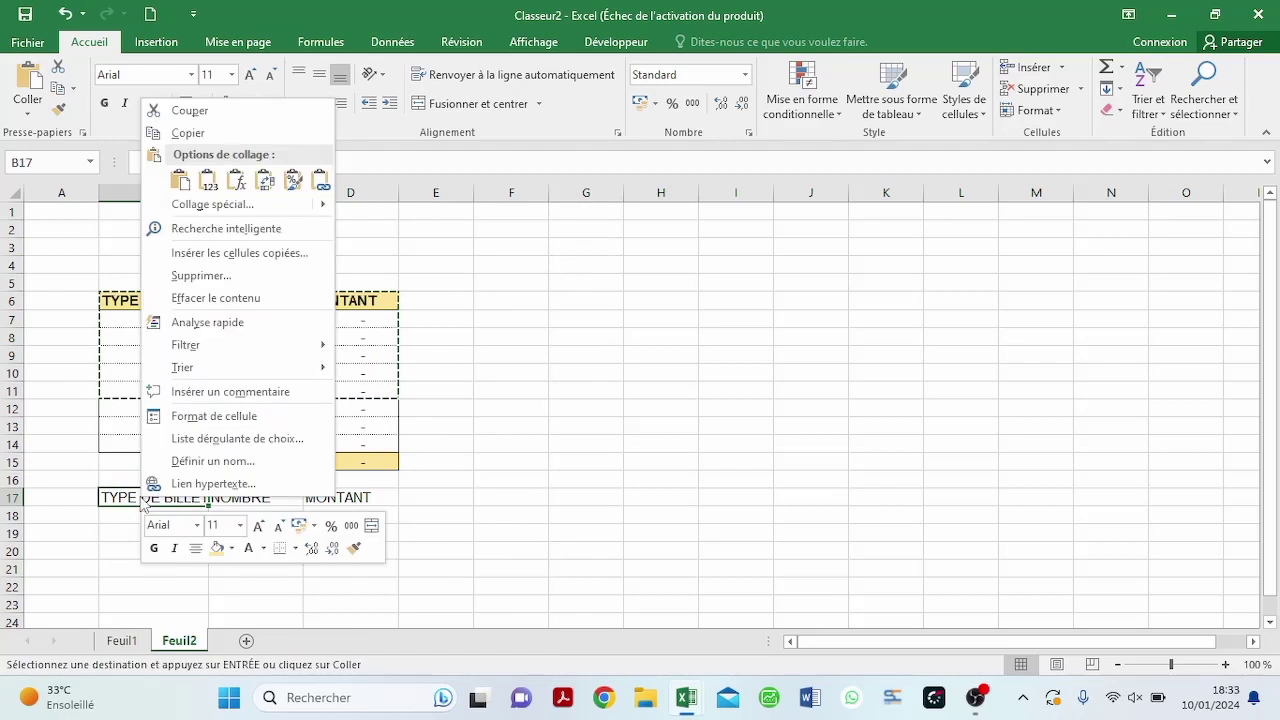
{"action": "left_click", "coordinate": [181, 181]}
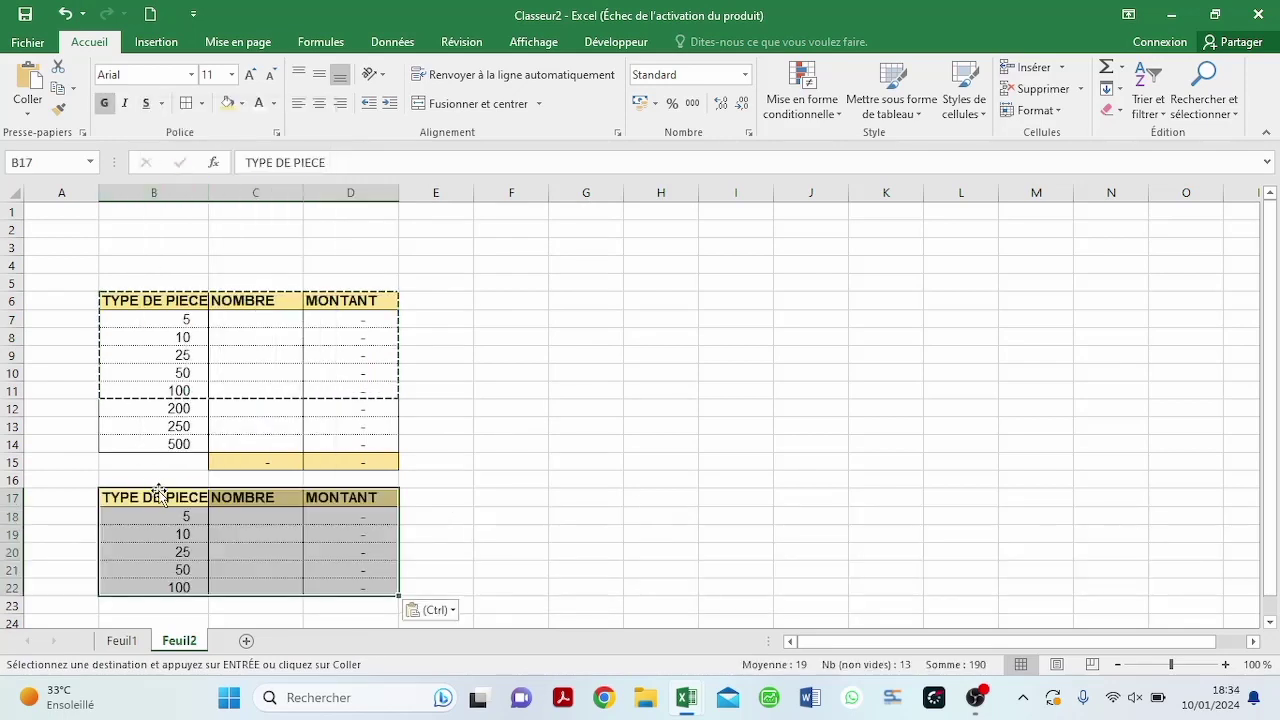
- Autofit column B to its contents and change the heading in B17 to TYPE DE BILLET
{"action": "double_click", "coordinate": [208, 193]}
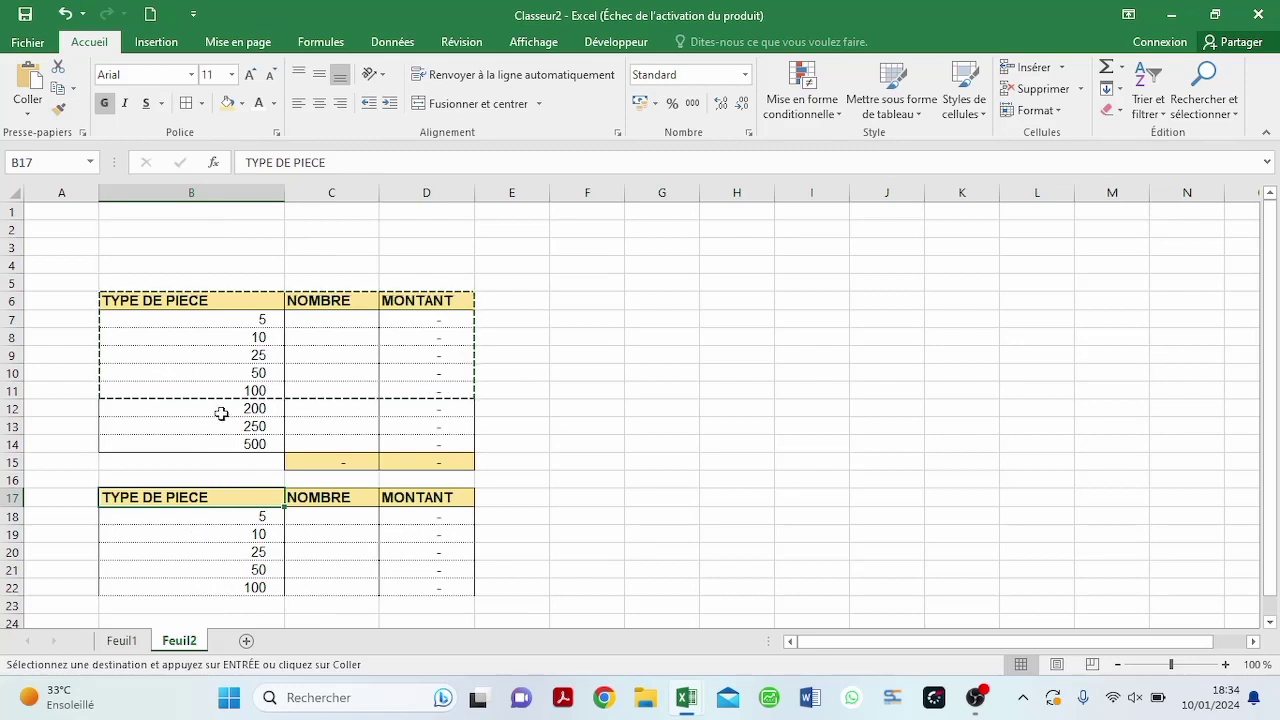
{"action": "left_click", "coordinate": [313, 163]}
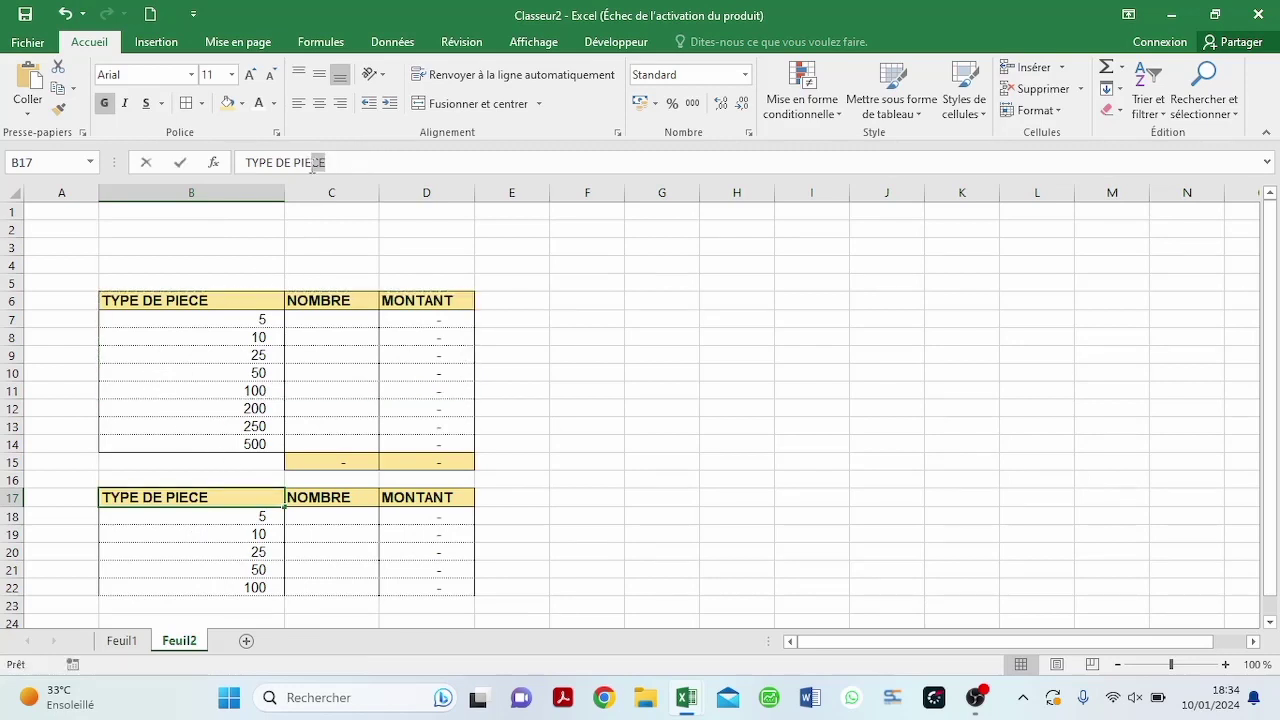
{"action": "type", "text": "BILL"}
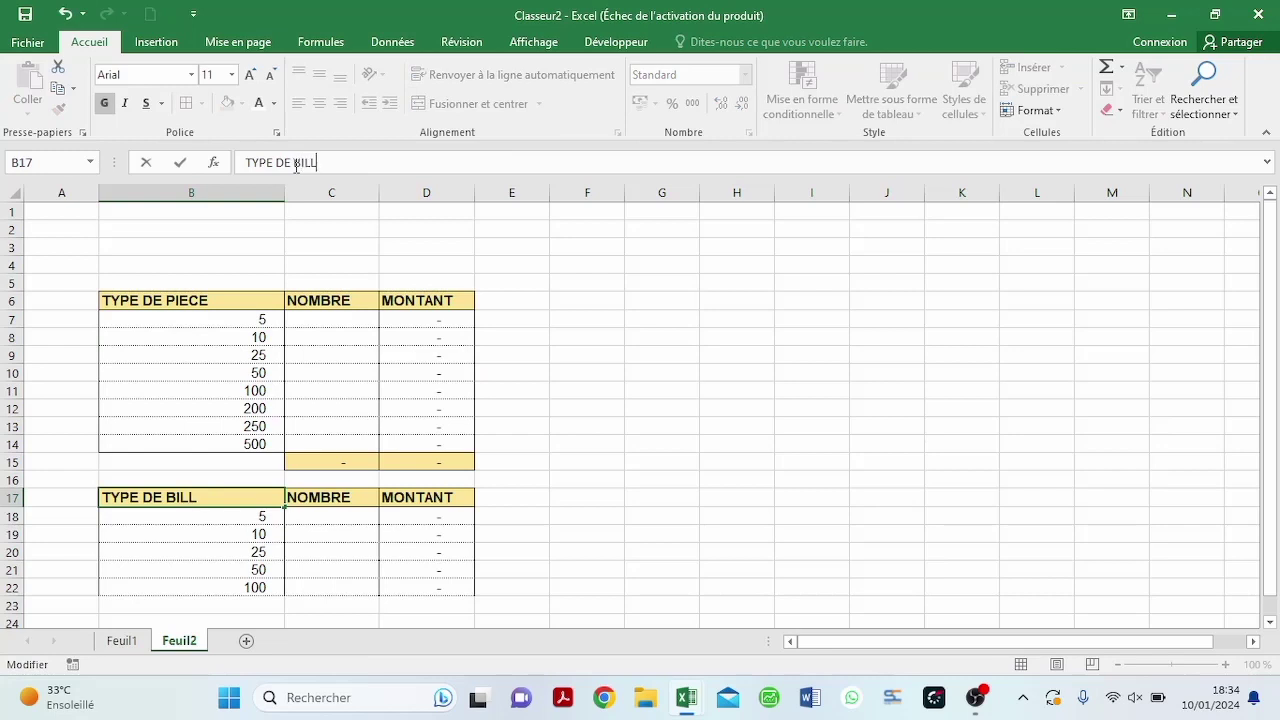
{"action": "type", "text": "ET"}
- Enter the banknote denominations 500, 1000, 2000, 5000 and 10000 in cells B18 to B22
{"action": "left_click", "coordinate": [210, 516]}
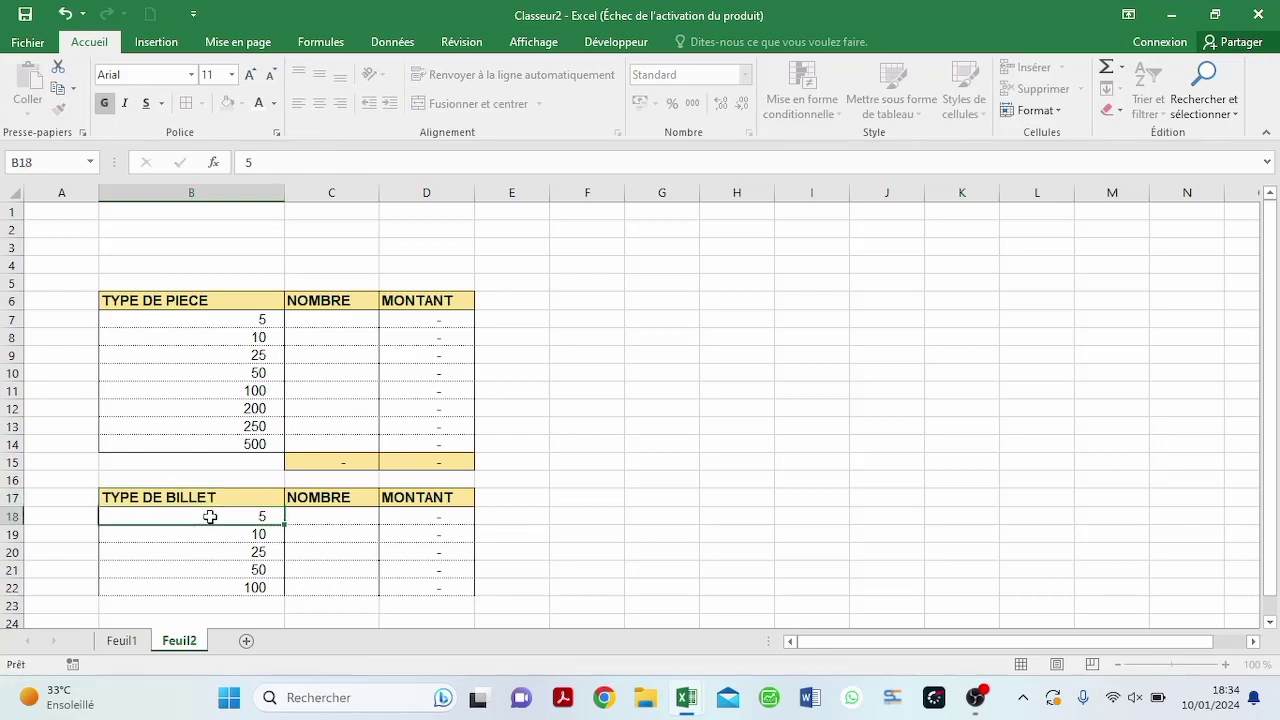
{"action": "type", "text": "500"}
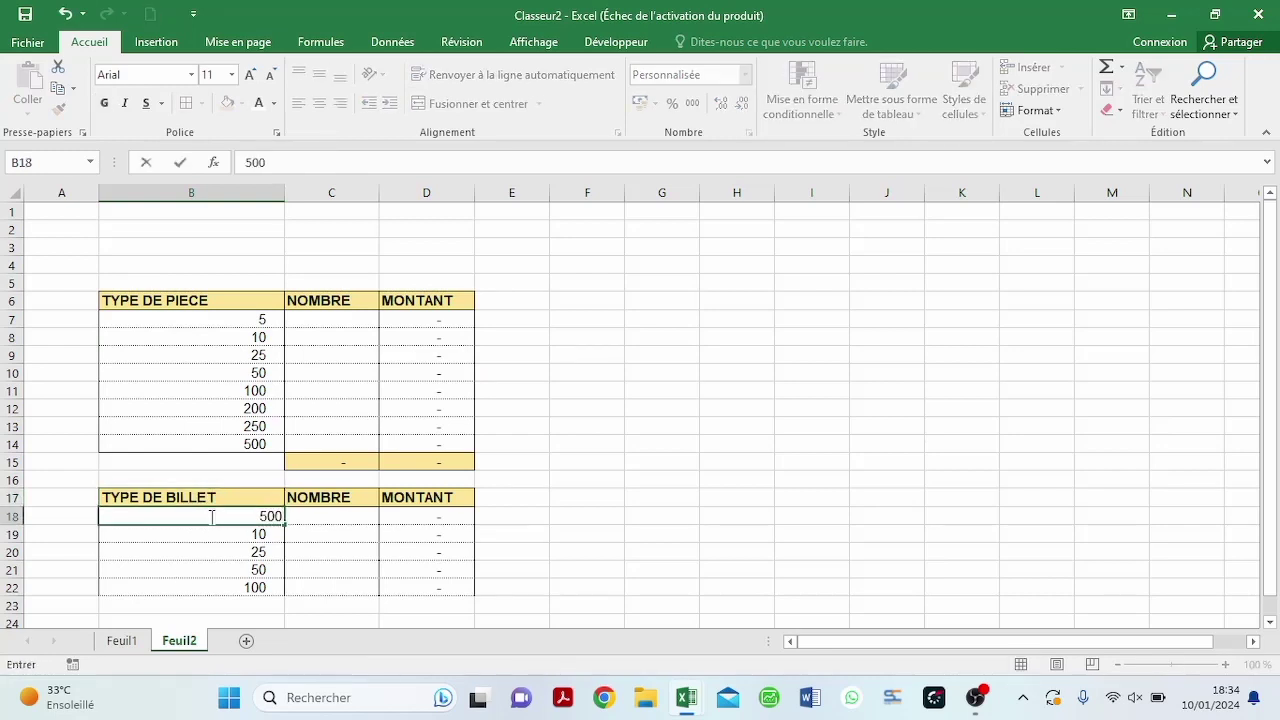
{"action": "key", "text": "Return"}
{"action": "type", "text": "1000"}
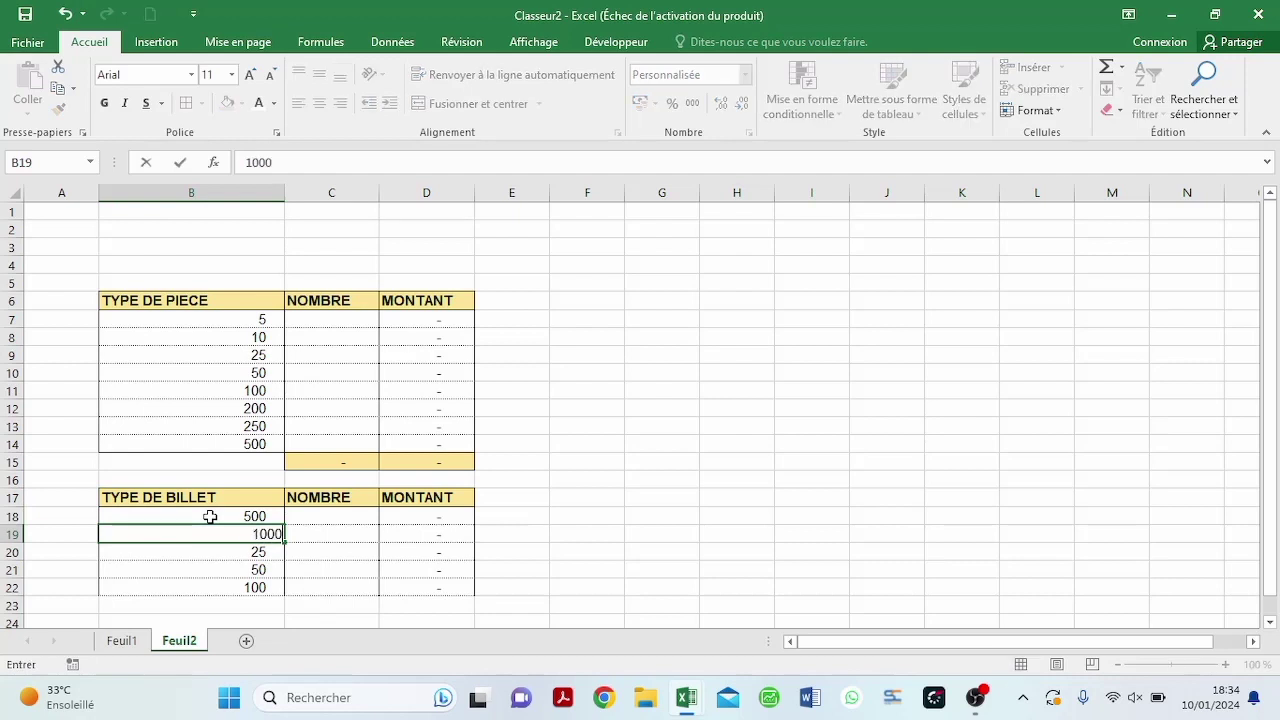
{"action": "key", "text": "Return"}
{"action": "type", "text": "2 000"}
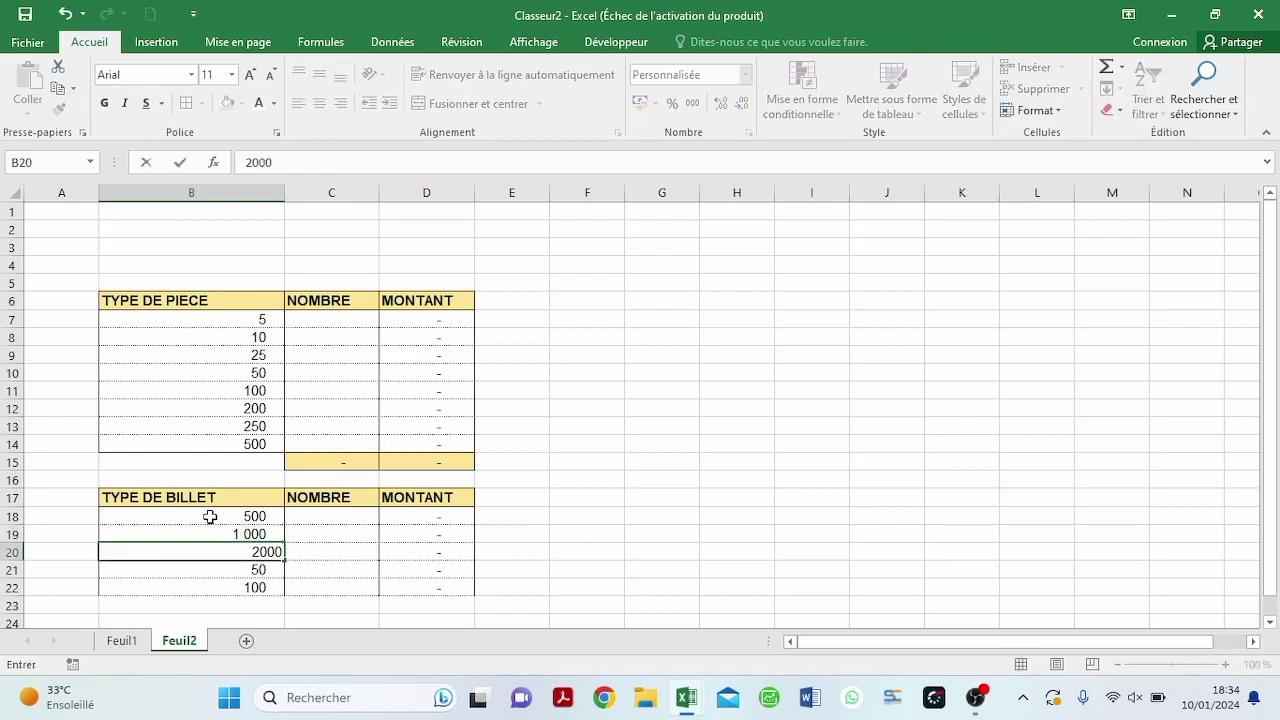
{"action": "key", "text": "Return"}
{"action": "type", "text": "5000"}
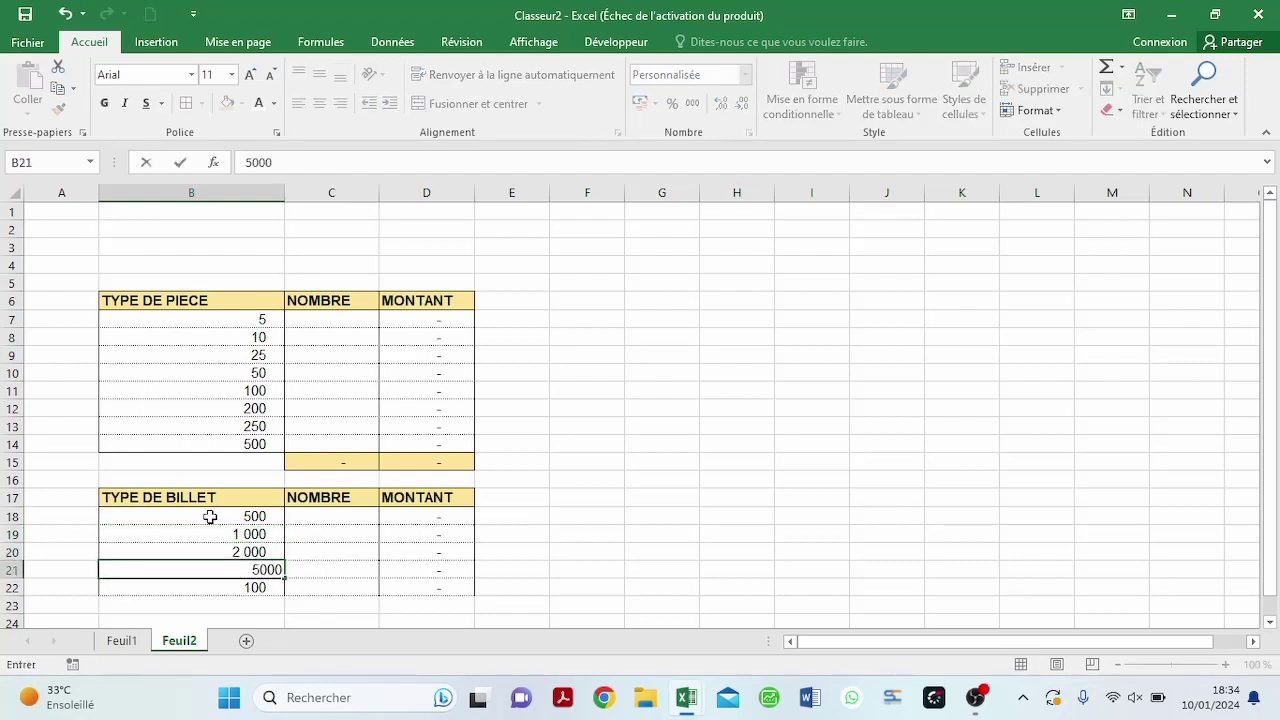
{"action": "key", "text": "Return"}
{"action": "type", "text": "10000"}
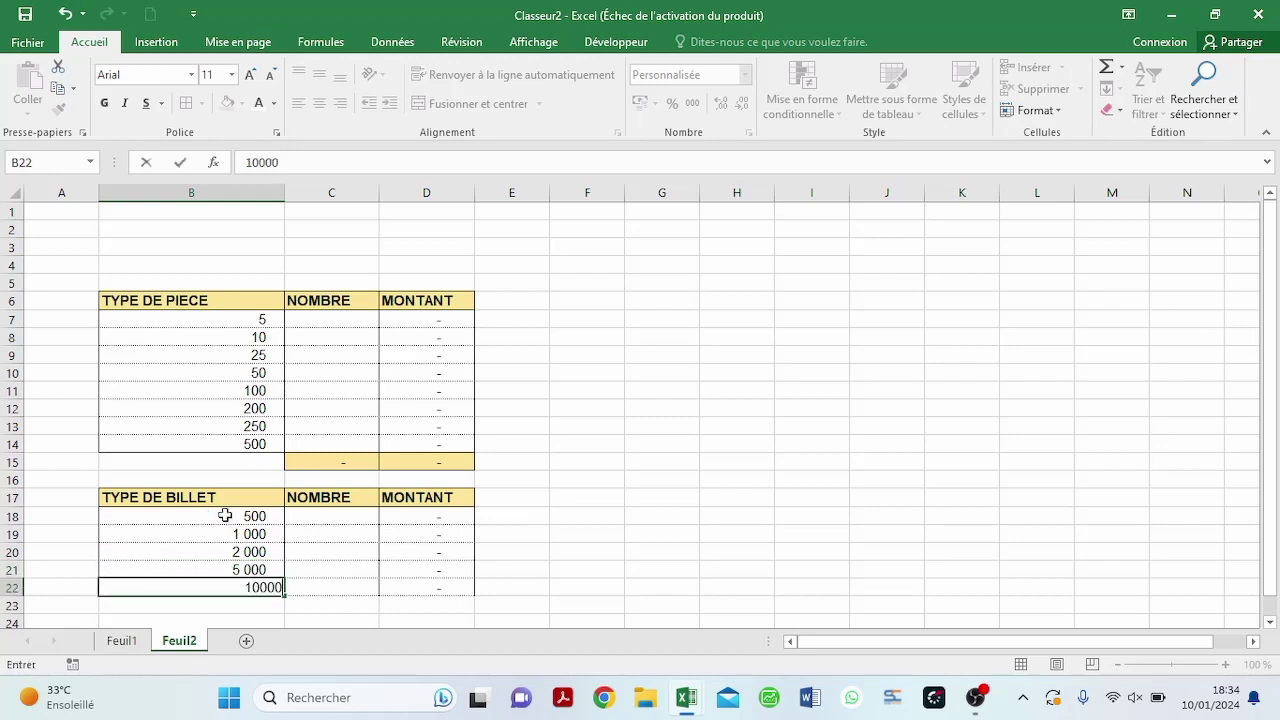
{"action": "left_click", "coordinate": [402, 567]}
- Copy the coin table's totals row C15:D15 to C23:D23 below the banknote table
{"action": "left_click_drag", "start_coordinate": [316, 462], "coordinate": [415, 458]}
{"action": "right_click", "coordinate": [415, 458]}
{"action": "left_click", "coordinate": [450, 96]}
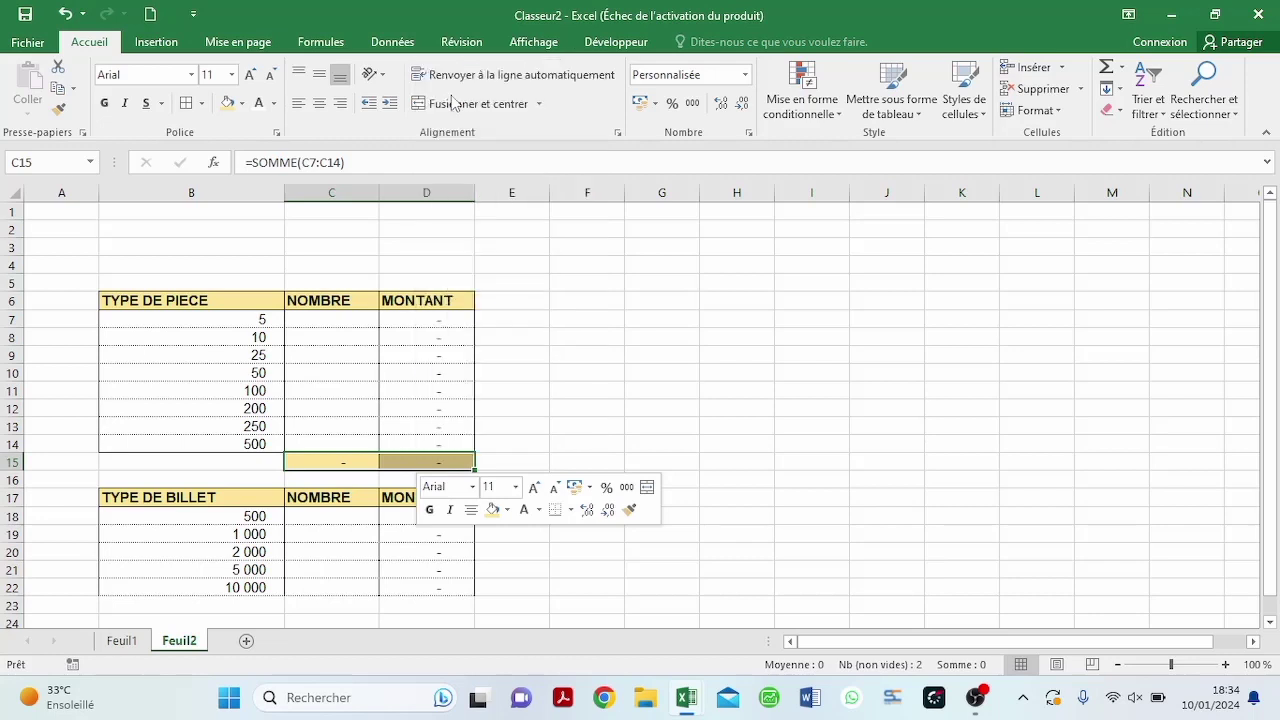
{"action": "left_click", "coordinate": [310, 606]}
{"action": "right_click", "coordinate": [312, 606]}
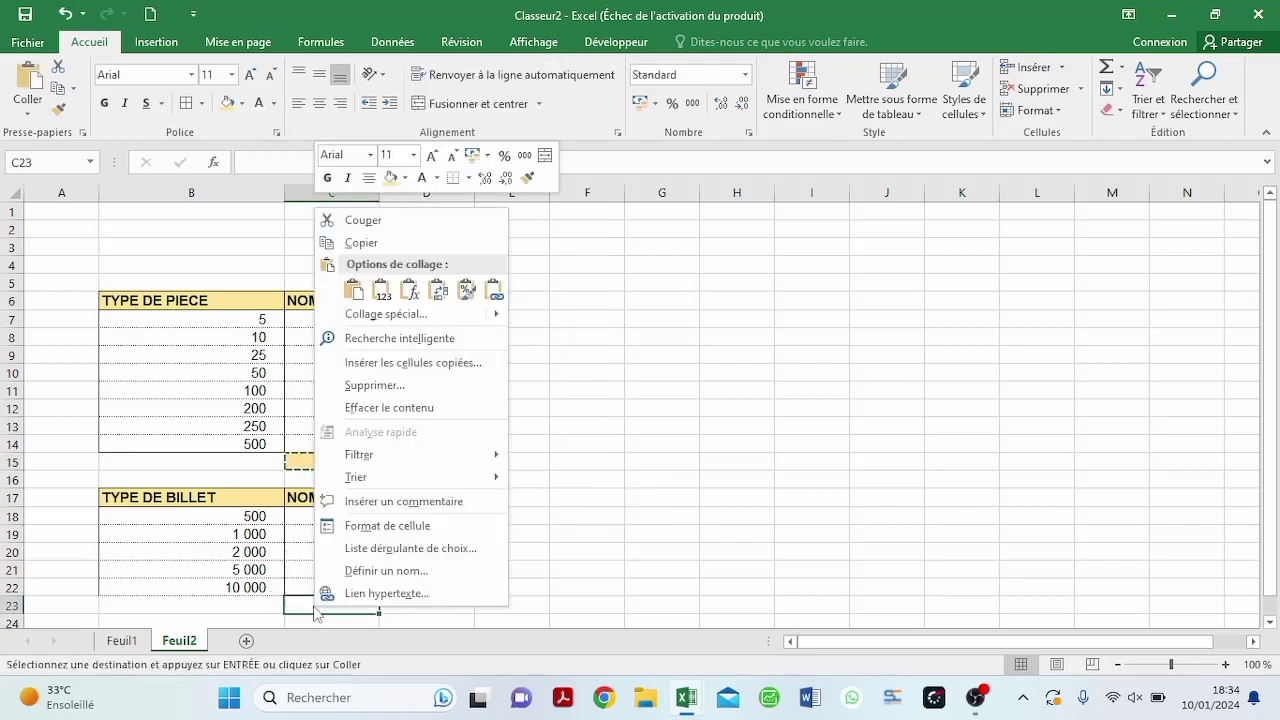
{"action": "left_click", "coordinate": [353, 290]}
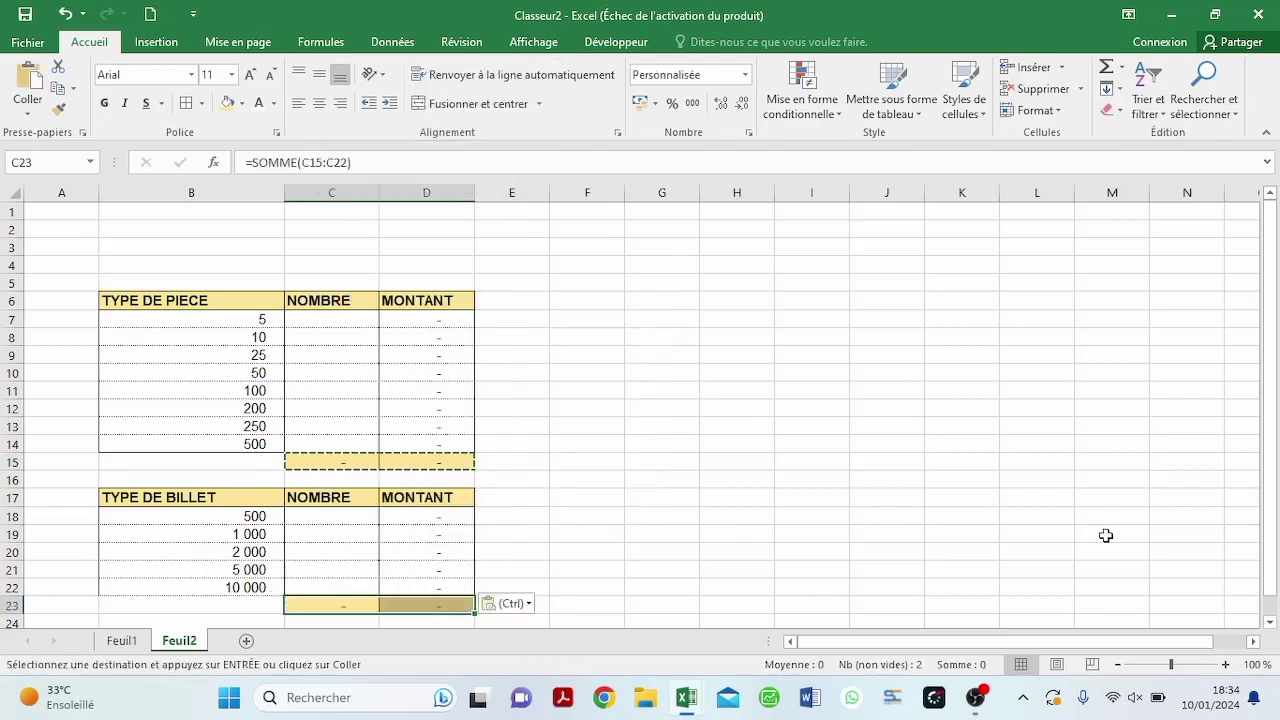
- Correct the total in D23 to sum D18:D22 and fill the formula across to C23
{"action": "scroll", "coordinate": [737, 526], "scroll_direction": "down", "scroll_amount": 2}
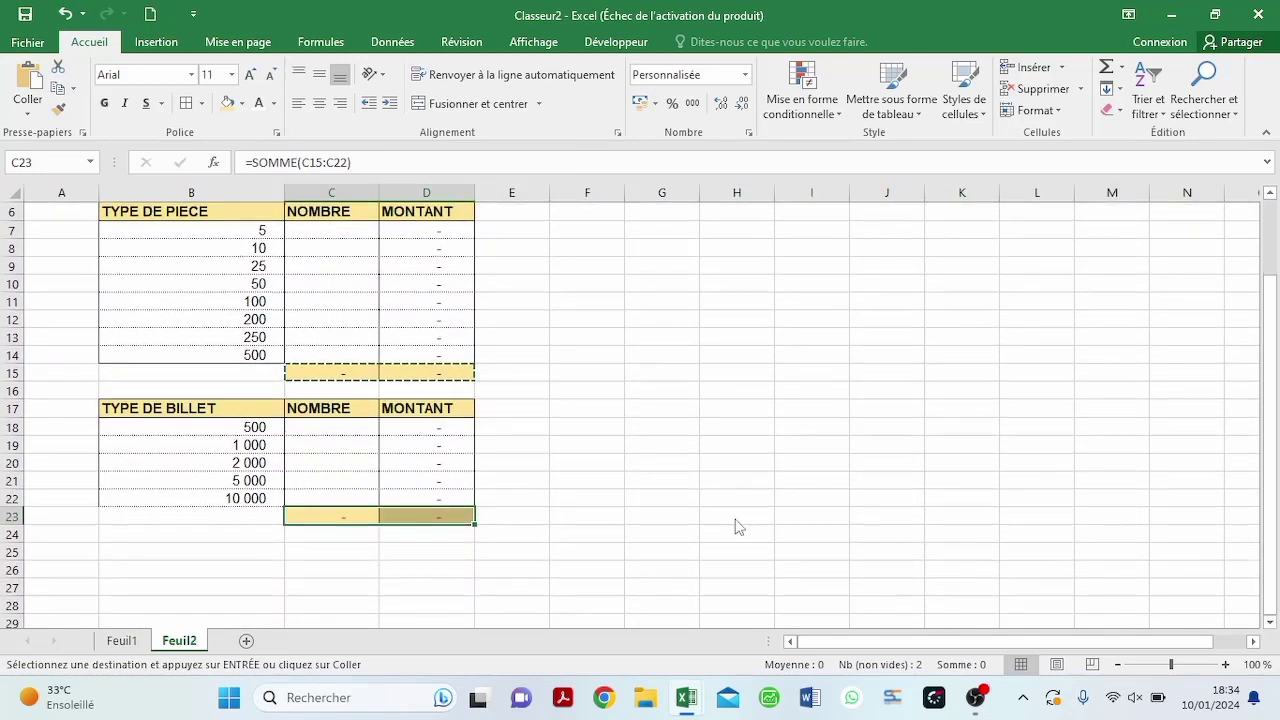
{"action": "double_click", "coordinate": [437, 517]}
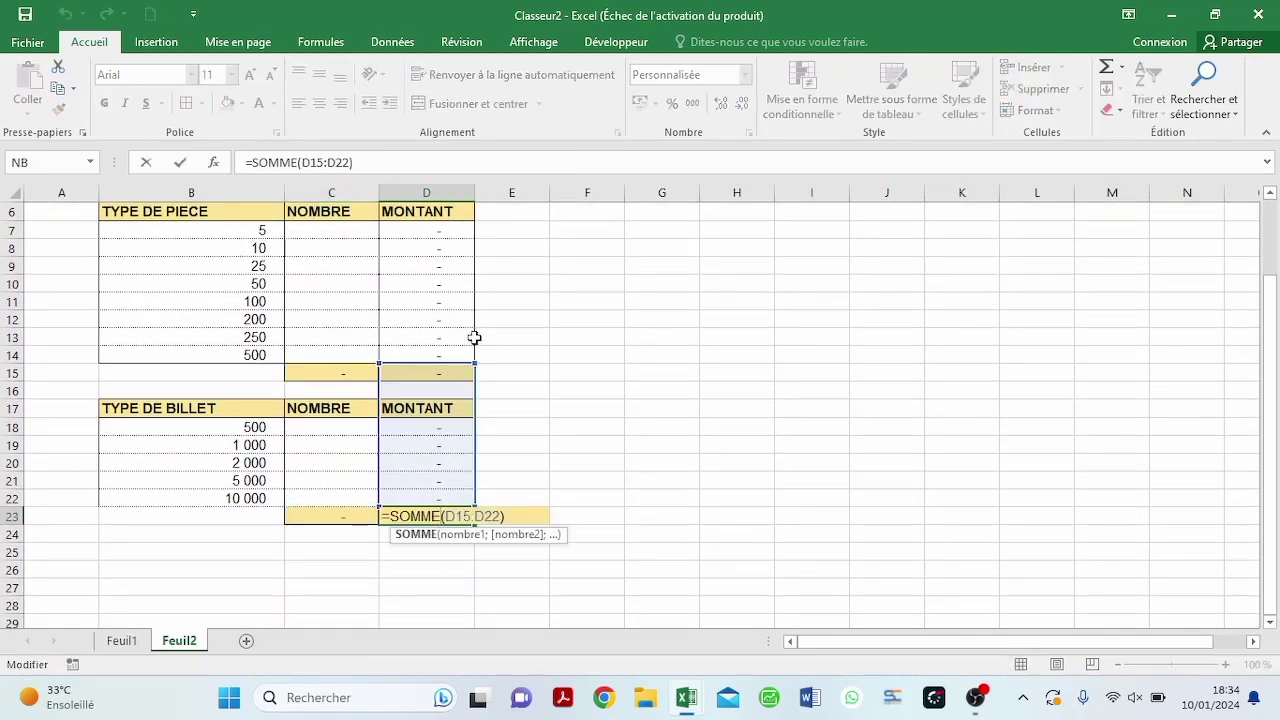
{"action": "left_click_drag", "start_coordinate": [473, 361], "coordinate": [470, 414]}
{"action": "key", "text": "Return"}
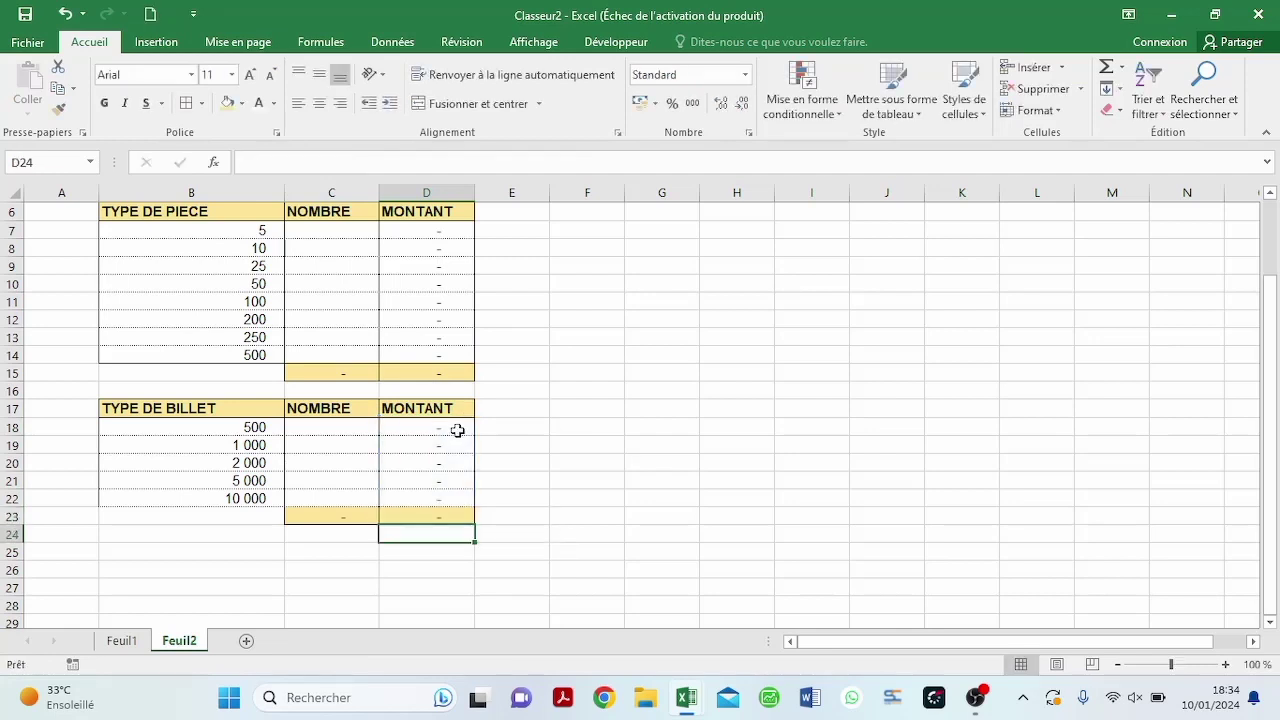
{"action": "left_click", "coordinate": [446, 515]}
{"action": "left_click_drag", "start_coordinate": [468, 523], "coordinate": [306, 526]}
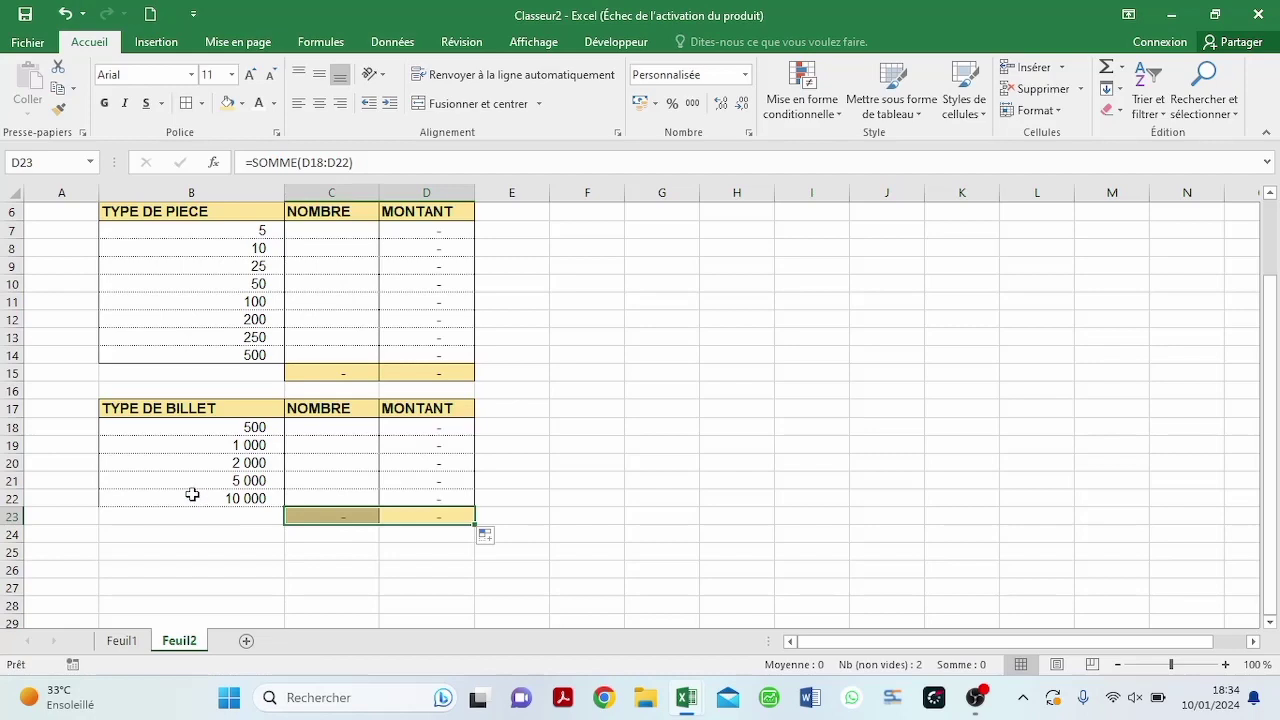
- Change the top border of the last banknote row, B22:D22, to the fine dotted line style
{"action": "left_click_drag", "start_coordinate": [192, 495], "coordinate": [409, 500]}
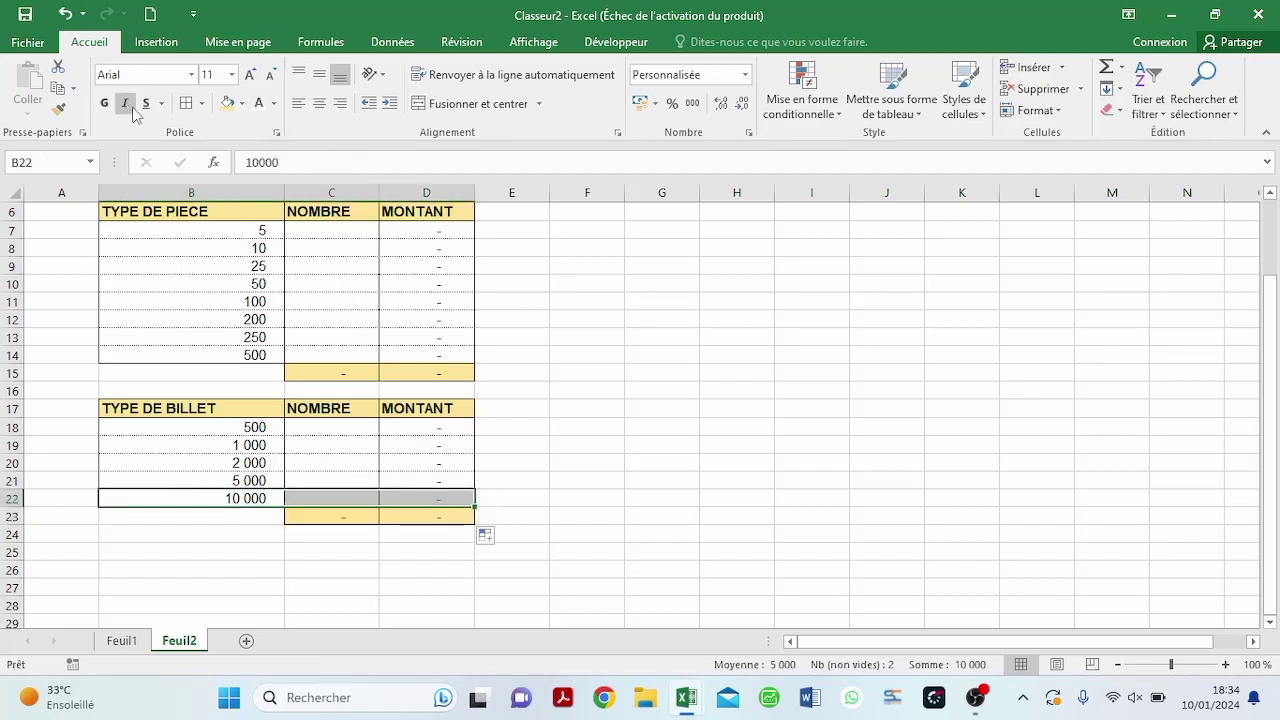
{"action": "left_click", "coordinate": [187, 105]}
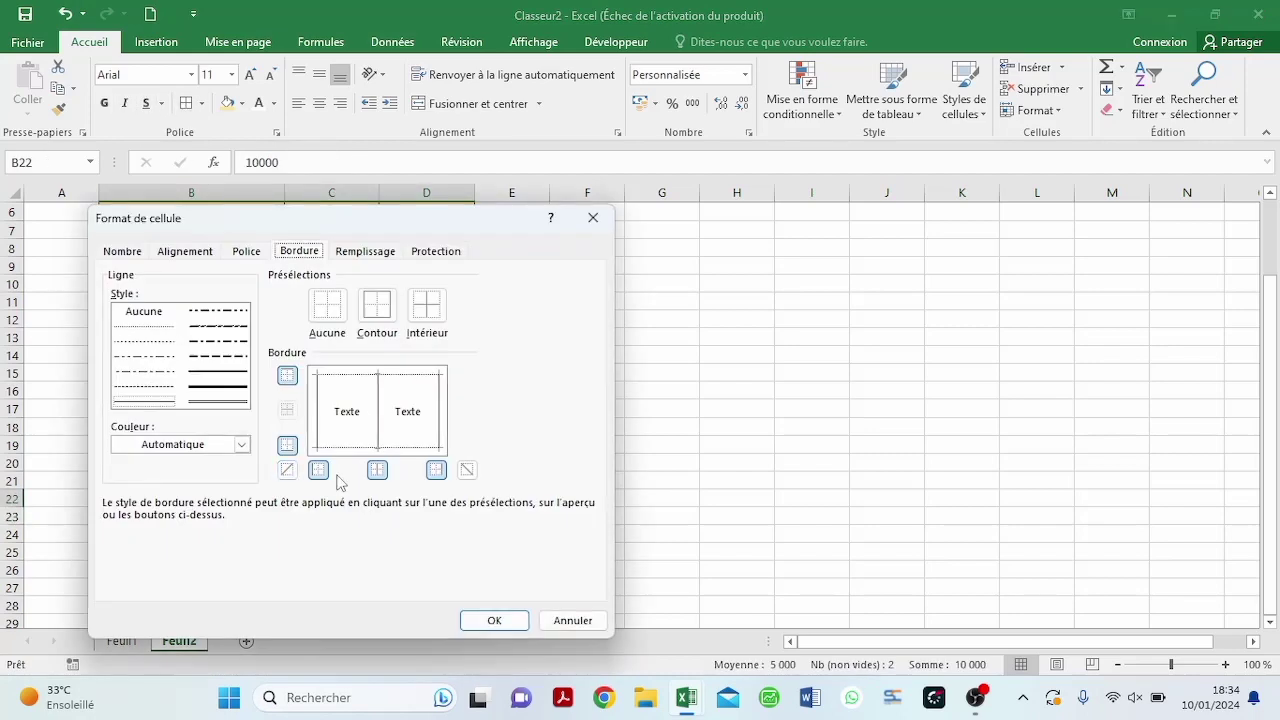
{"action": "left_click", "coordinate": [360, 376]}
{"action": "left_click", "coordinate": [360, 376]}
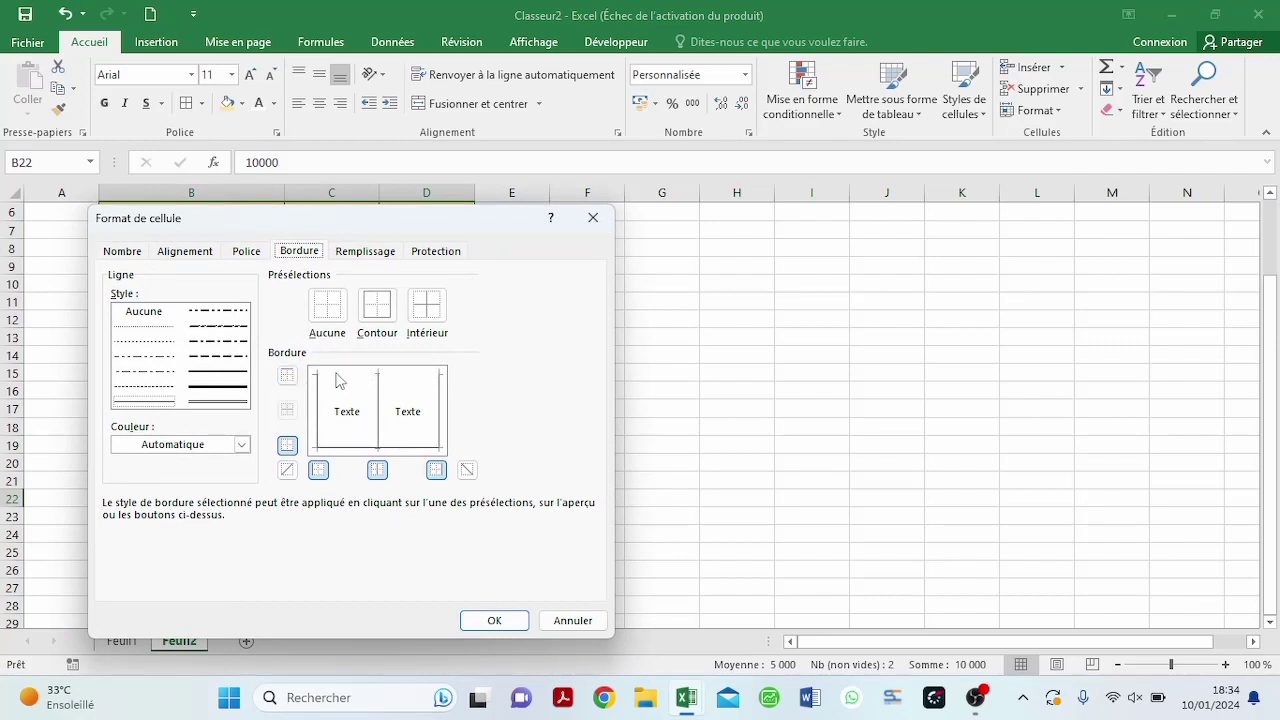
{"action": "left_click", "coordinate": [169, 328]}
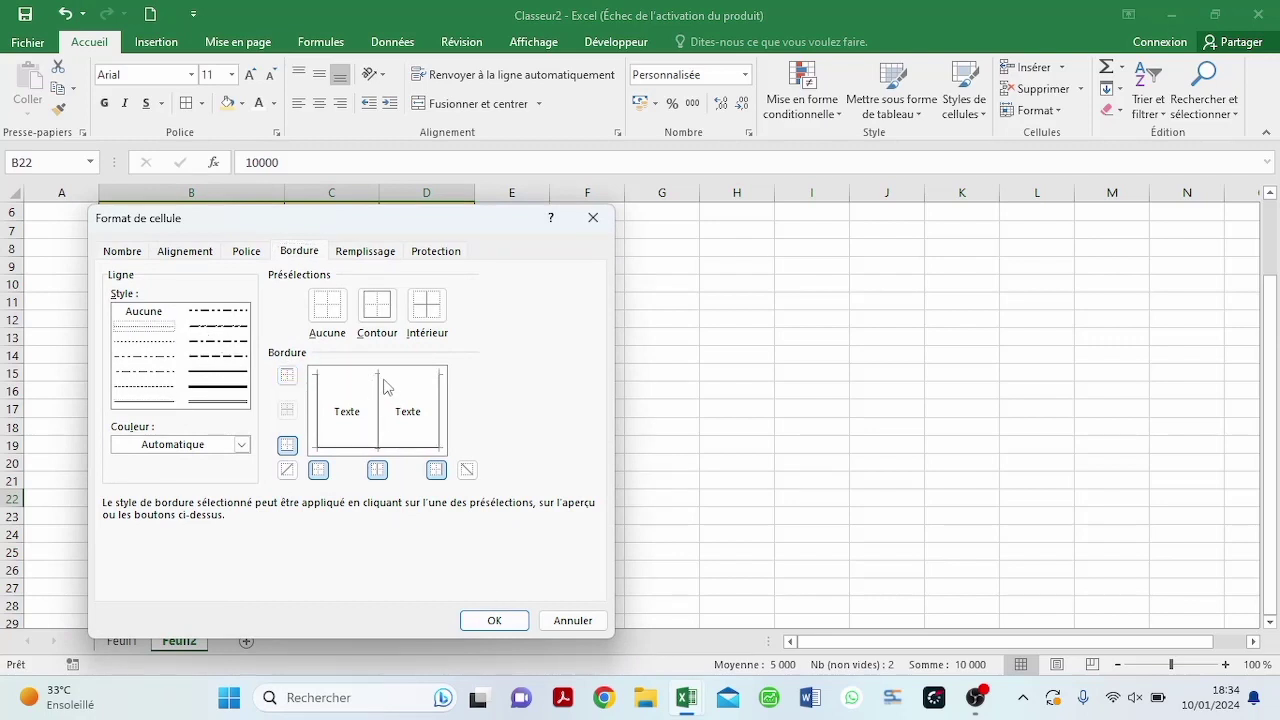
{"action": "left_click", "coordinate": [383, 376]}
{"action": "left_click", "coordinate": [492, 620]}
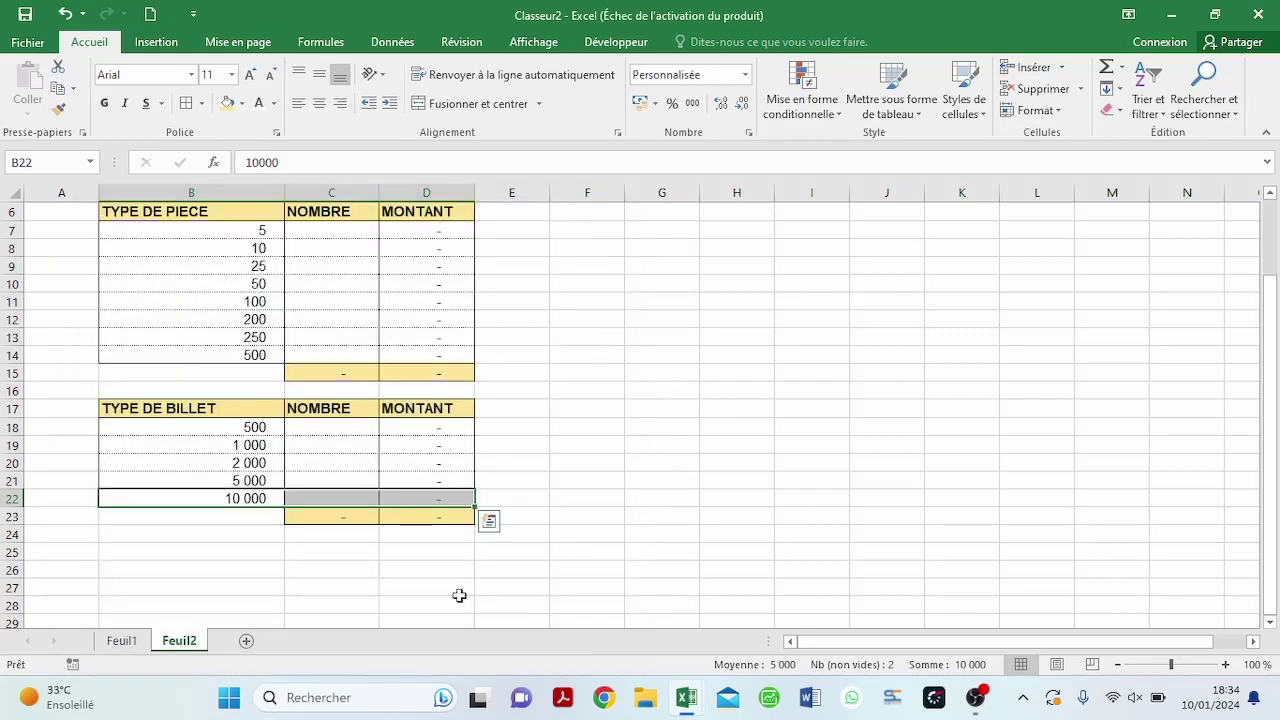
- Narrow column B to just fit the TYPE DE BILLET heading and widen column C slightly
{"action": "left_click", "coordinate": [312, 545]}
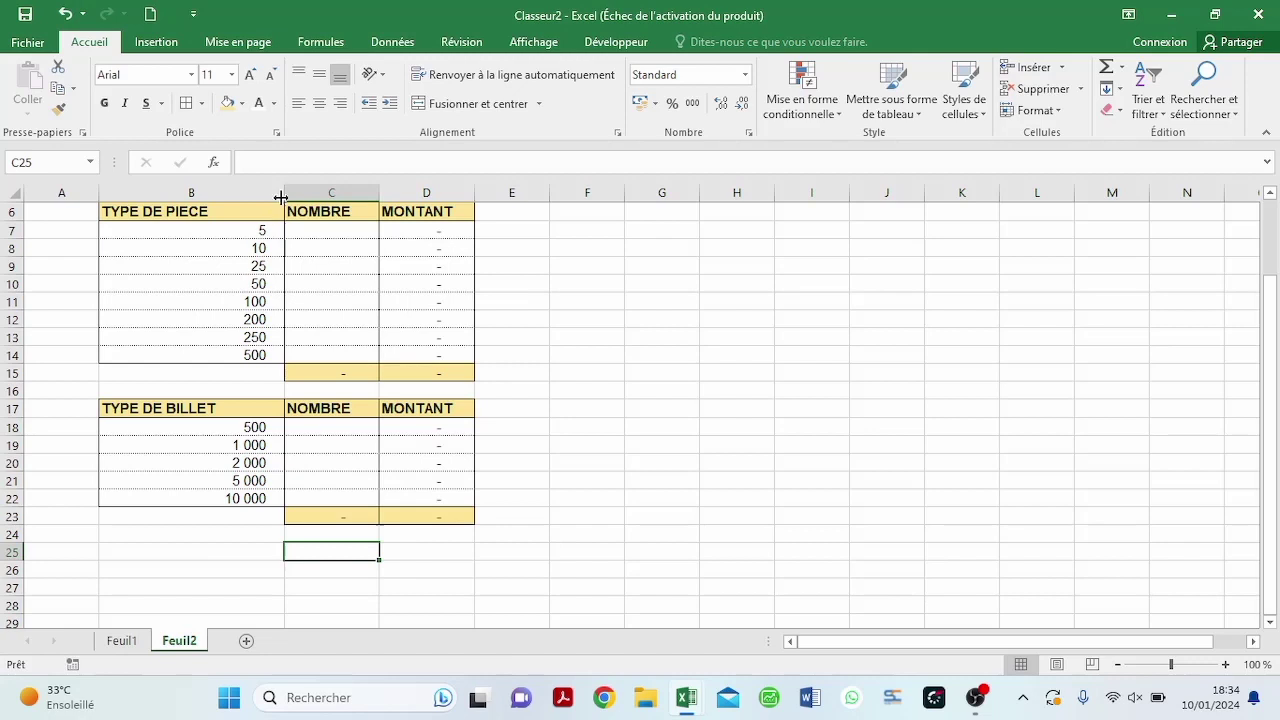
{"action": "left_click_drag", "start_coordinate": [283, 192], "coordinate": [228, 204]}
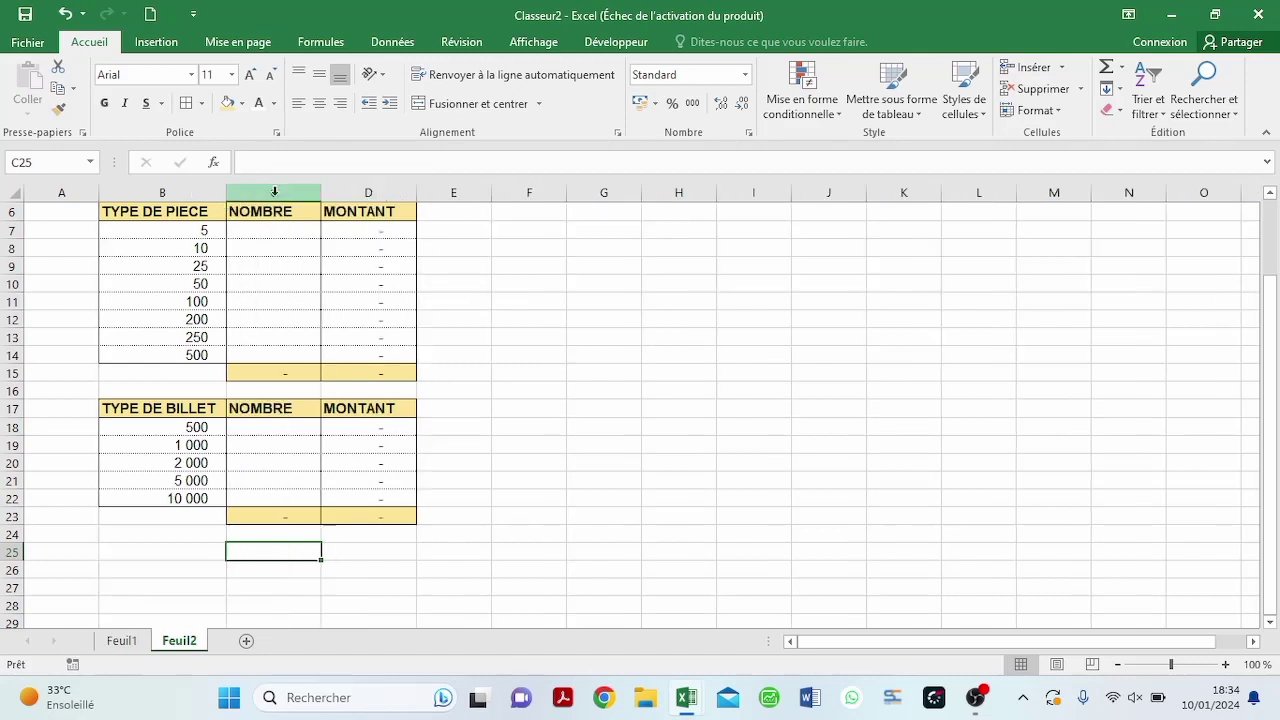
{"action": "left_click_drag", "start_coordinate": [325, 191], "coordinate": [326, 191]}
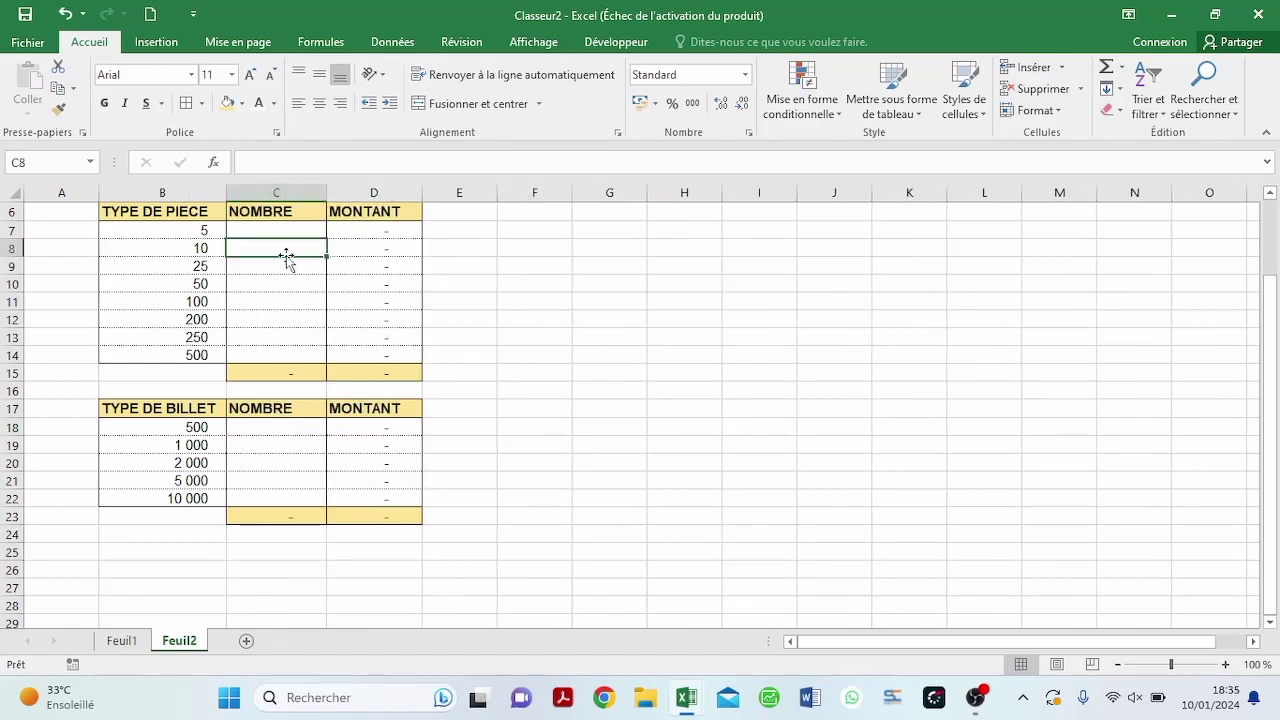
- Enter test quantities of 40 for the 10 coin in C8 and 140 for the 1 000 banknote in C19
{"action": "left_click", "coordinate": [287, 255]}
{"action": "type", "text": "40"}
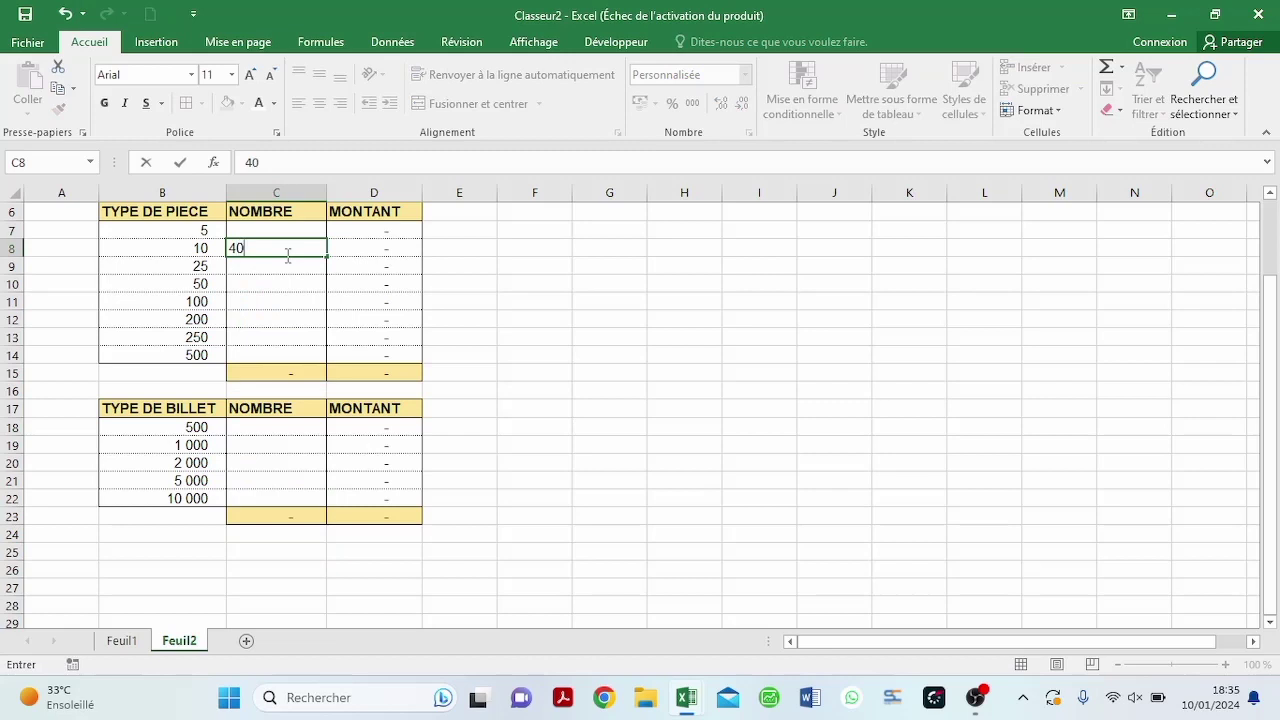
{"action": "left_click", "coordinate": [278, 446]}
{"action": "type", "text": "140"}
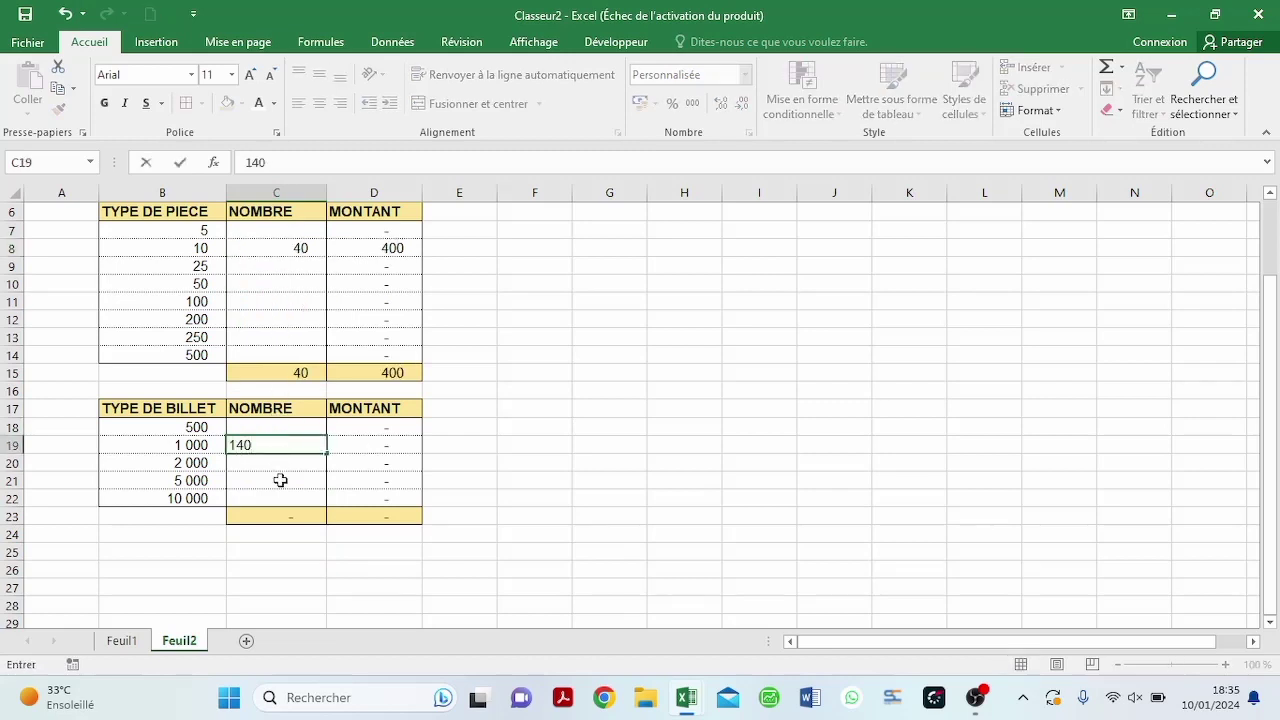
{"action": "left_click", "coordinate": [280, 480]}
{"action": "left_click", "coordinate": [291, 446]}
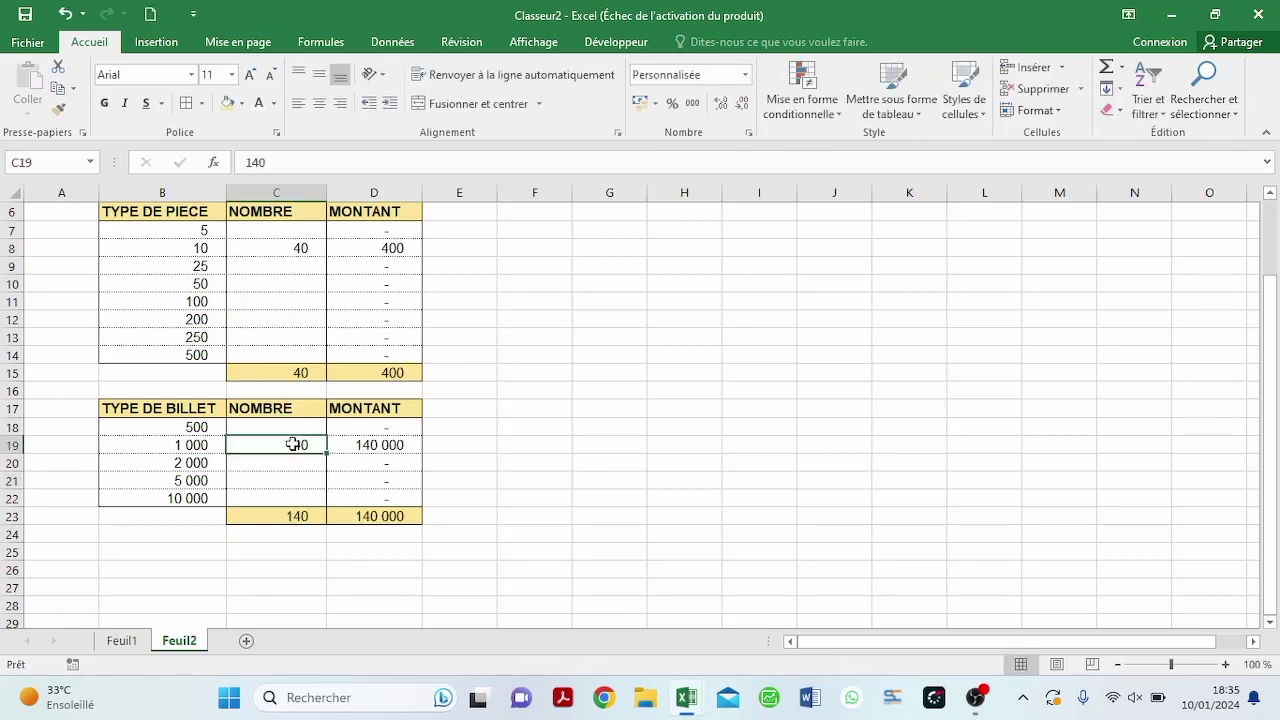
- Enter a formula in D25 that adds the coin total D15 and the banknote total D23
{"action": "left_click", "coordinate": [376, 551]}
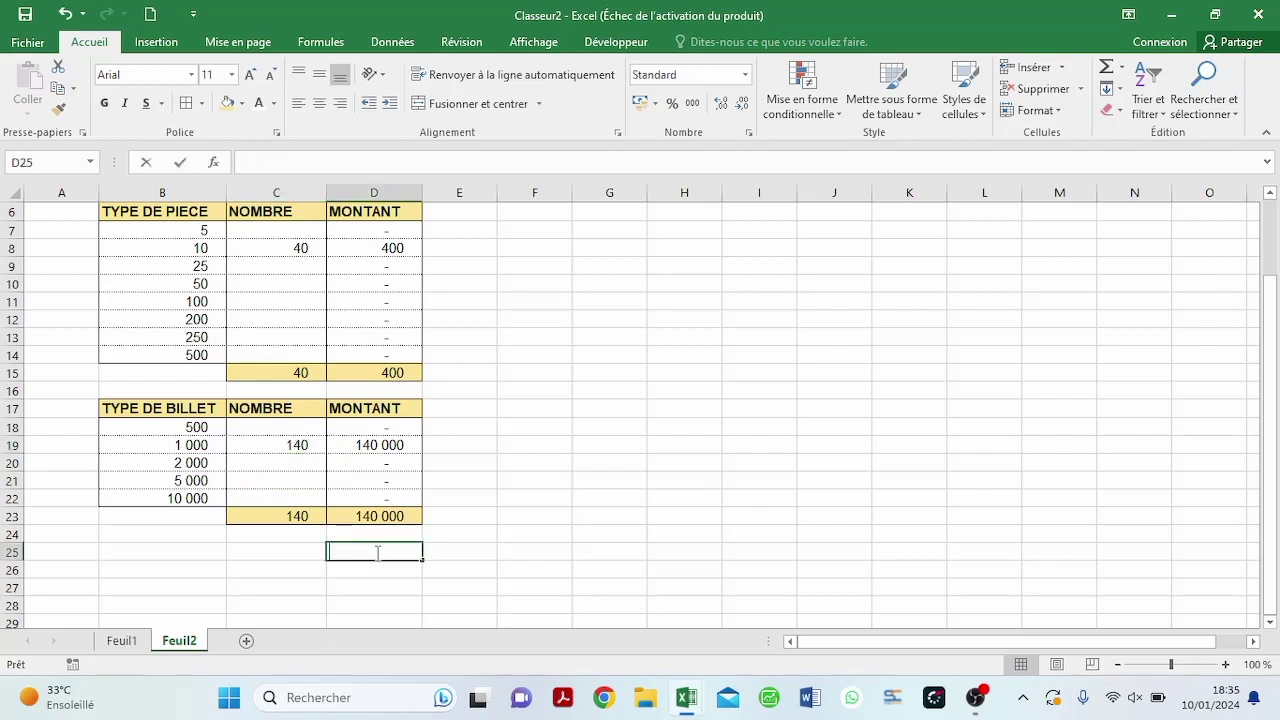
{"action": "type", "text": "+D15"}
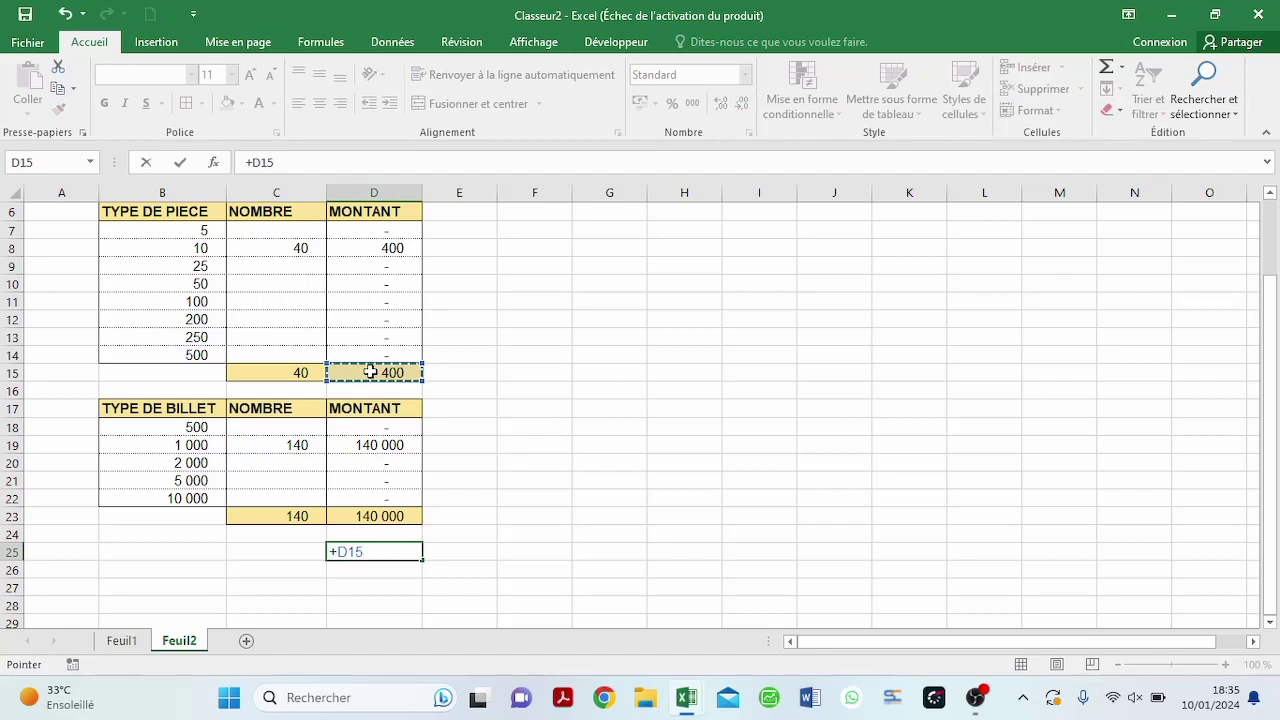
{"action": "type", "text": "+"}
{"action": "left_click", "coordinate": [363, 516]}
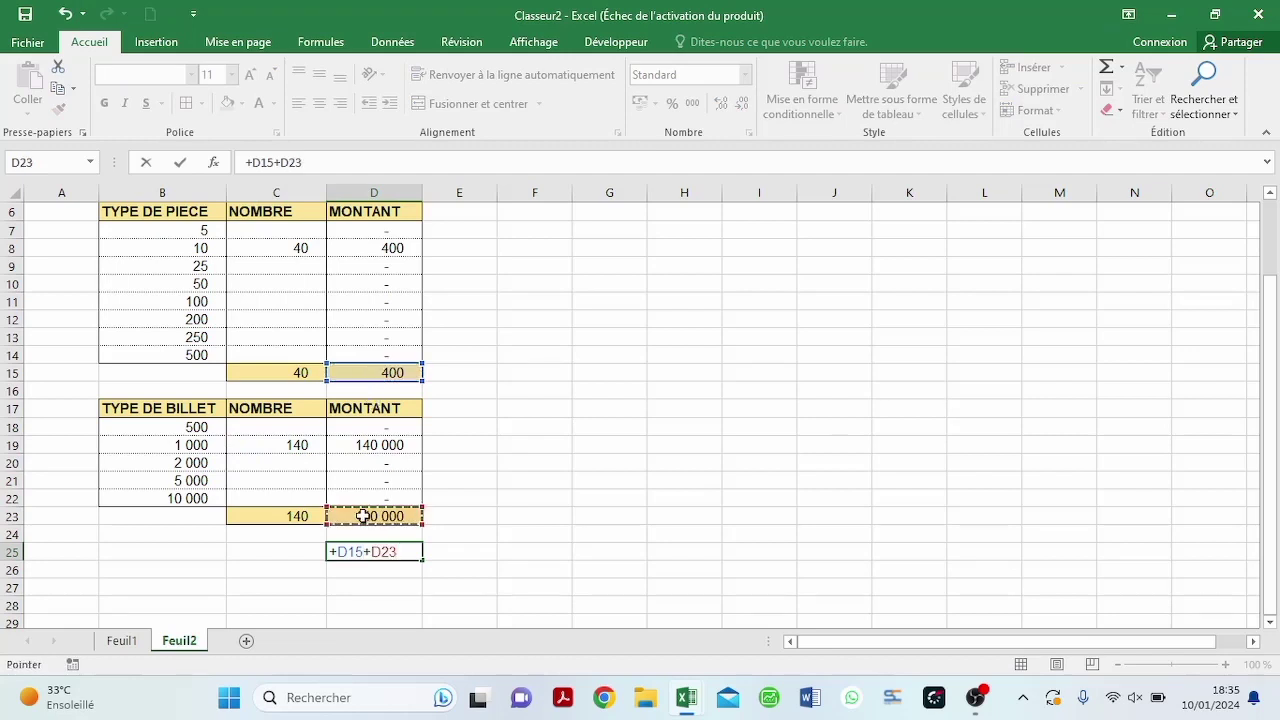
{"action": "key", "text": "Return"}
- Label C25 "TOTAL ESPECE :" and widen column C so the label fits
{"action": "left_click", "coordinate": [296, 551]}
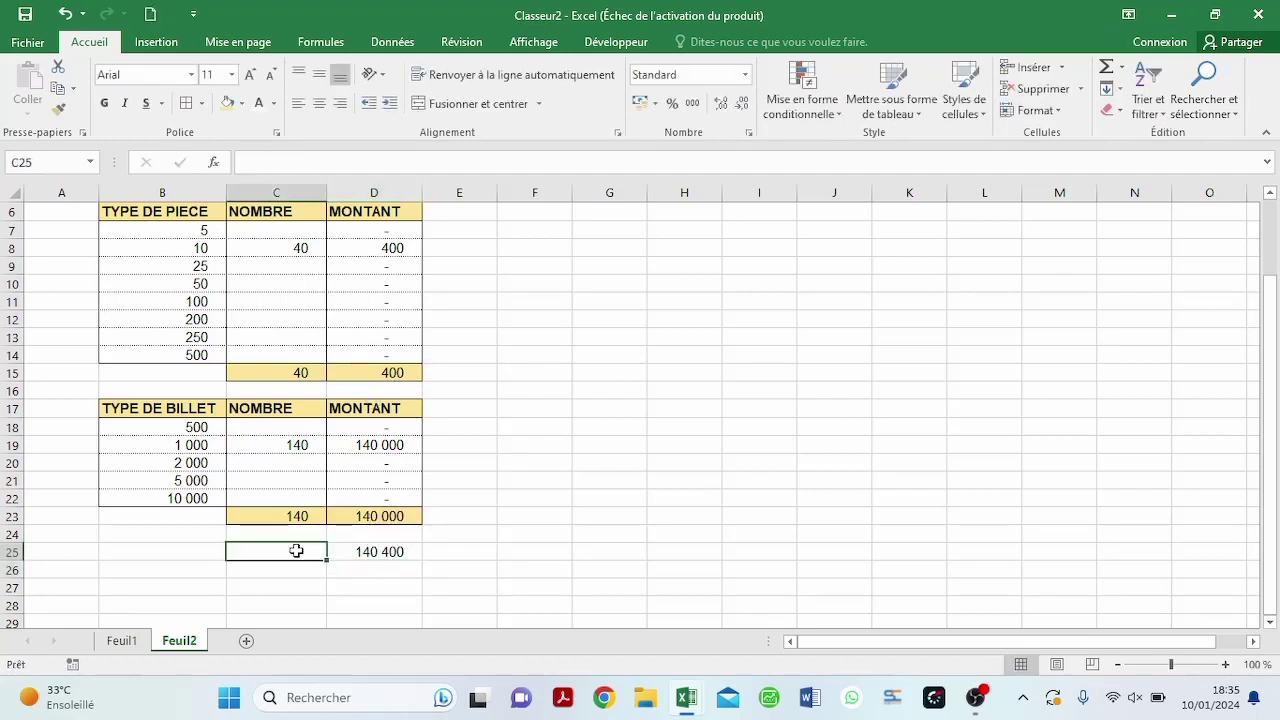
{"action": "type", "text": "T"}
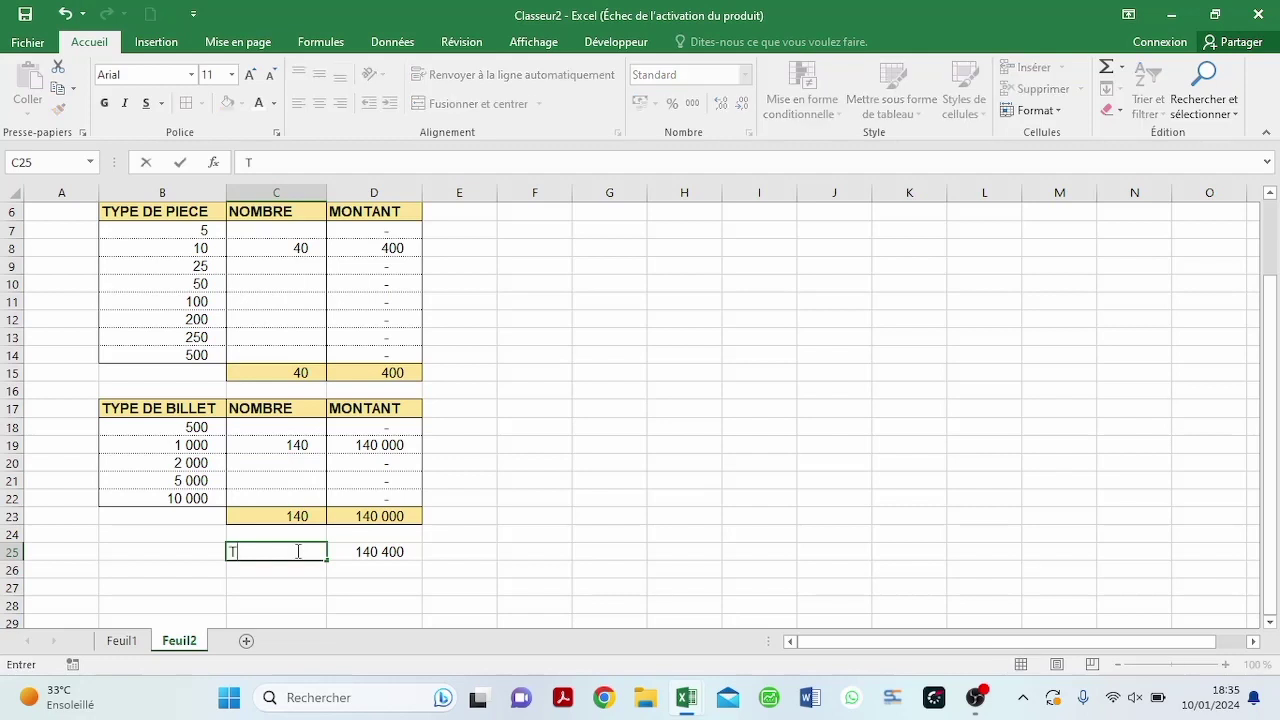
{"action": "type", "text": "OTAL ESPECE"}
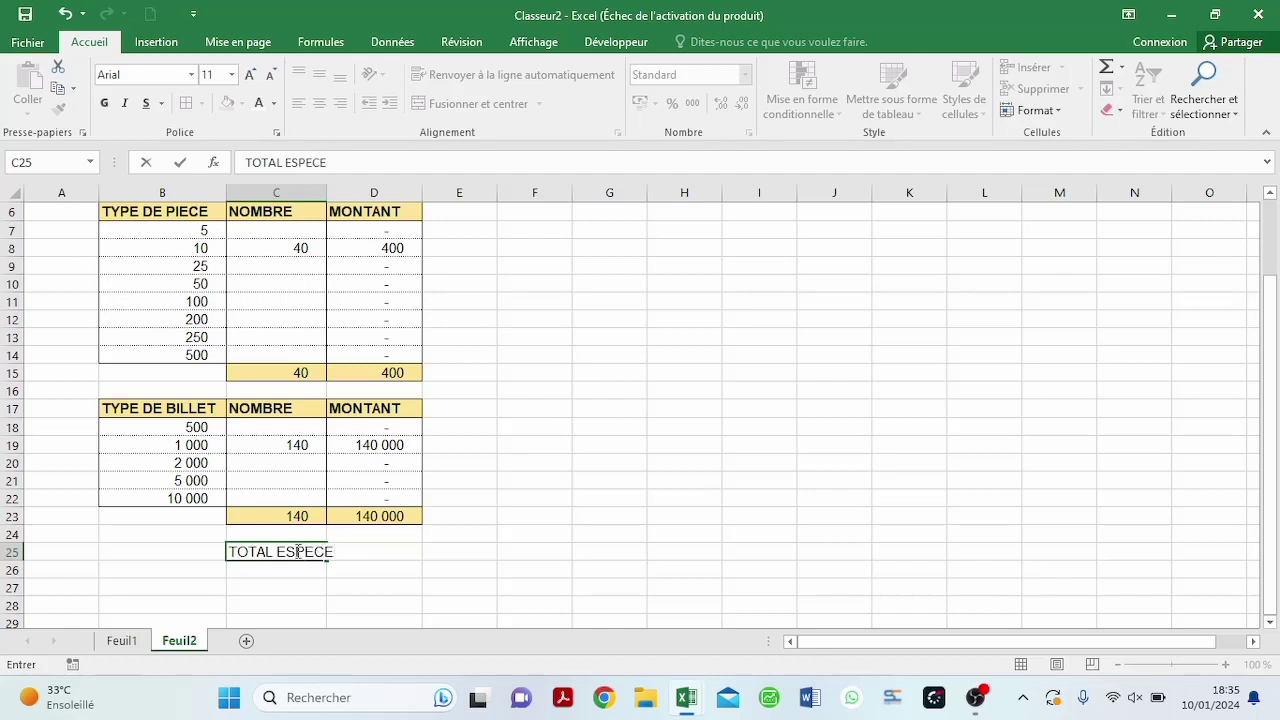
{"action": "key", "text": "Caps_Lock"}
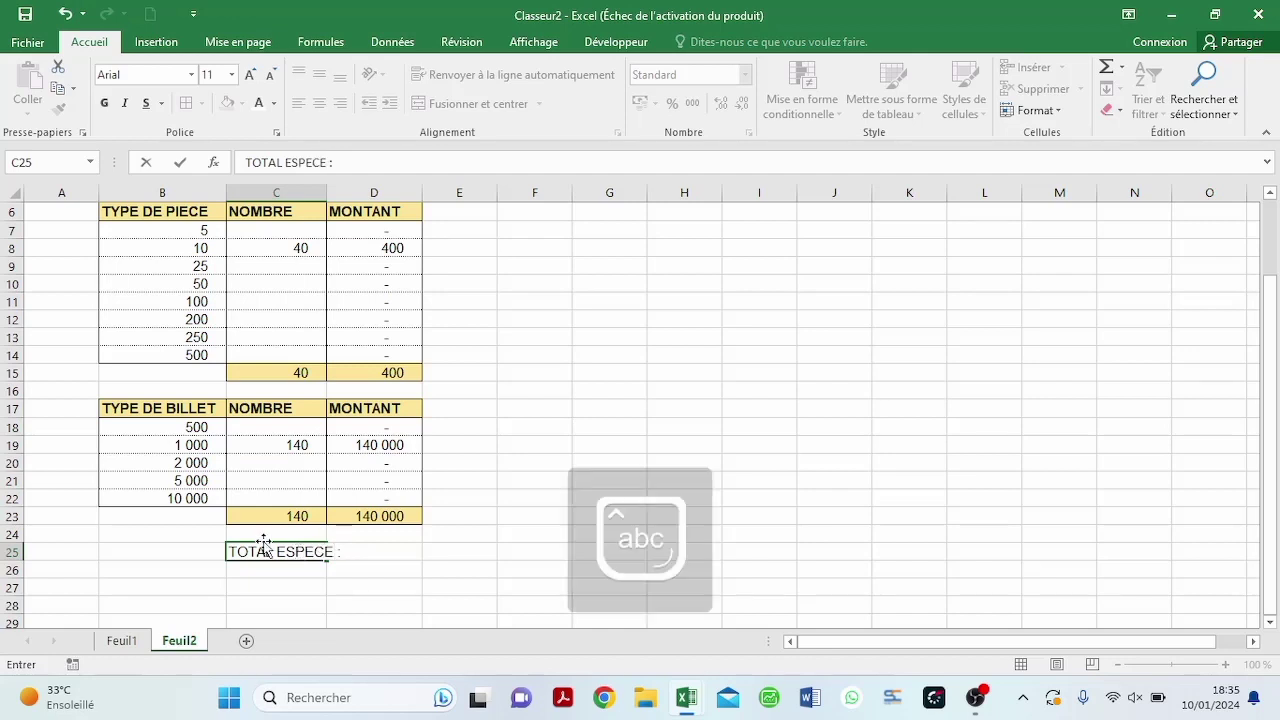
{"action": "left_click", "coordinate": [330, 493]}
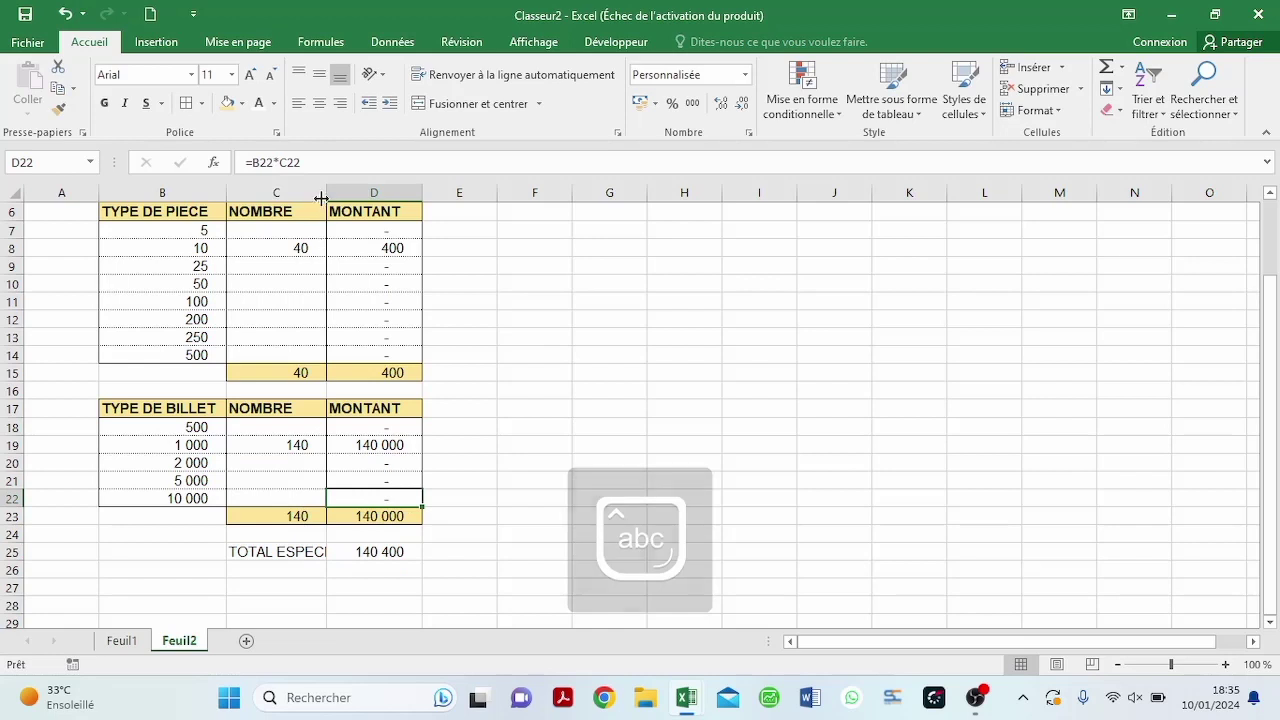
{"action": "left_click_drag", "start_coordinate": [326, 193], "coordinate": [355, 194]}
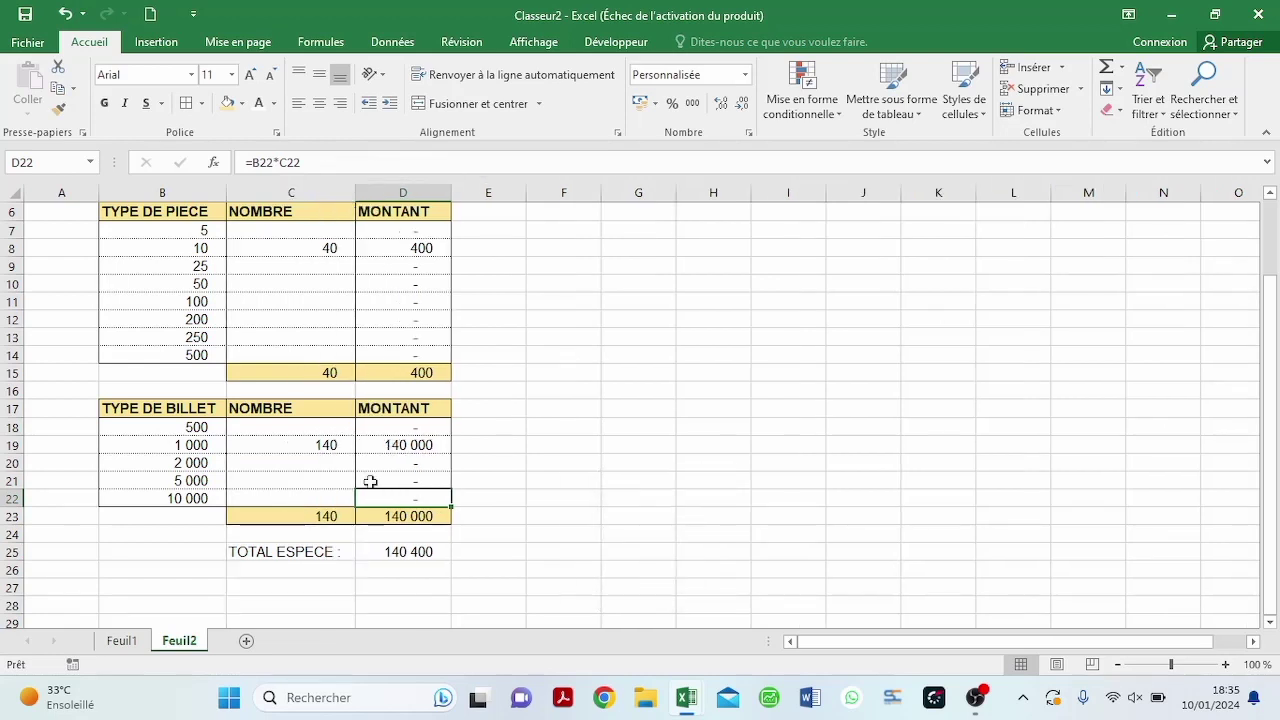
- Label C26 "TOTAL CAISSE :" below the cash total label
{"action": "left_click", "coordinate": [302, 570]}
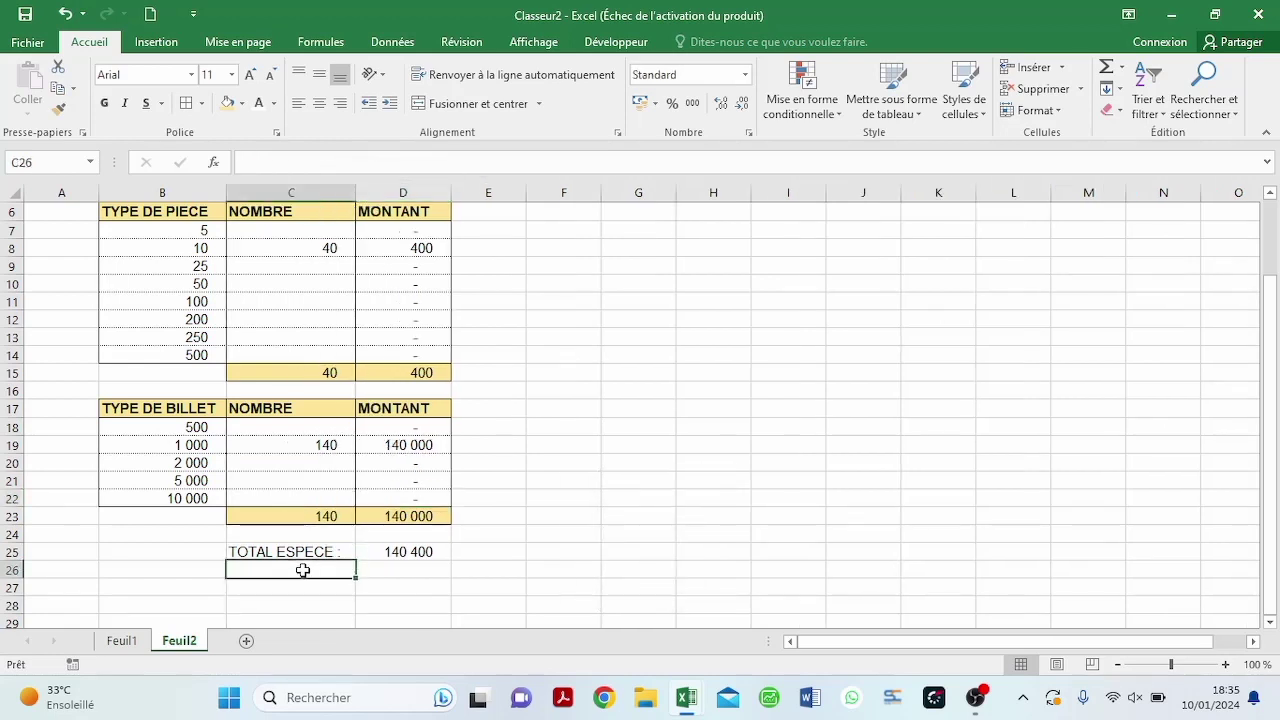
{"action": "key", "text": "Caps_Lock"}
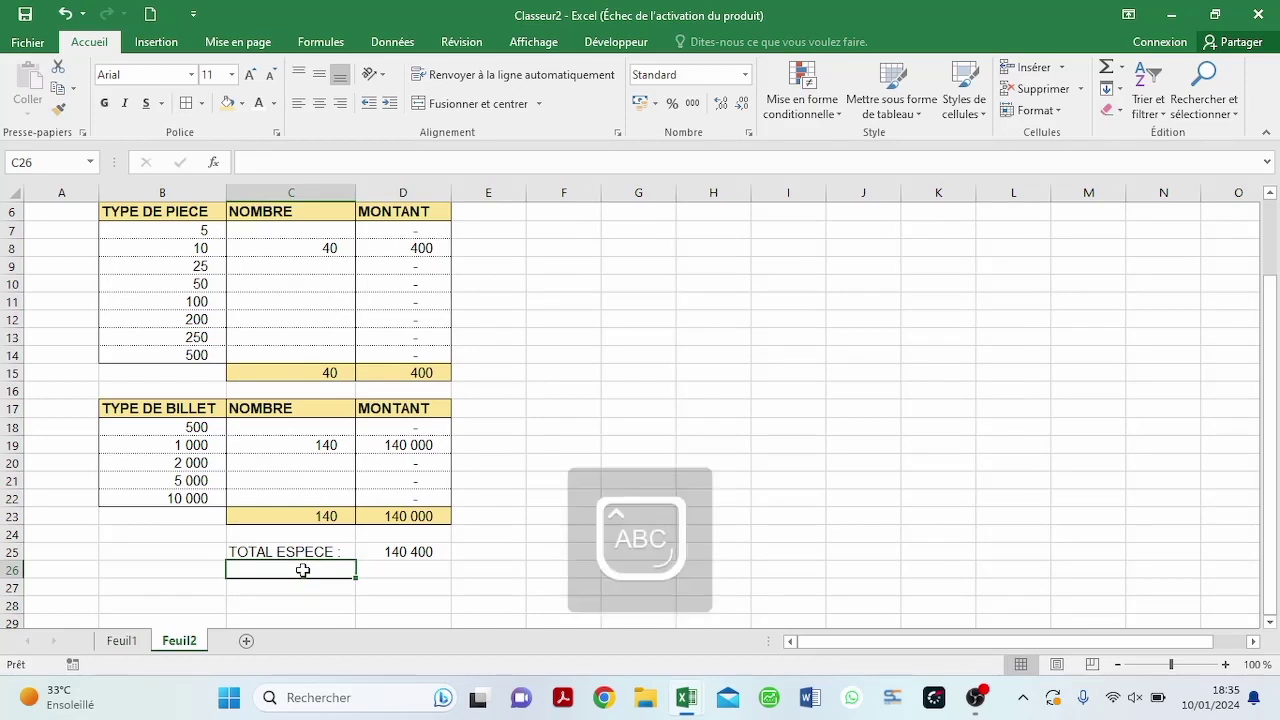
{"action": "type", "text": "TOTAL"}
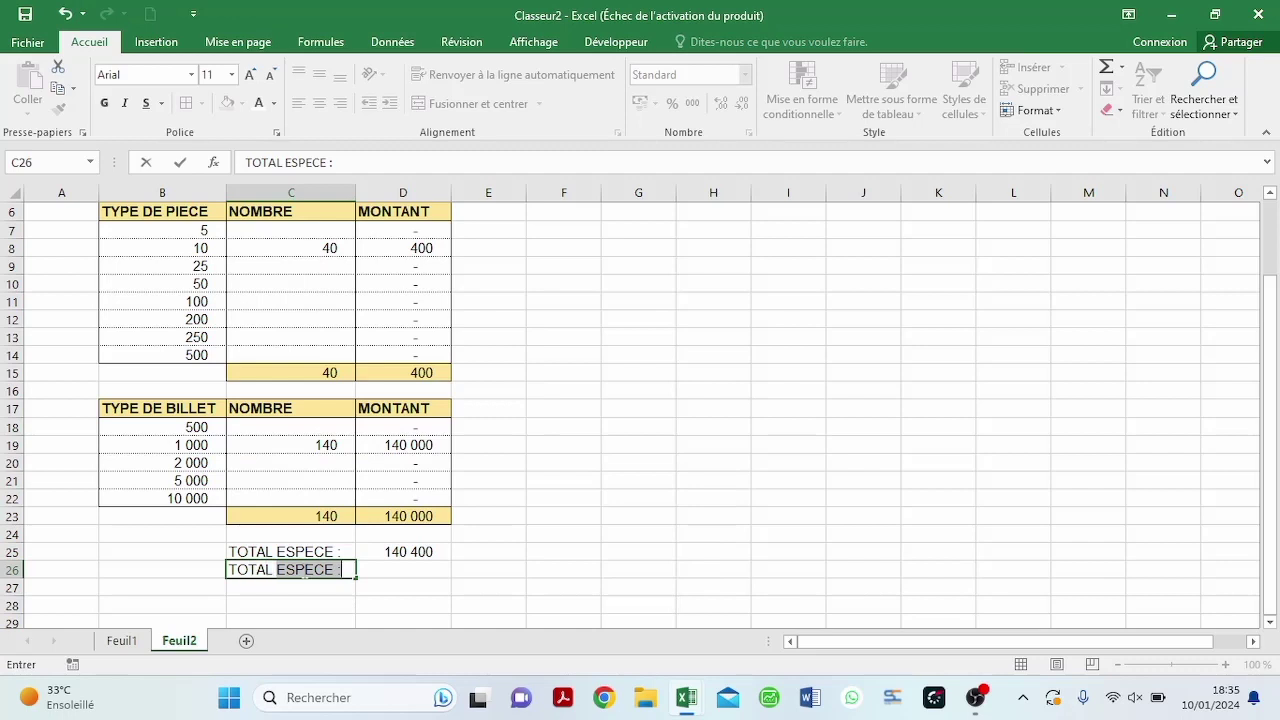
{"action": "type", "text": "CAISSE"}
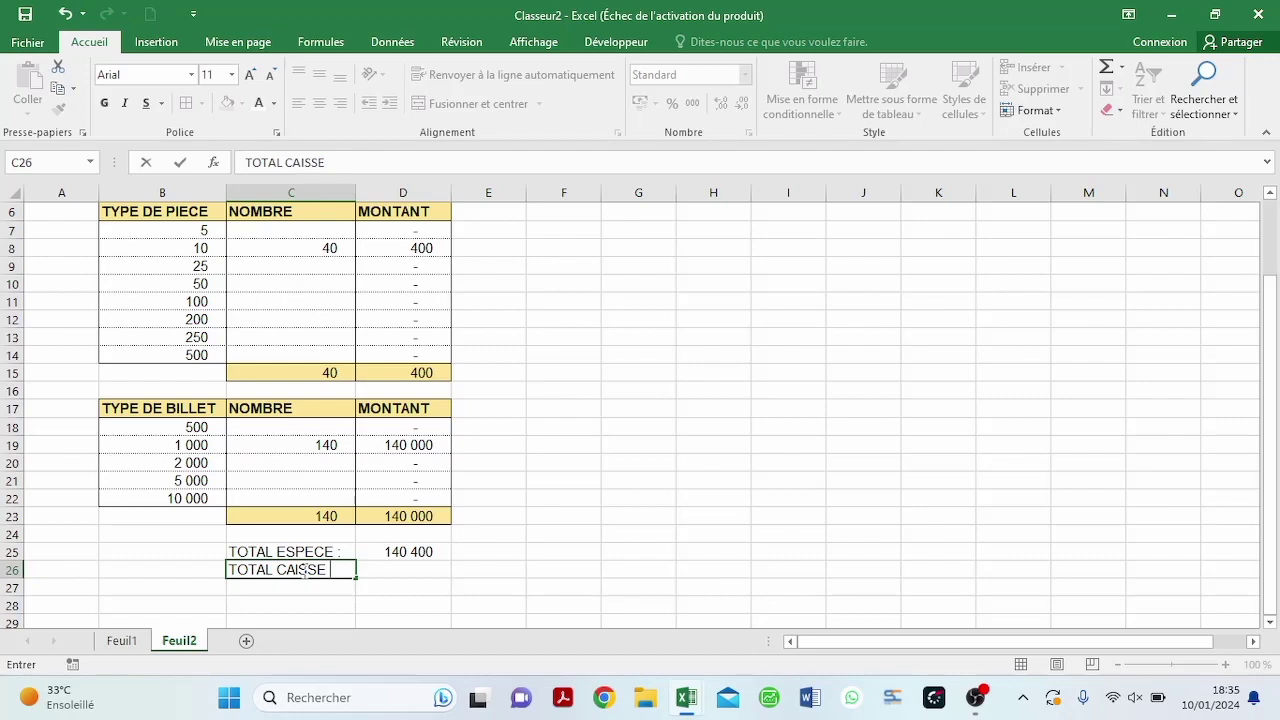
{"action": "key", "text": "Caps_Lock"}
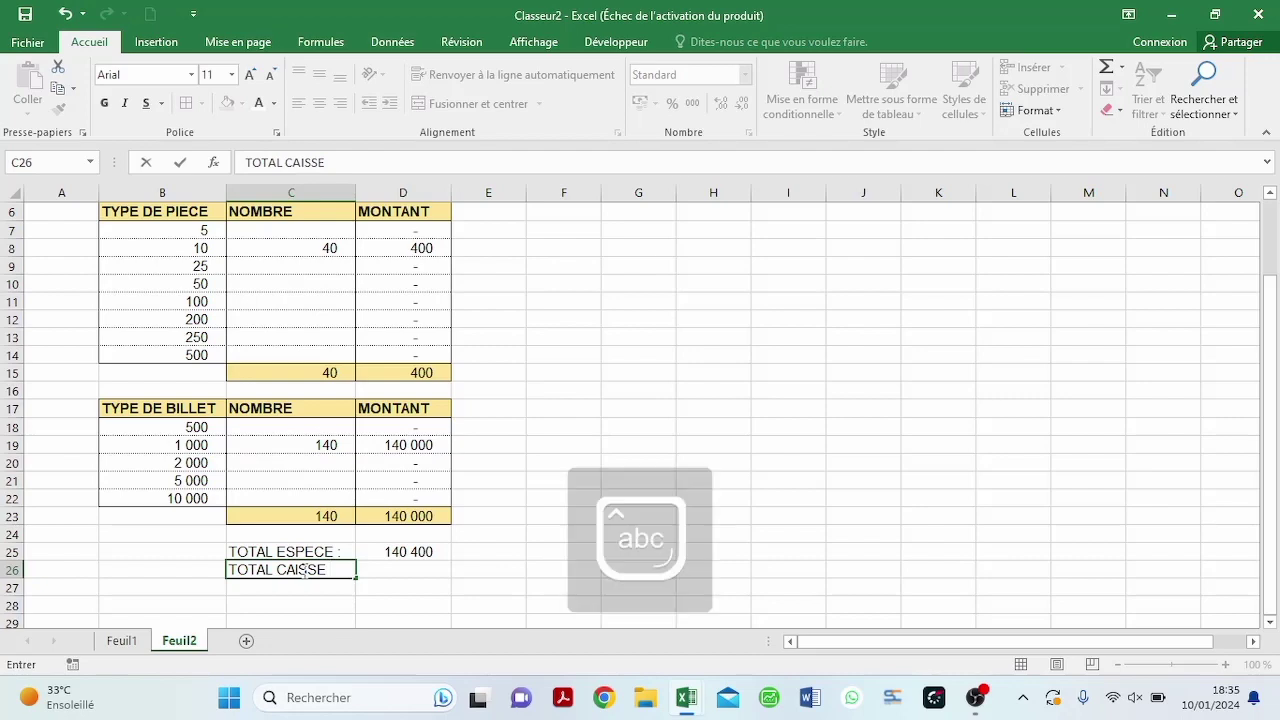
- Link D26 to the SOLDE amount in cell E1 of sheet Feuil1
{"action": "left_click", "coordinate": [388, 575]}
{"action": "type", "text": "="}
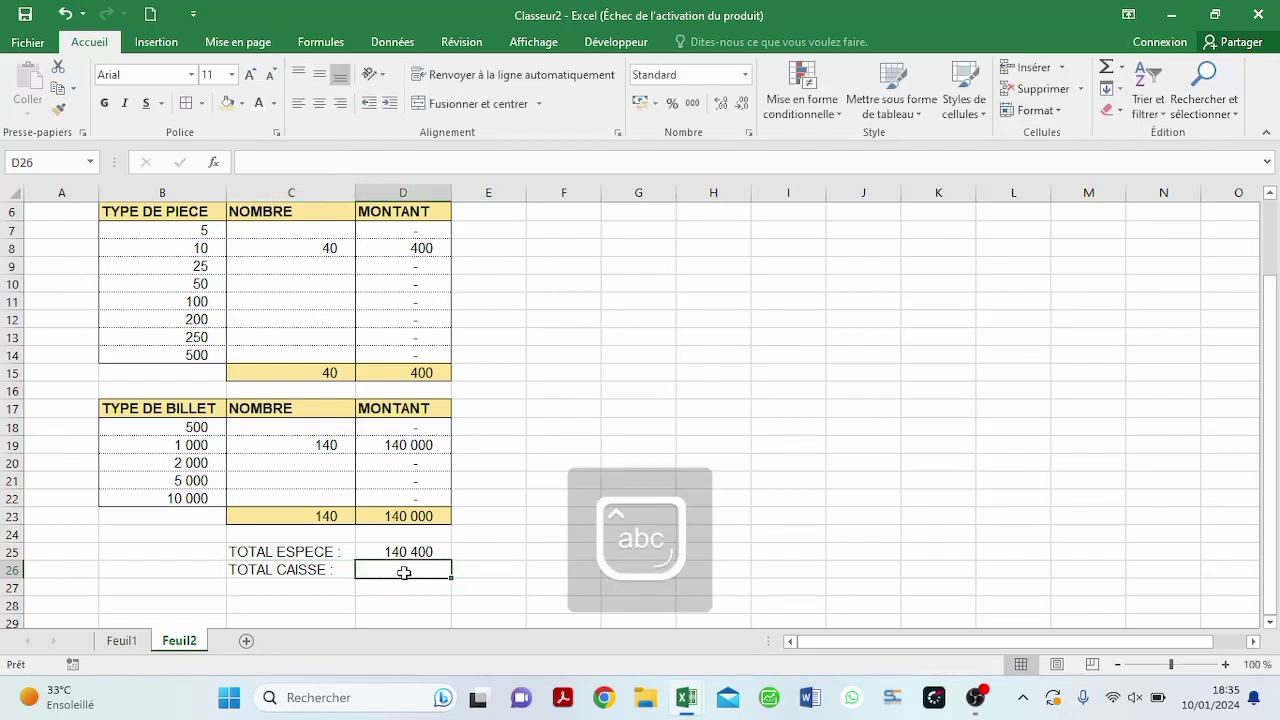
{"action": "left_click", "coordinate": [122, 641]}
{"action": "left_click", "coordinate": [1010, 216]}
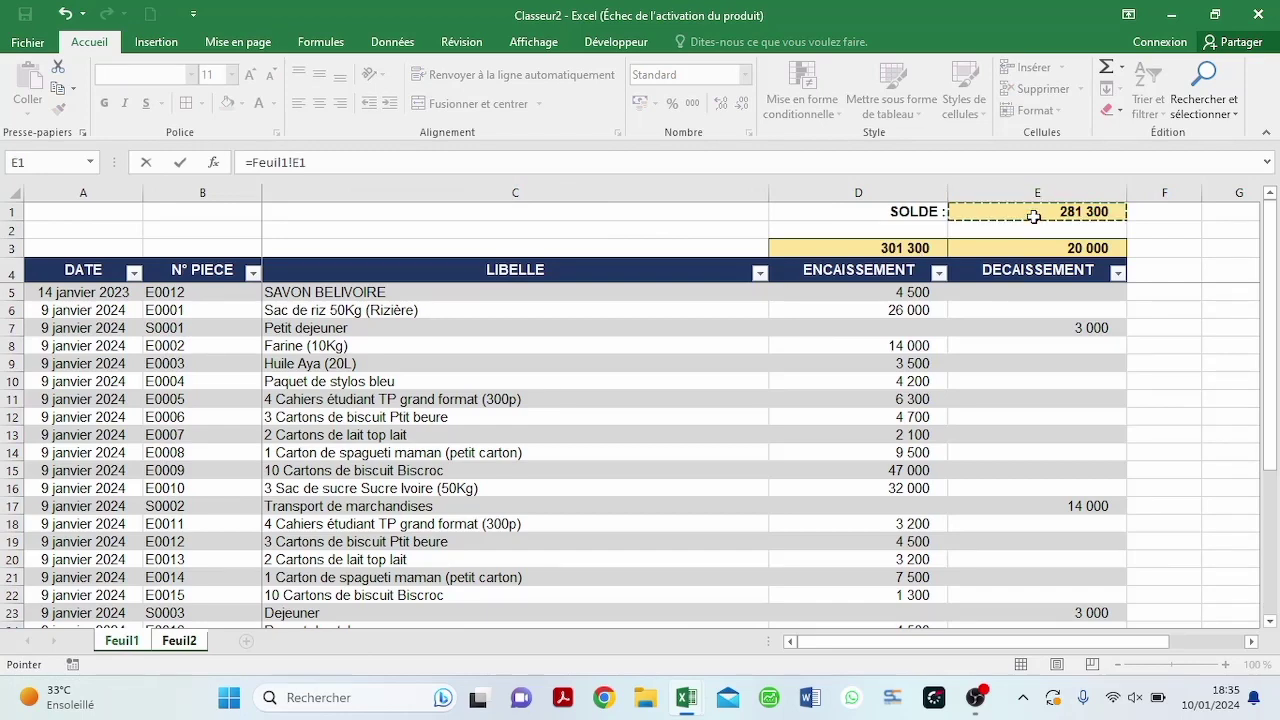
{"action": "key", "text": "Return"}
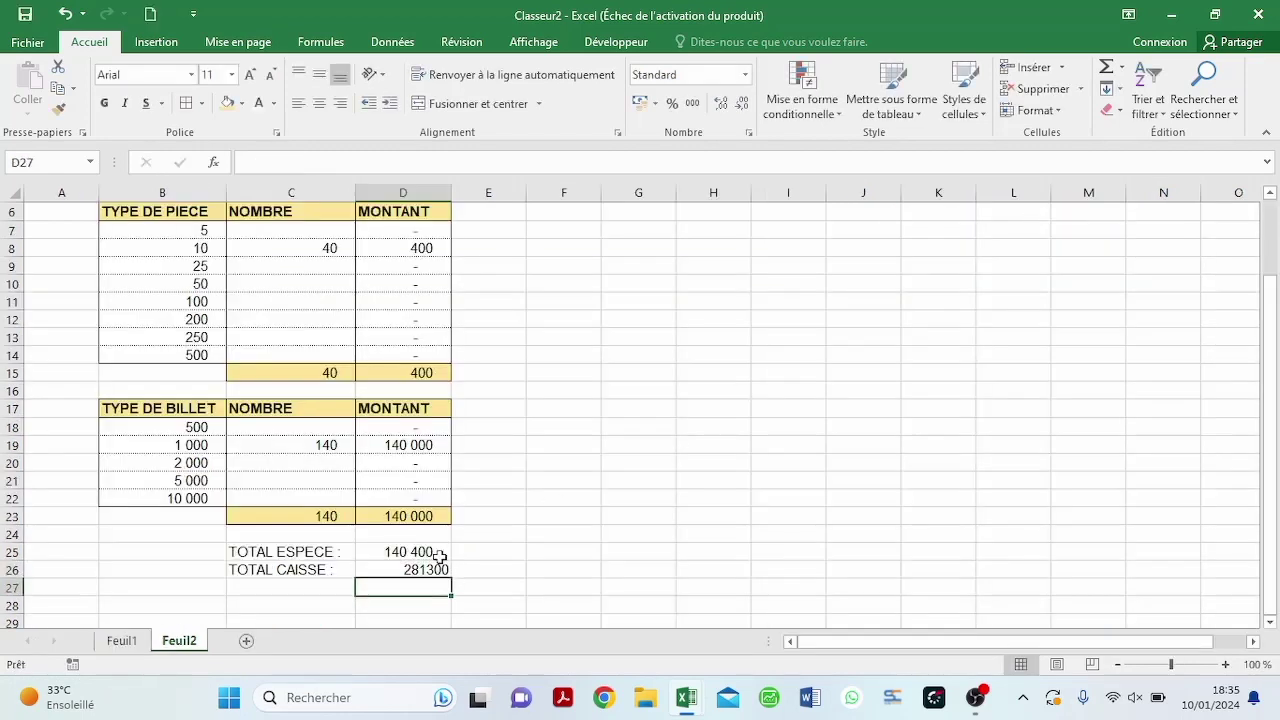
- Enter the formula =D25-D26 in D27 to calculate the difference between counted cash and the journal balance
{"action": "type", "text": "="}
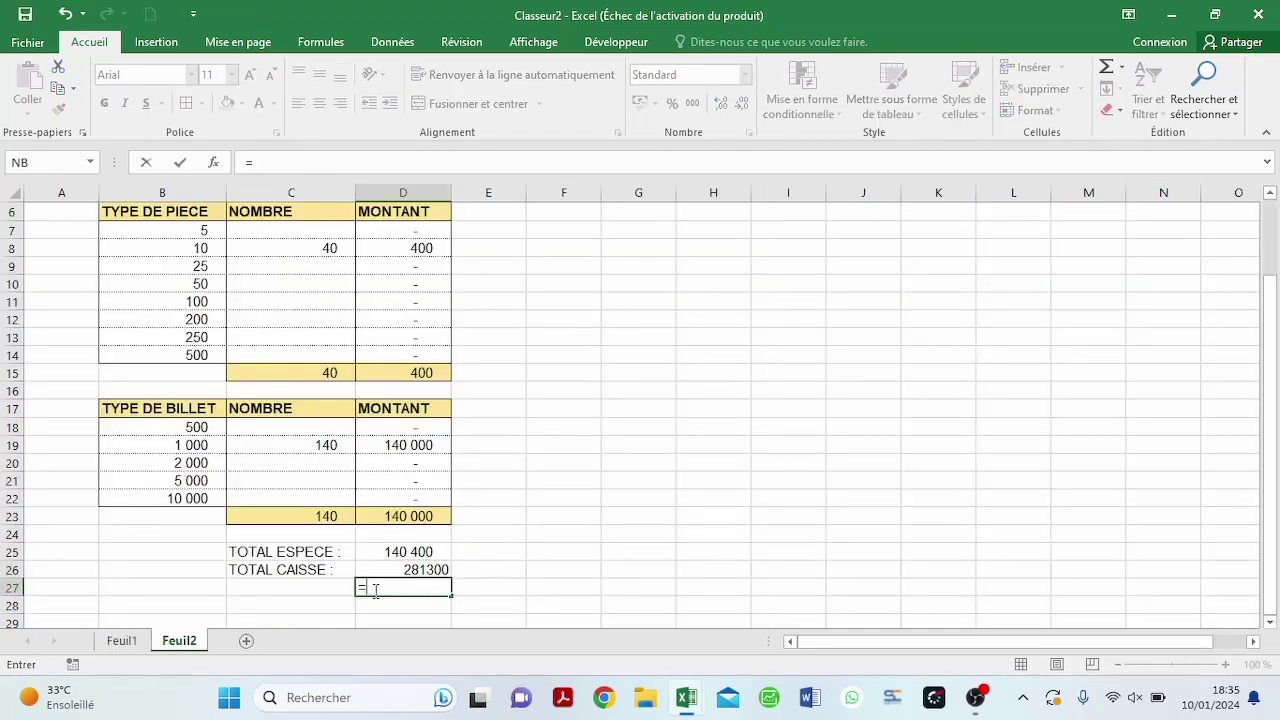
{"action": "left_click", "coordinate": [395, 551]}
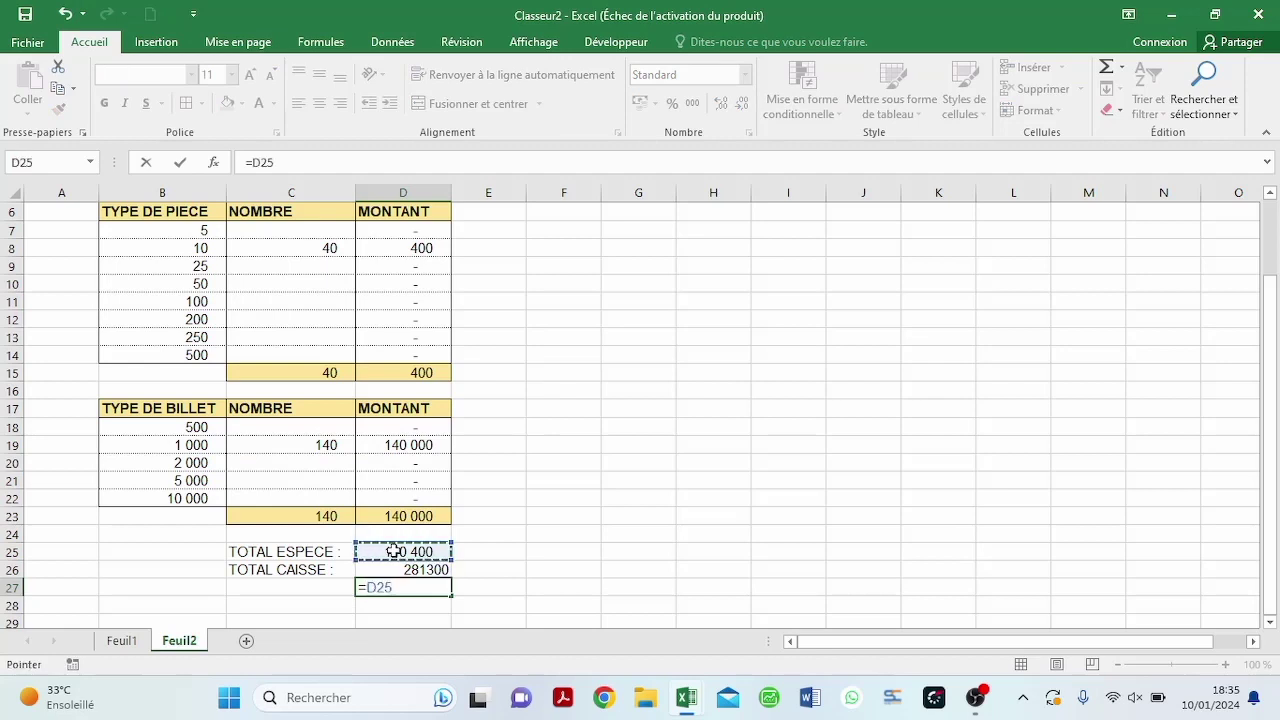
{"action": "type", "text": "-"}
{"action": "left_click", "coordinate": [403, 568]}
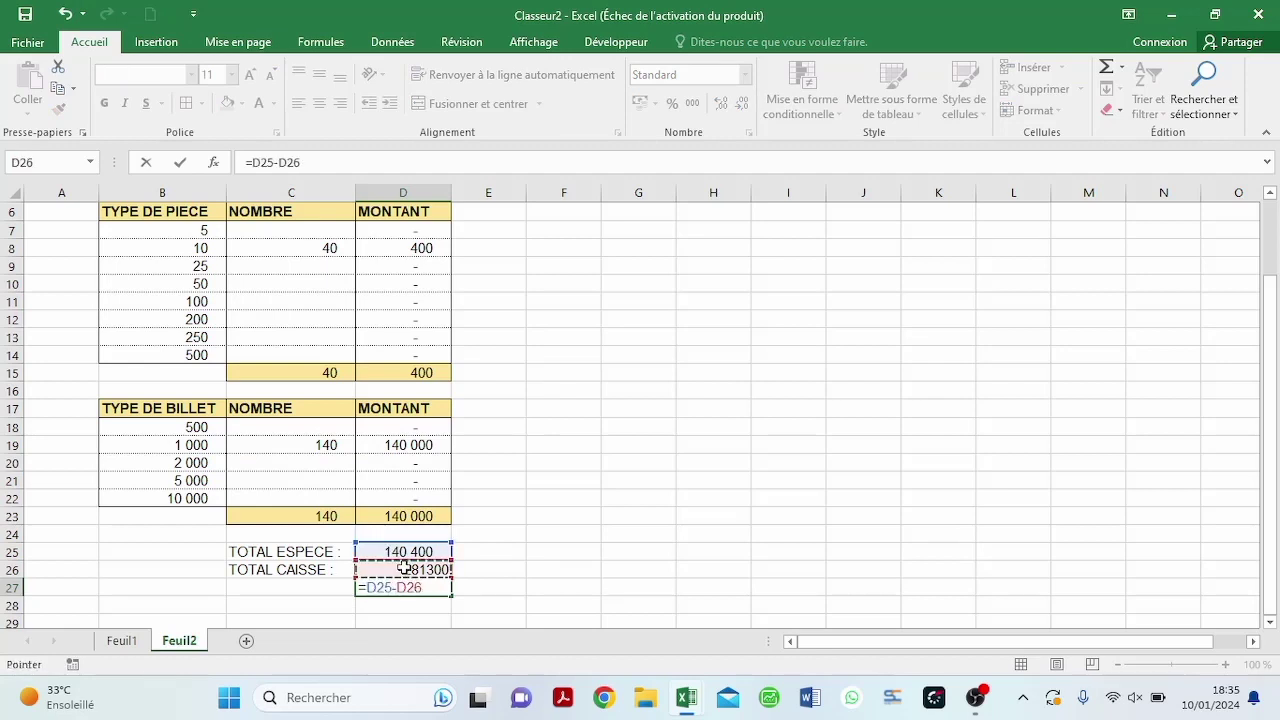
{"action": "key", "text": "Return"}
- Label C27 "ECART :" in capitals beside the difference
{"action": "left_click", "coordinate": [282, 590]}
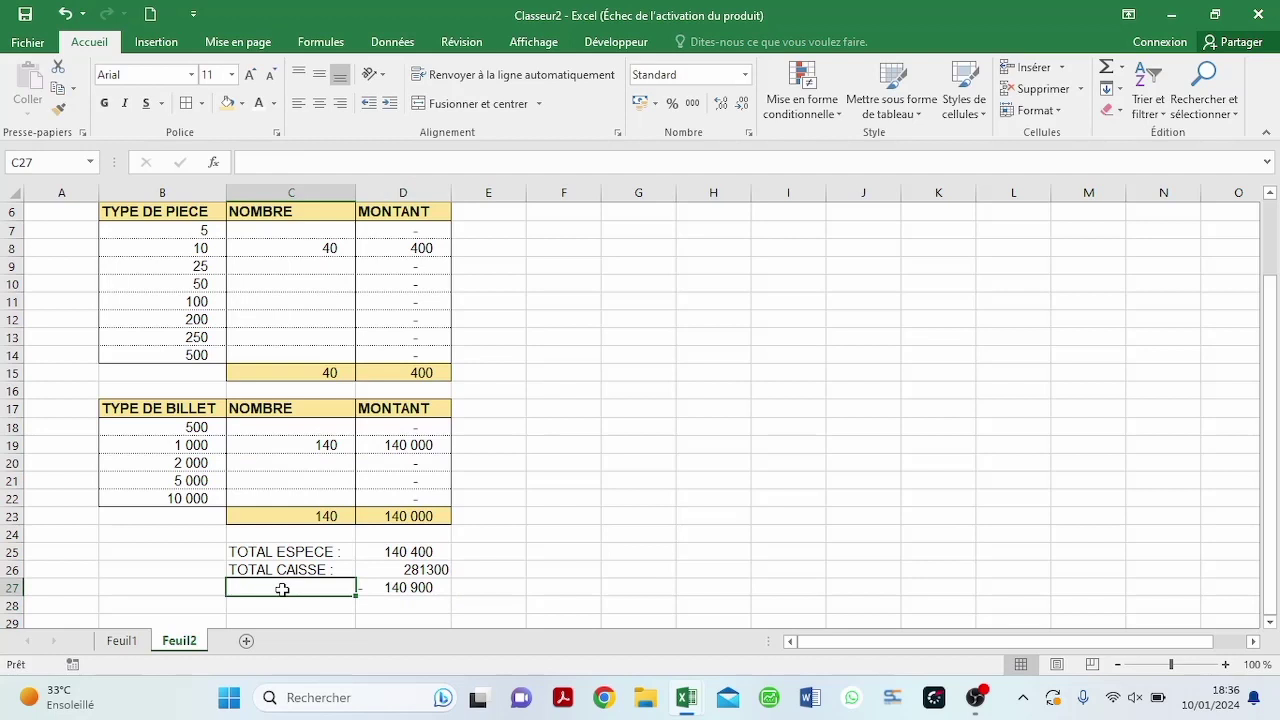
{"action": "type", "text": "ecar"}
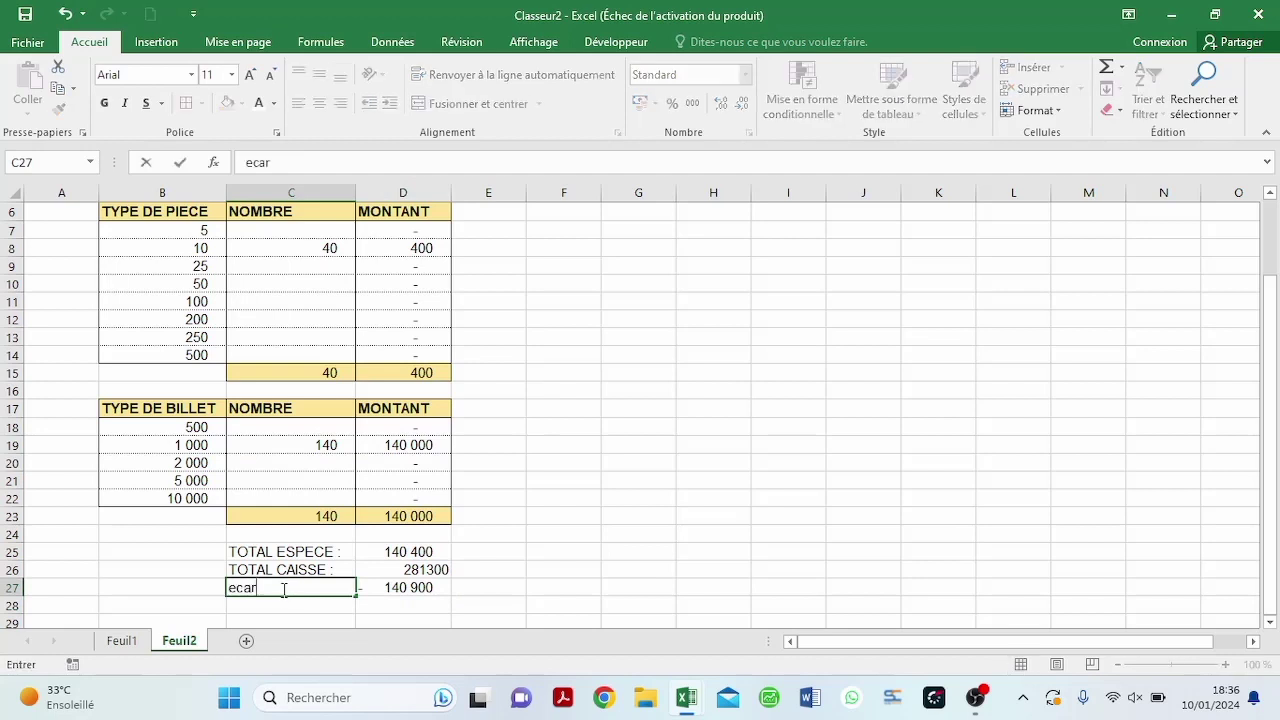
{"action": "type", "text": "t"}
{"action": "key", "text": "BackSpace"}
{"action": "key", "text": "BackSpace"}
{"action": "key", "text": "BackSpace"}
{"action": "key", "text": "BackSpace"}
{"action": "key", "text": "BackSpace"}
{"action": "key", "text": "Caps_Lock"}
{"action": "type", "text": "EC"}
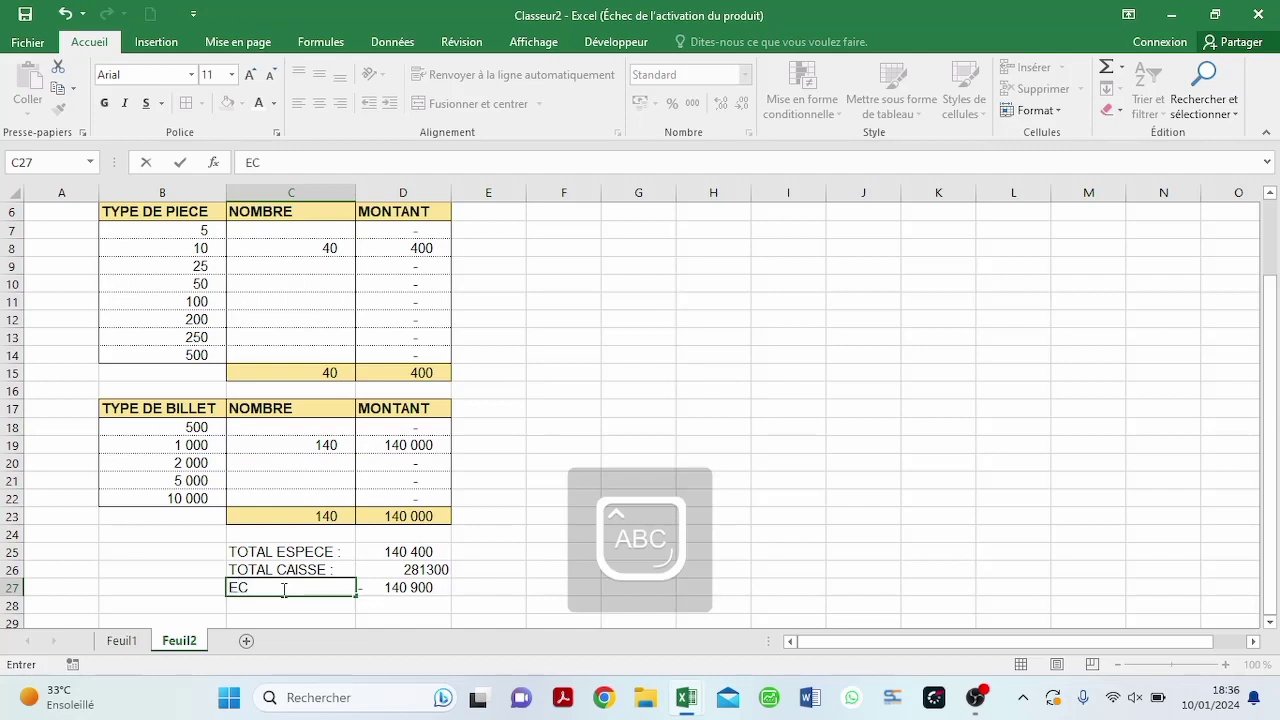
{"action": "type", "text": "ART"}
{"action": "key", "text": "Caps_Lock"}
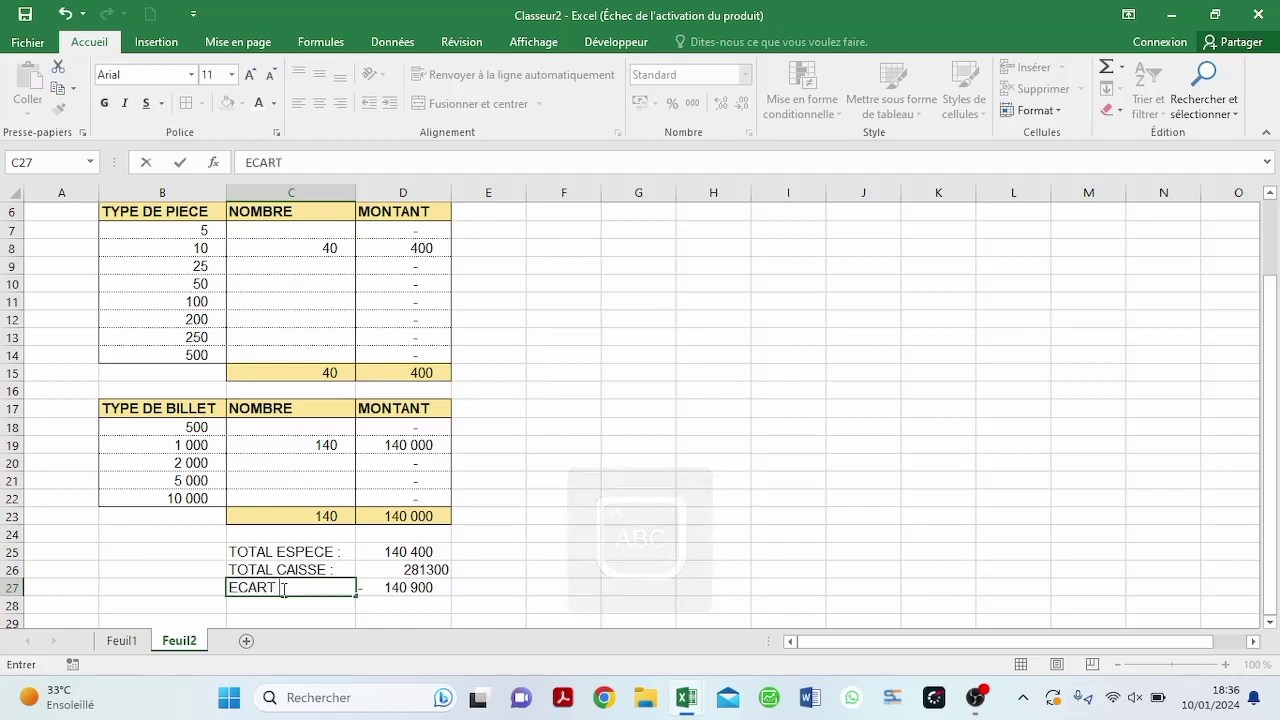
{"action": "type", "text": ":"}
{"action": "left_click", "coordinate": [211, 576]}
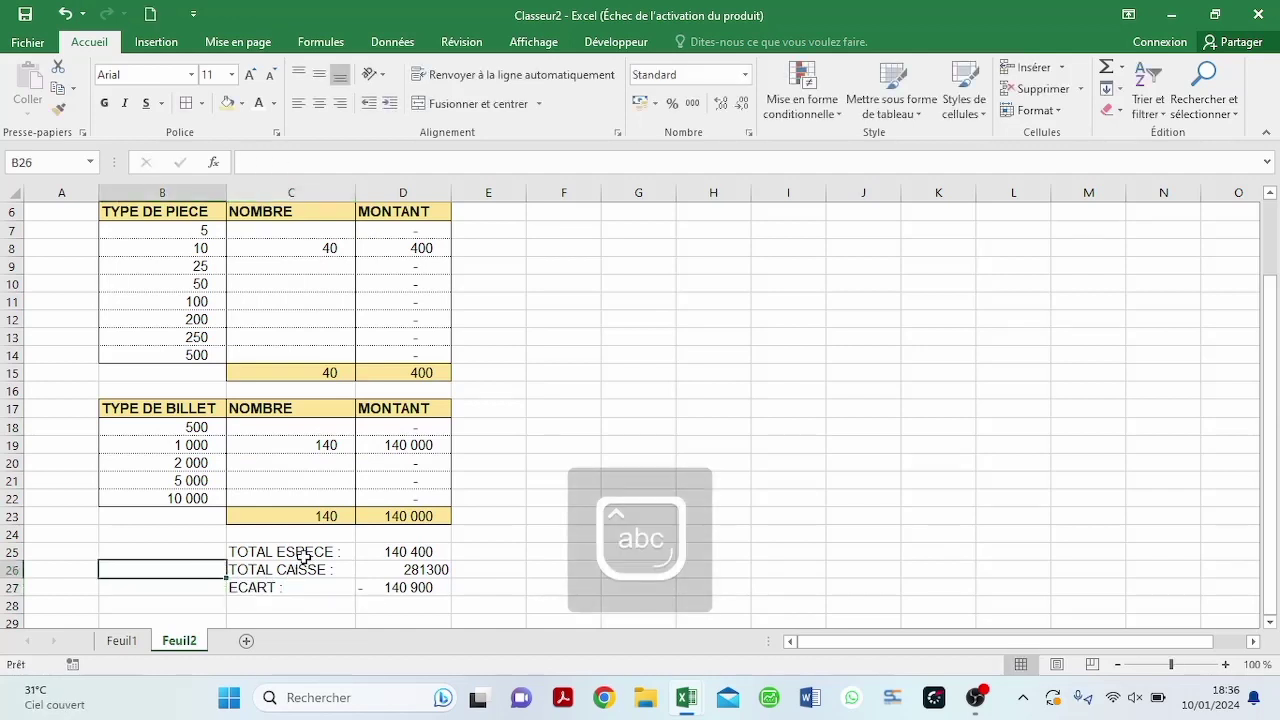
- Apply thin solid outline and inside borders to the summary block C25:D27 and make its text bold
{"action": "left_click_drag", "start_coordinate": [304, 556], "coordinate": [402, 590]}
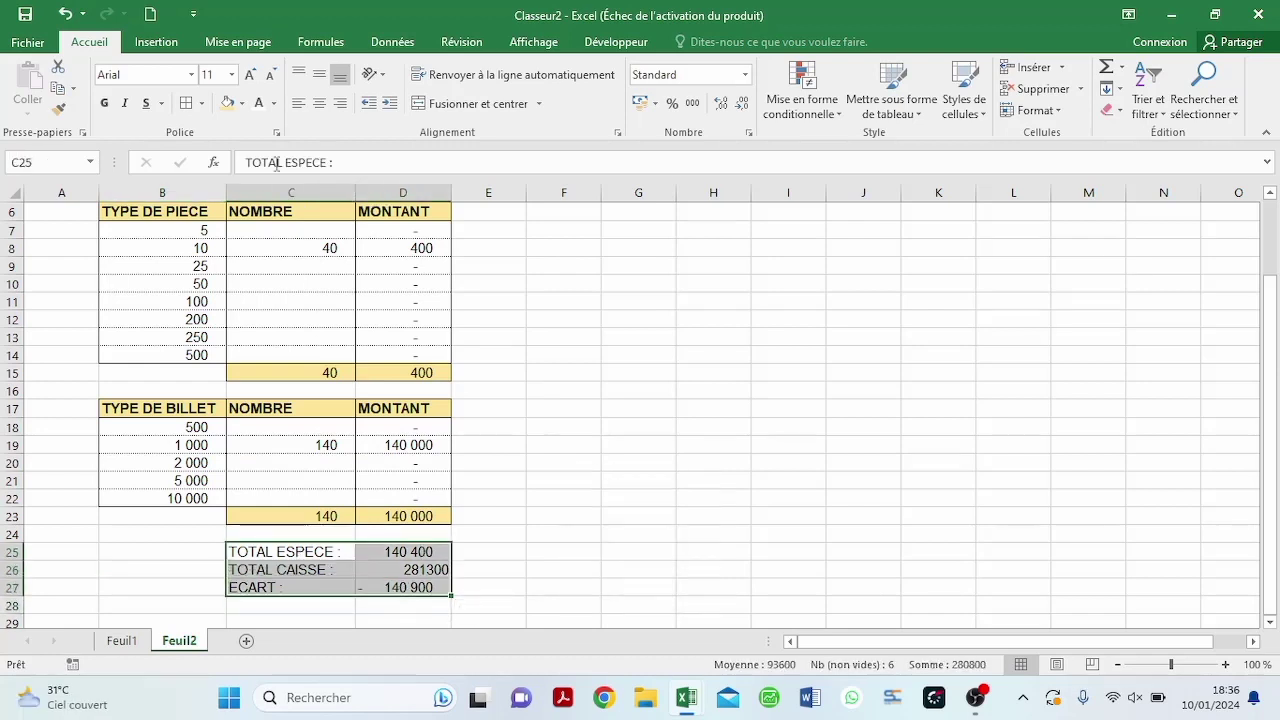
{"action": "left_click", "coordinate": [186, 104]}
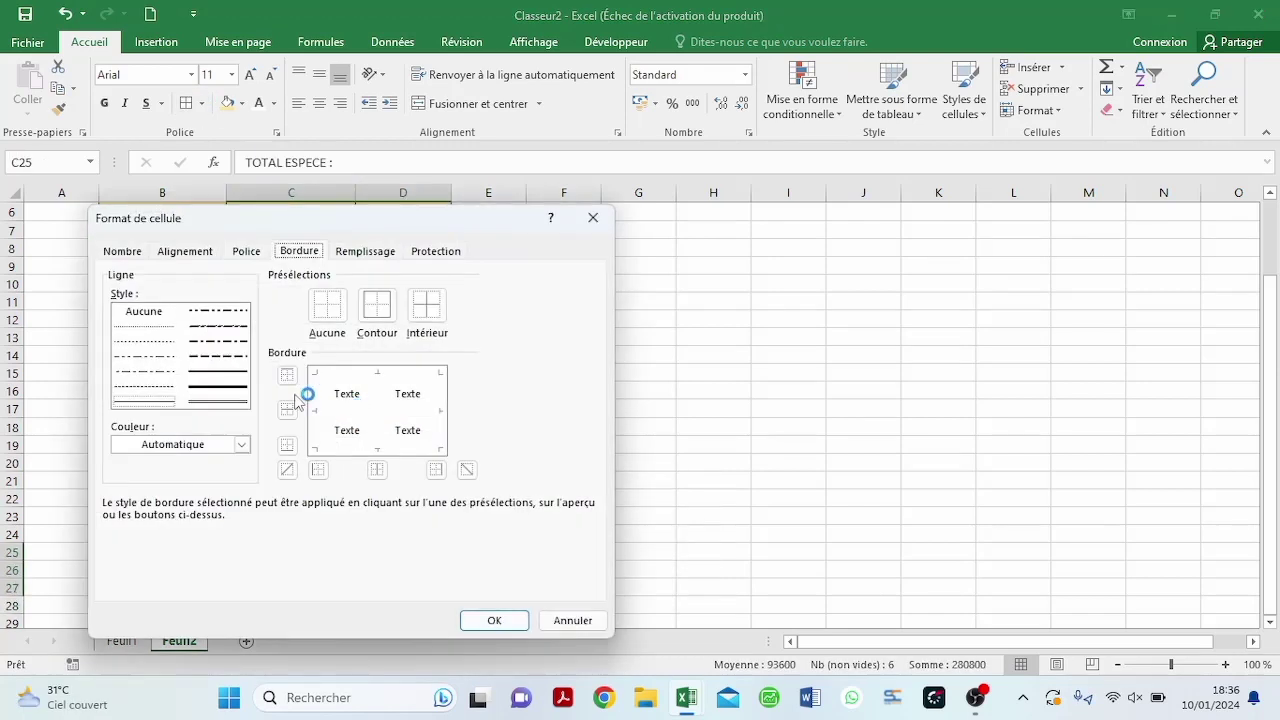
{"action": "left_click", "coordinate": [318, 409]}
{"action": "left_click", "coordinate": [386, 418]}
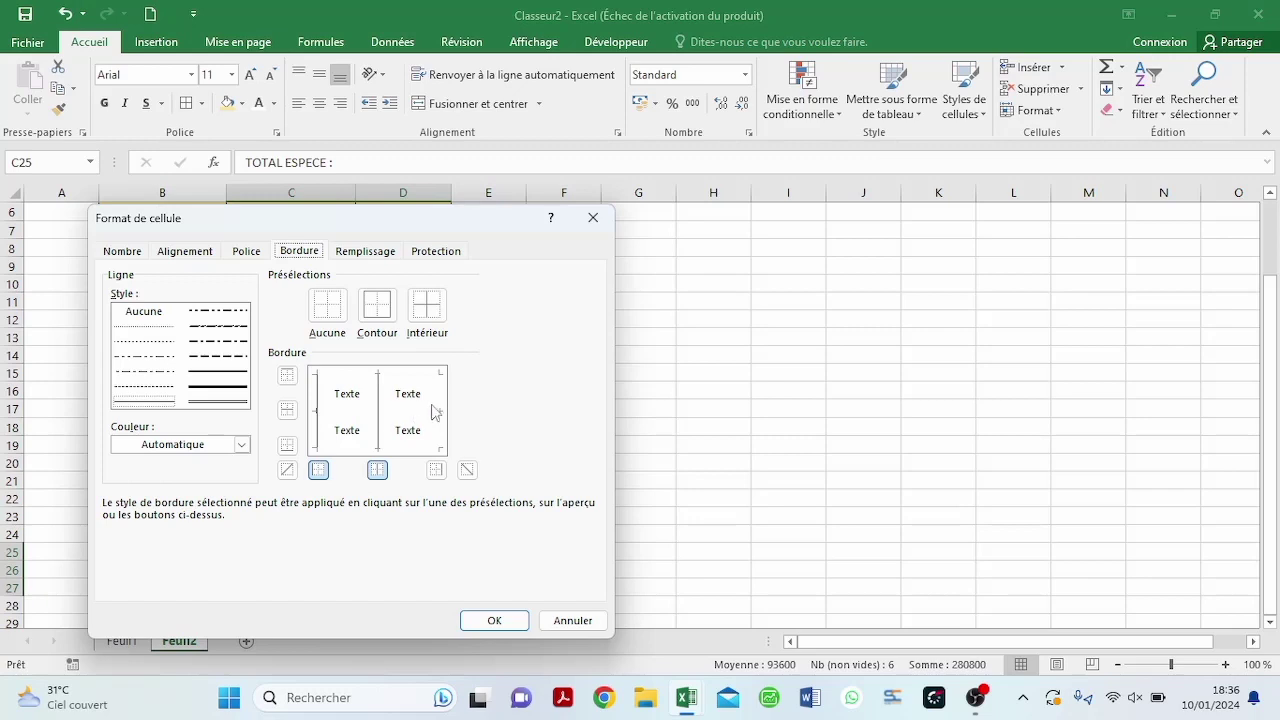
{"action": "left_click", "coordinate": [439, 411]}
{"action": "left_click", "coordinate": [409, 377]}
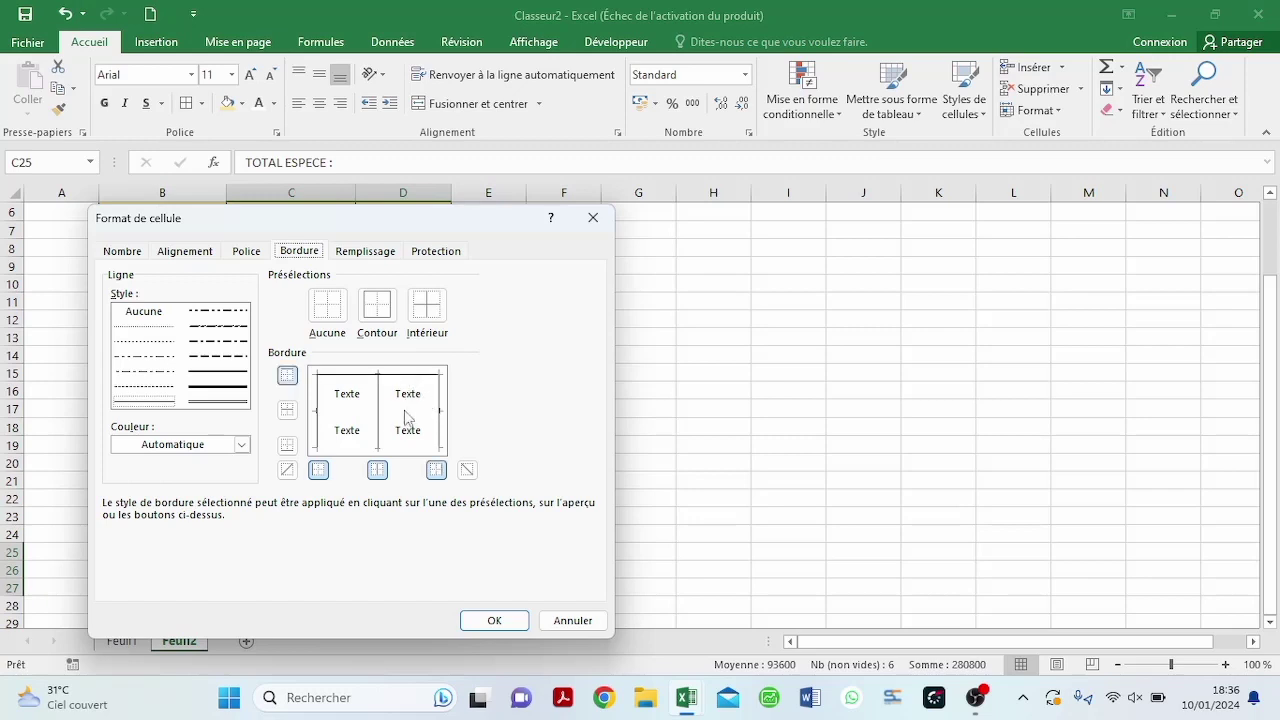
{"action": "left_click", "coordinate": [409, 411]}
{"action": "left_click", "coordinate": [400, 450]}
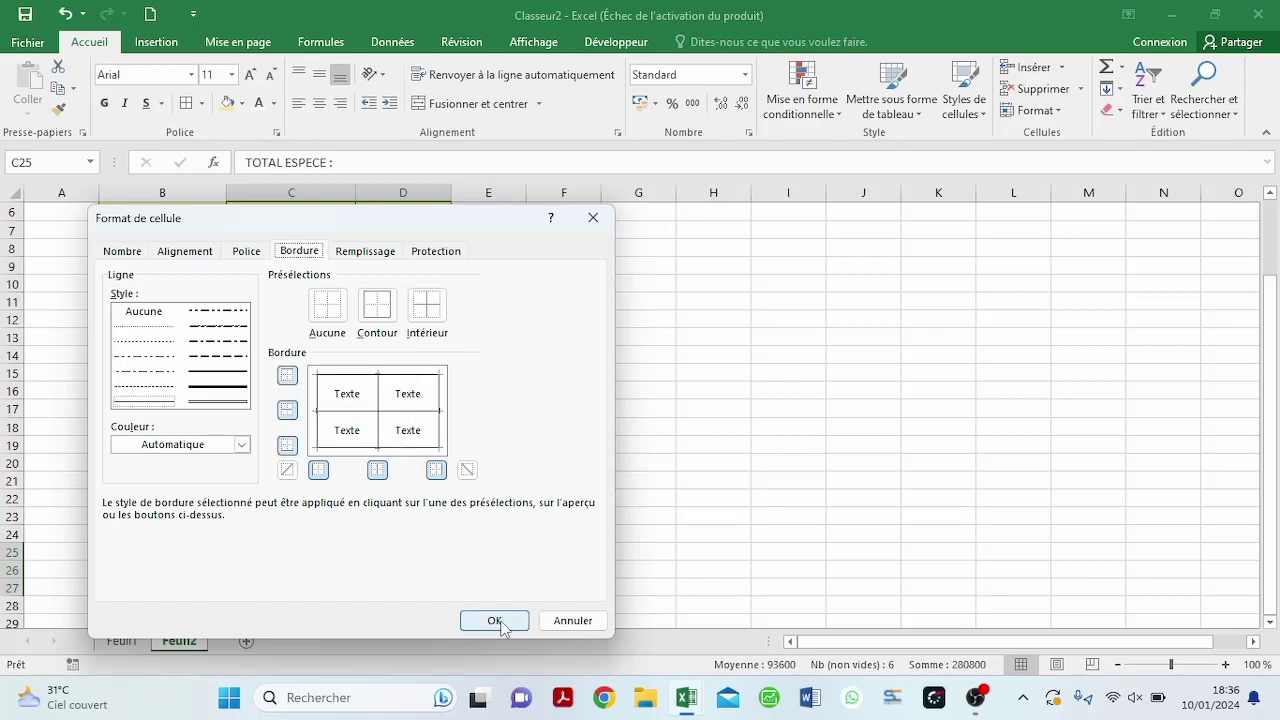
{"action": "left_click", "coordinate": [494, 621]}
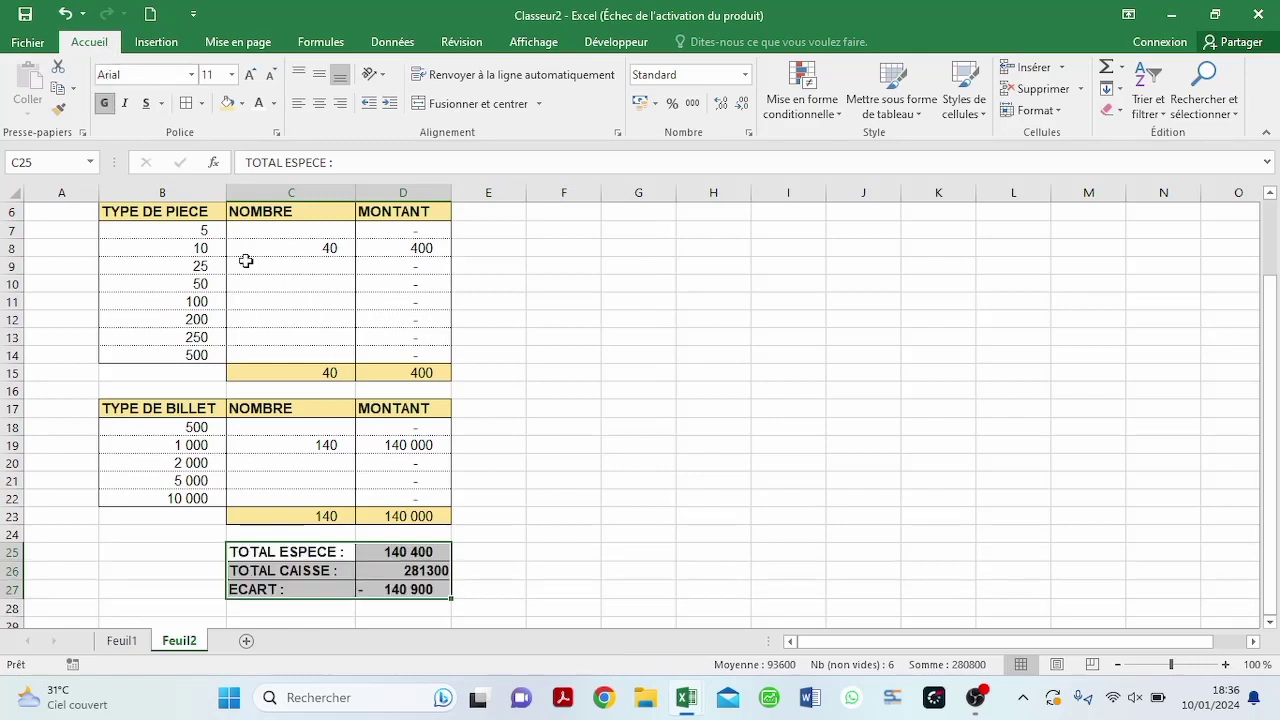
- Format the summary amounts D25:D27 with a thousands separator and no decimals
{"action": "left_click", "coordinate": [393, 553]}
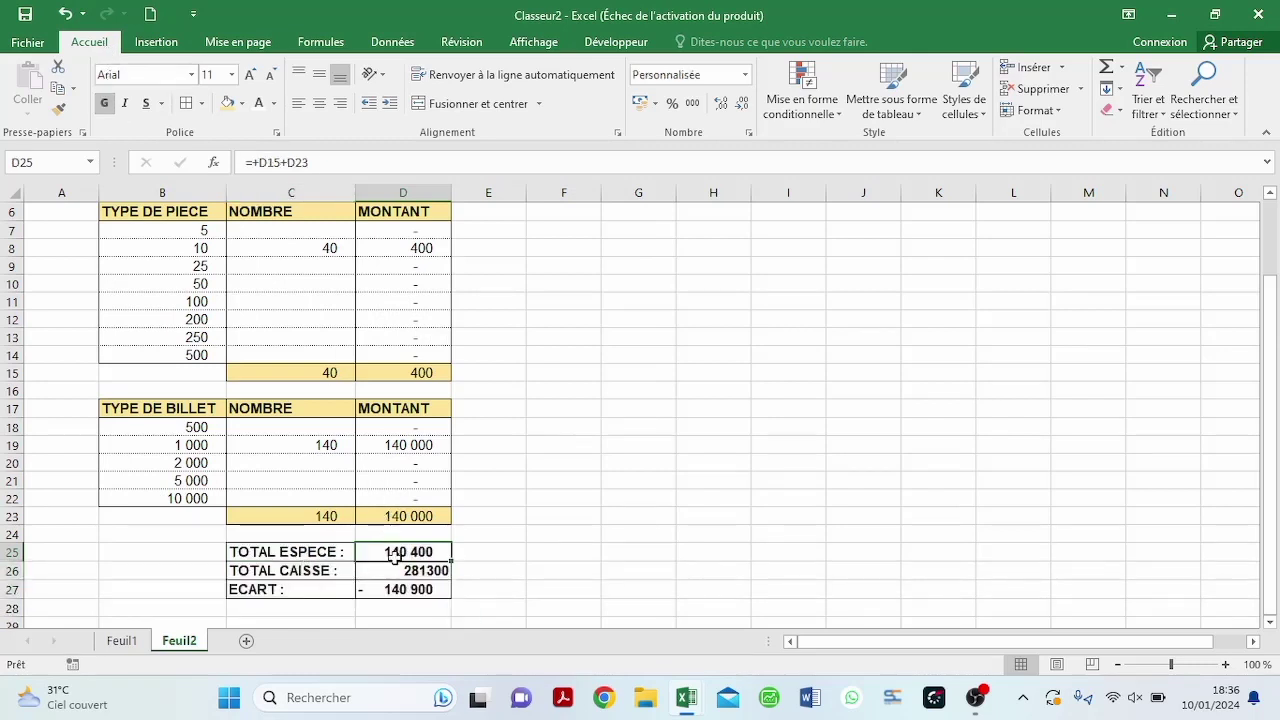
{"action": "left_click_drag", "start_coordinate": [393, 556], "coordinate": [400, 590]}
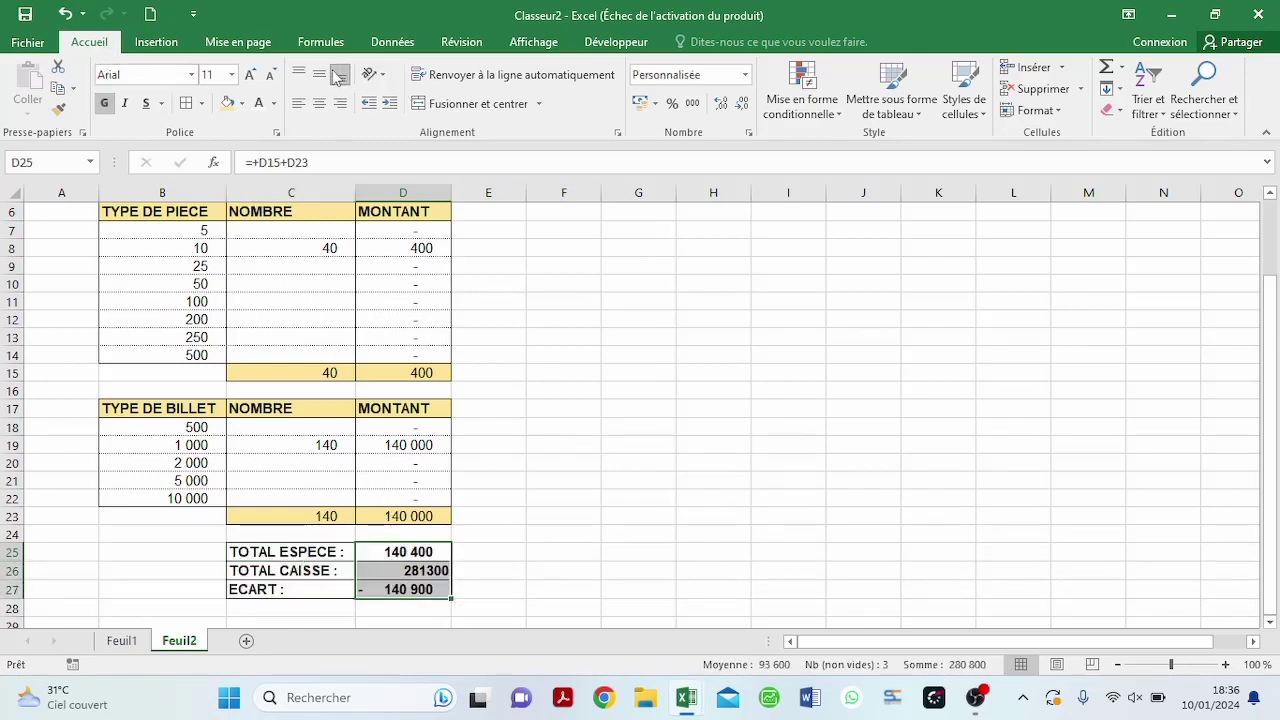
{"action": "left_click", "coordinate": [692, 103]}
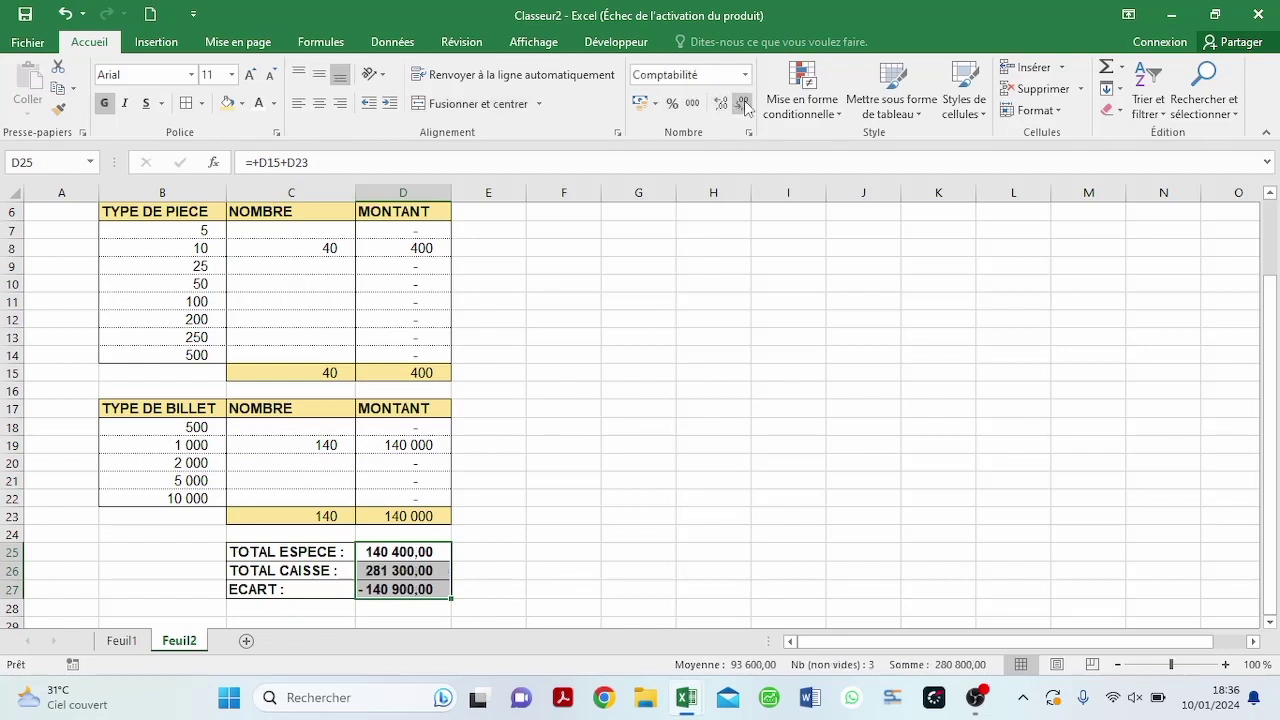
{"action": "double_click", "coordinate": [743, 104]}
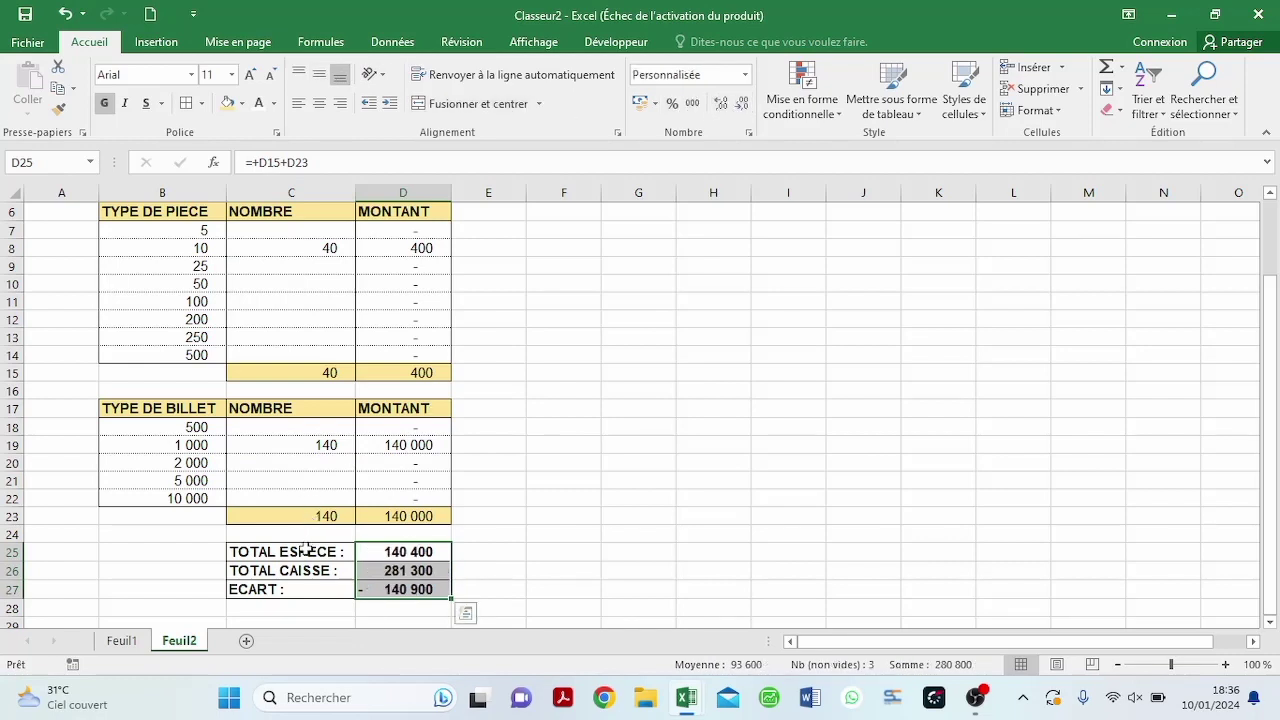
- Right-align the summary labels in C25:C27 and make the total rows C23:D23 and C15:D15 bold
{"action": "left_click_drag", "start_coordinate": [306, 550], "coordinate": [307, 587]}
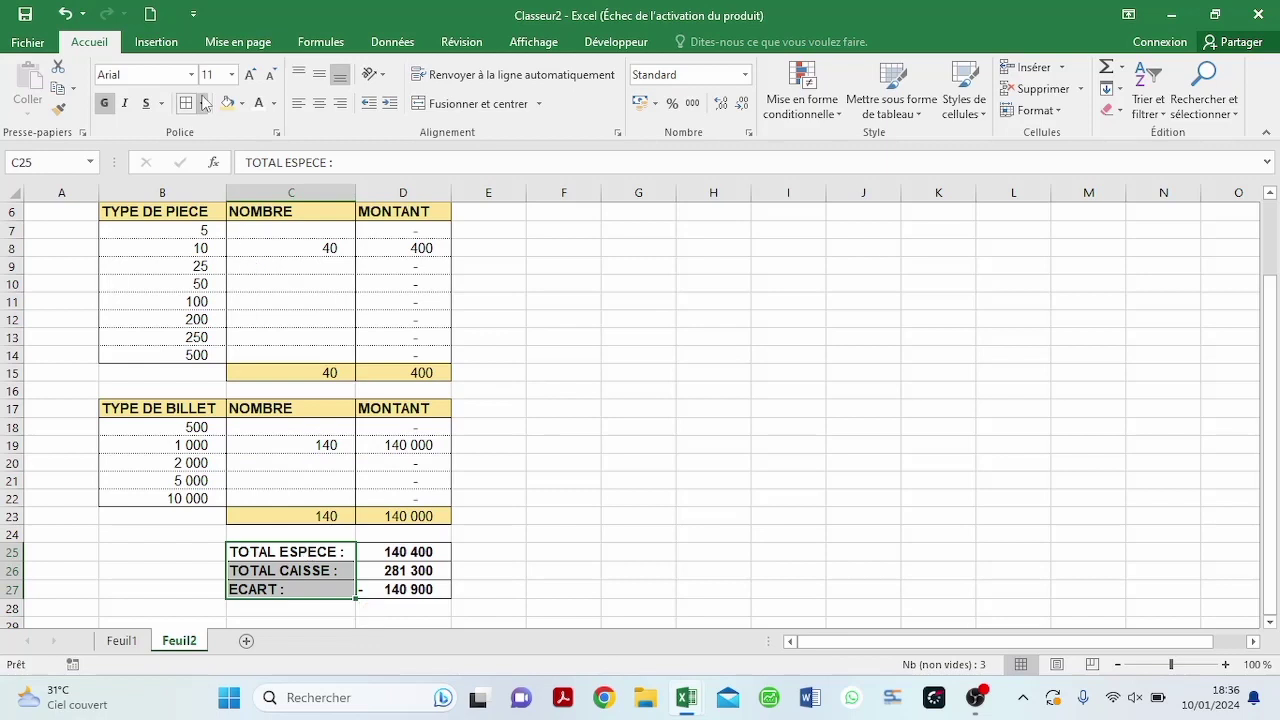
{"action": "left_click", "coordinate": [340, 103]}
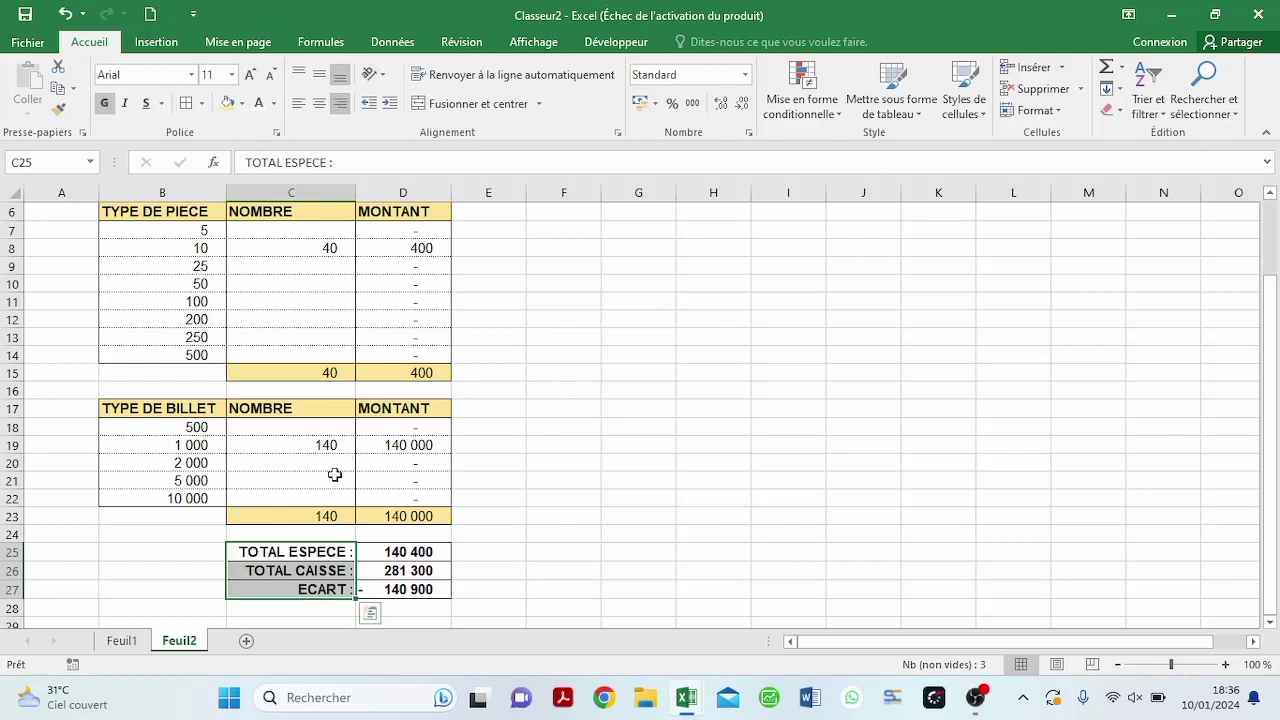
{"action": "left_click_drag", "start_coordinate": [333, 513], "coordinate": [414, 514]}
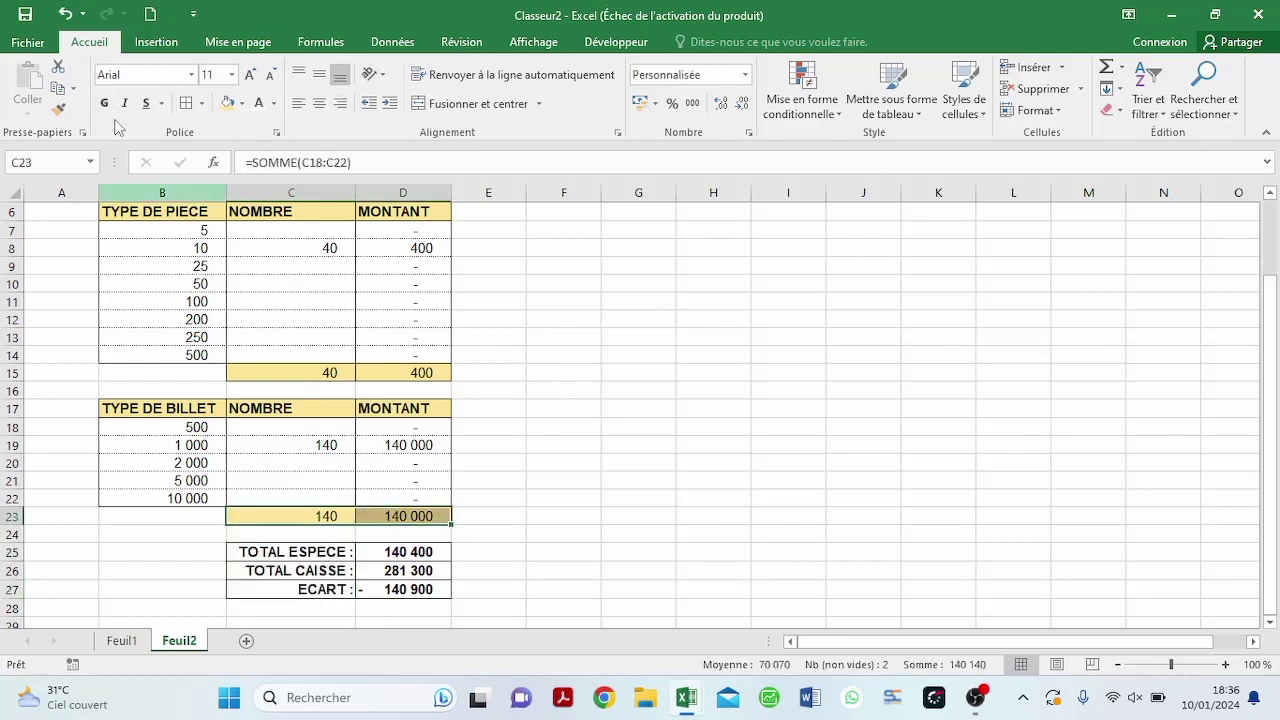
{"action": "left_click", "coordinate": [104, 103]}
{"action": "left_click_drag", "start_coordinate": [334, 371], "coordinate": [418, 378]}
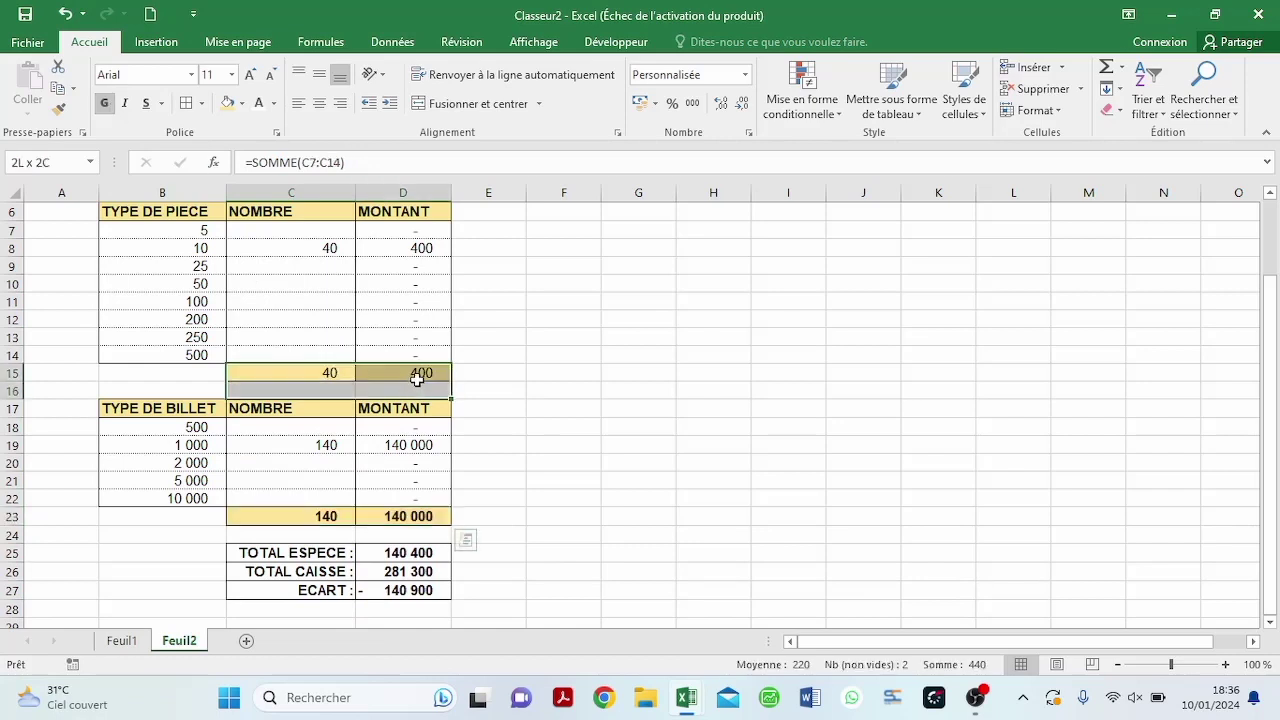
{"action": "left_click", "coordinate": [108, 104]}
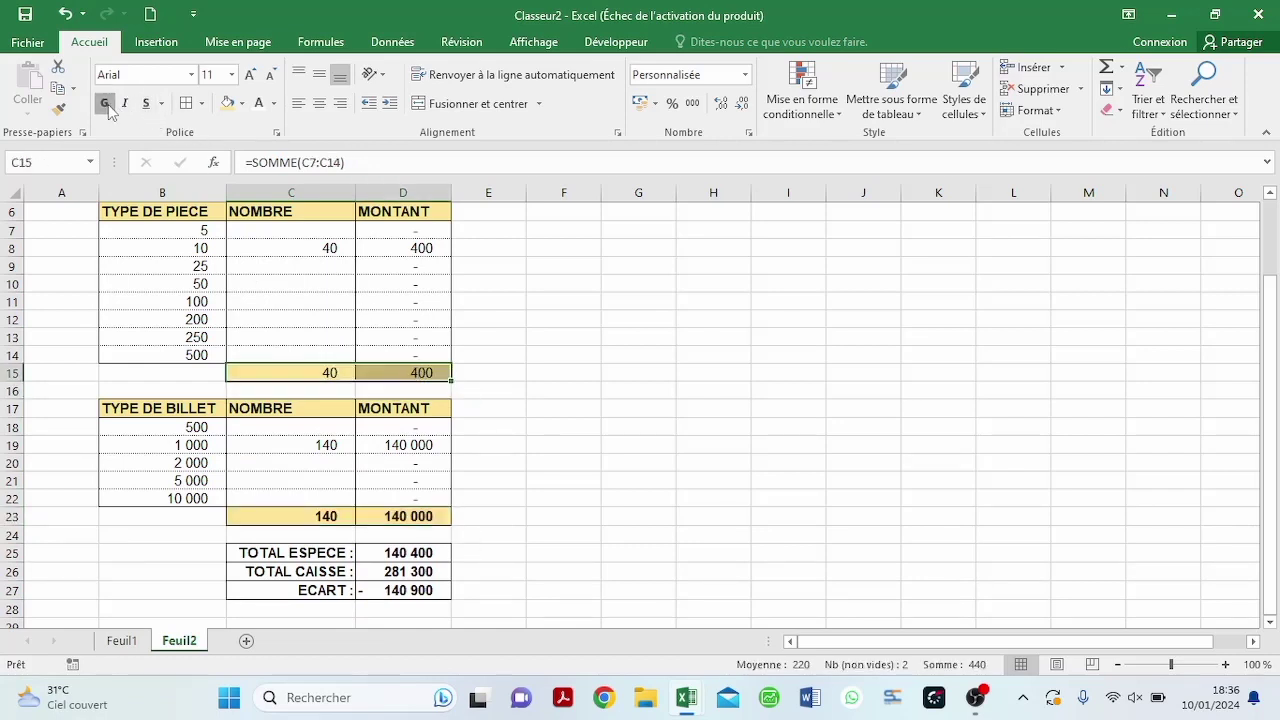
- Enter a count of 14 for the 10 000 banknotes in C22 and 9 for the 100 coins in C11
{"action": "left_click", "coordinate": [404, 591]}
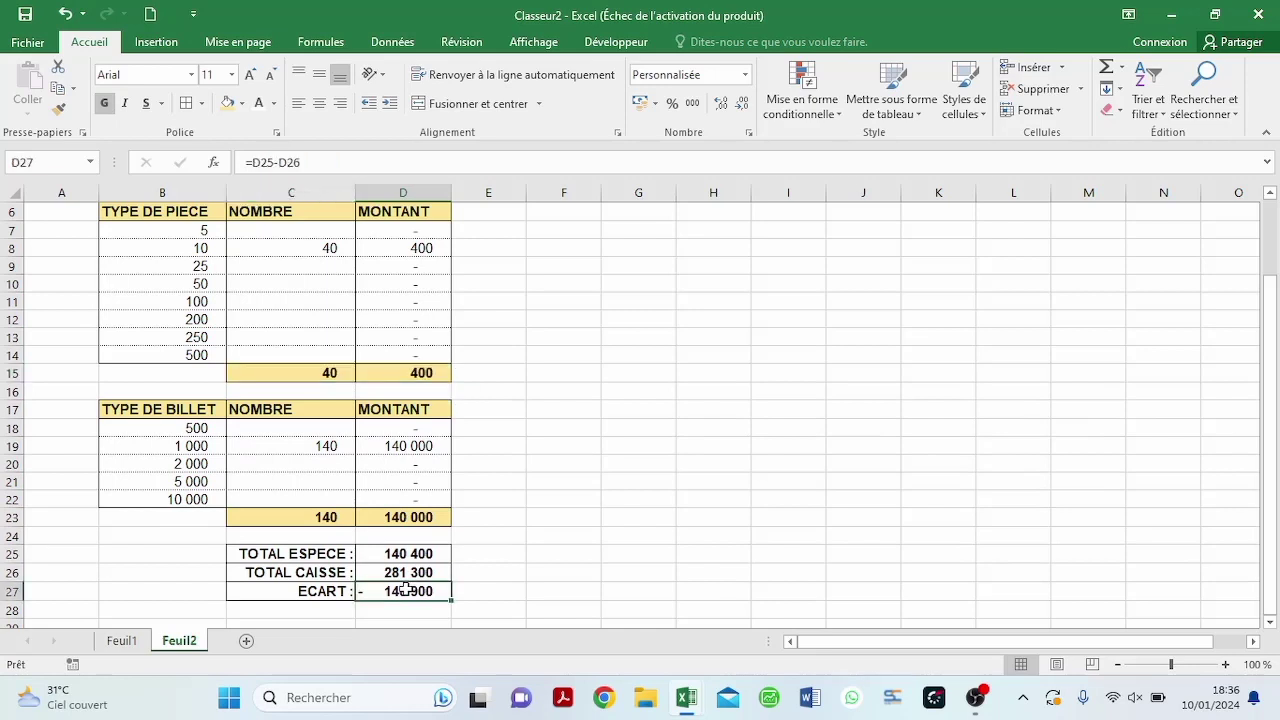
{"action": "left_click", "coordinate": [296, 463]}
{"action": "left_click", "coordinate": [296, 499]}
{"action": "type", "text": "14"}
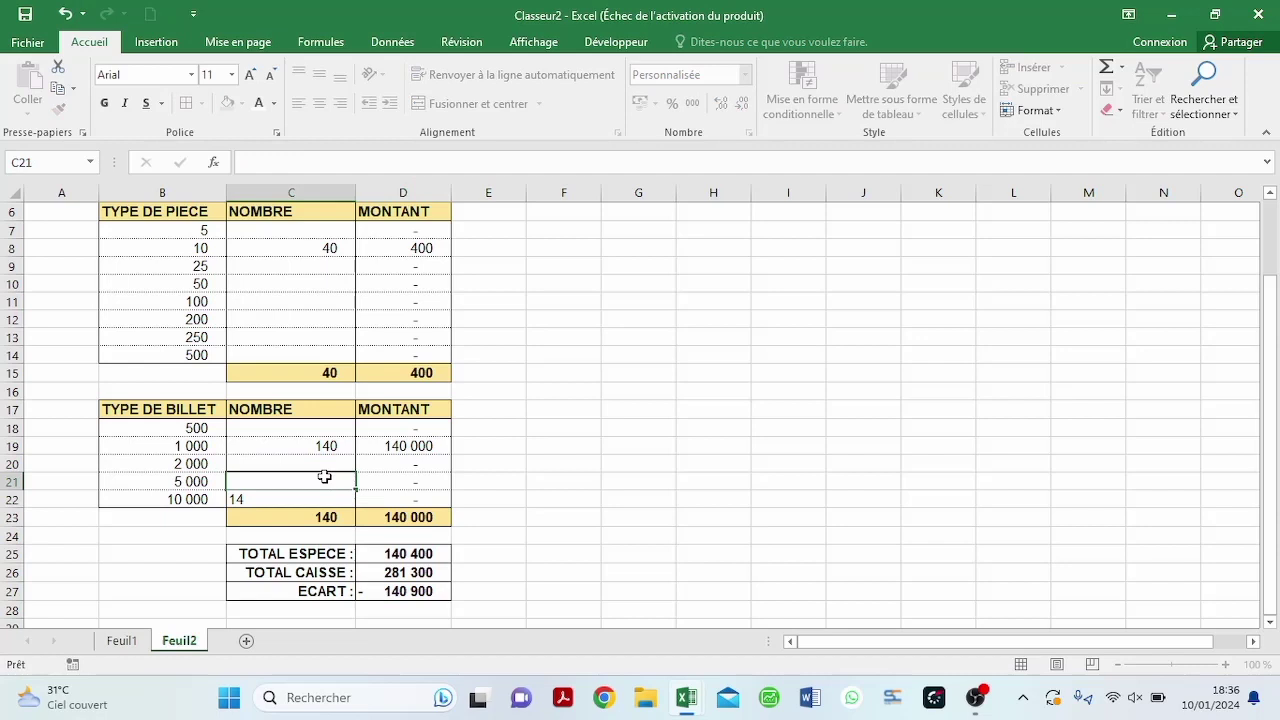
{"action": "left_click", "coordinate": [324, 477]}
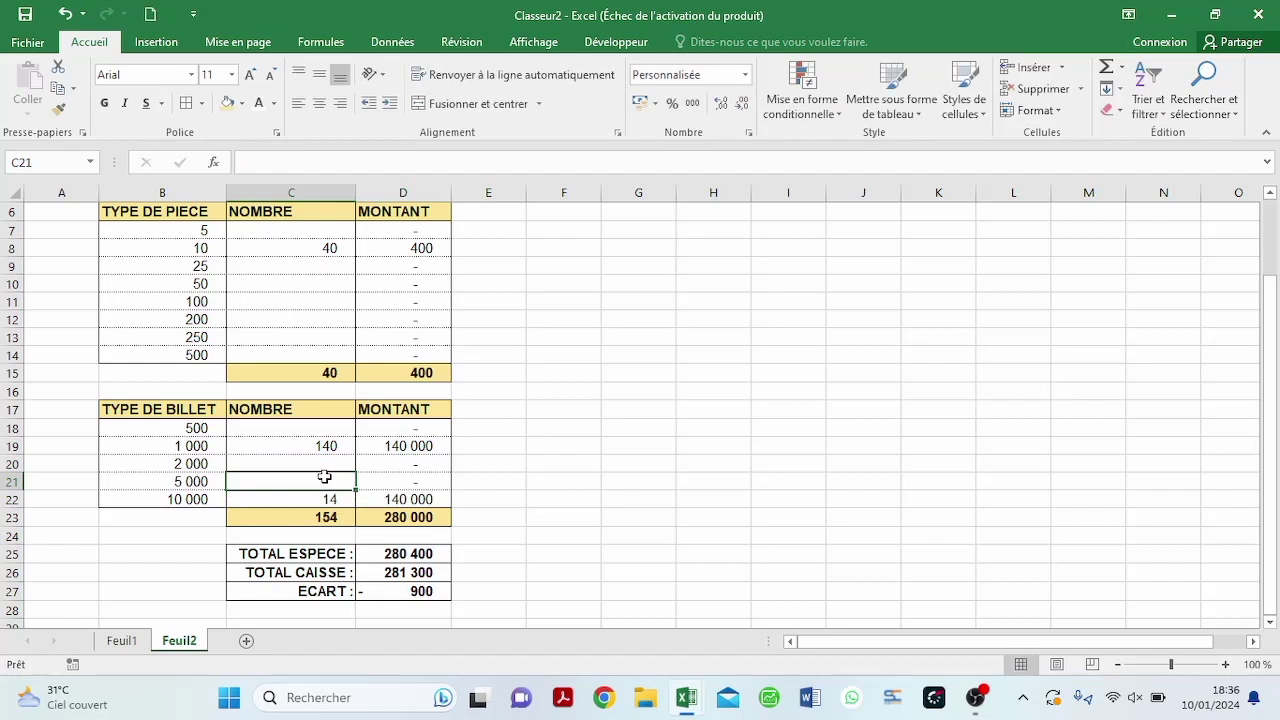
{"action": "left_click", "coordinate": [272, 301]}
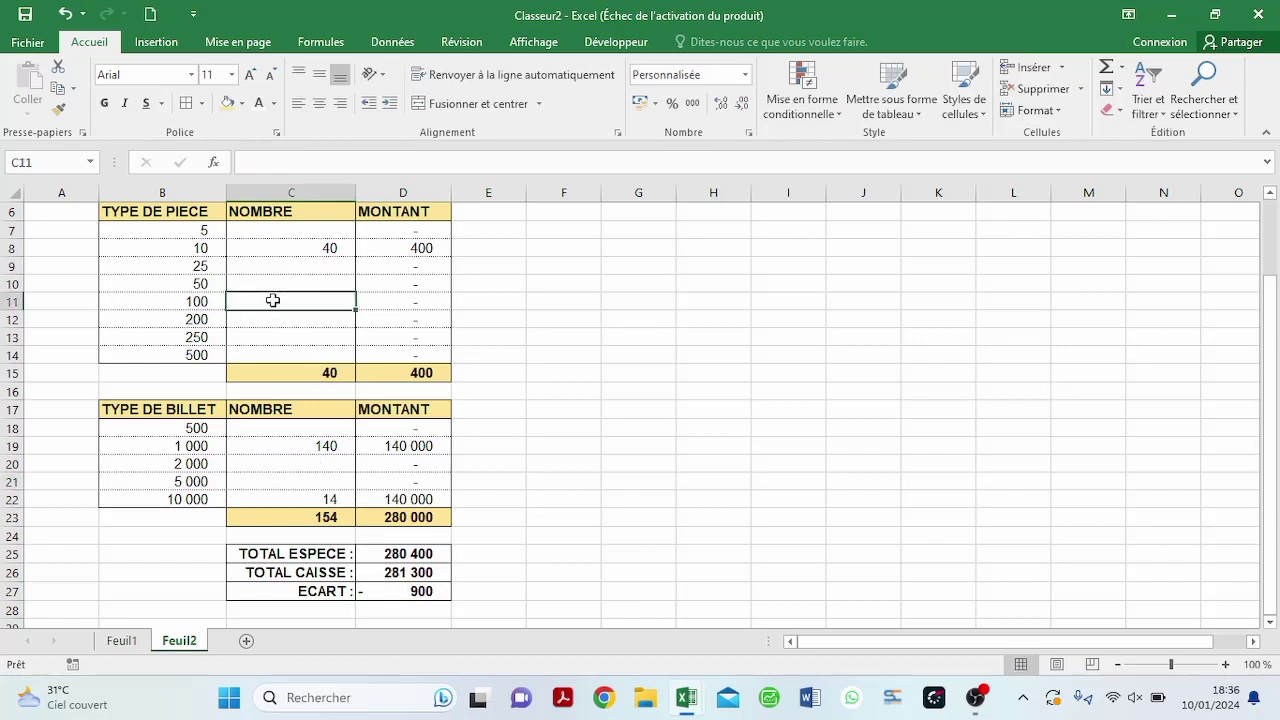
{"action": "type", "text": "9"}
{"action": "left_click", "coordinate": [295, 336]}
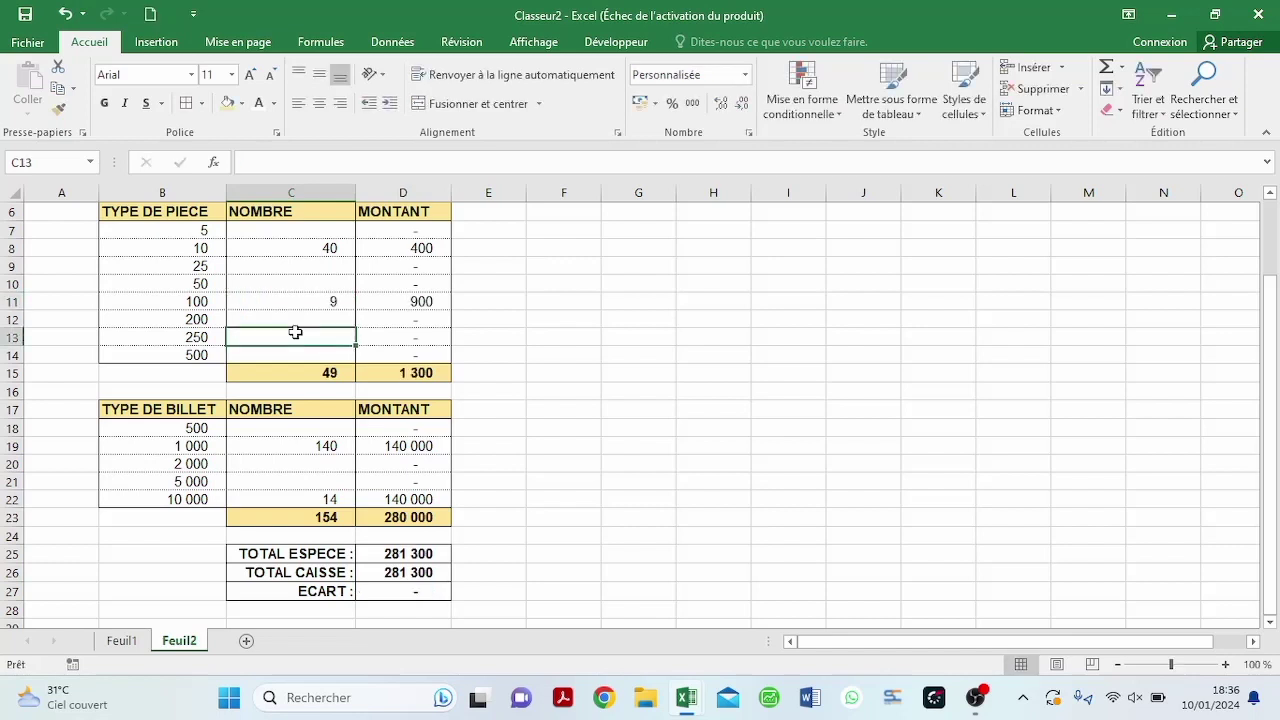
{"action": "left_click", "coordinate": [391, 591]}
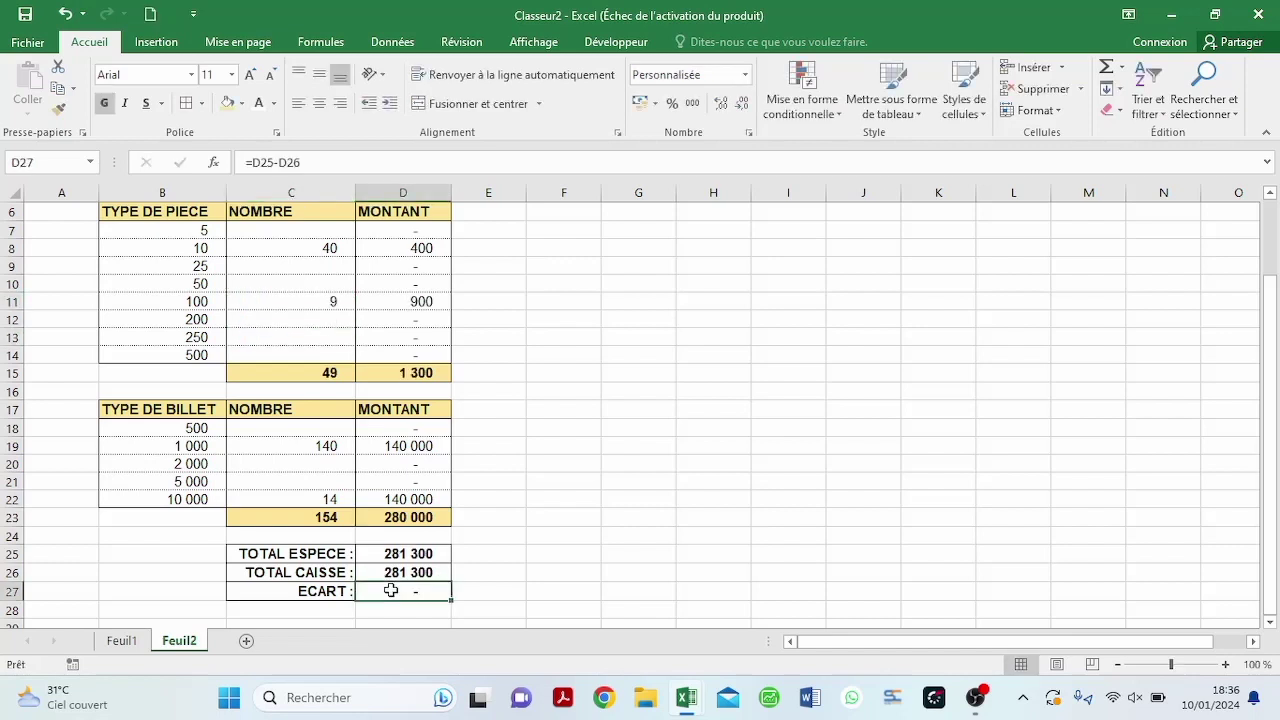
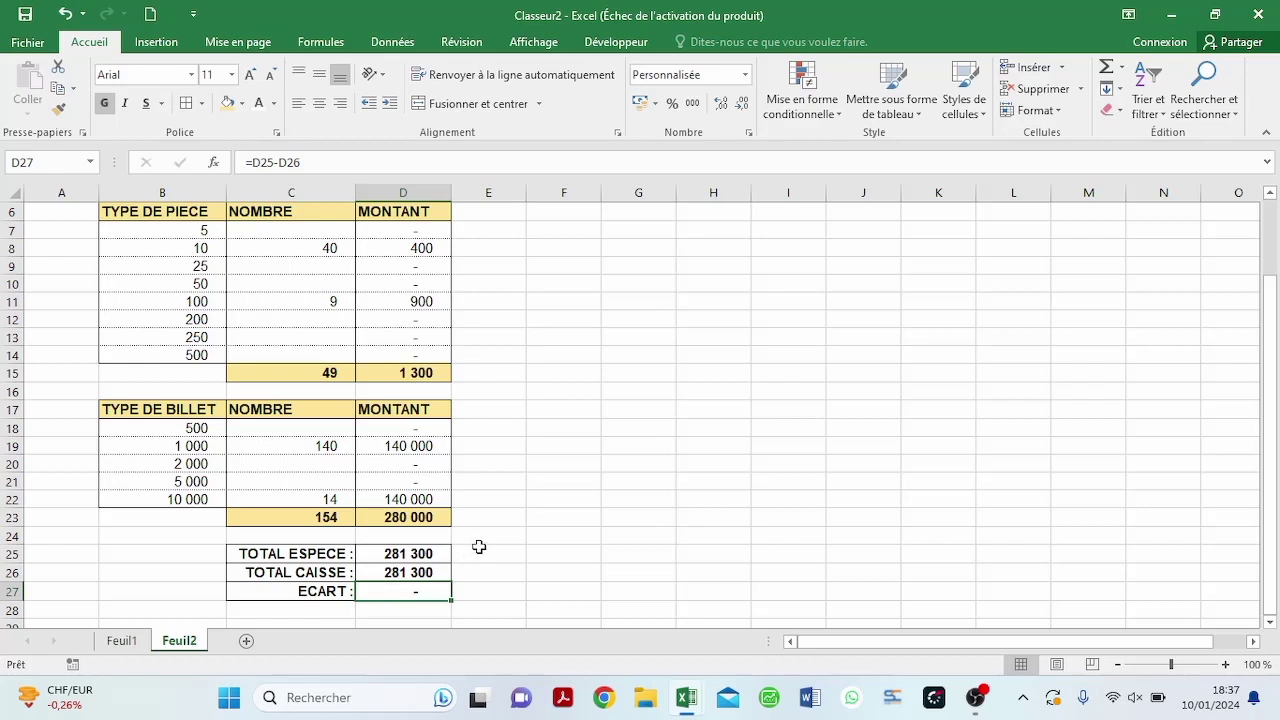
- Label B3 "DATE:" in capitals above the coin table
{"action": "left_click", "coordinate": [513, 514]}
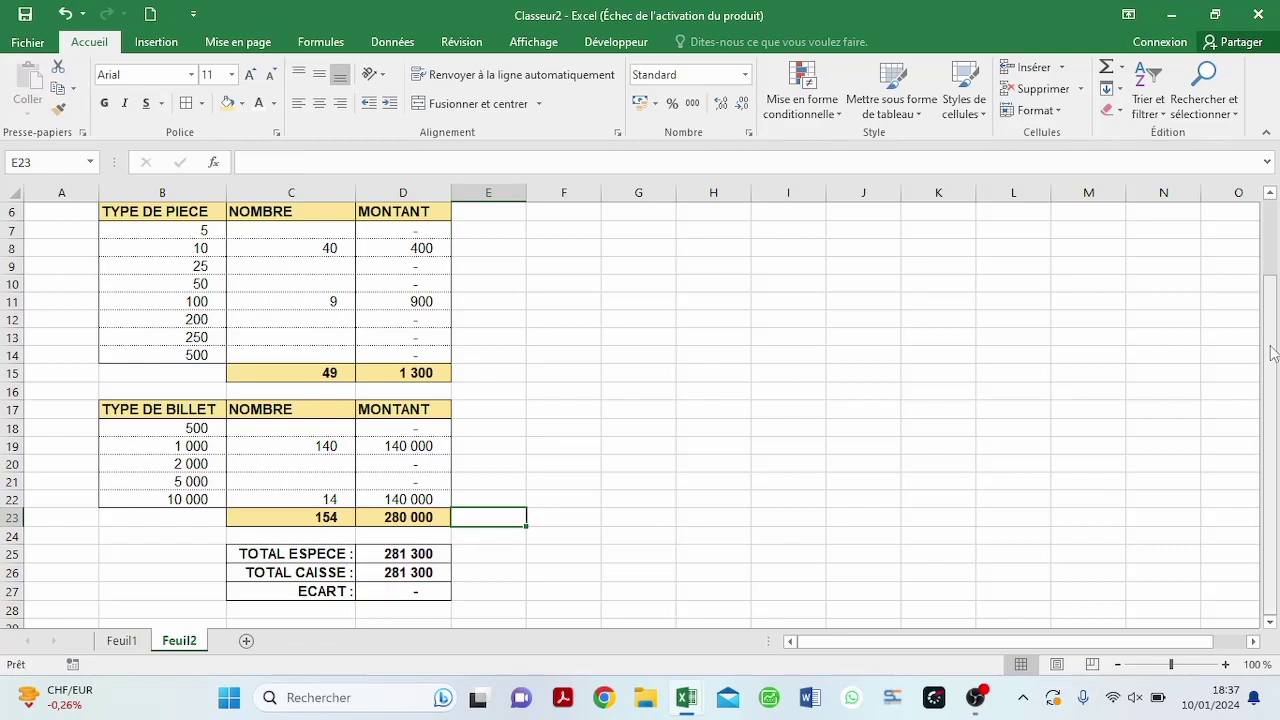
{"action": "scroll", "coordinate": [1270, 350], "scroll_direction": "up", "scroll_amount": 2}
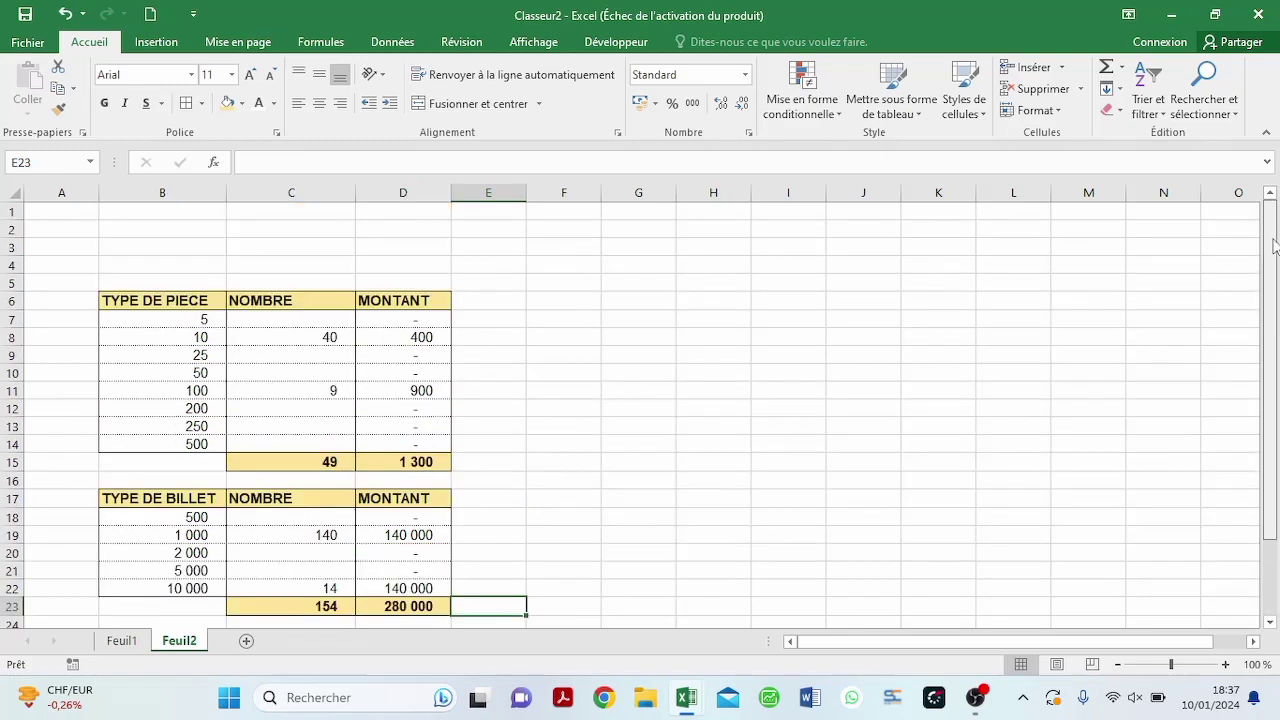
{"action": "left_click", "coordinate": [126, 246]}
{"action": "type", "text": "d"}
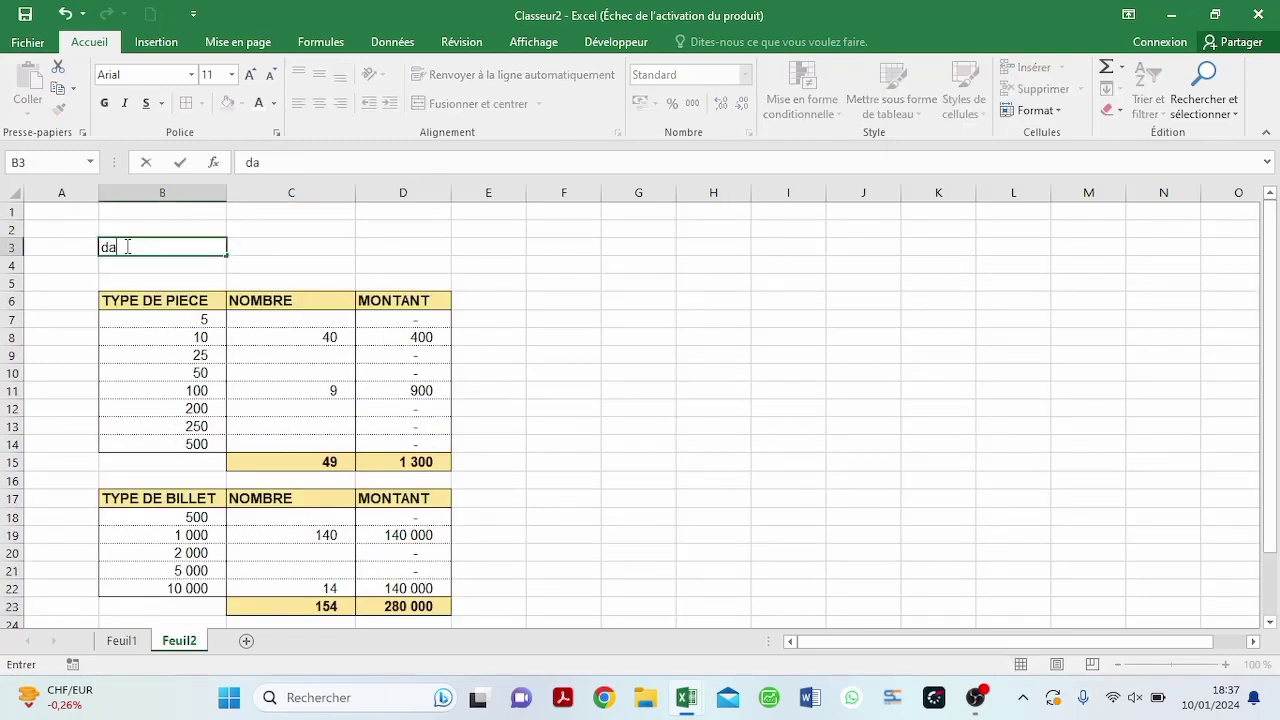
{"action": "key", "text": "BackSpace"}
{"action": "key", "text": "Caps_Lock"}
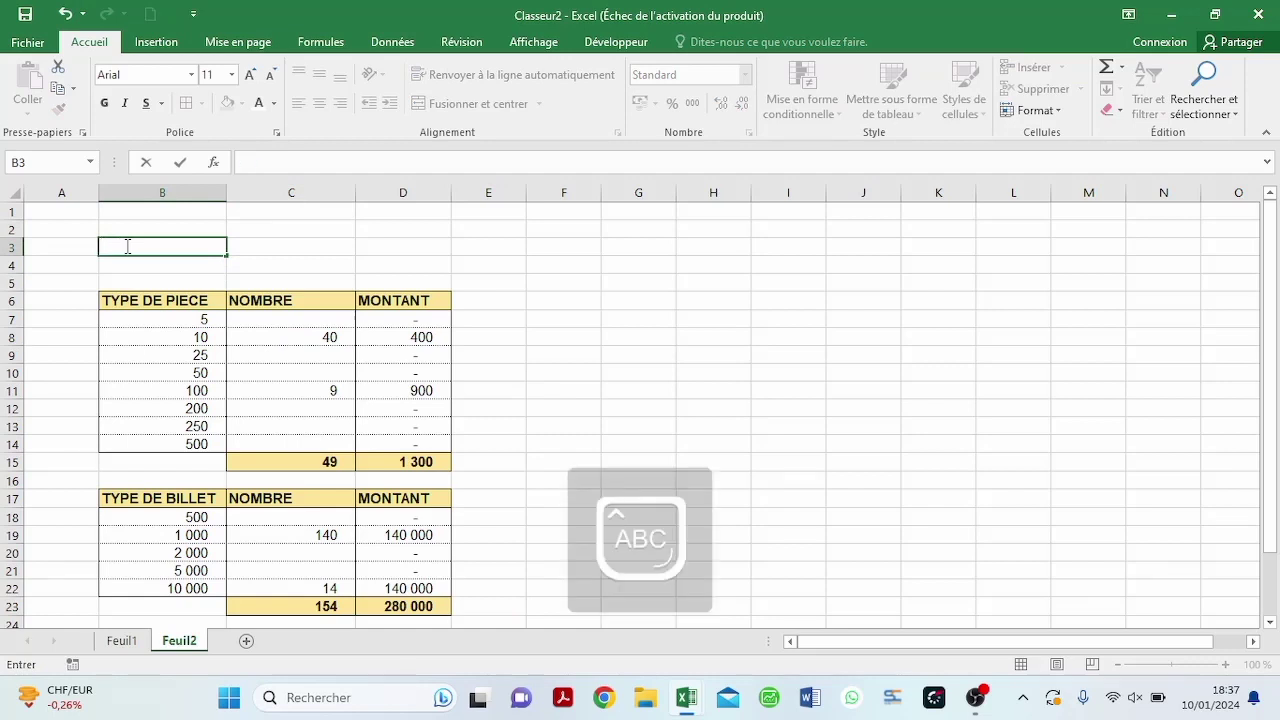
{"action": "type", "text": "DATE"}
{"action": "key", "text": "Caps_Lock"}
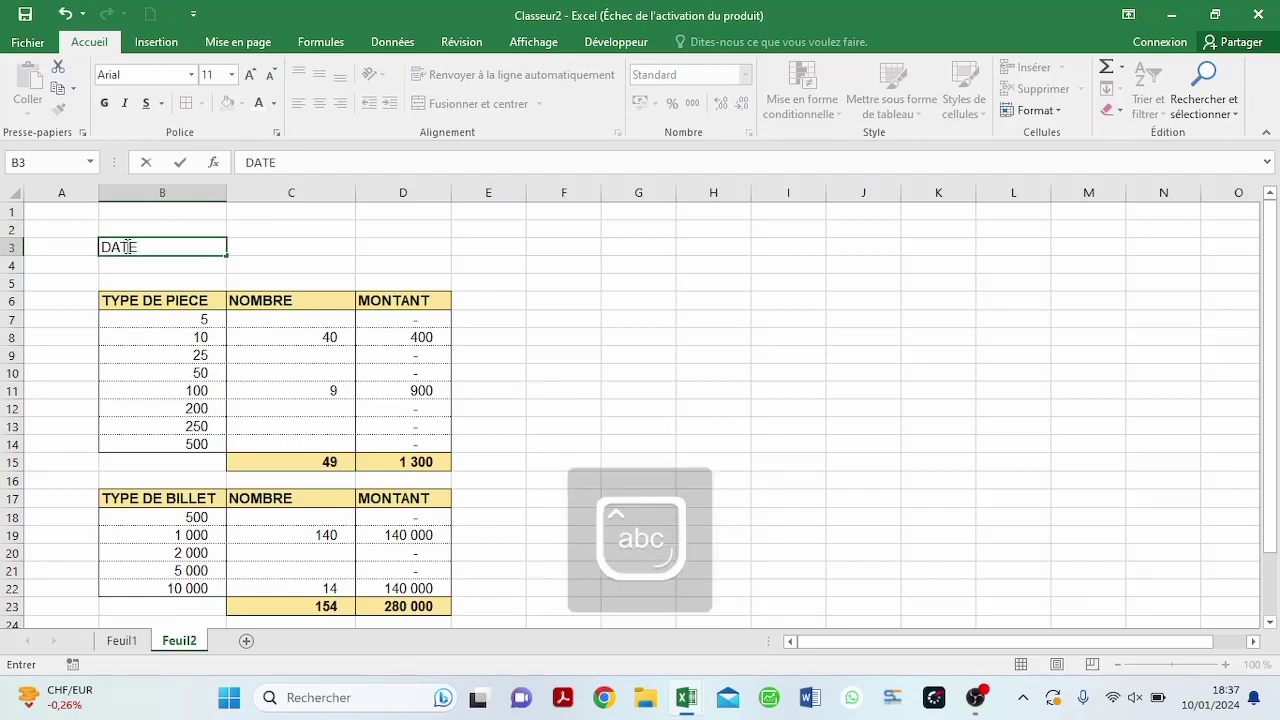
{"action": "left_click", "coordinate": [150, 262]}
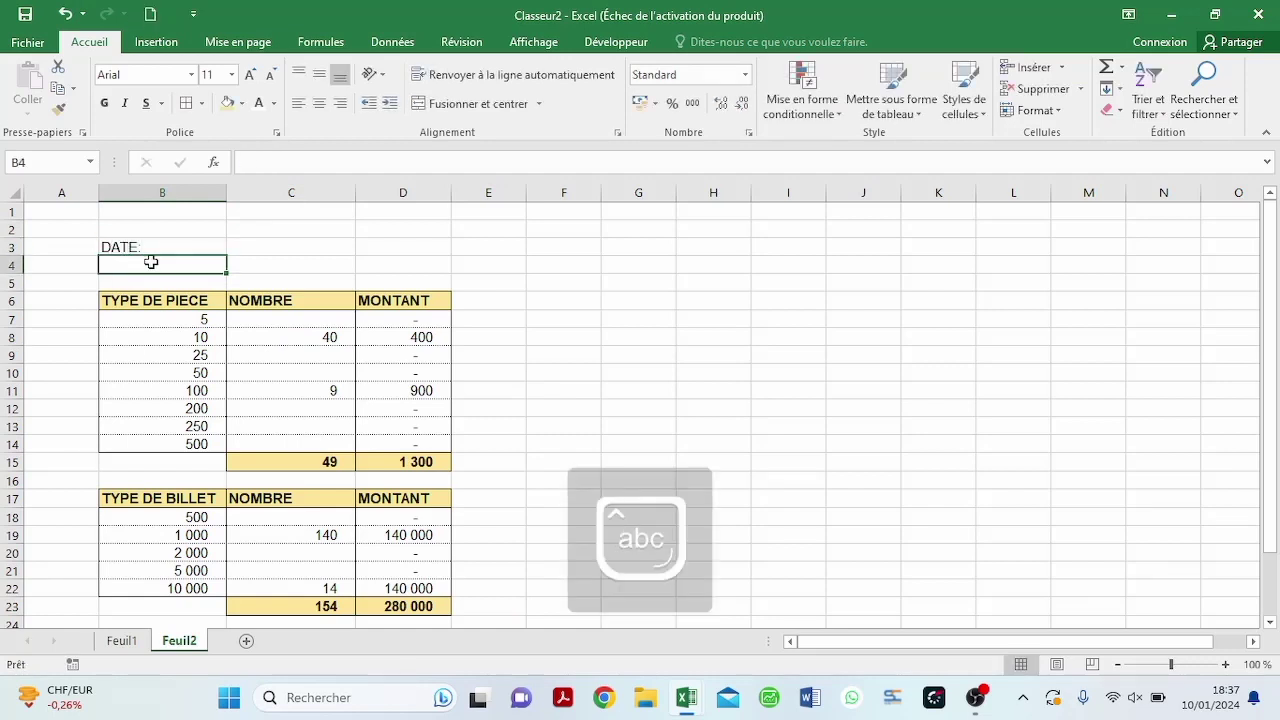
- Label B4 "NOM:" in capitals below the date label
{"action": "type", "text": "nom"}
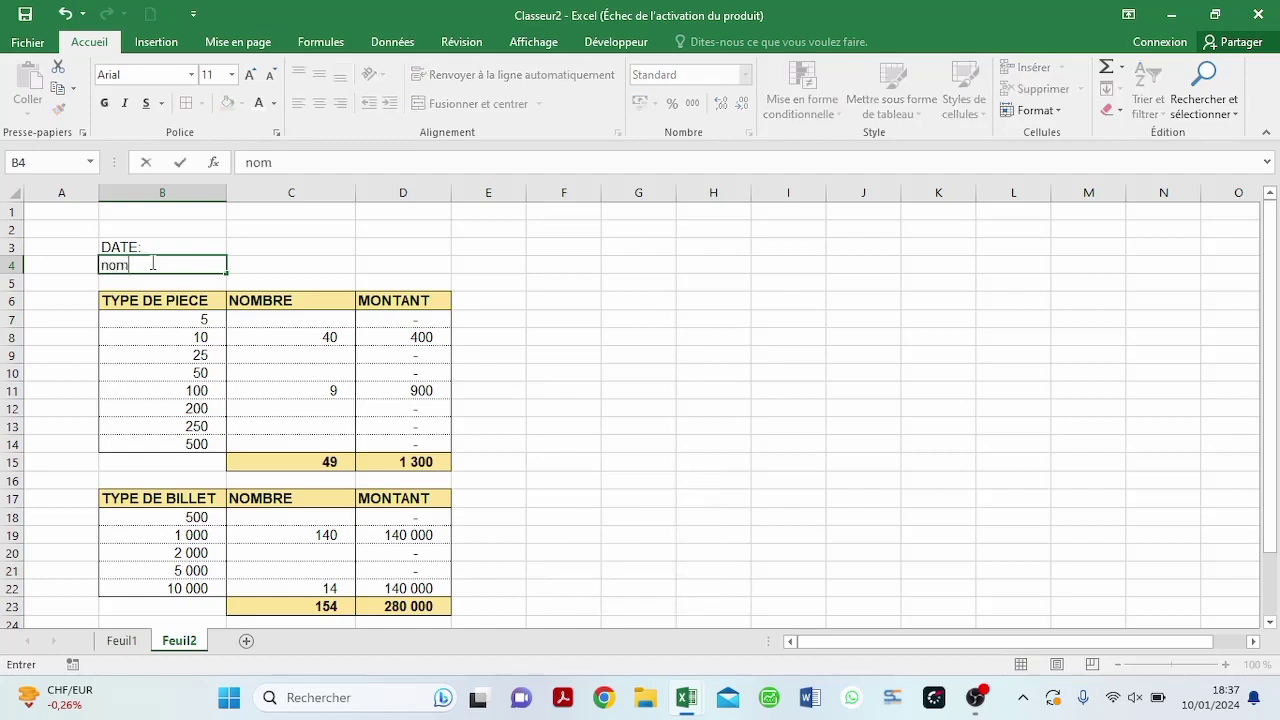
{"action": "key", "text": "BackSpace"}
{"action": "key", "text": "BackSpace"}
{"action": "key", "text": "BackSpace"}
{"action": "key", "text": "Caps_Lock"}
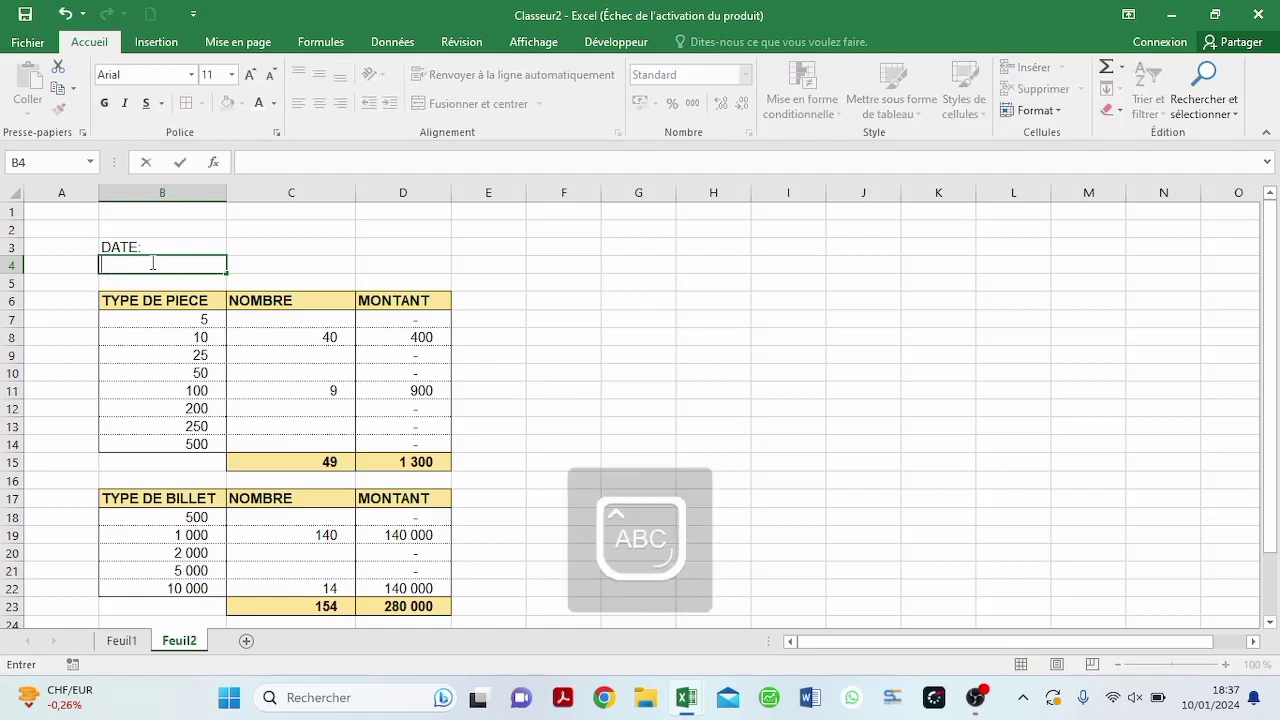
{"action": "type", "text": "NOM"}
{"action": "key", "text": "Caps_Lock"}
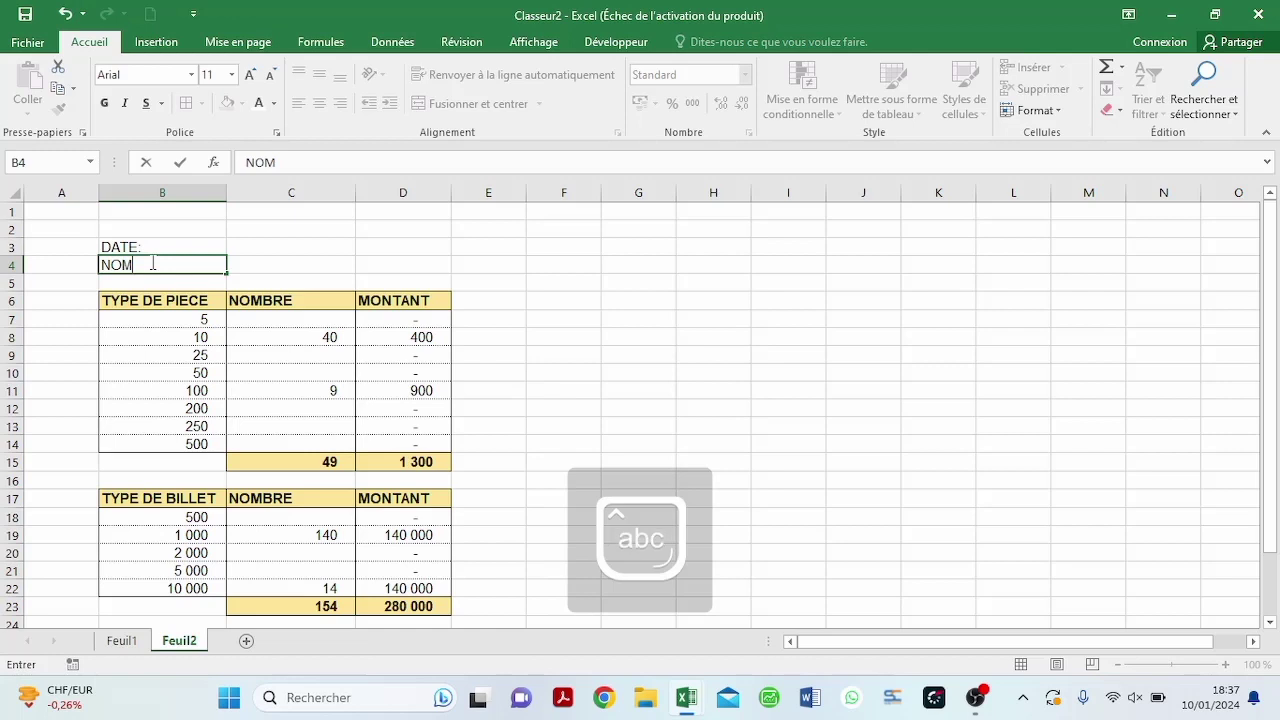
{"action": "left_click", "coordinate": [158, 232]}
- Right-align the date and name labels in B3:B4 and make them bold
{"action": "left_click_drag", "start_coordinate": [166, 247], "coordinate": [171, 265]}
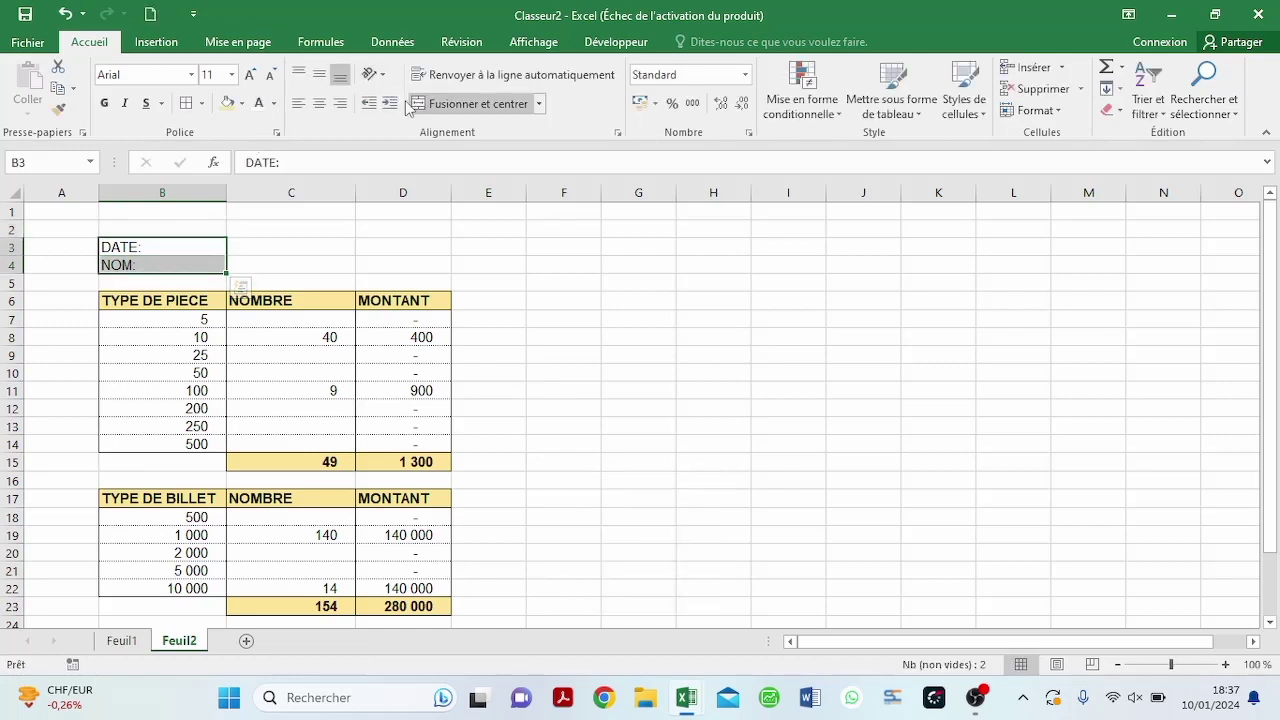
{"action": "left_click", "coordinate": [340, 103]}
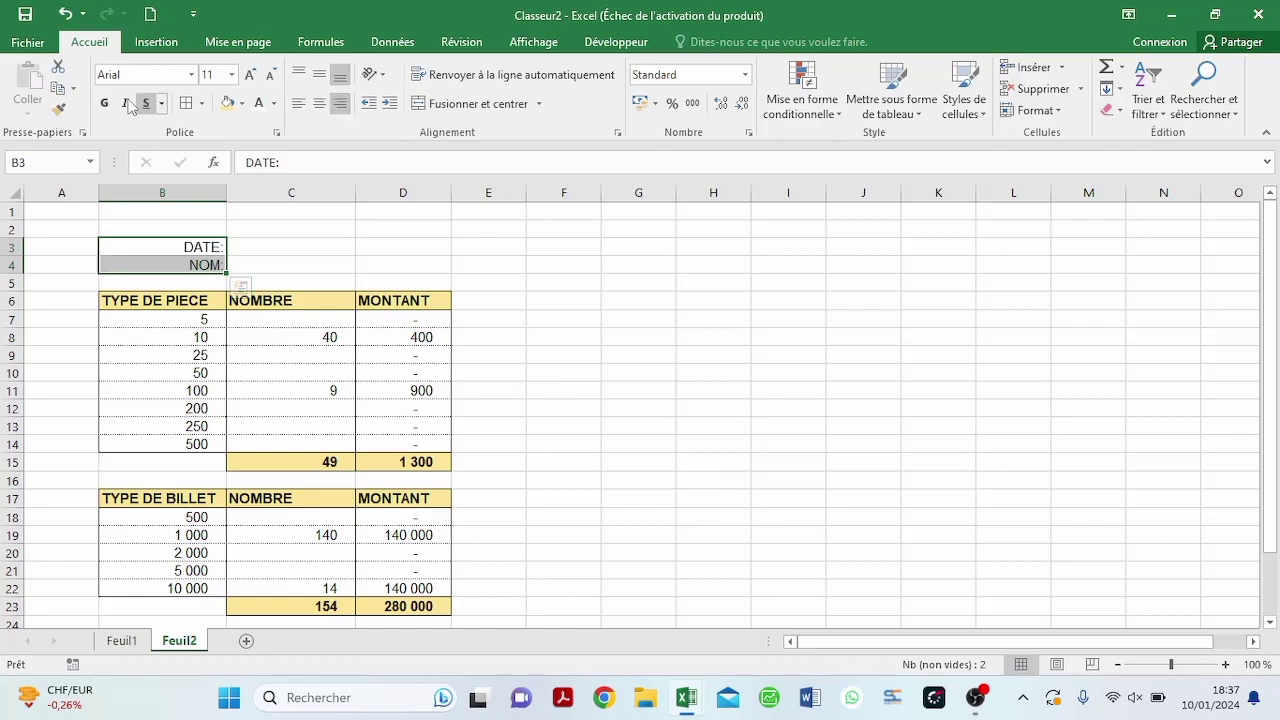
{"action": "left_click", "coordinate": [104, 103]}
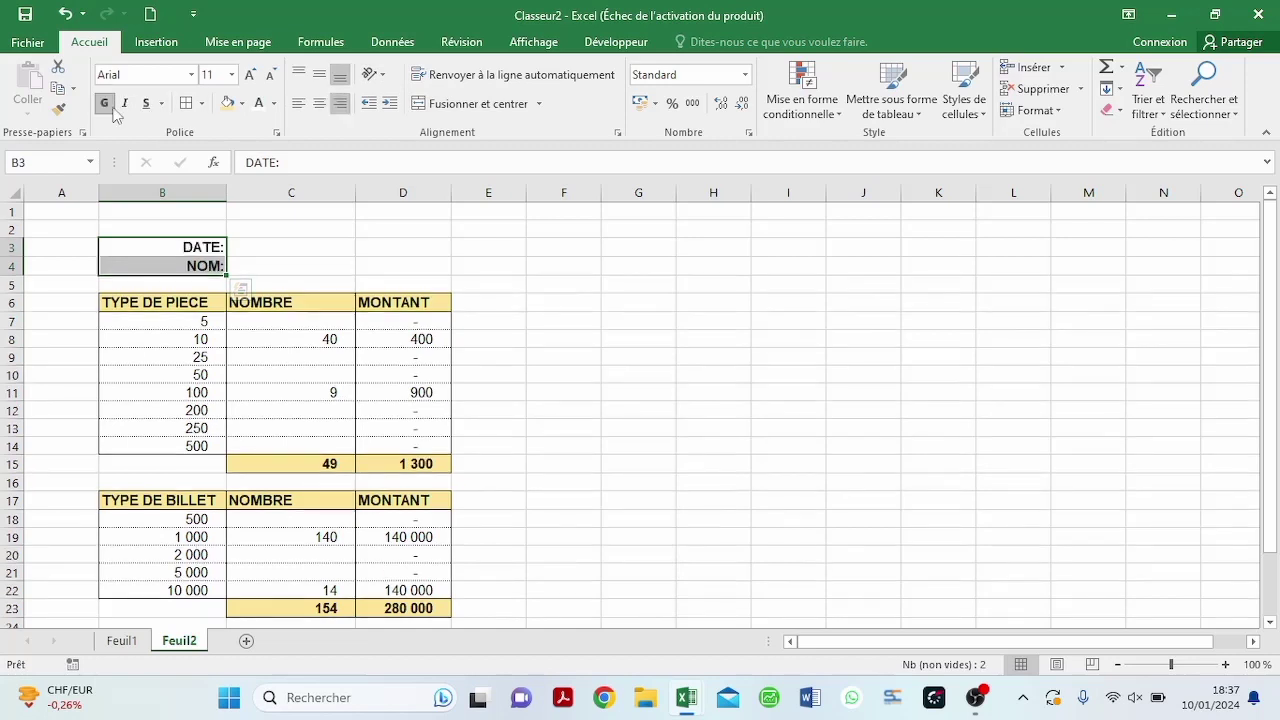
{"action": "left_click", "coordinate": [289, 246]}
{"action": "left_click", "coordinate": [323, 360]}
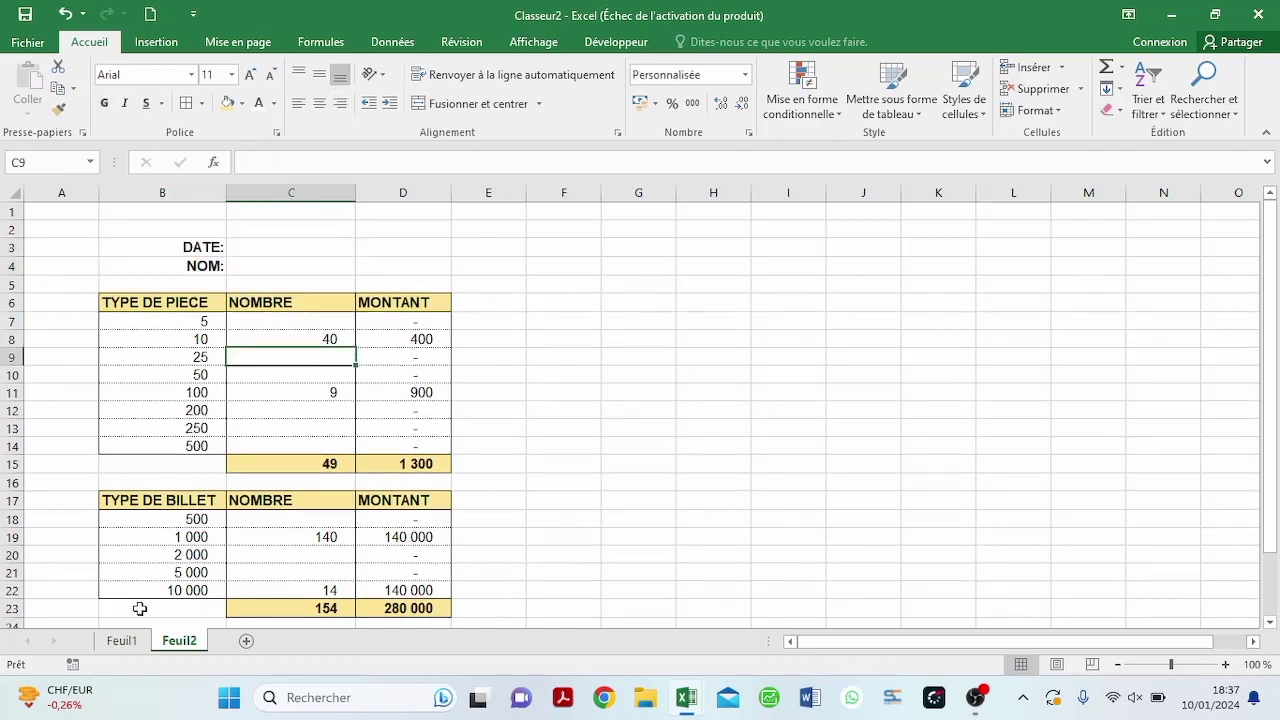
- Switch to the cash journal on sheet Feuil1
{"action": "left_click", "coordinate": [137, 640]}
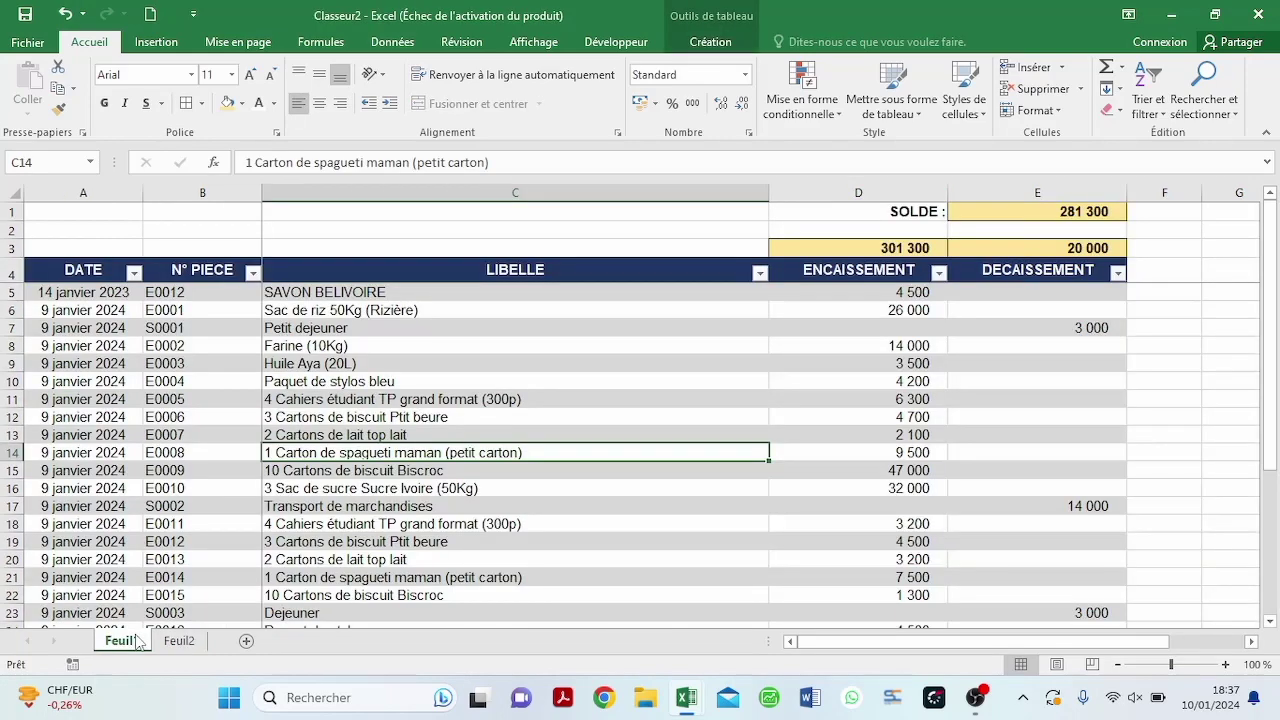